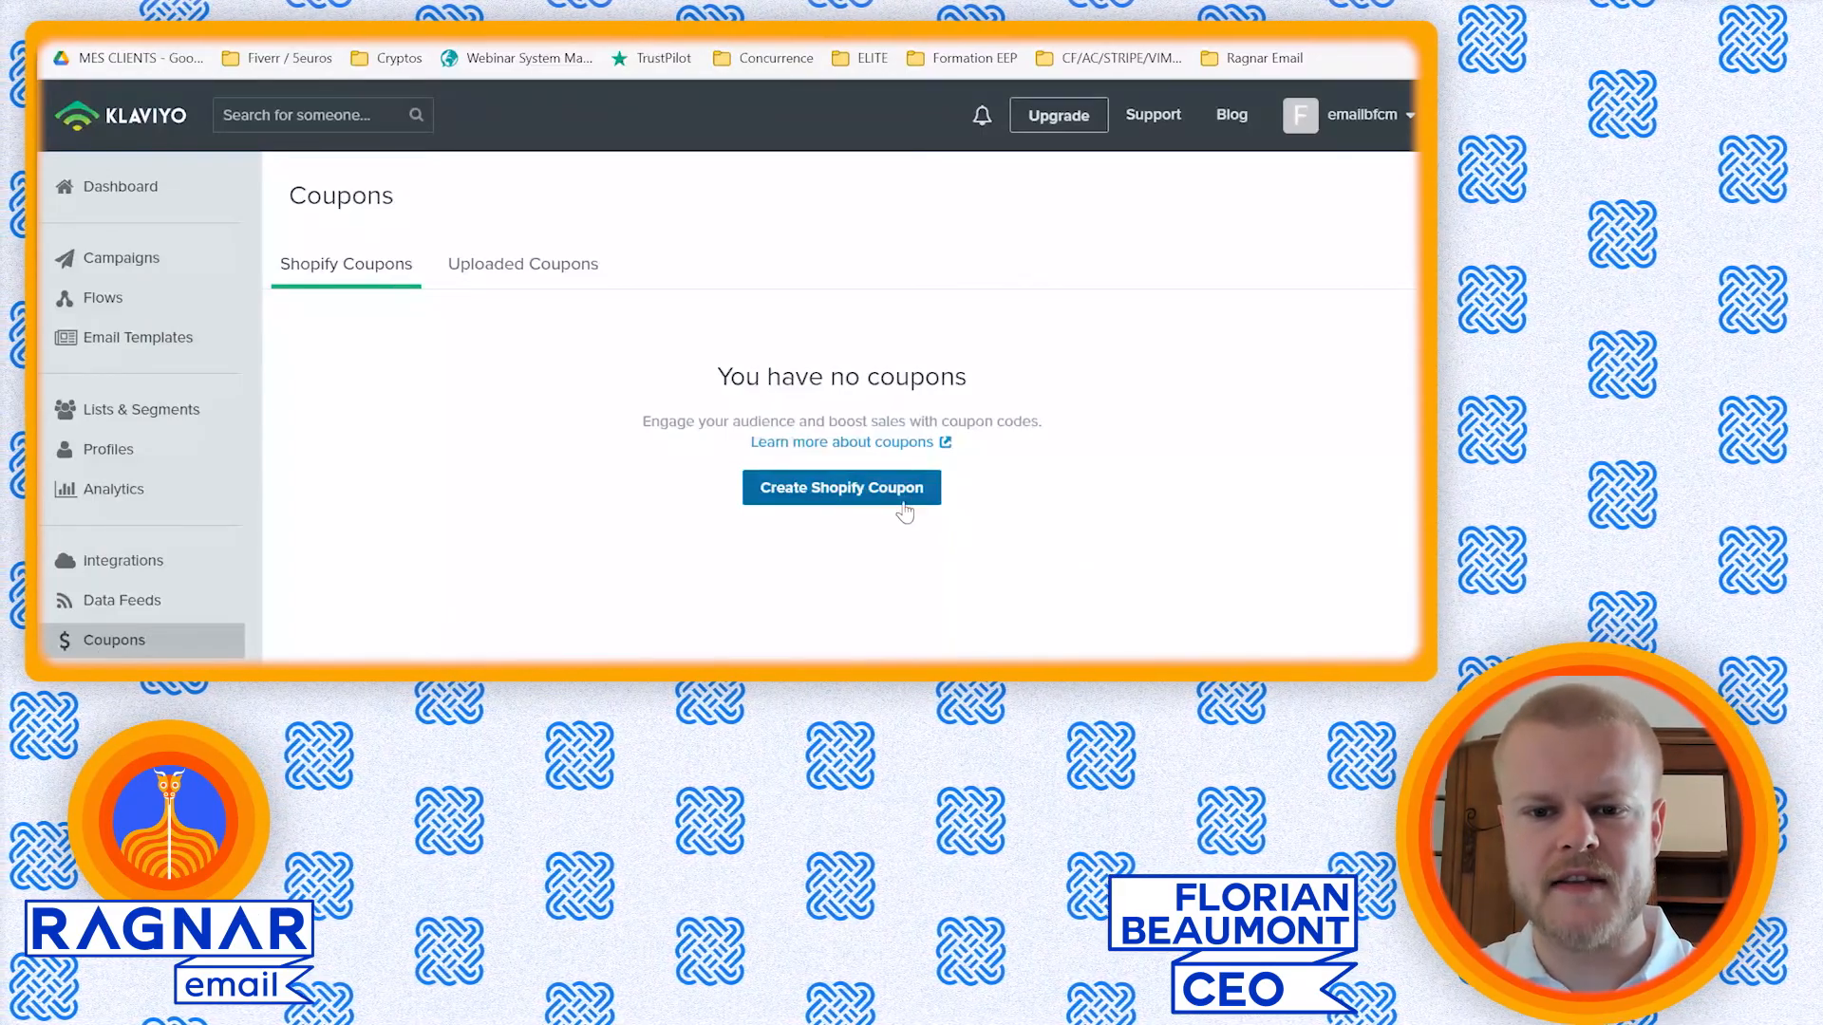
- Start a new Shopify coupon and name it MAMAN10
left_click(541, 284)
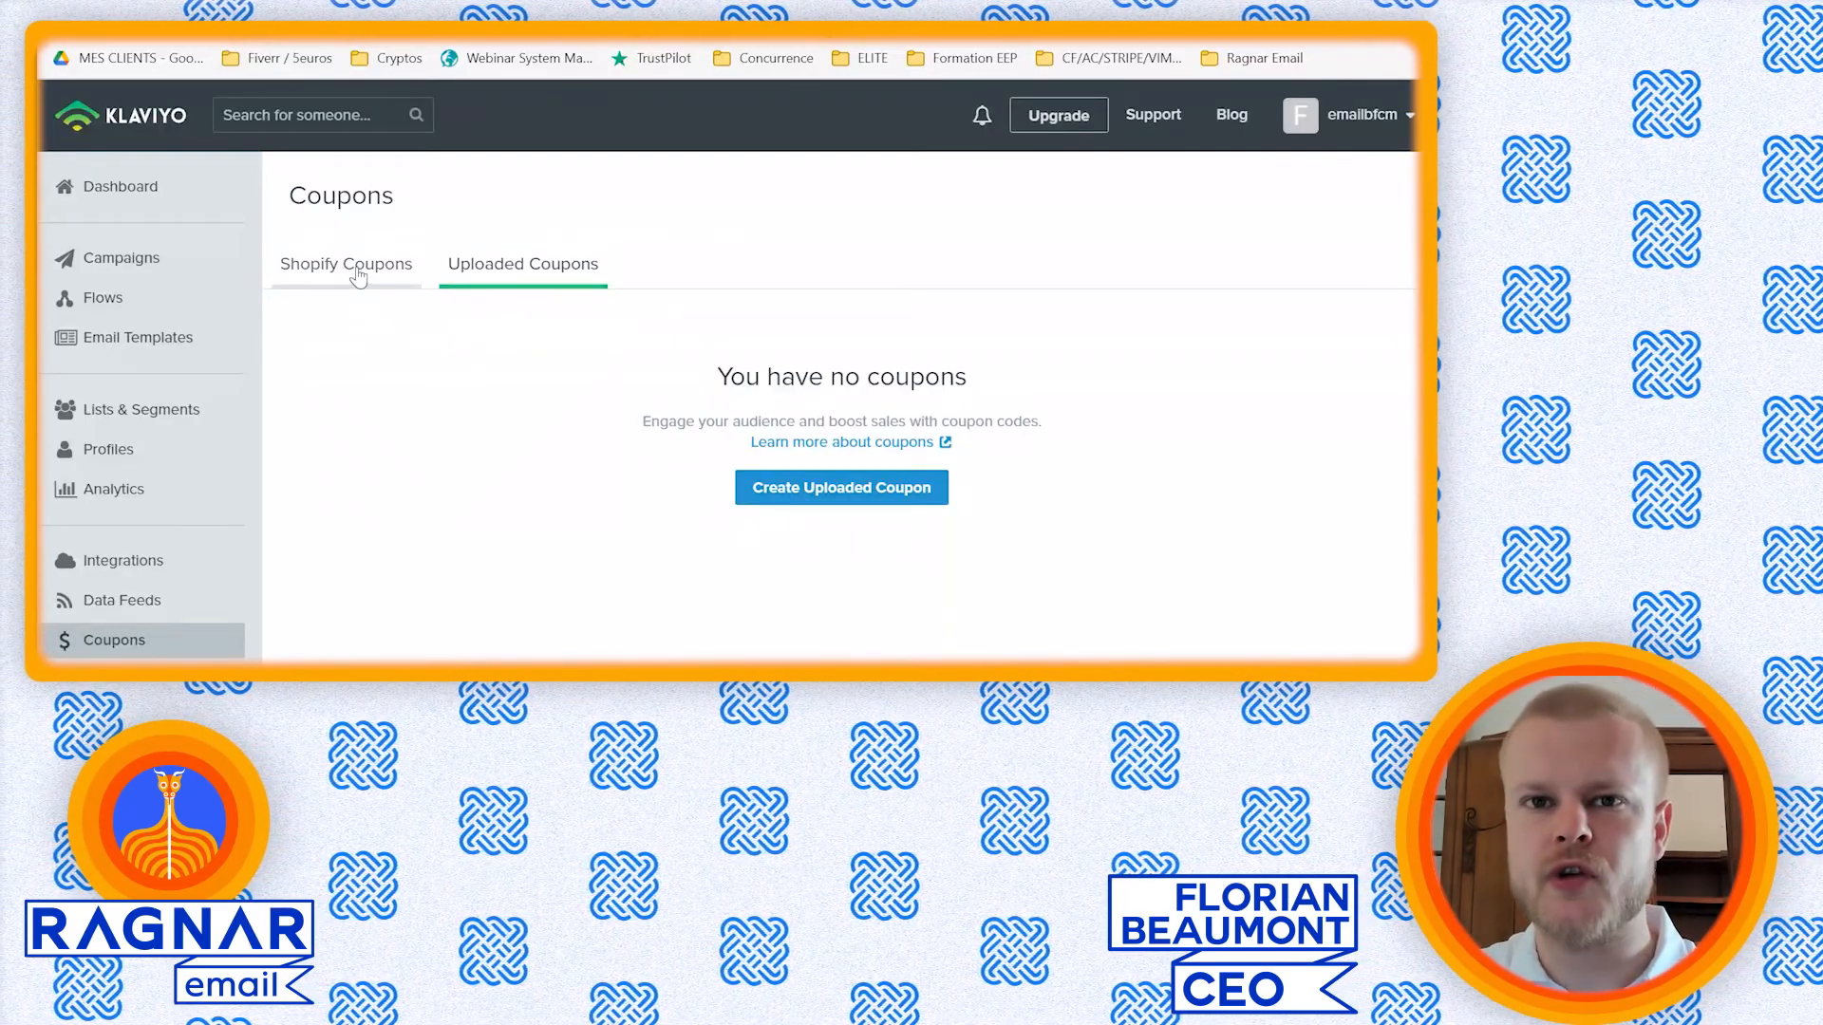
left_click(358, 276)
left_click(782, 498)
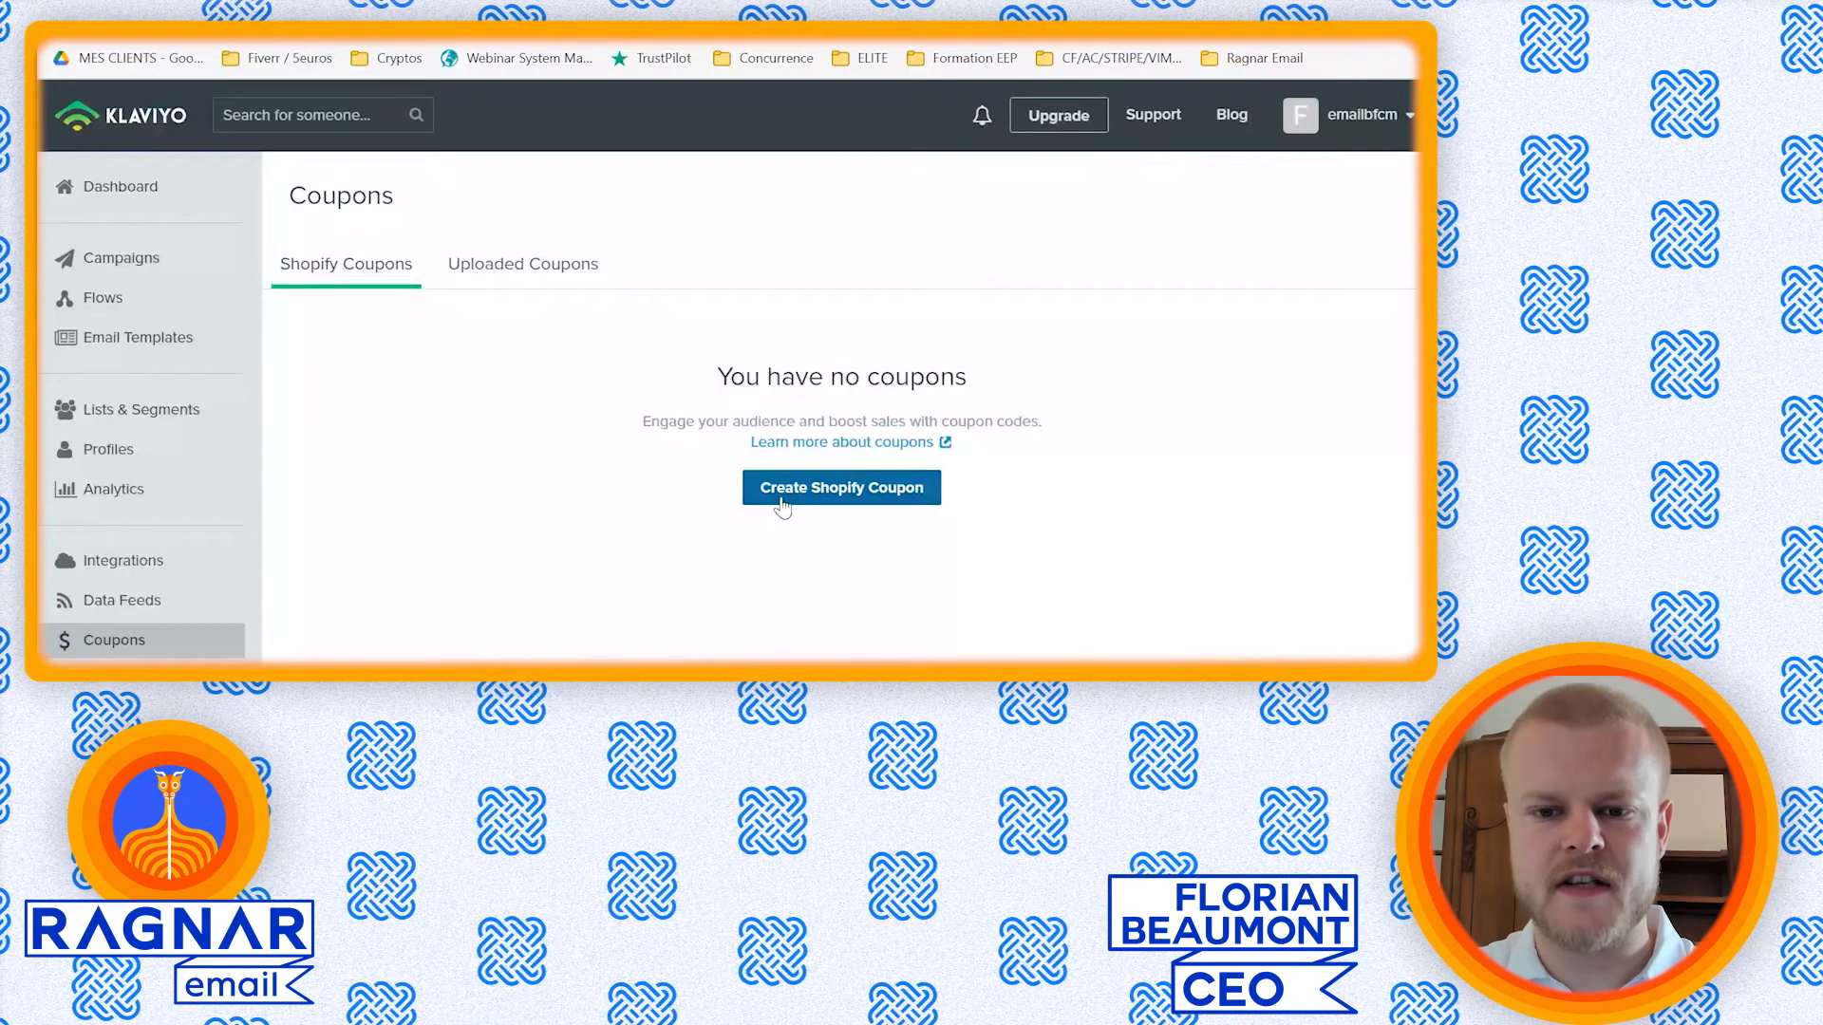
scroll(755, 211, "down", 3)
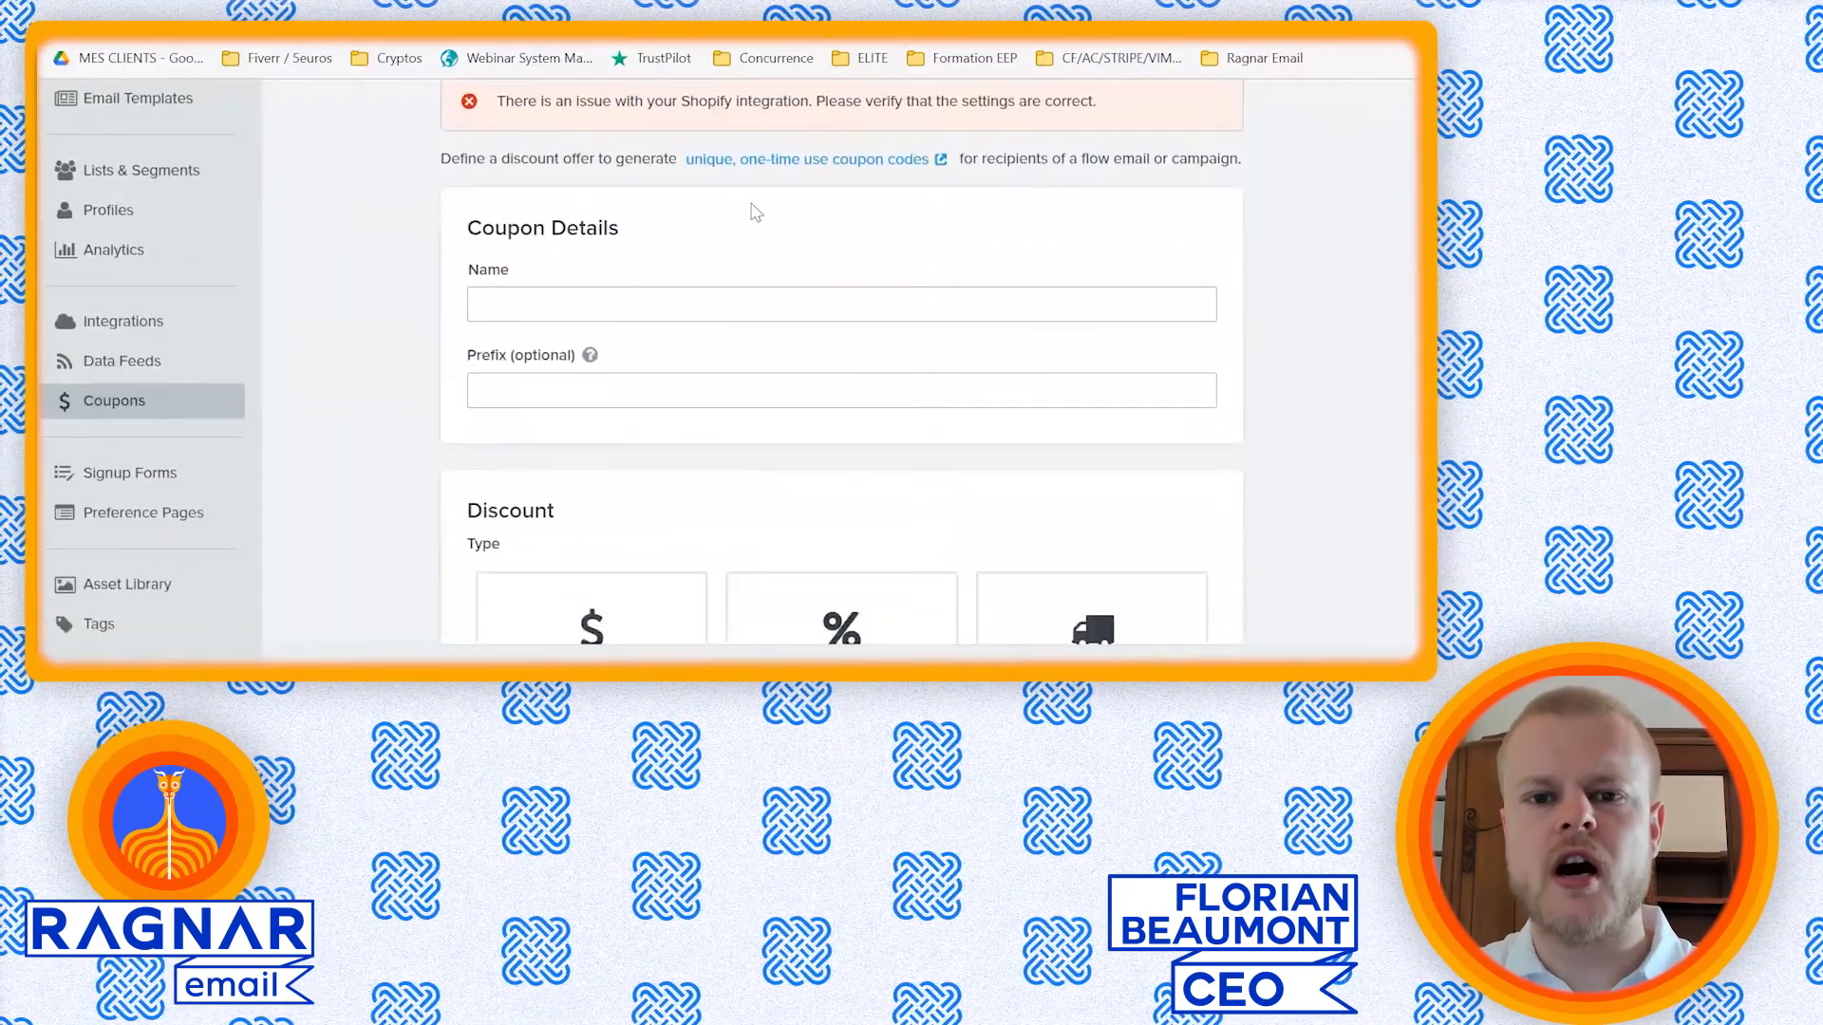
left_click(536, 230)
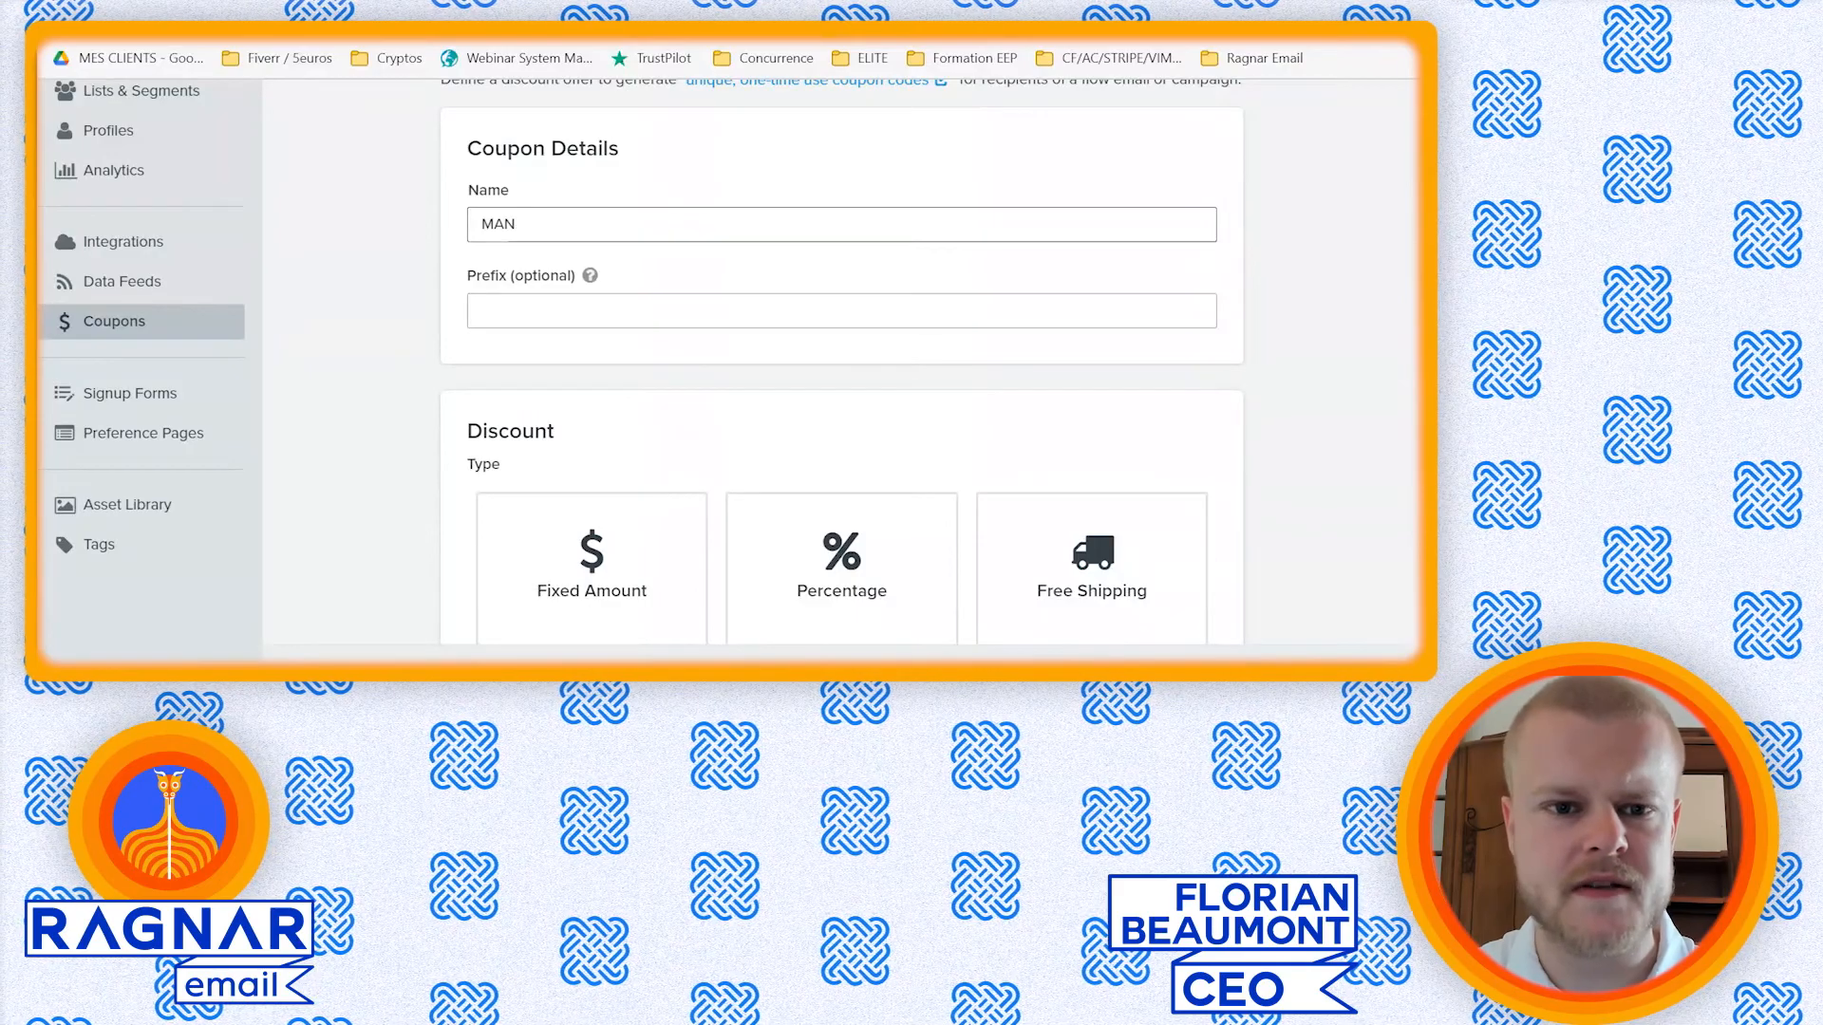
scroll(829, 488, "down", 1)
- Give the coupon a percentage discount of 10% off the entire order
left_click(829, 488)
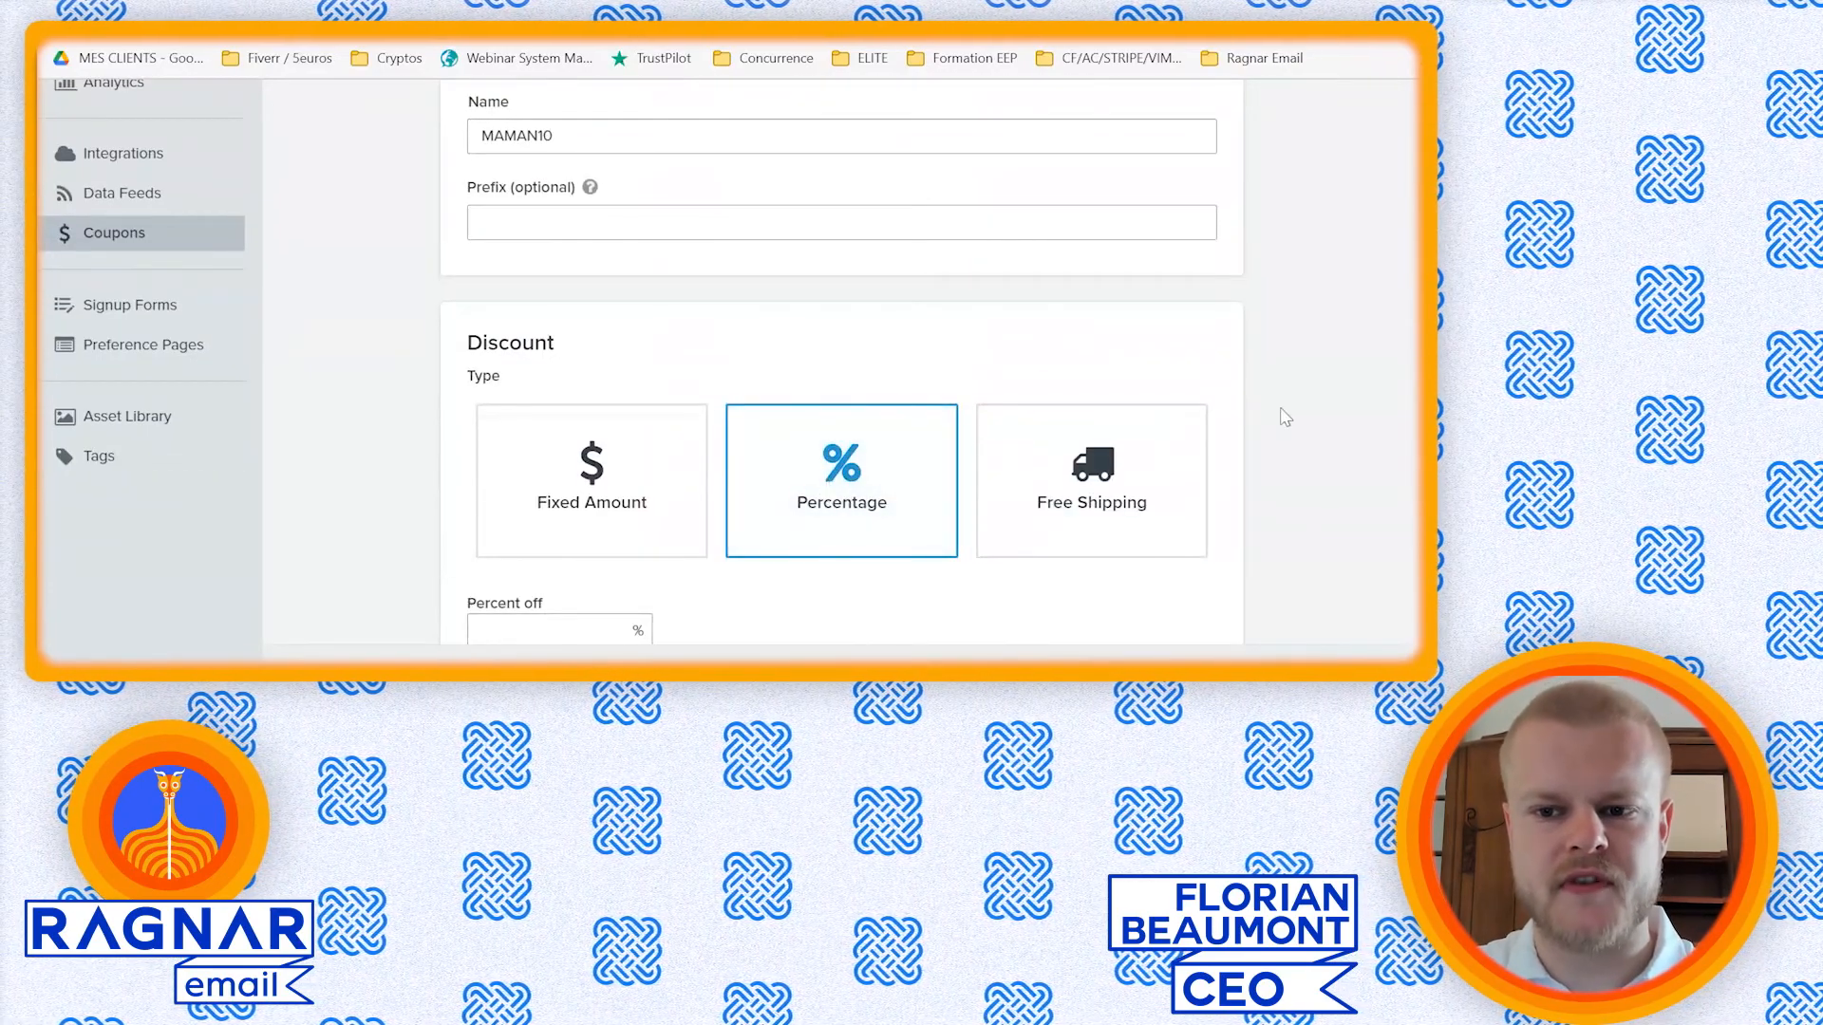
scroll(1285, 418, "down", 2)
left_click(499, 484)
type("1")
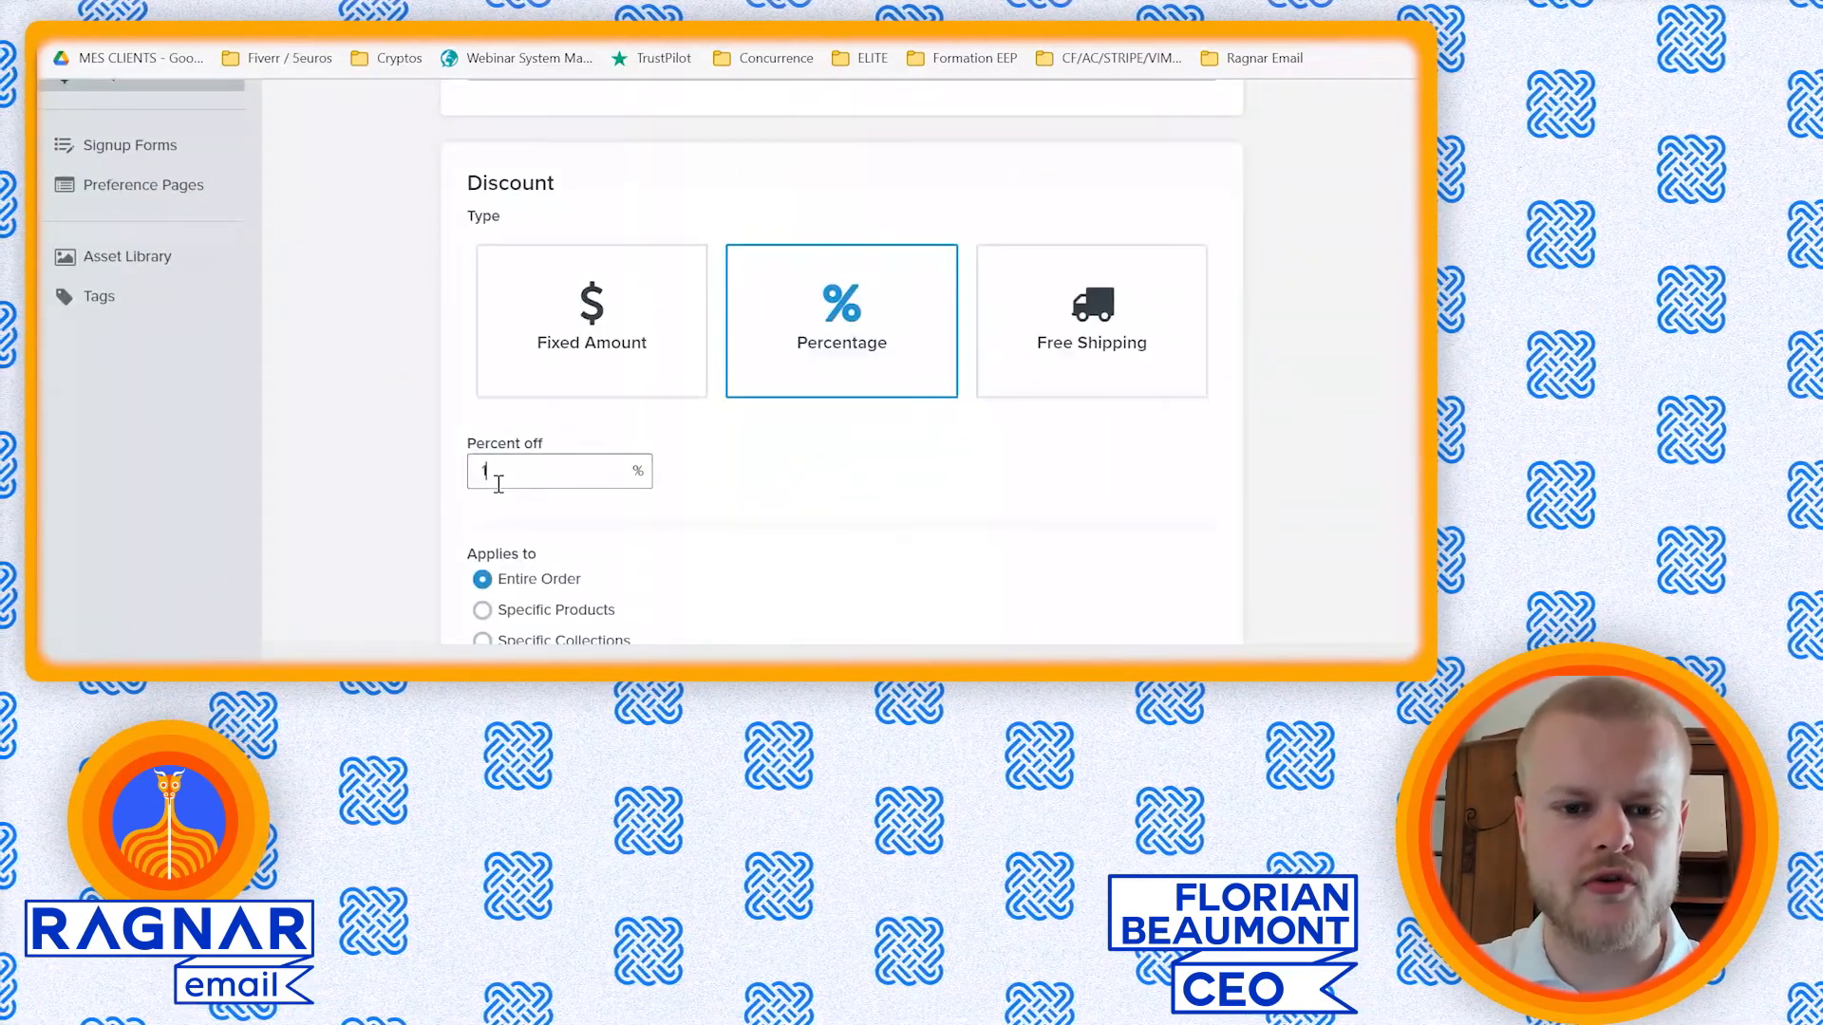
type("0")
scroll(974, 472, "down", 2)
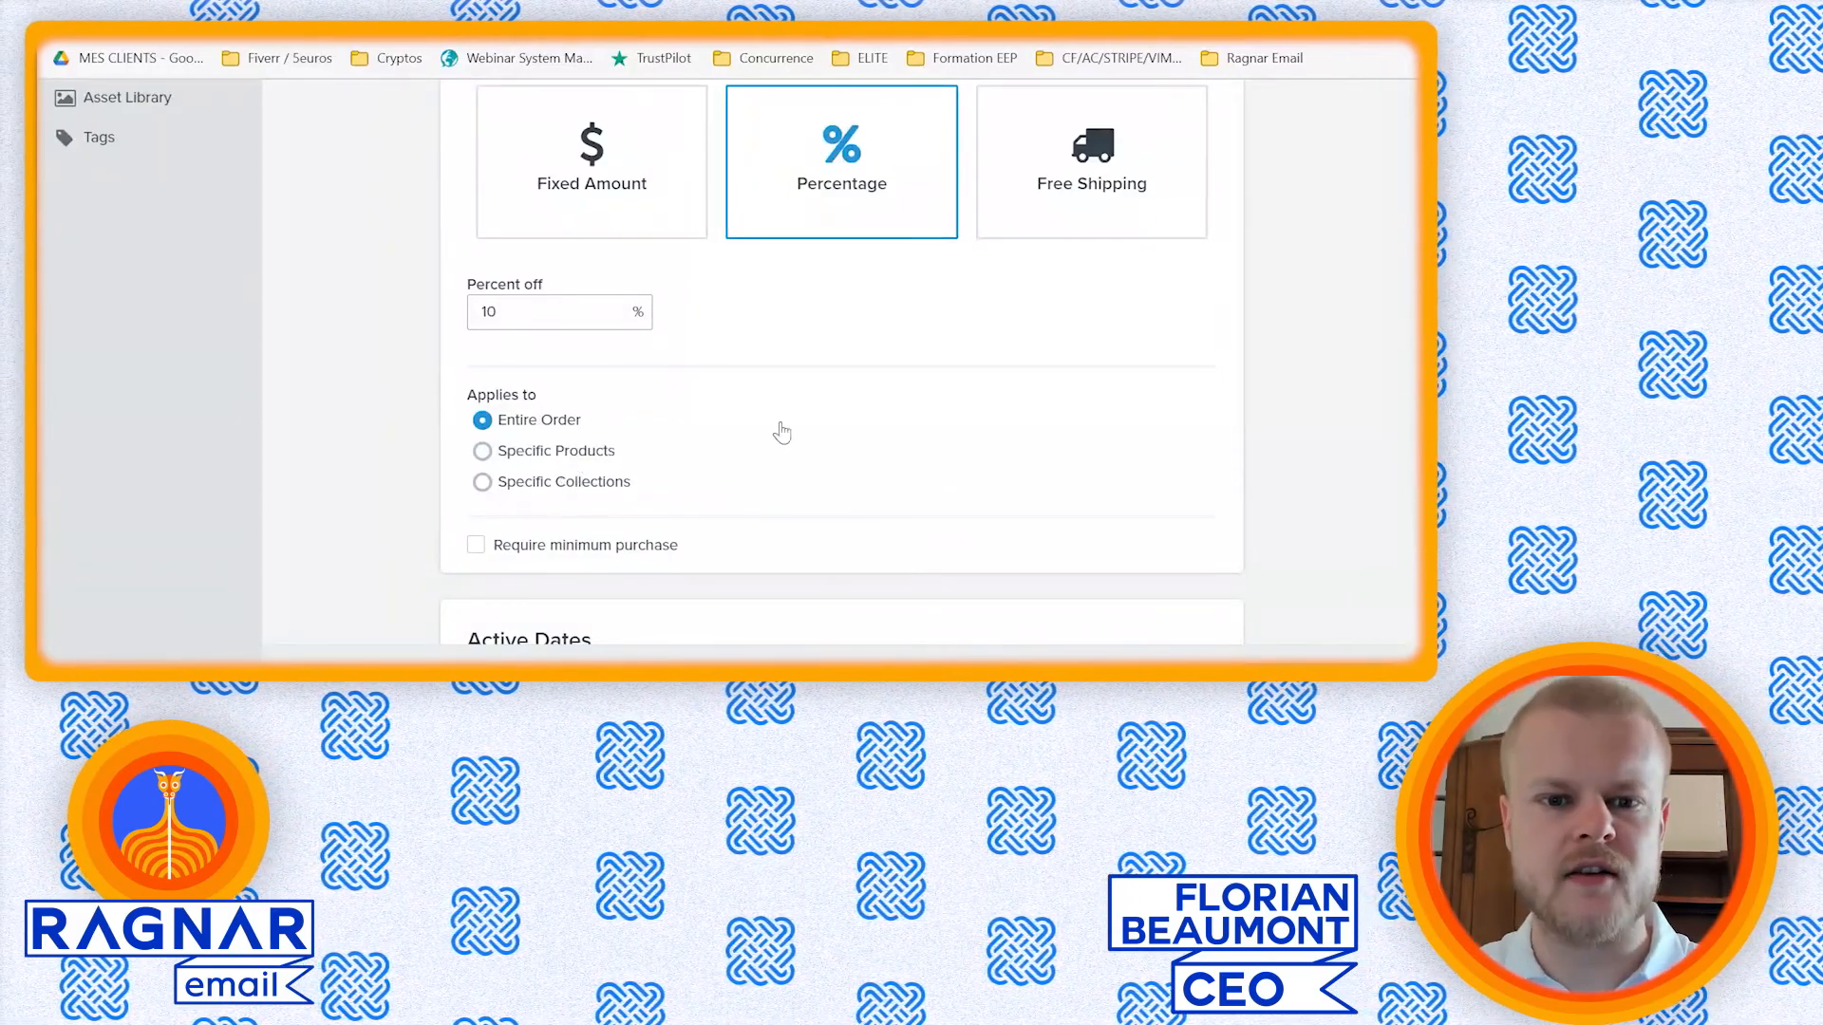
scroll(291, 435, "down", 3)
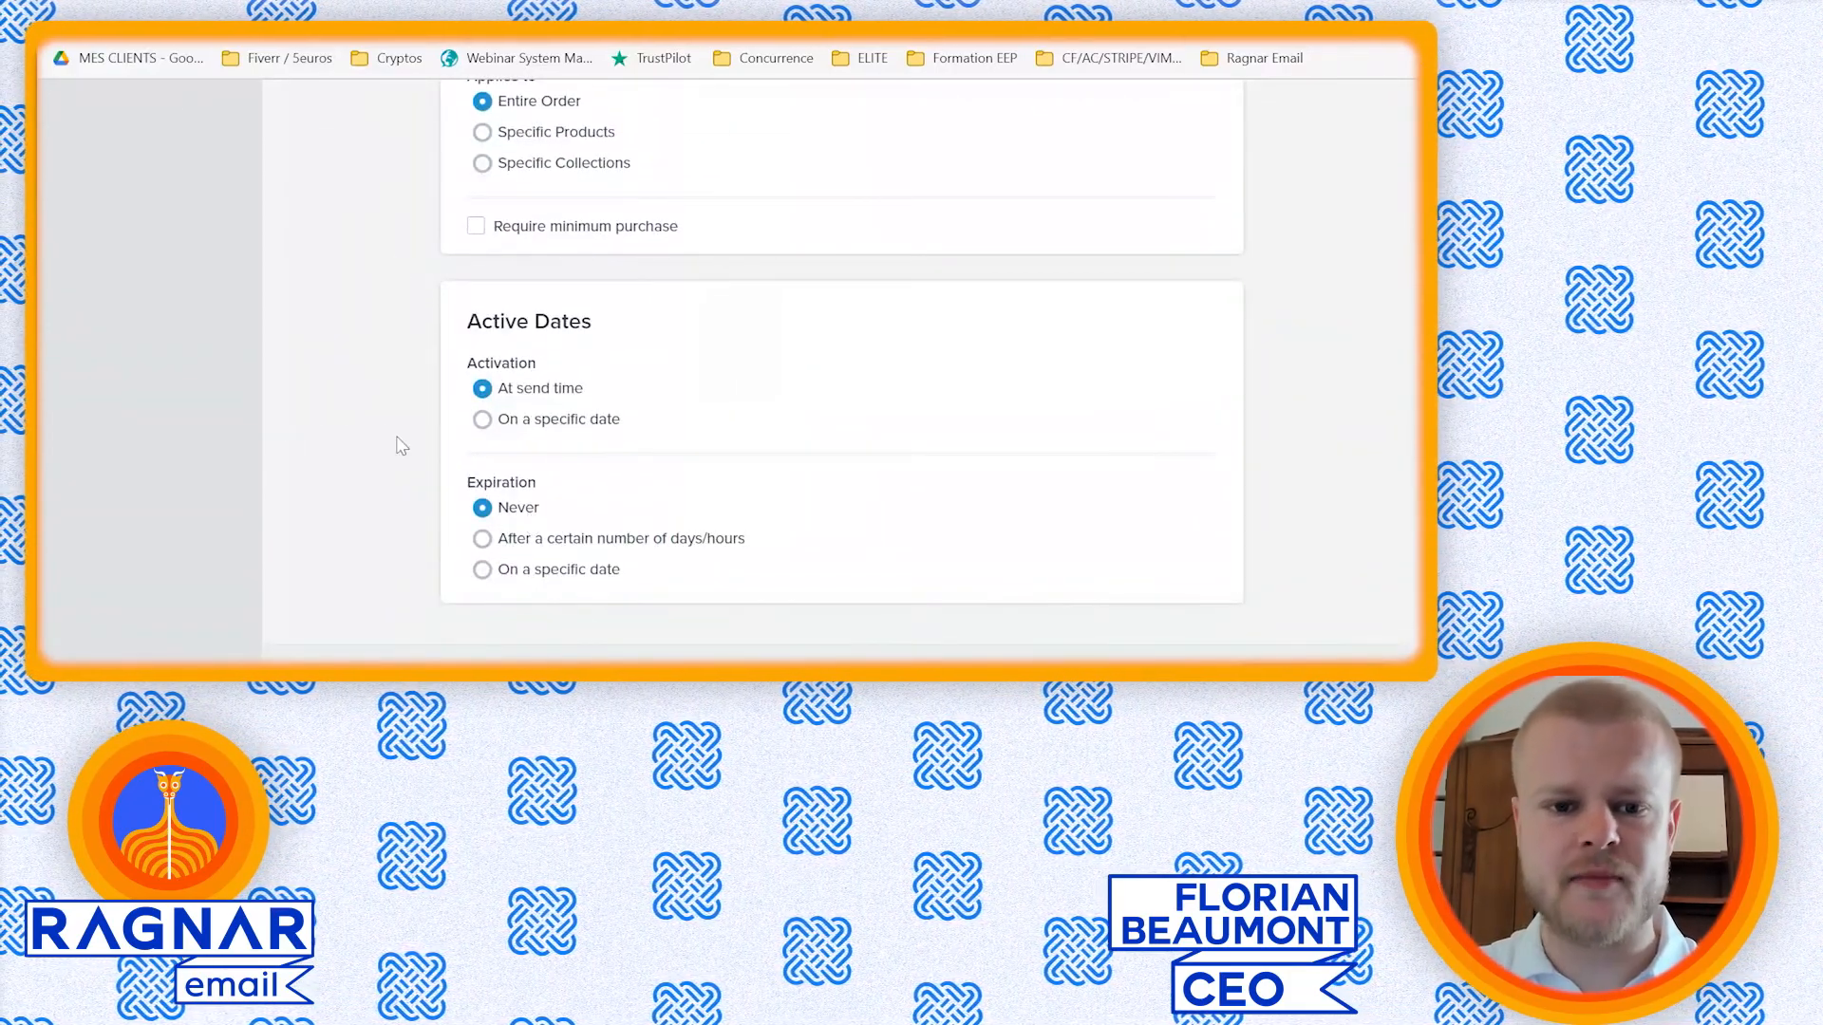
- Set the coupon to activate at send time and expire after 2 days
scroll(389, 437, "down", 1)
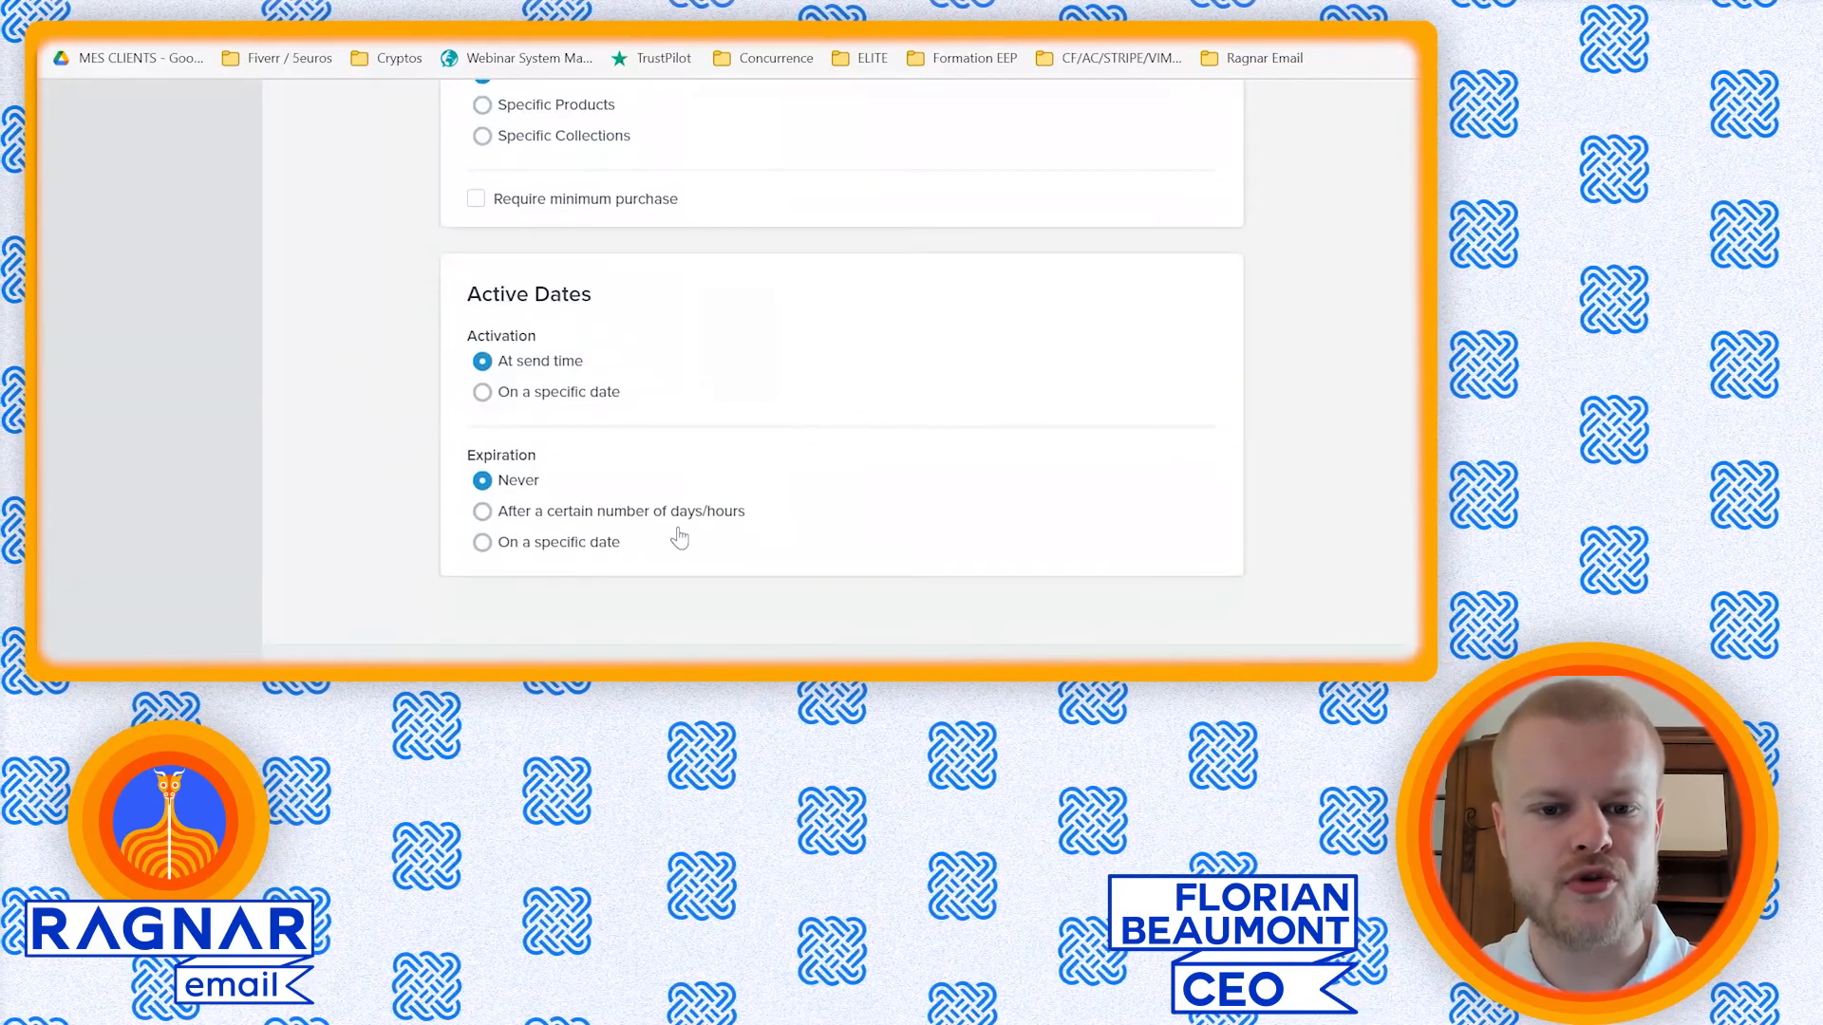
left_click(483, 512)
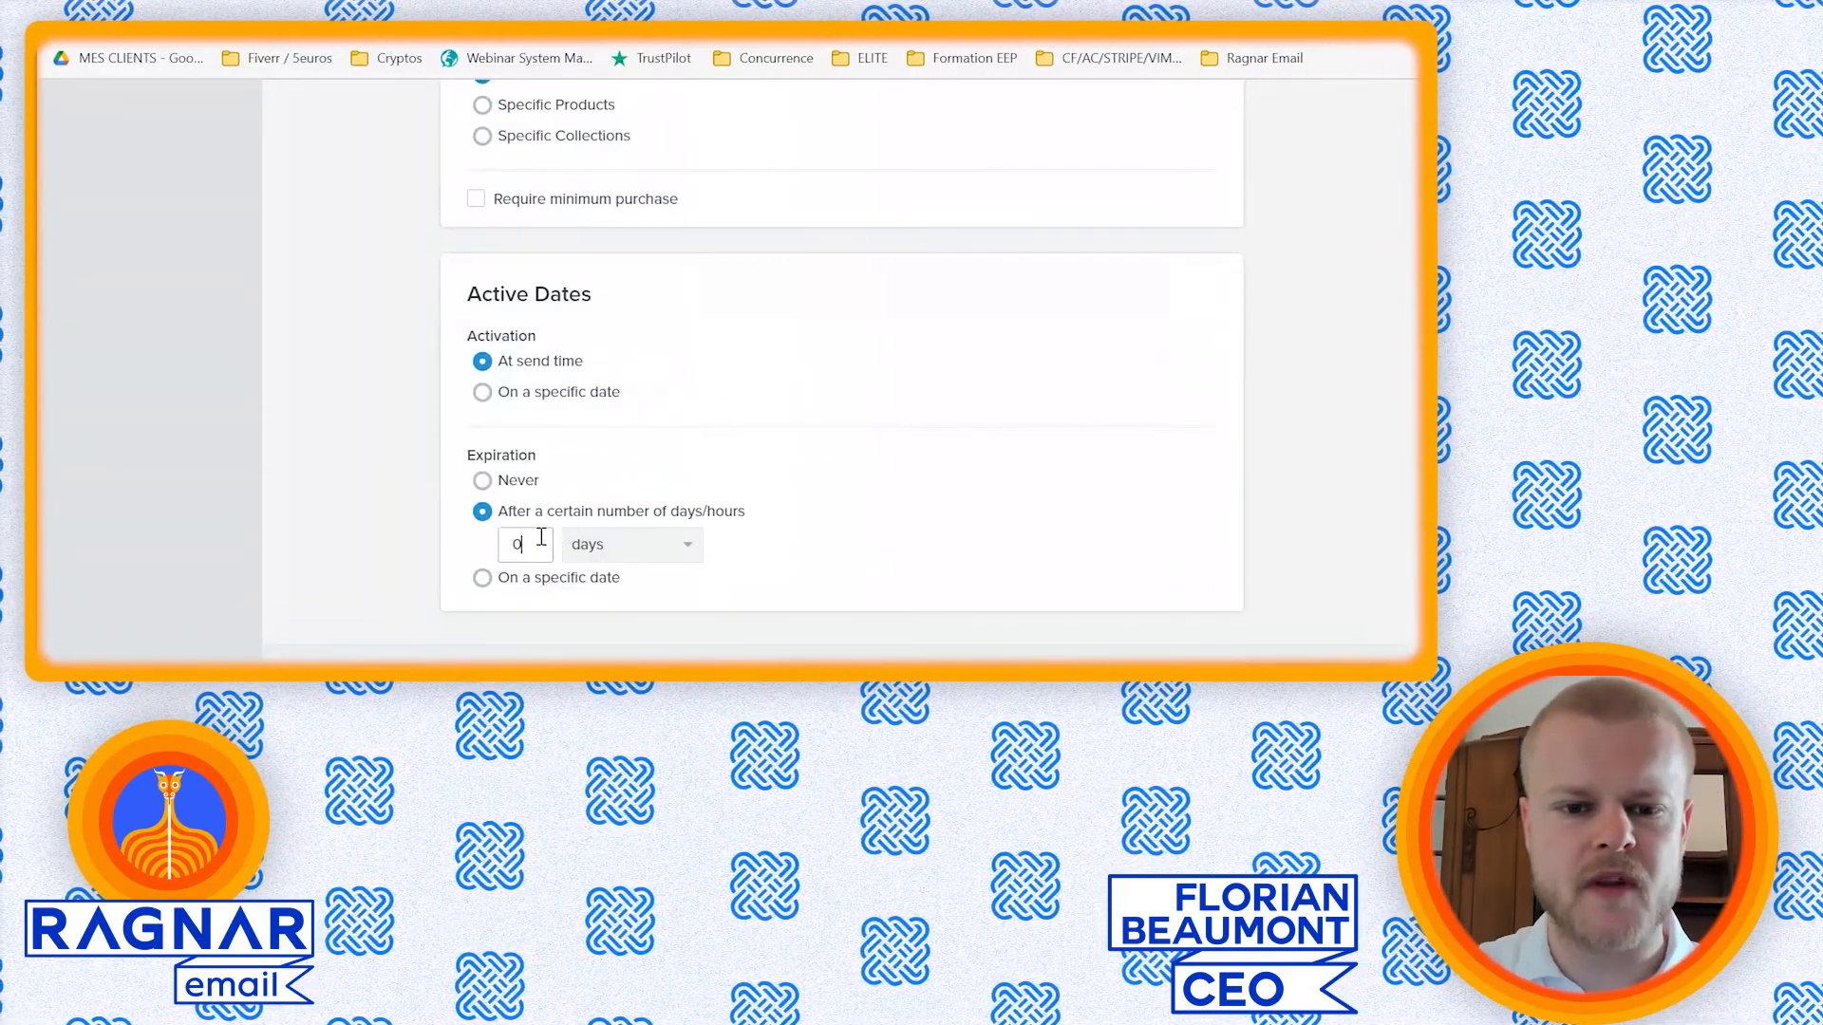
key("BackSpace")
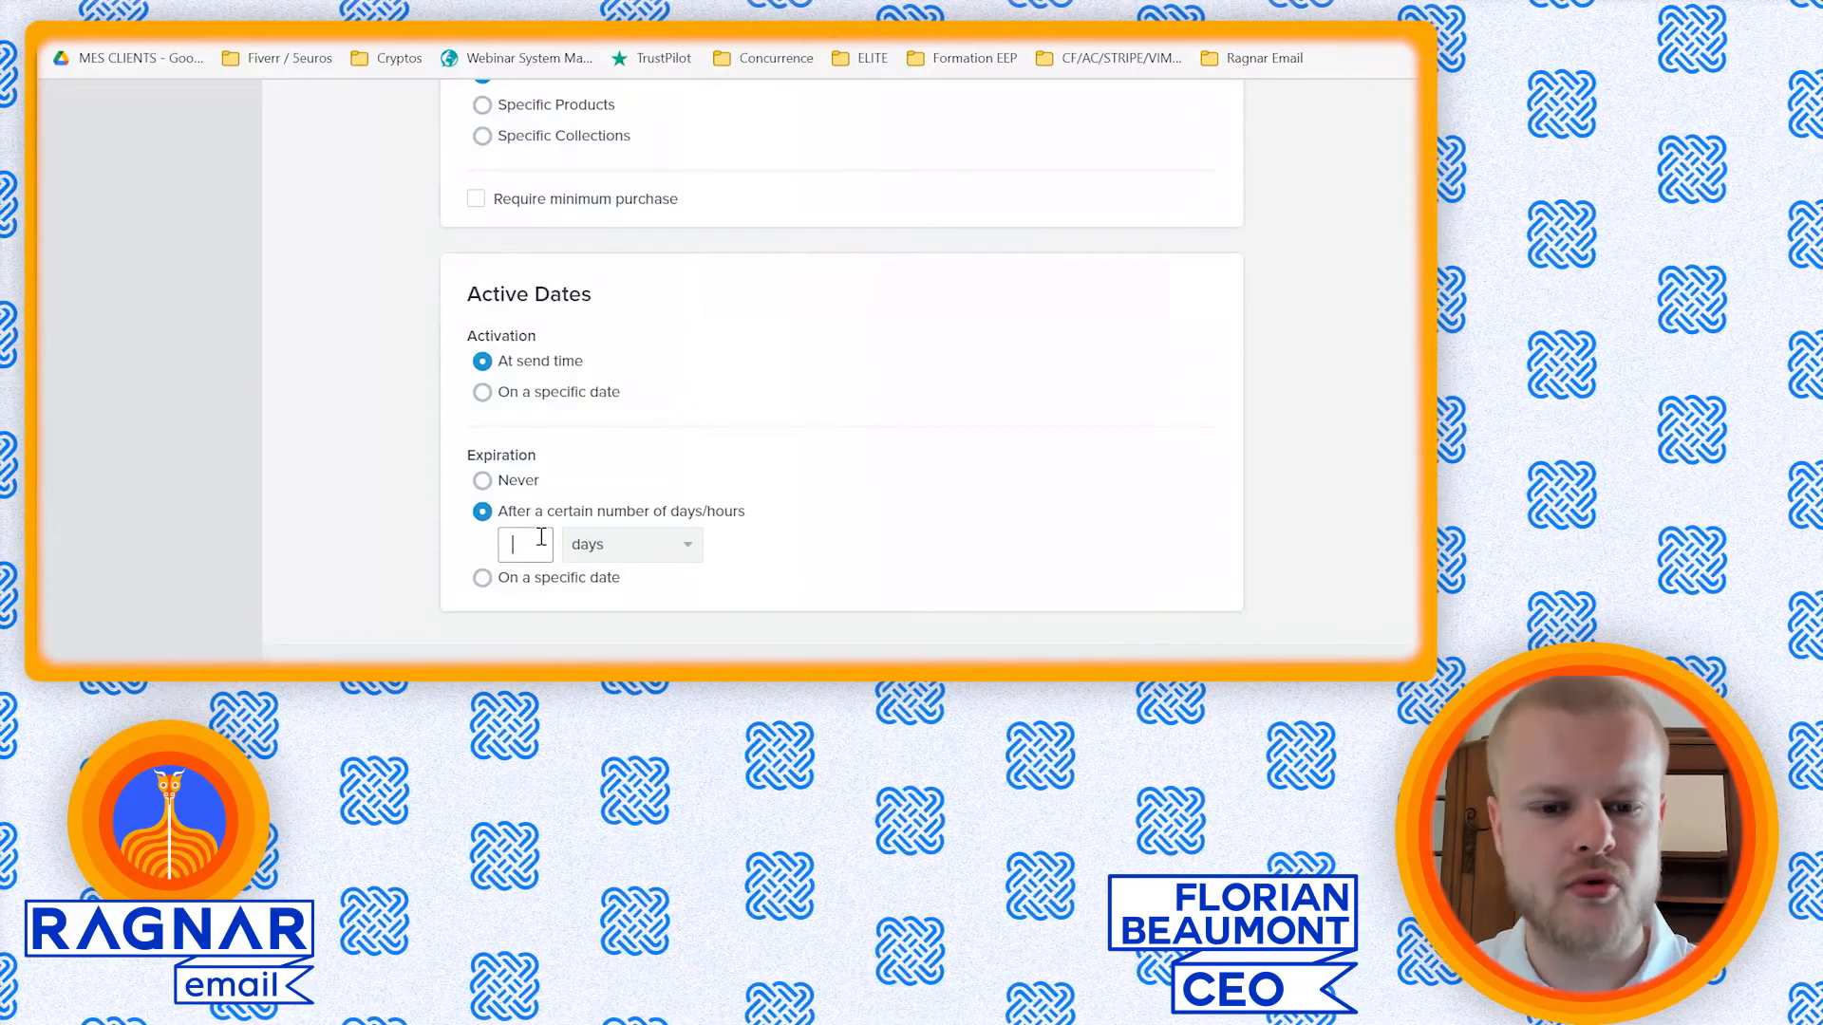
type("2")
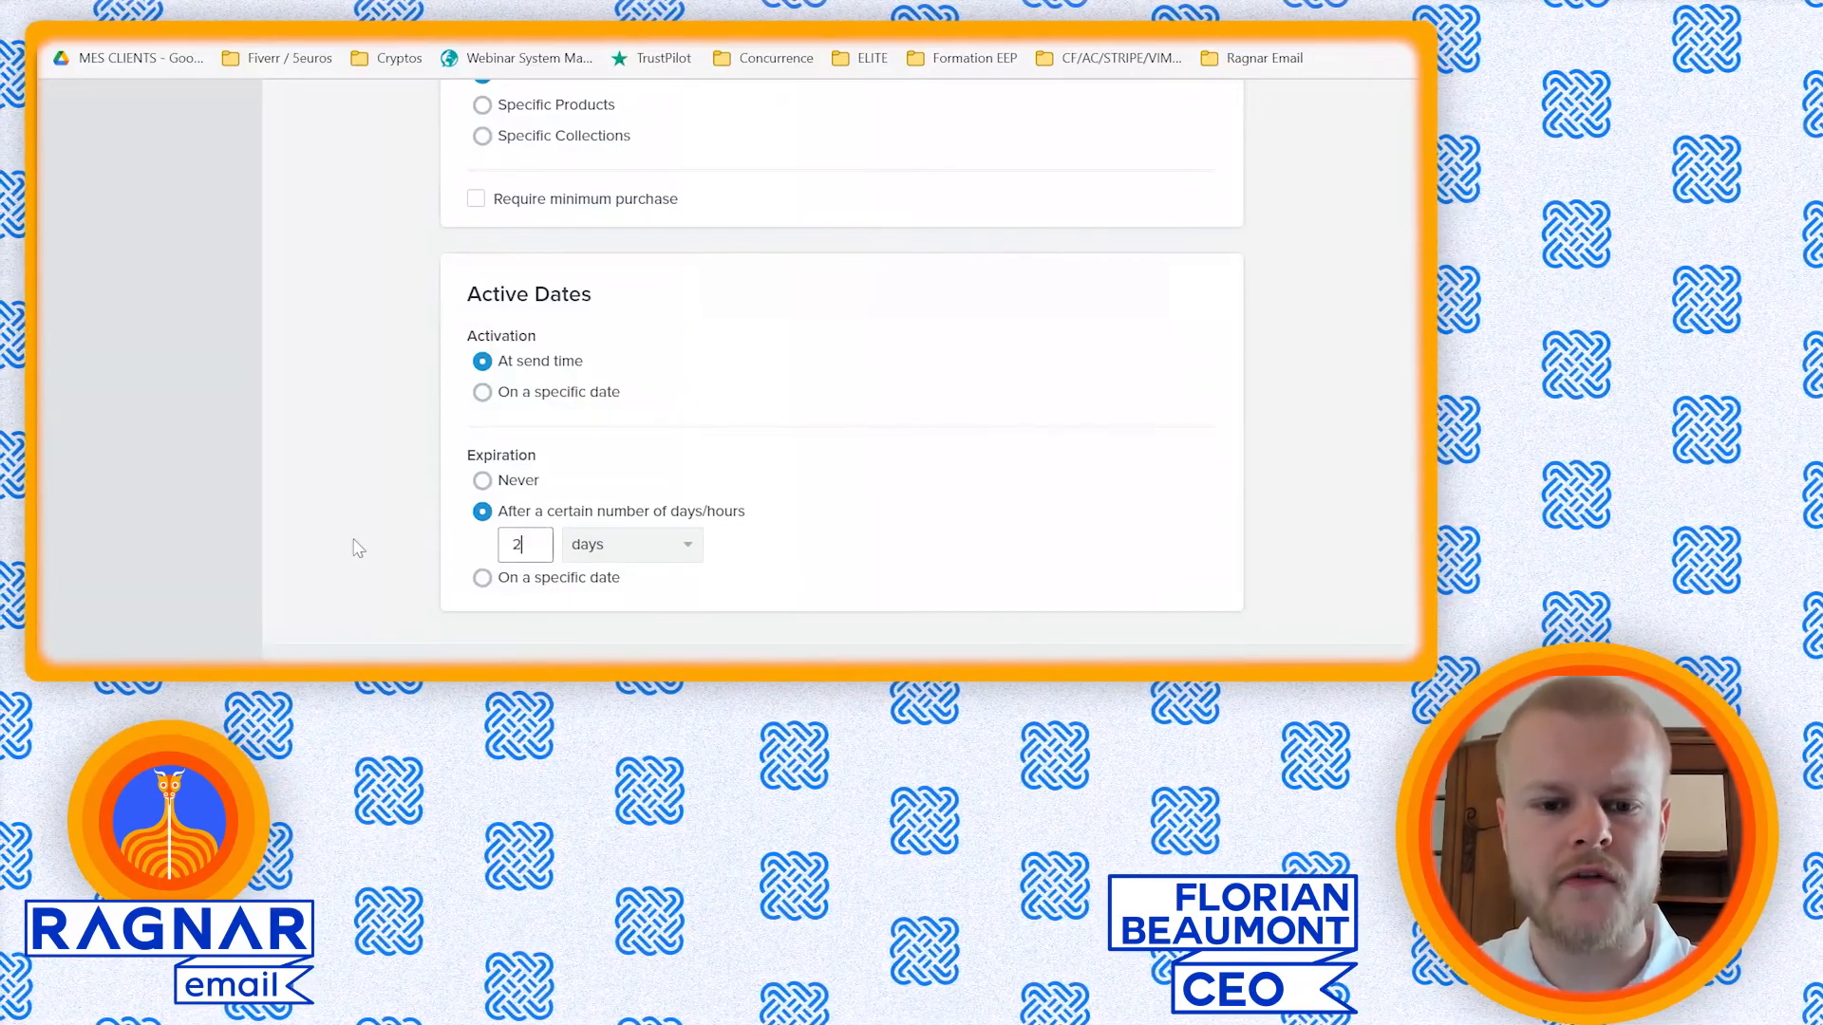
- Set the coupon to expire on the specific date Jun 01, 2021 and save it
scroll(399, 551, "down", 1)
left_click(513, 543)
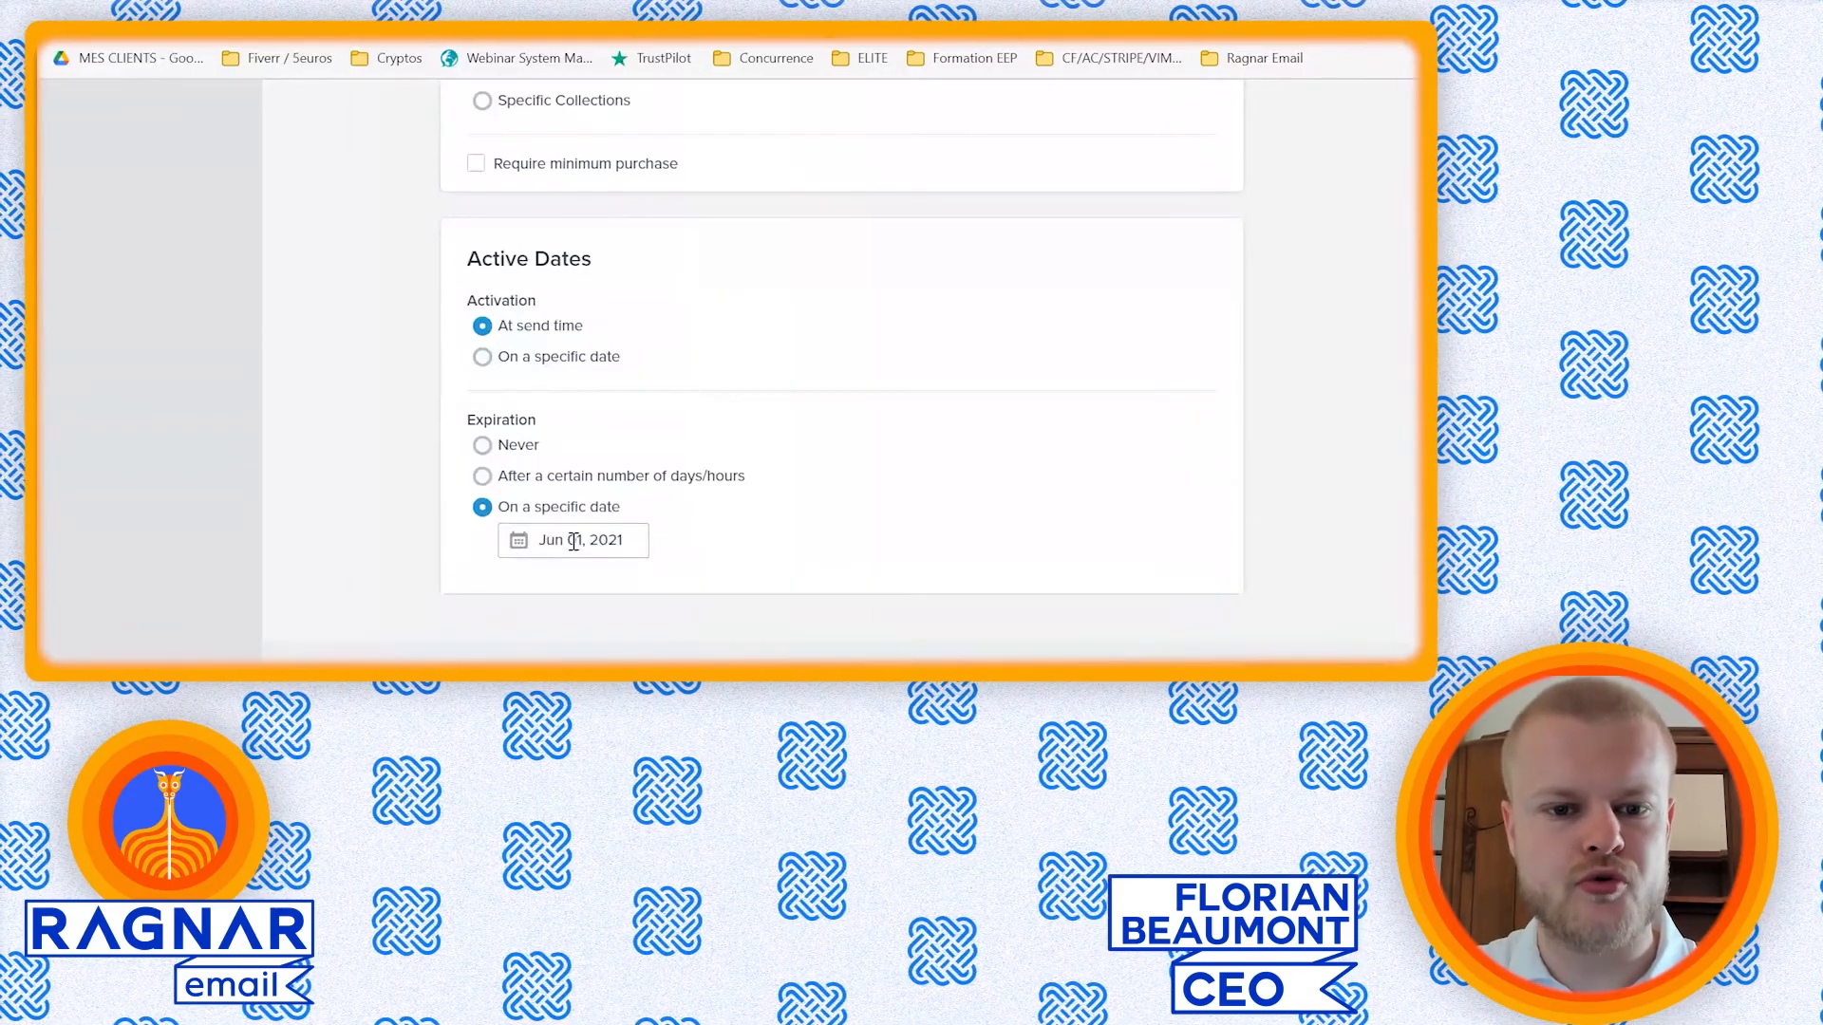
left_click(574, 542)
left_click(433, 272)
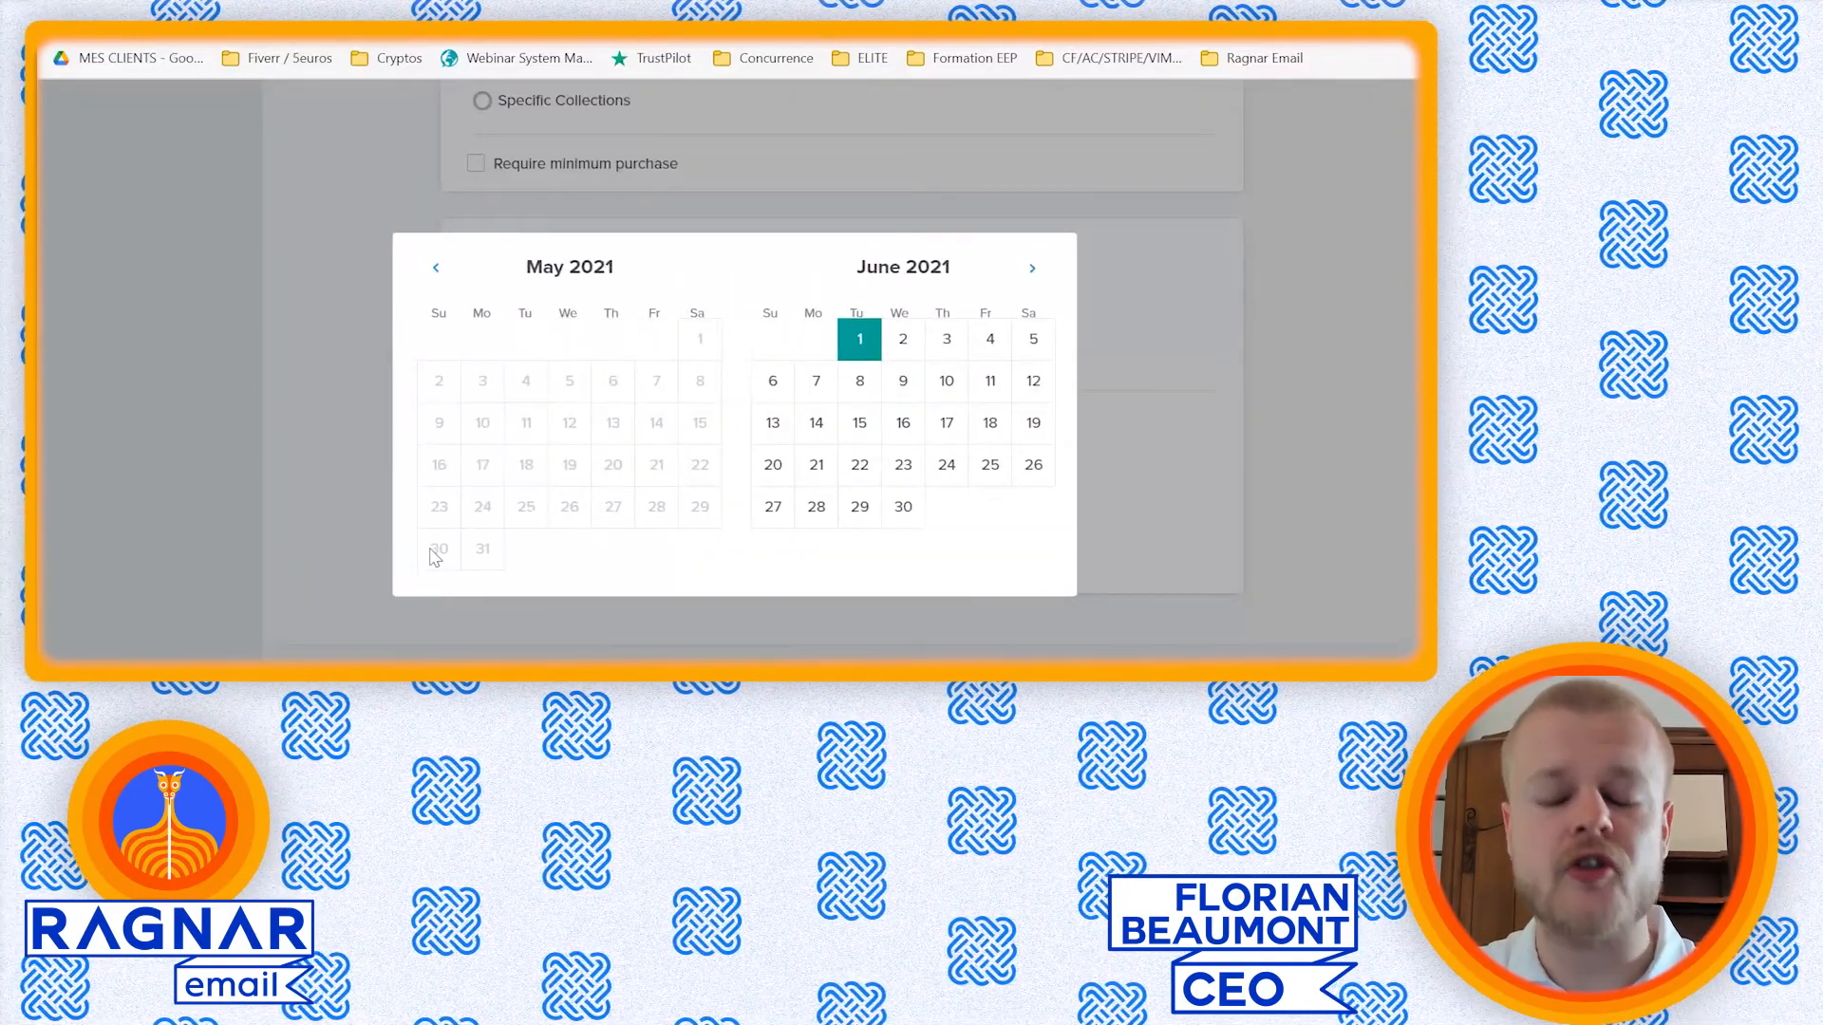
left_click(369, 481)
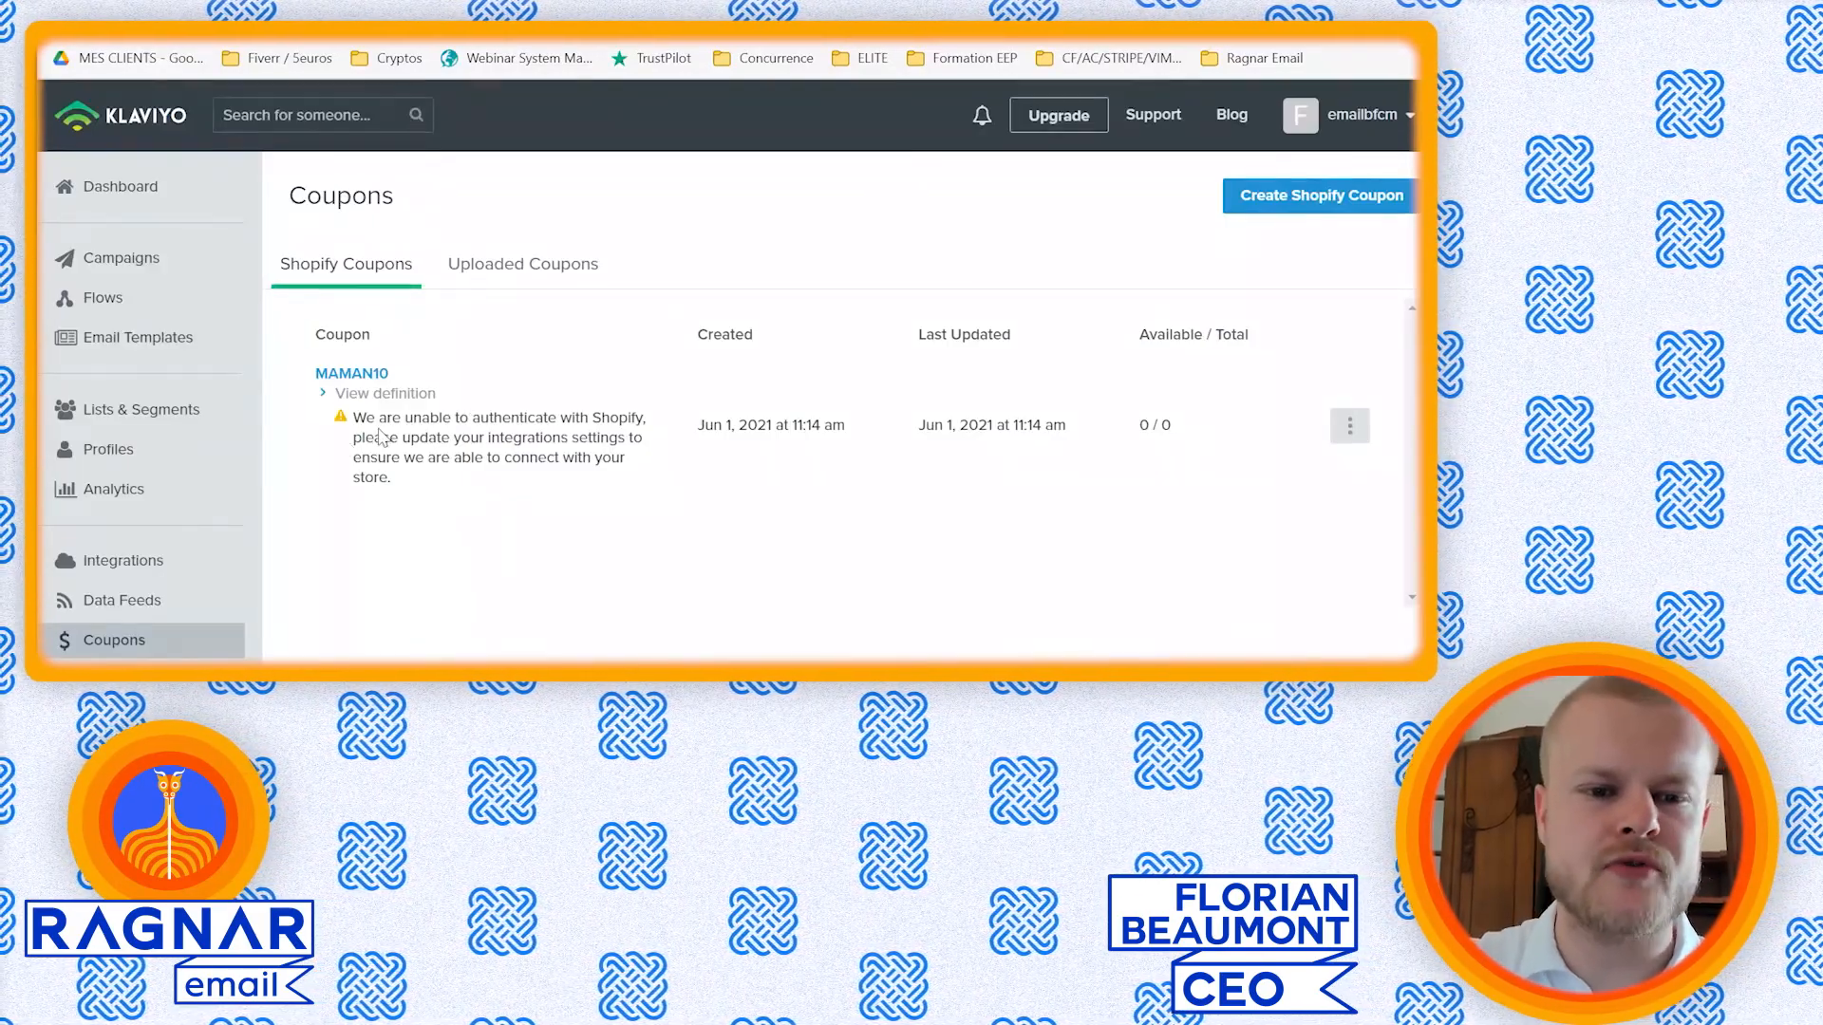
triple_click(373, 431)
left_click(391, 450)
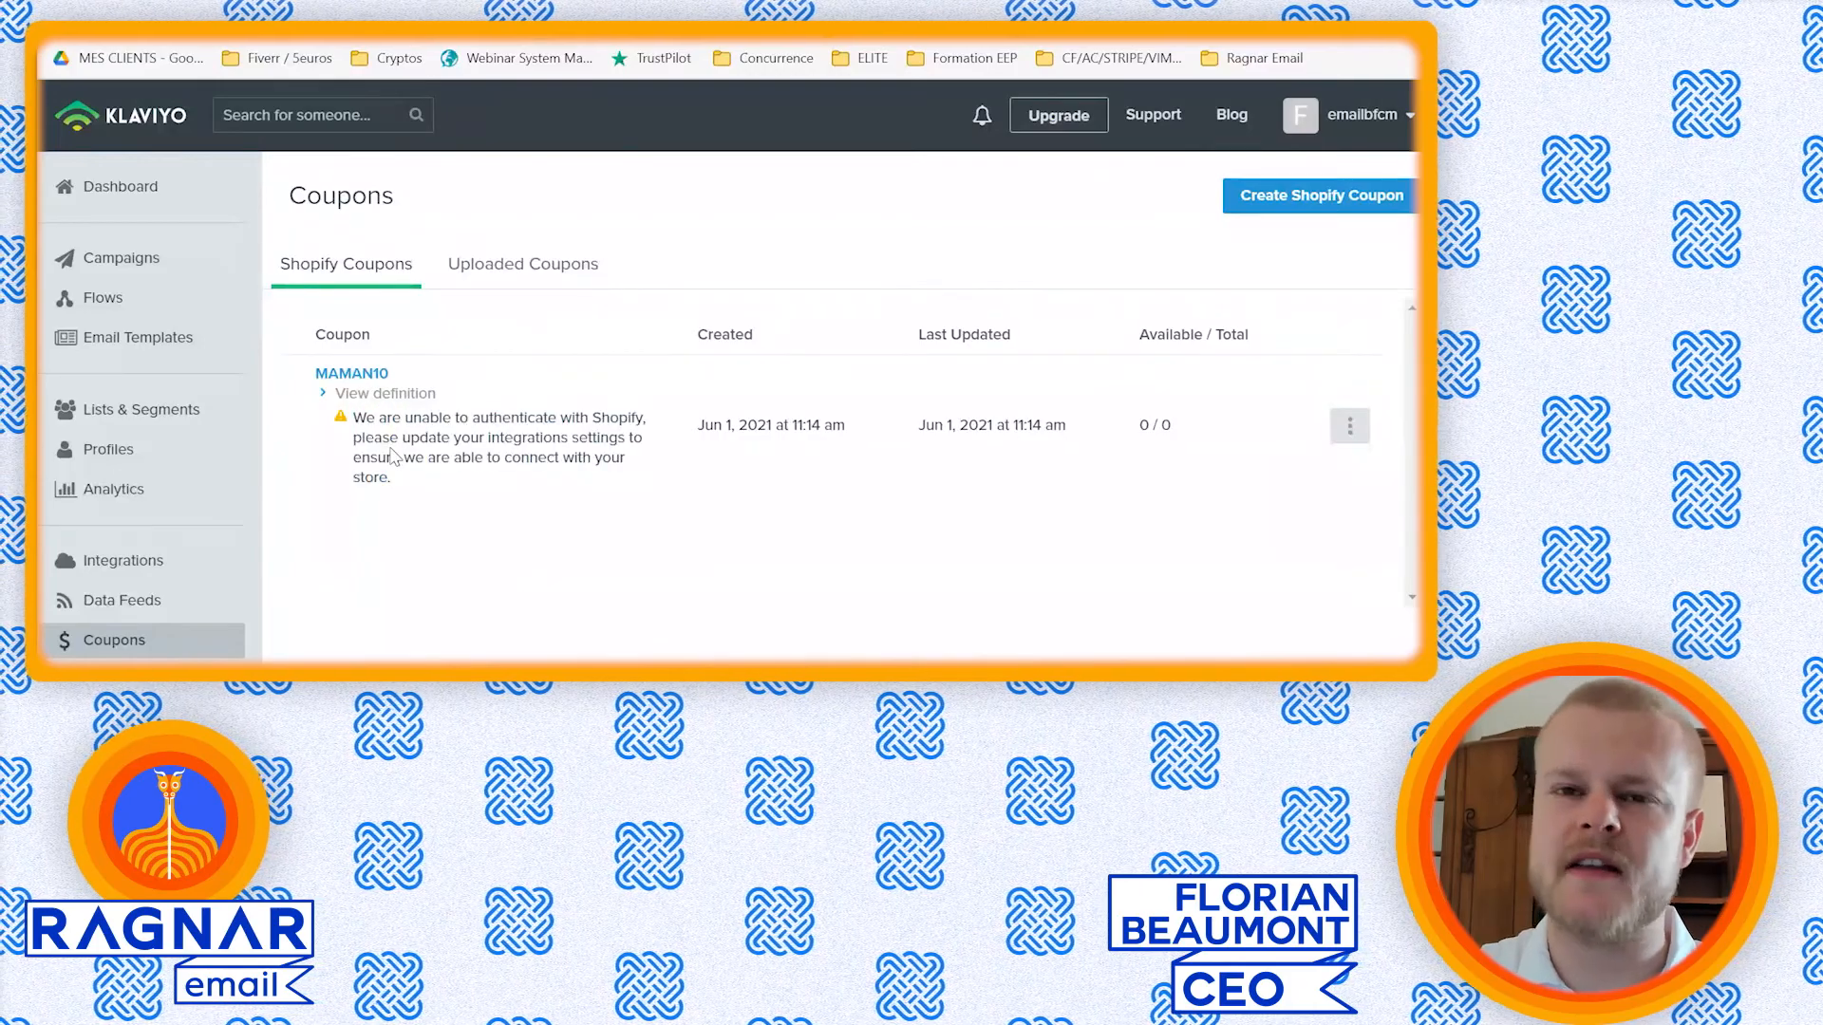
triple_click(392, 457)
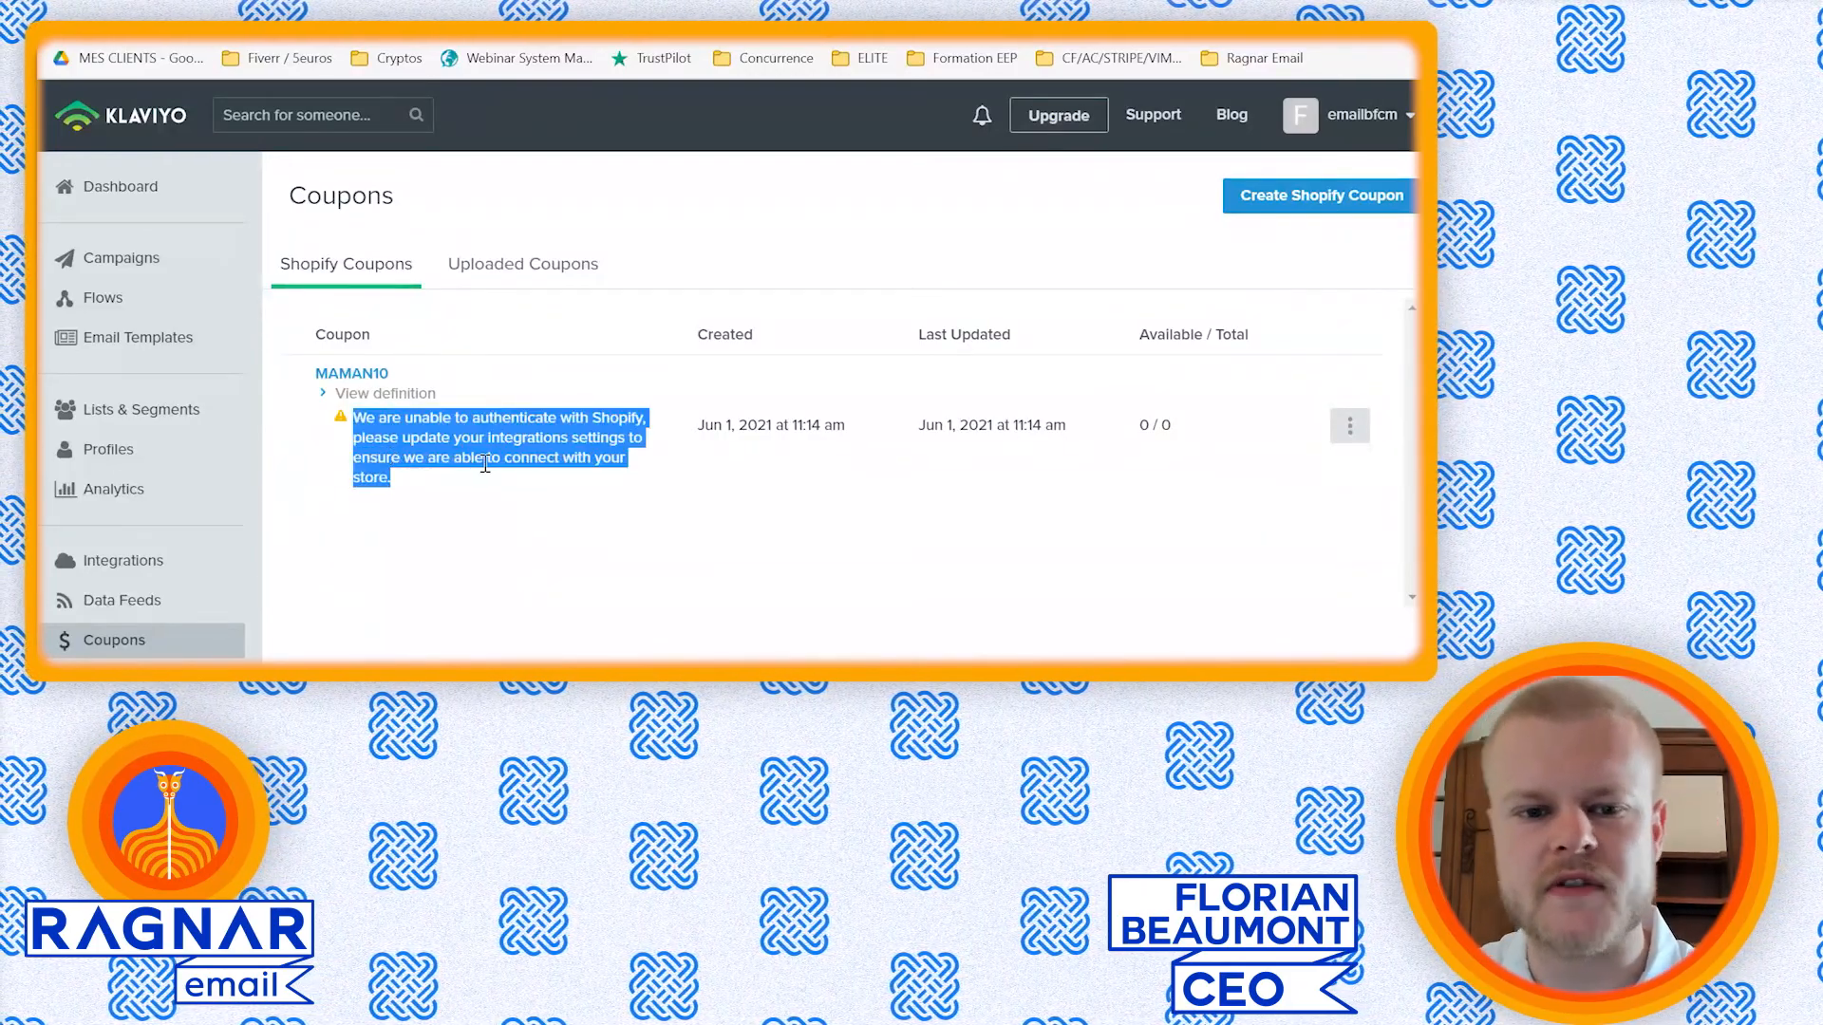
left_click(485, 464)
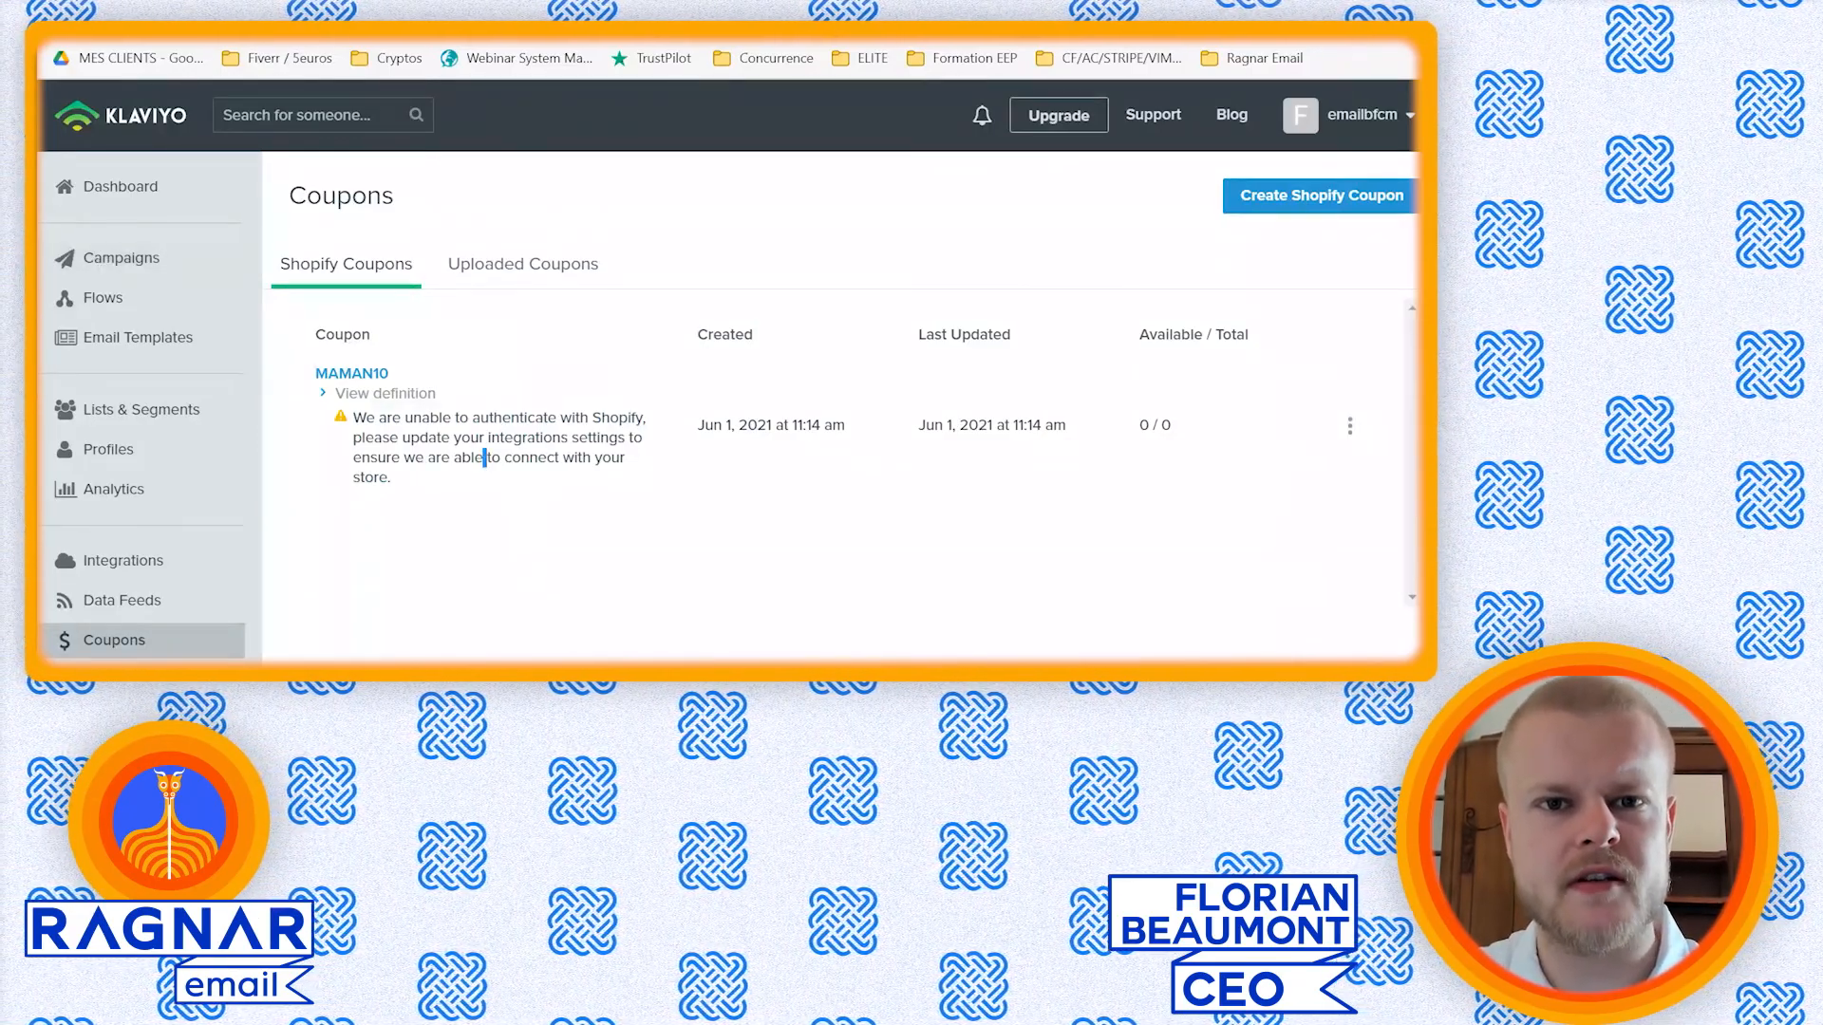
- Switch to the Notepad email draft and replace CouponName in the coupon_code tag with MAMAN10
key("alt+Tab")
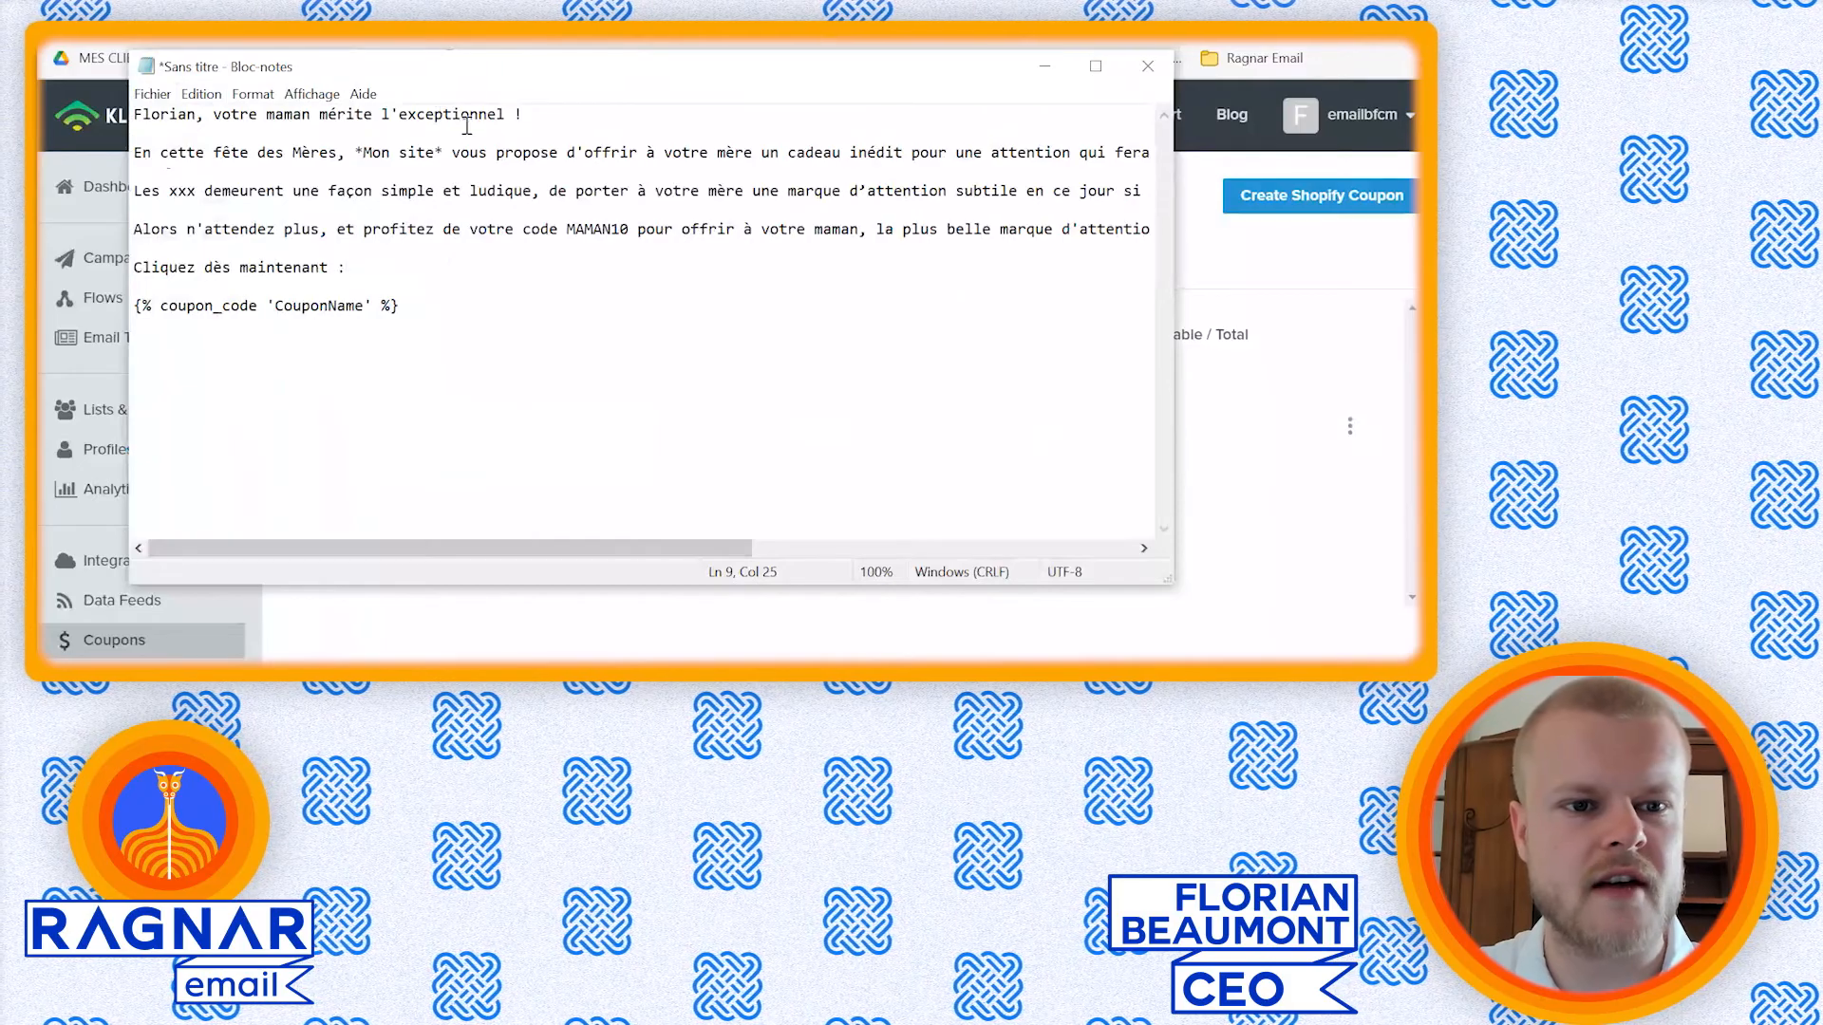
left_click_drag(165, 296, 442, 300)
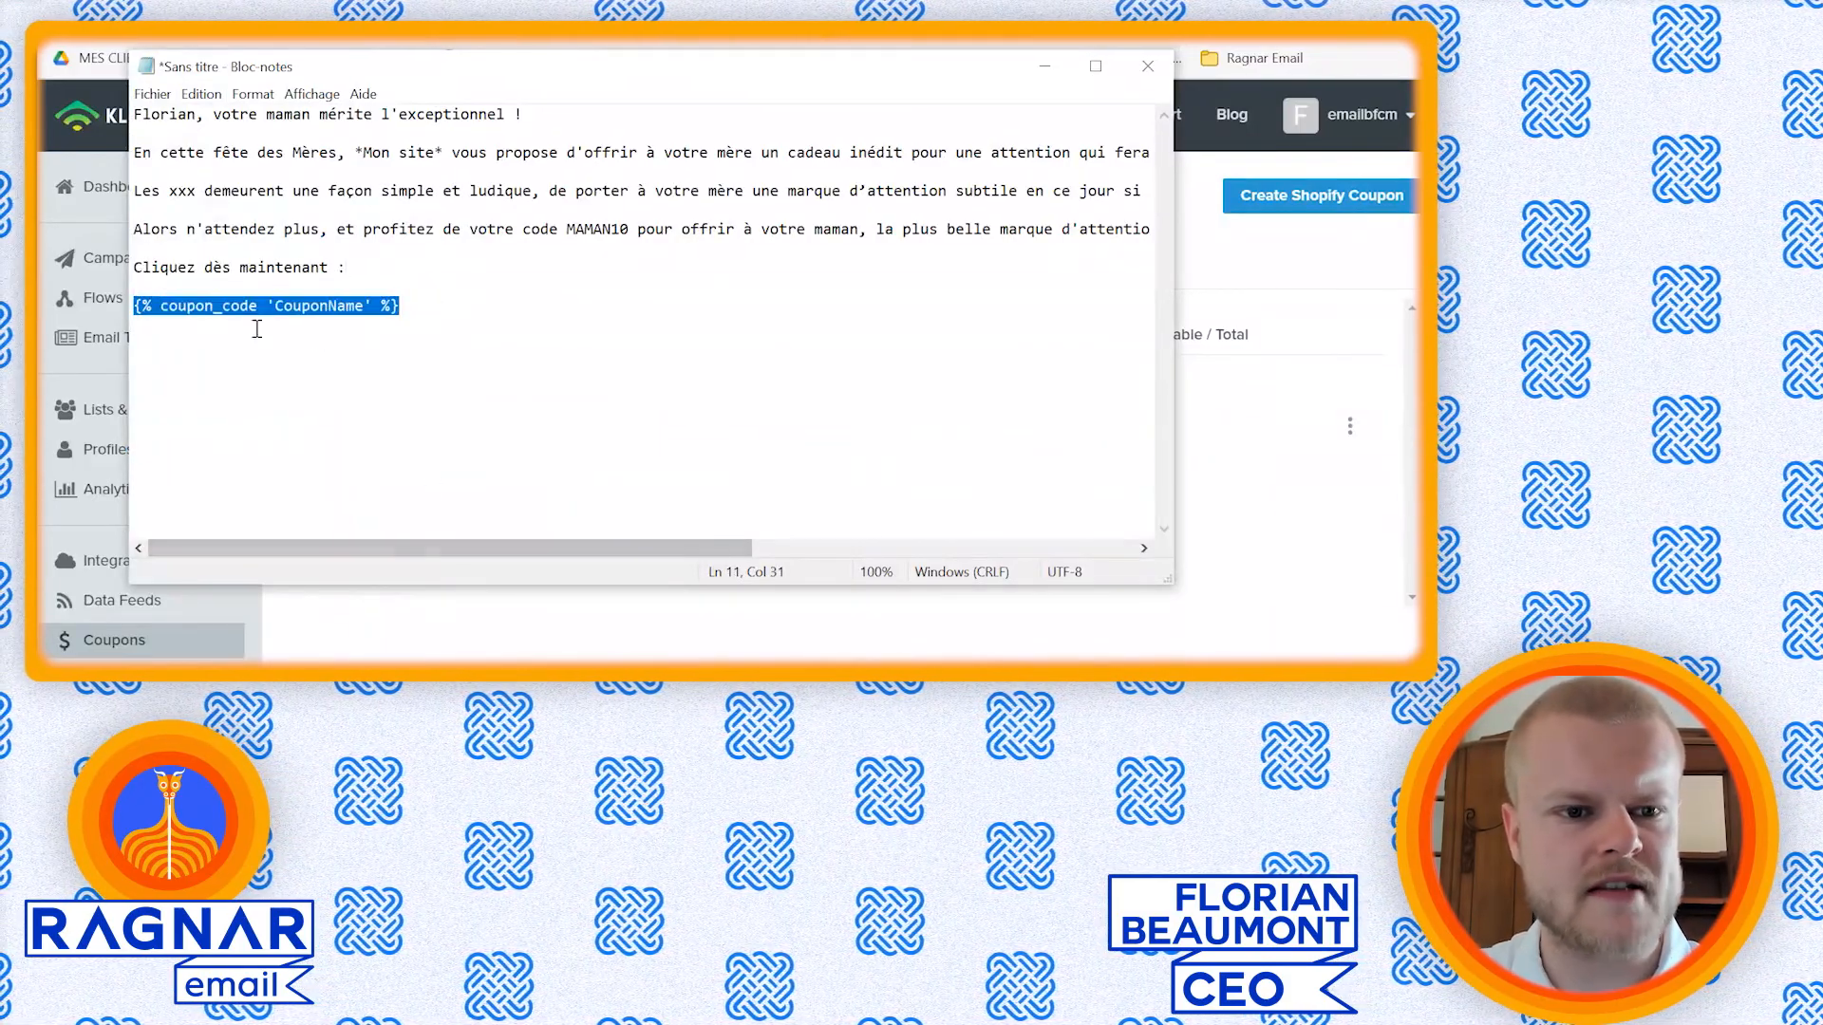
left_click(150, 305)
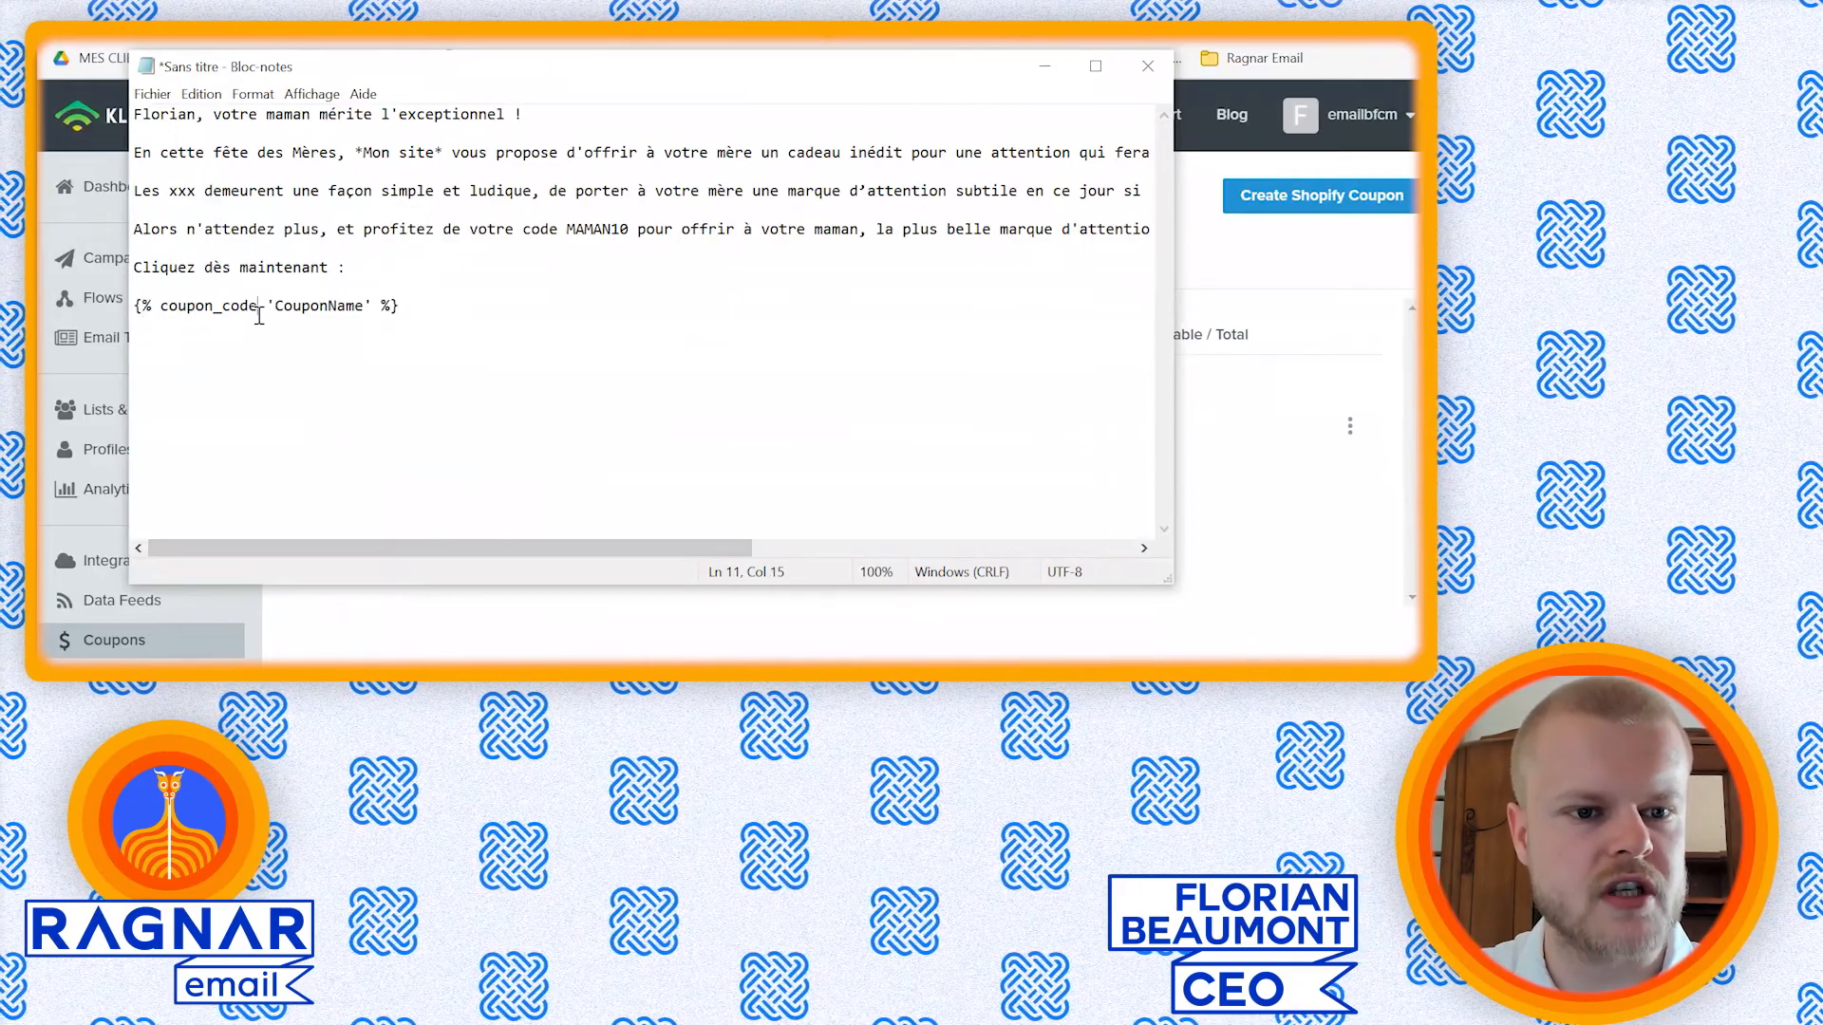
double_click(311, 306)
left_click(311, 306)
left_click_drag(275, 306, 363, 316)
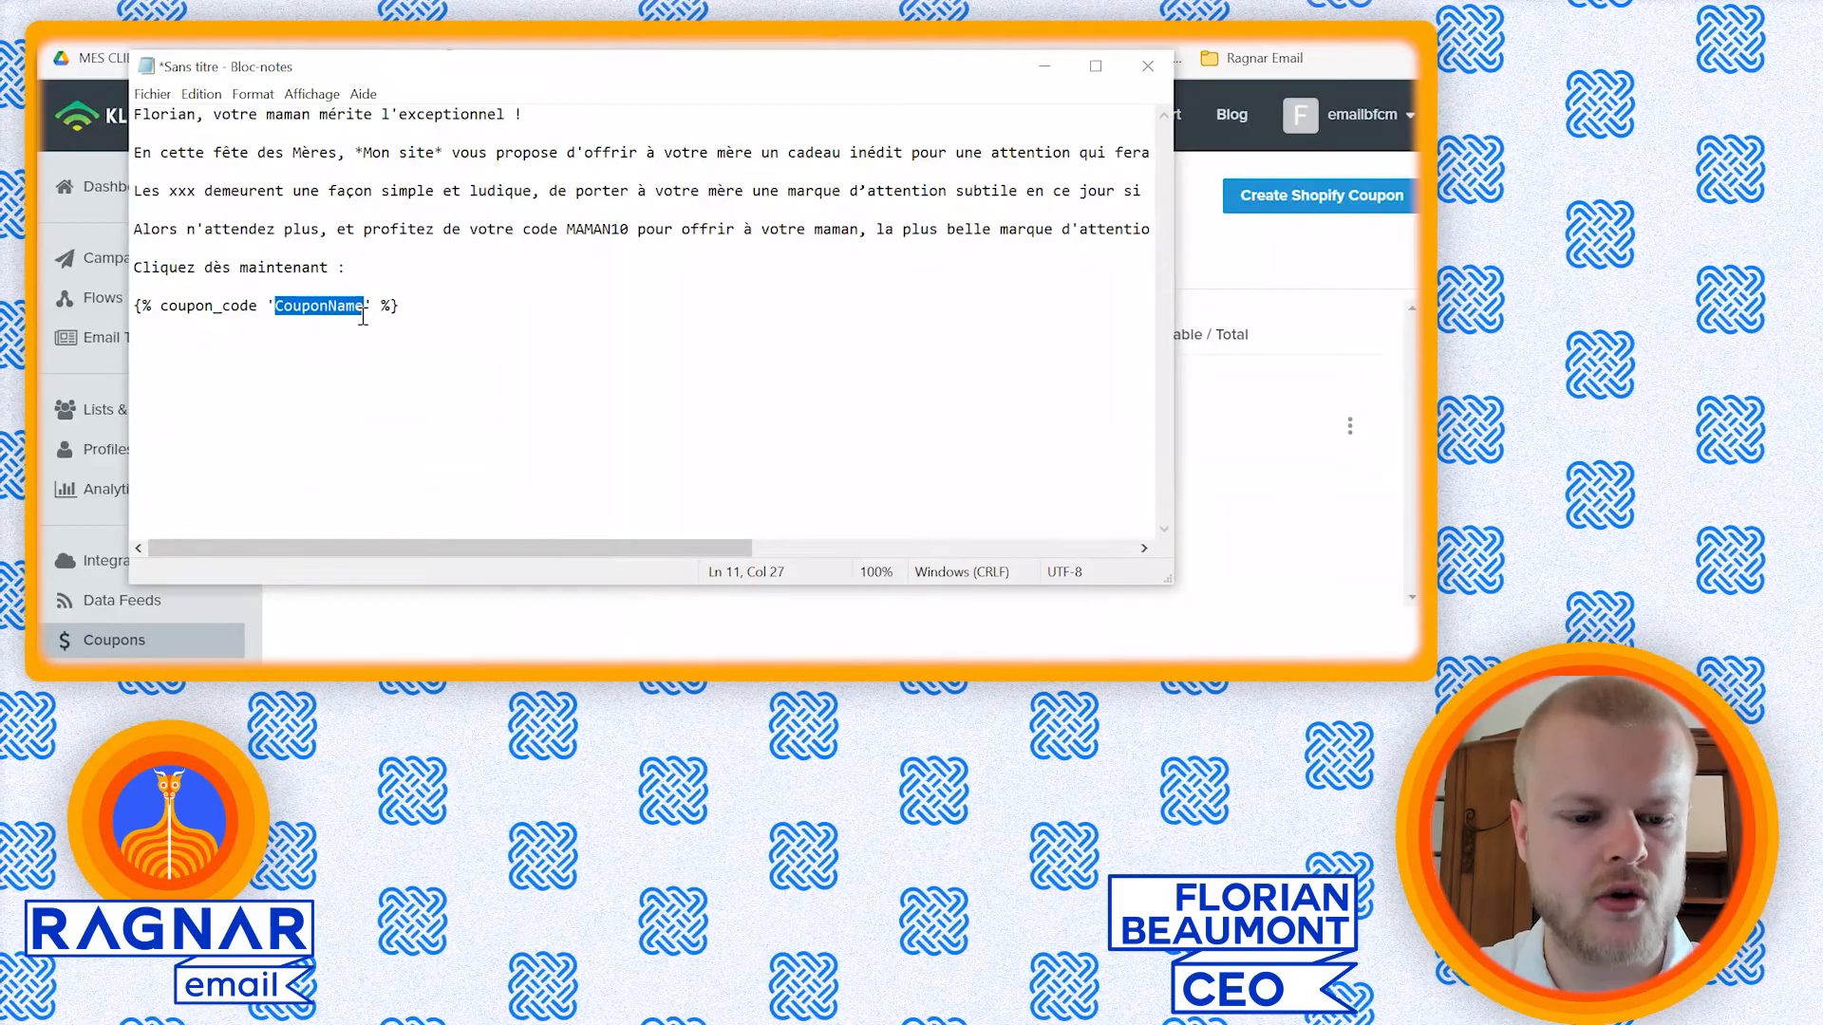
type("MAMAN10")
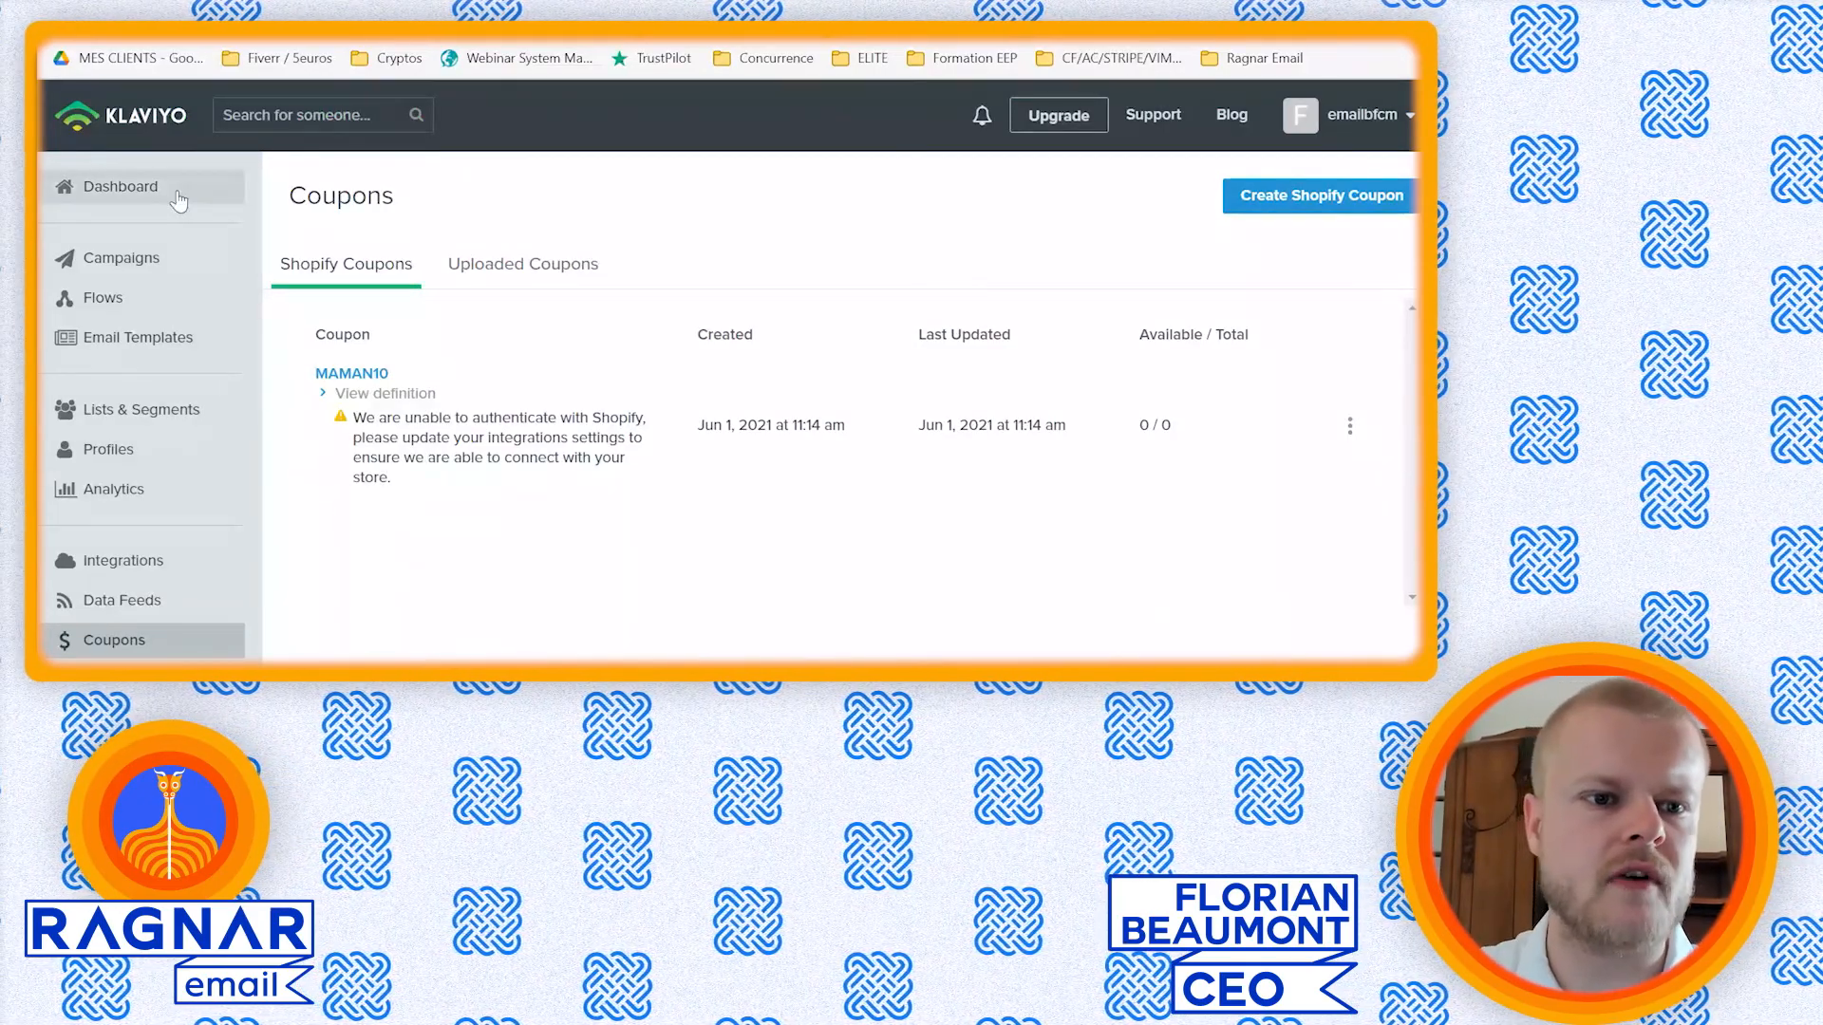
- Switch back to Klaviyo and create an email campaign named "Fête des mères - 30/05/2021"
left_click(132, 260)
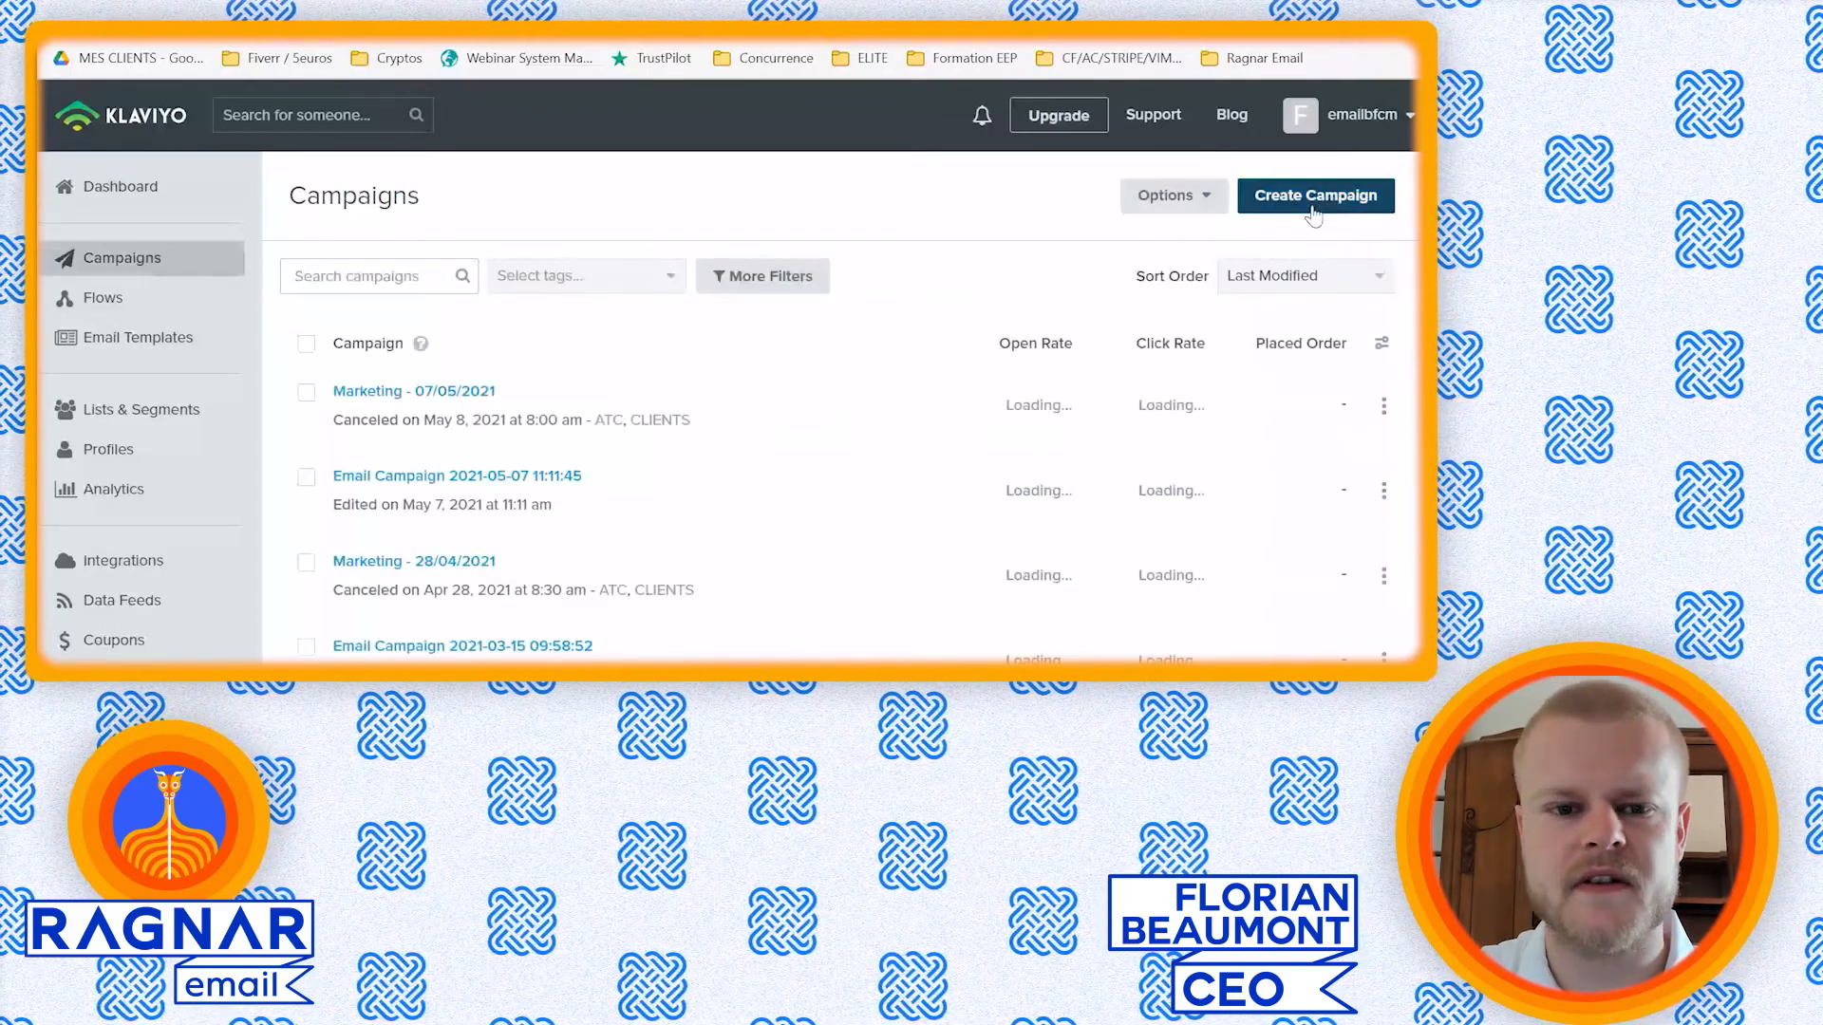
left_click(1313, 200)
triple_click(537, 389)
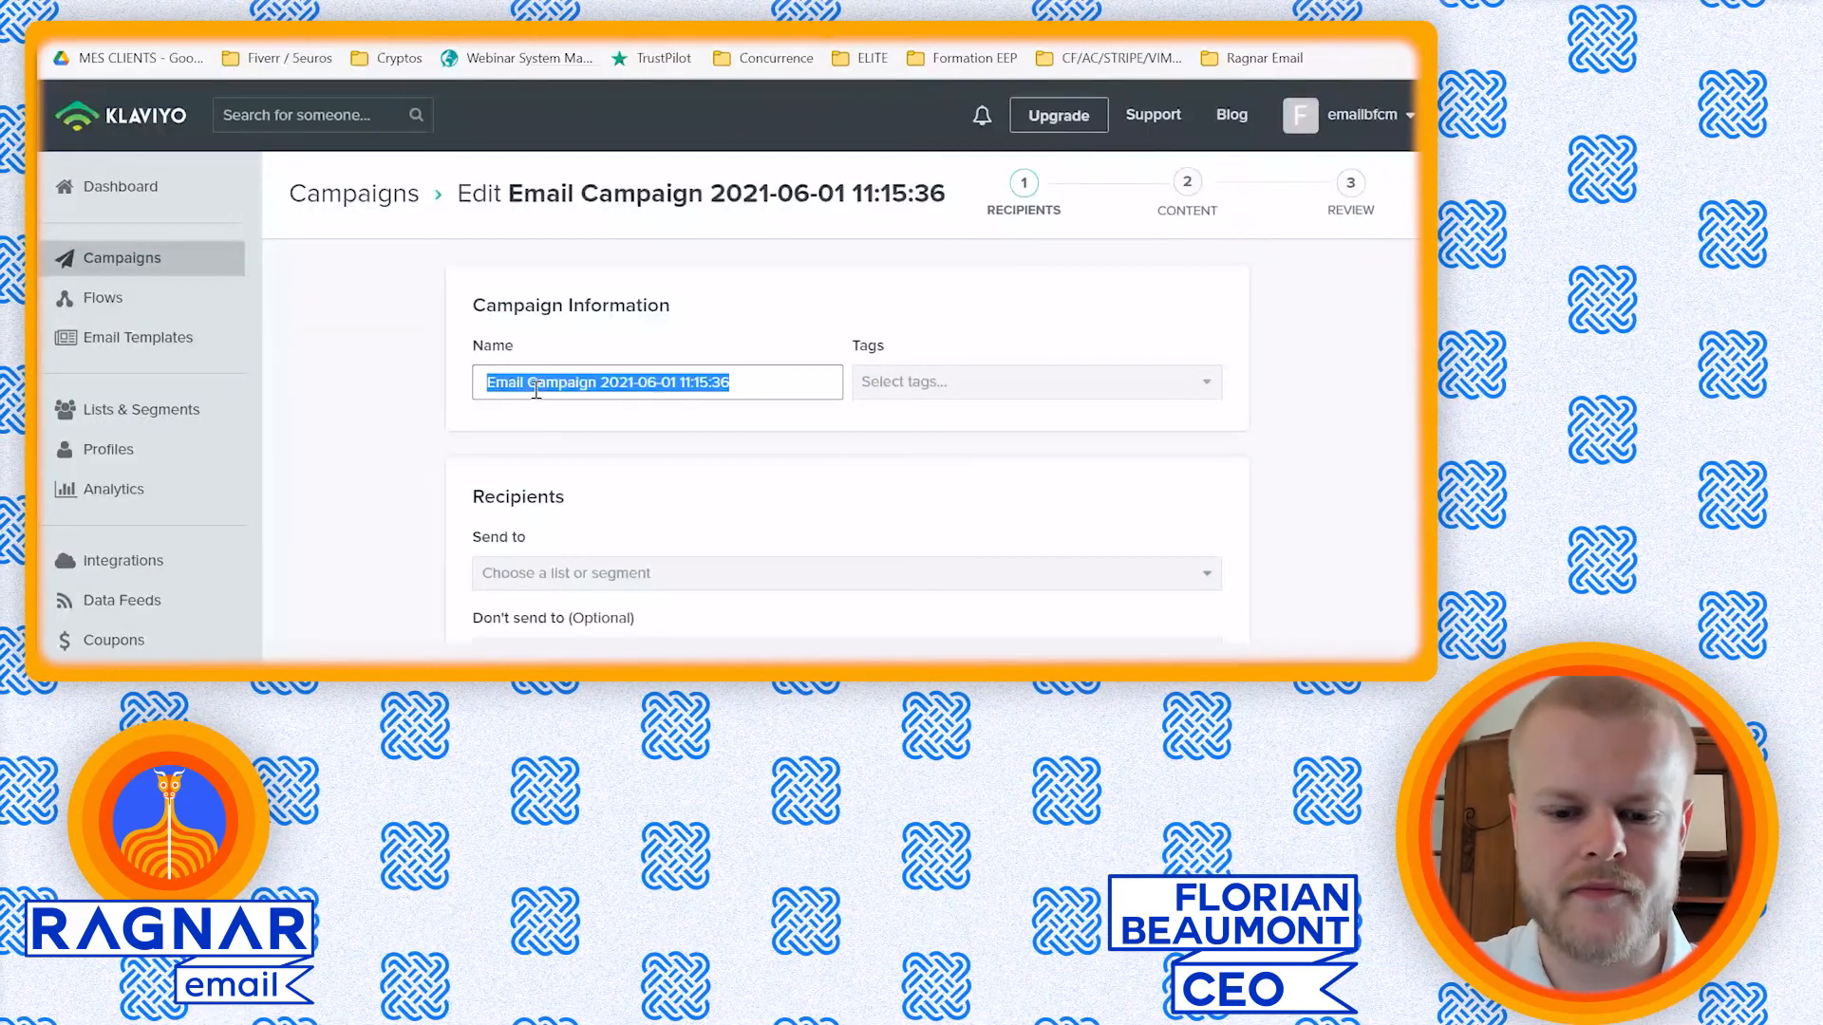
type("Fête des mères - 30/05/2021")
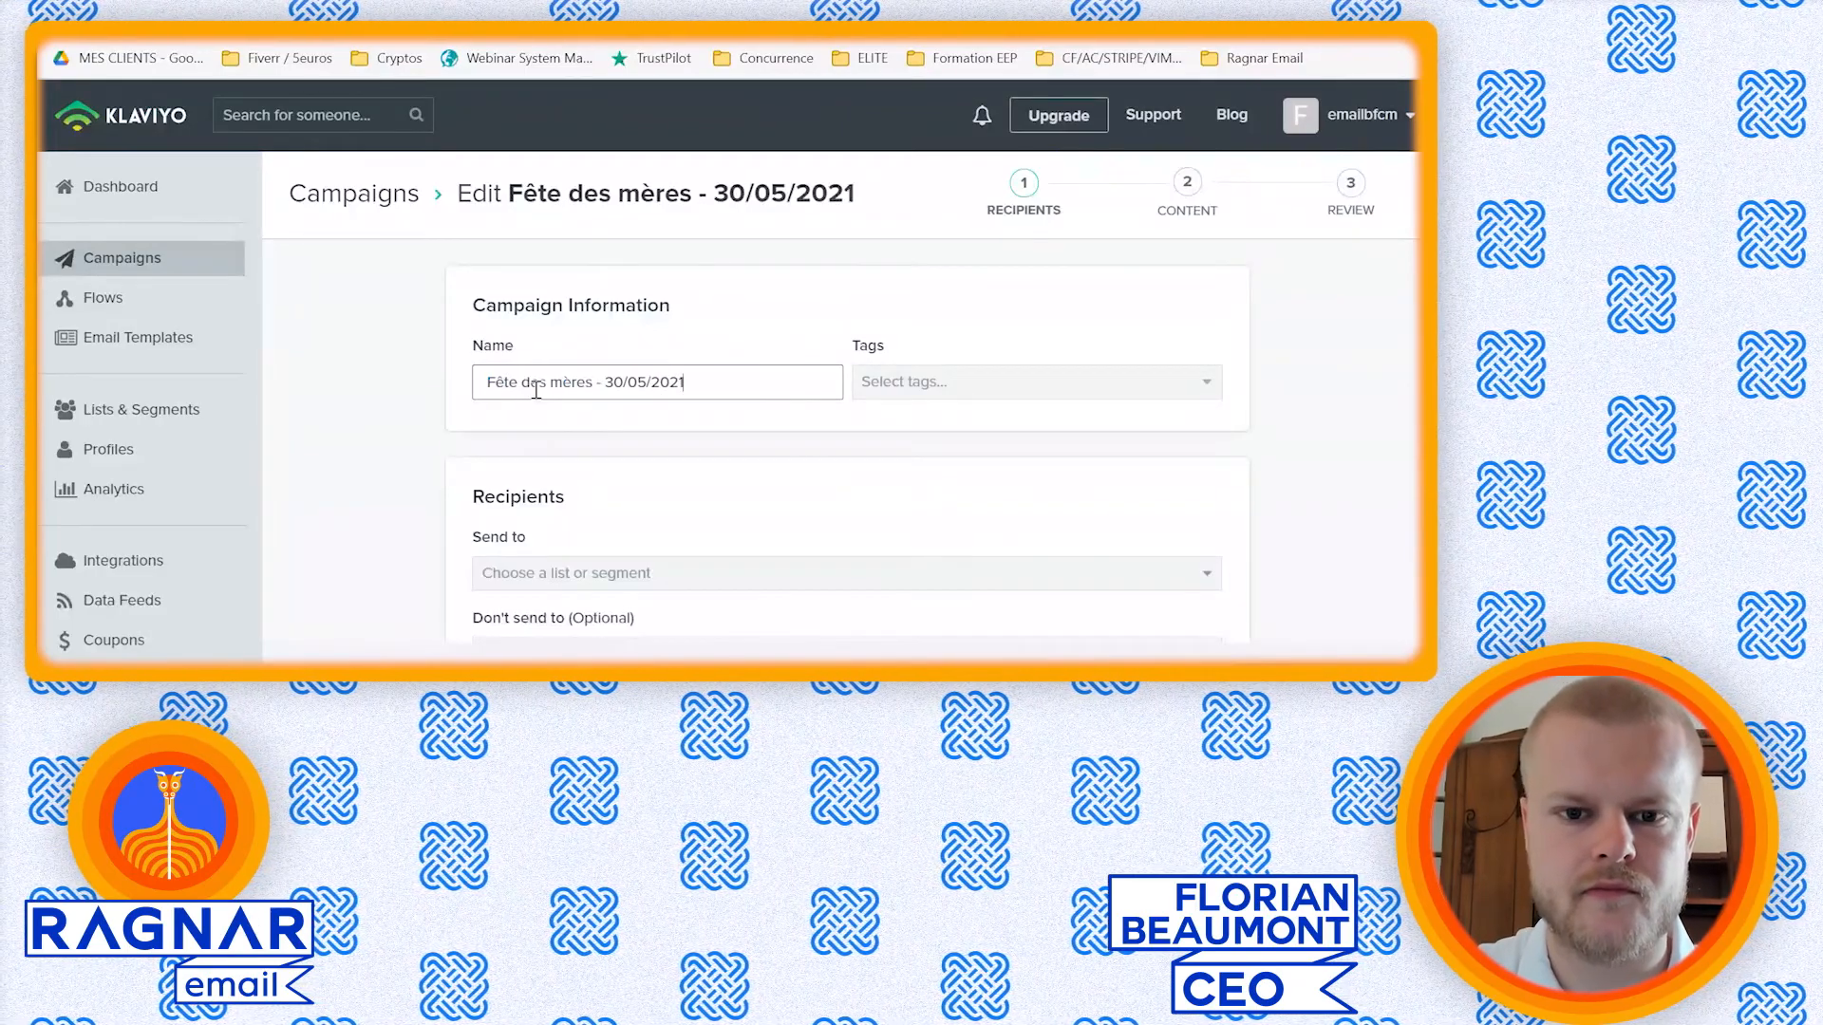
- Turn off skipping recently emailed profiles, include tracking parameters, and continue to the campaign content
scroll(679, 483, "down", 1)
scroll(680, 478, "down", 2)
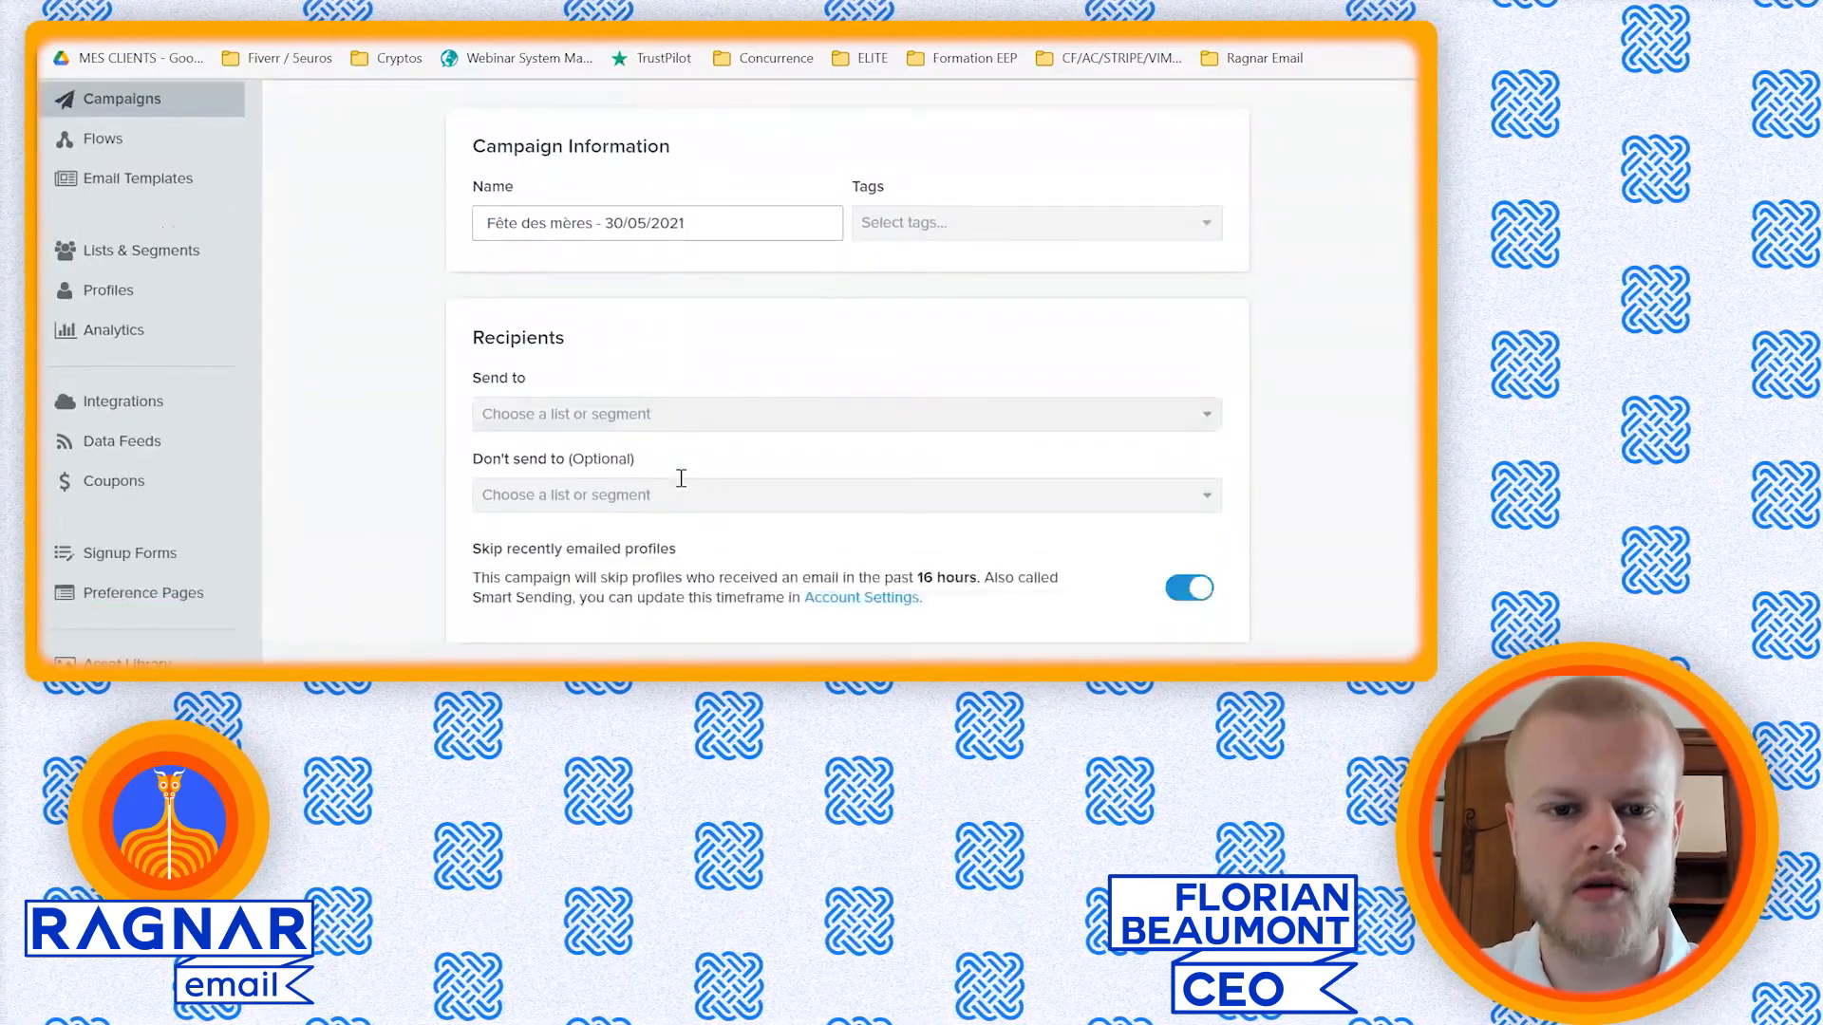
left_click(679, 337)
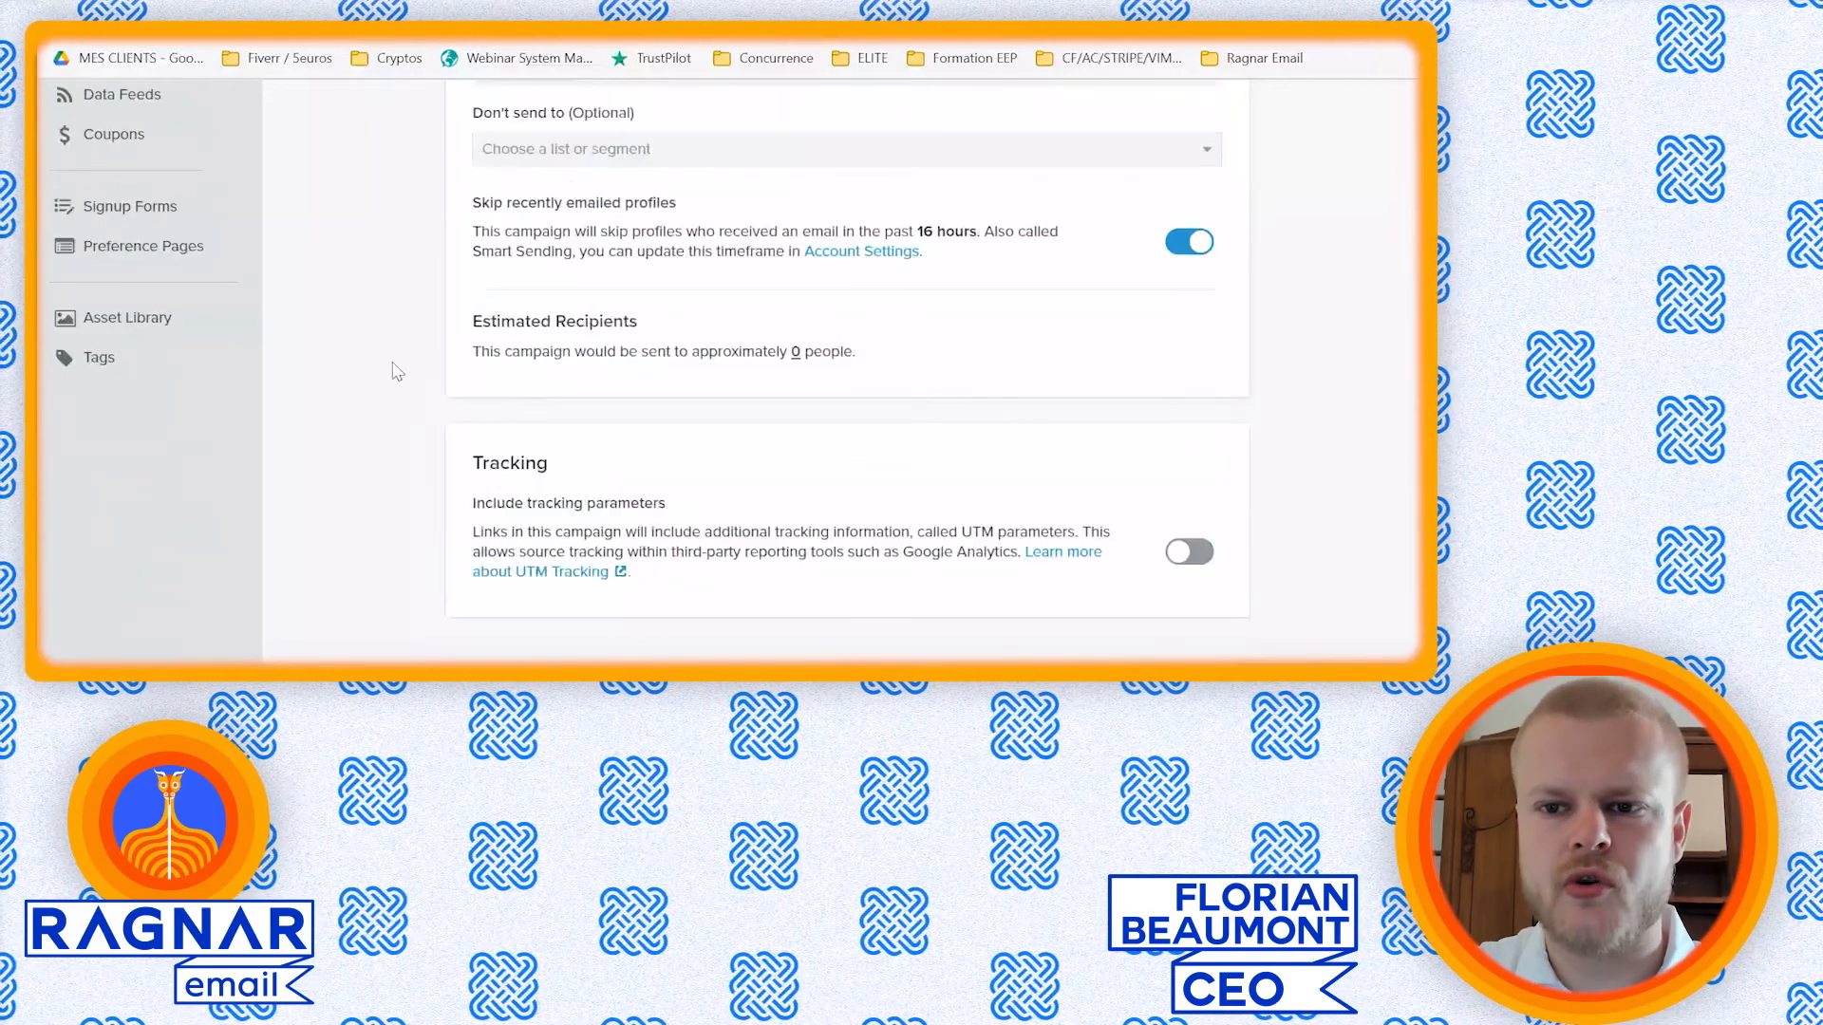
left_click(1189, 242)
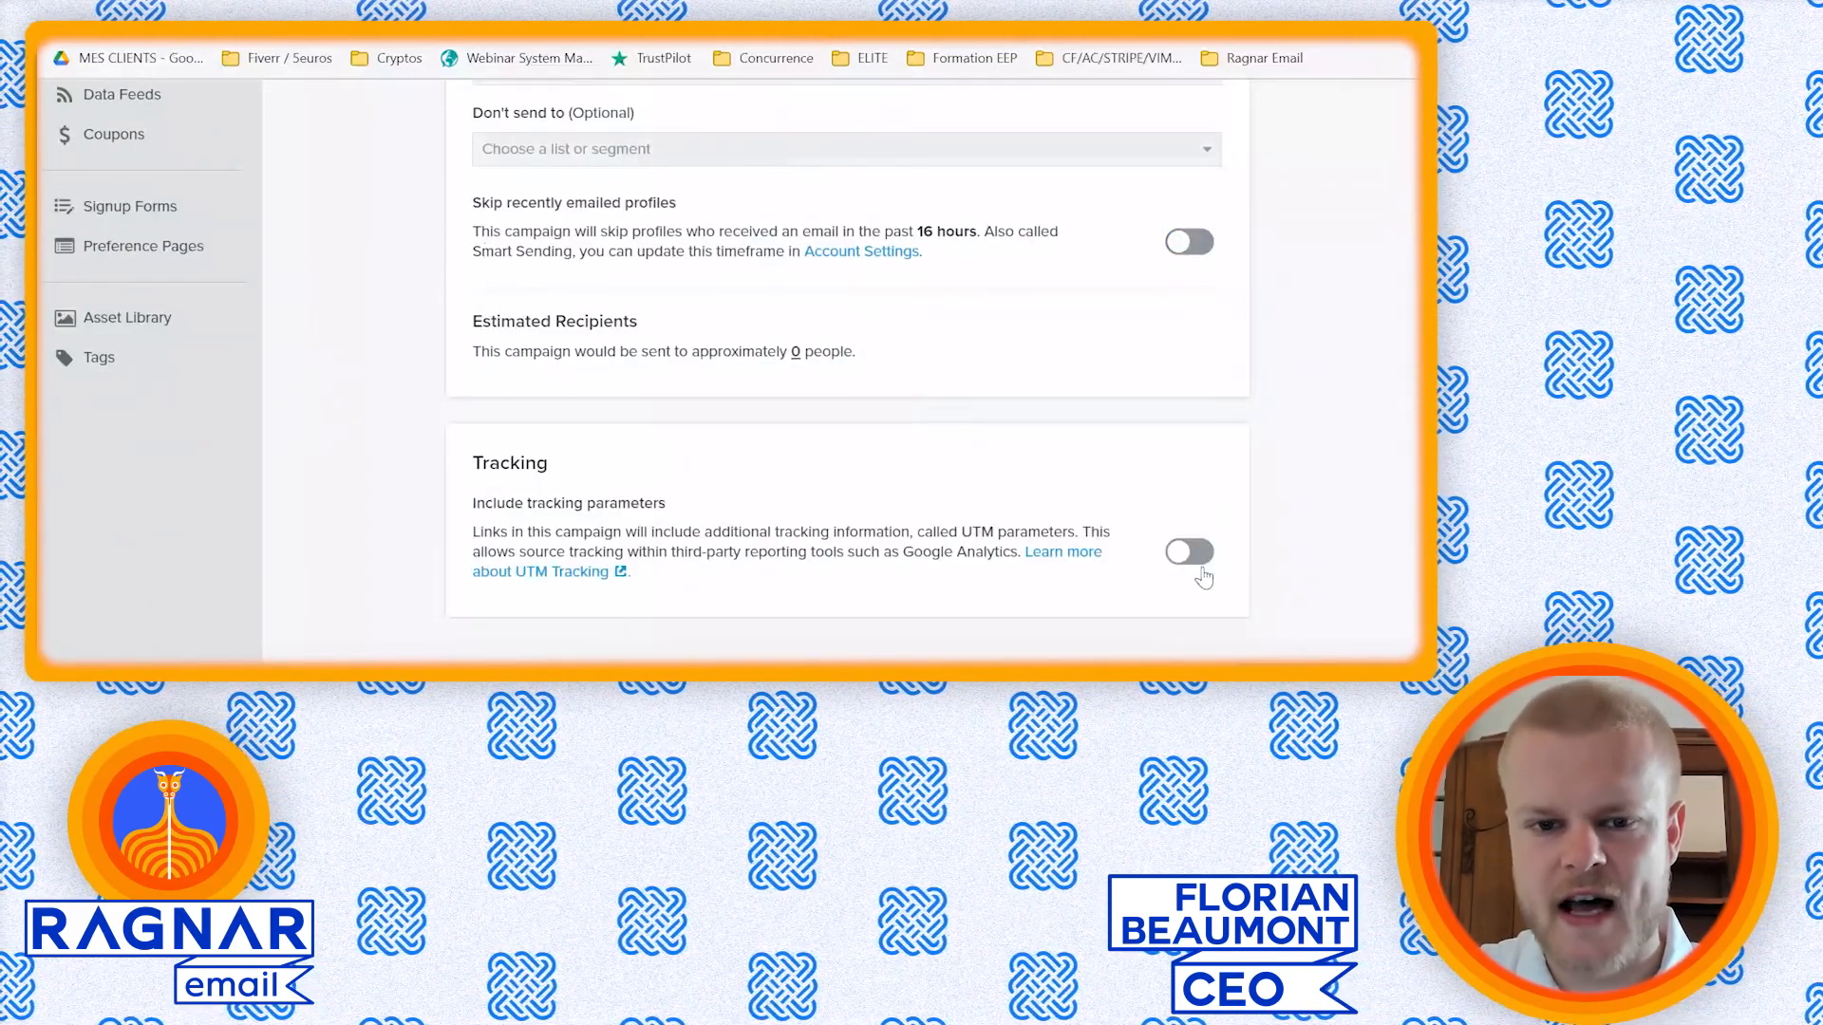
left_click(1194, 553)
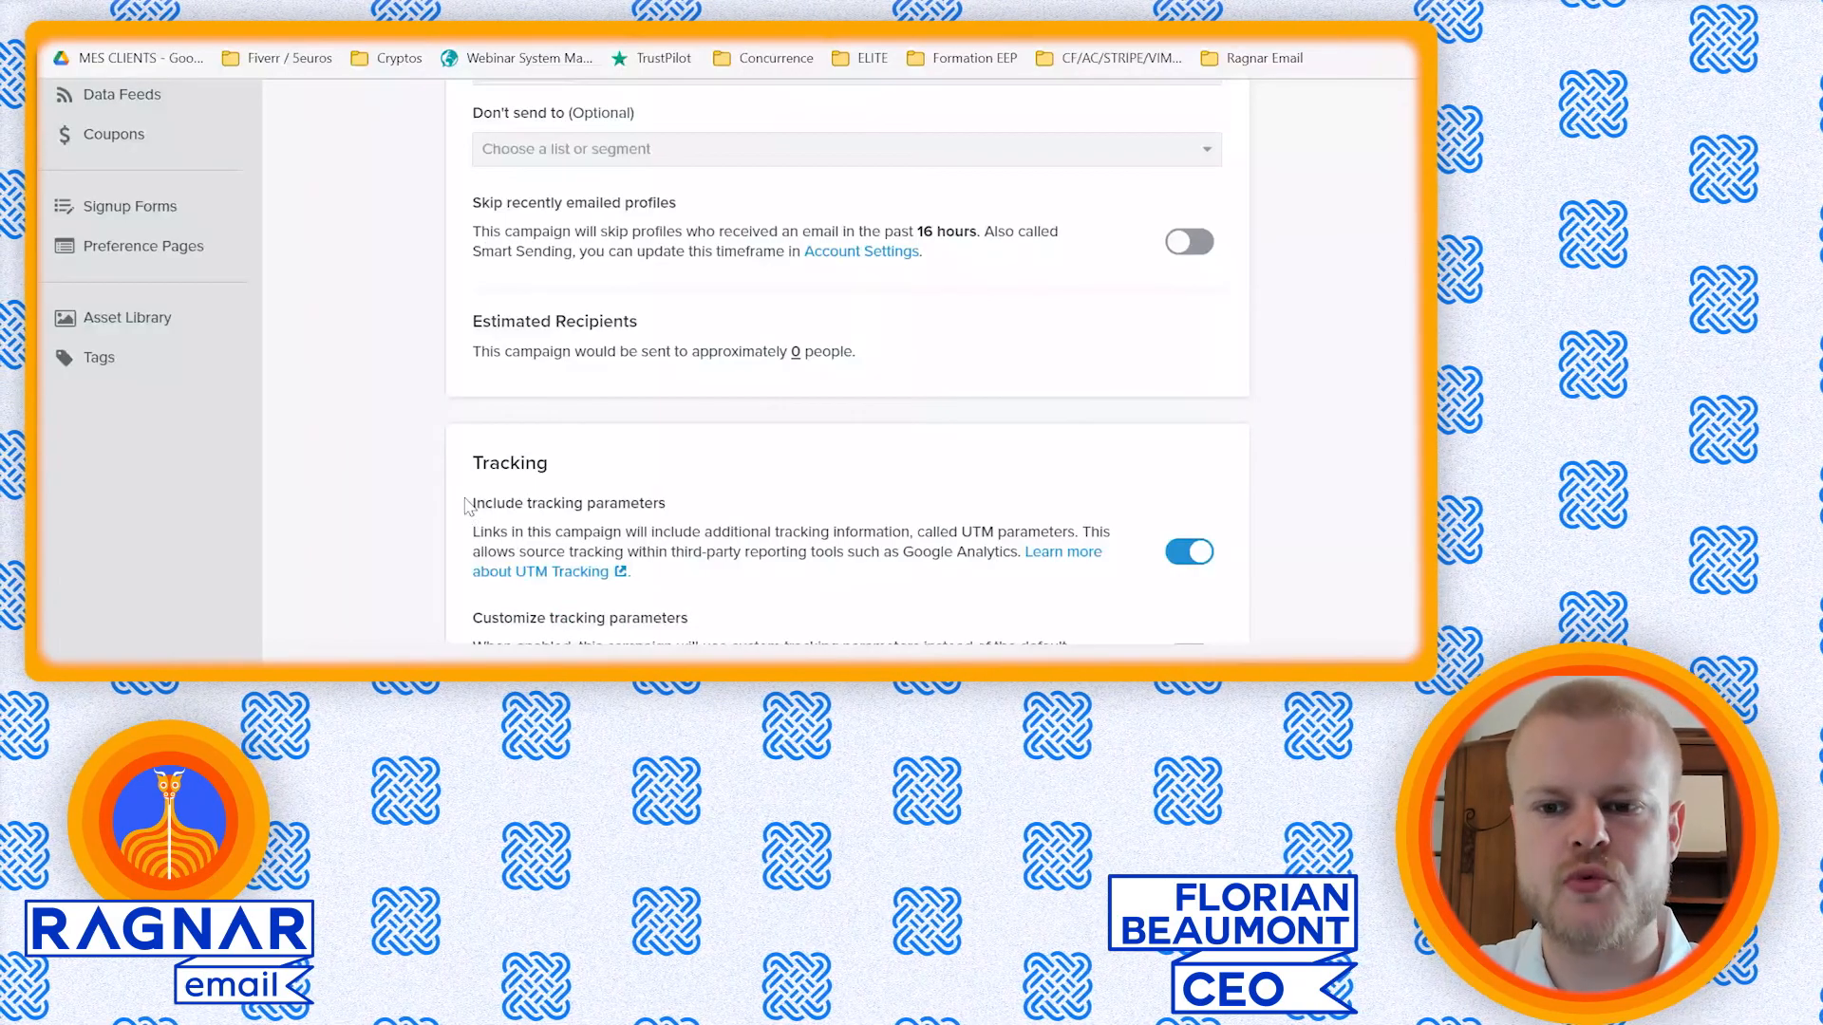
scroll(1291, 425, "down", 1)
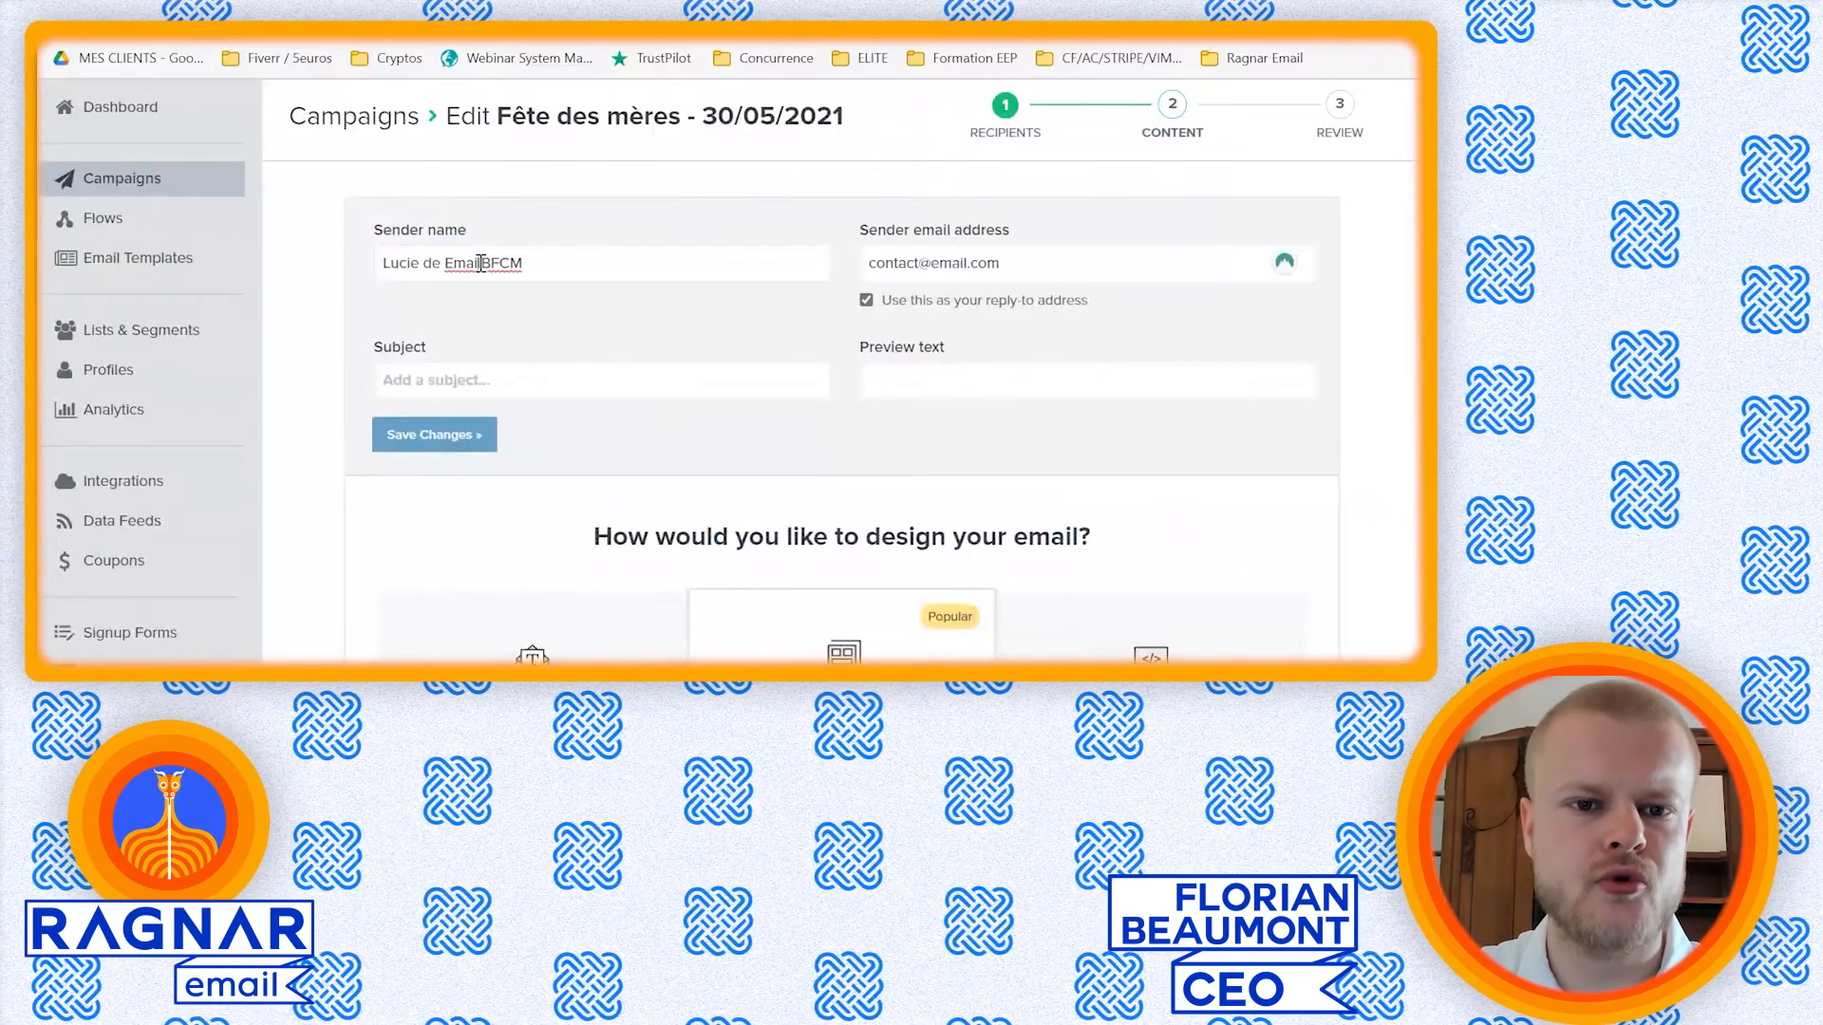
- Open the Klaviyo help article Template Tags and Variable Syntax and copy the {{ first_name|title }} tag
triple_click(481, 263)
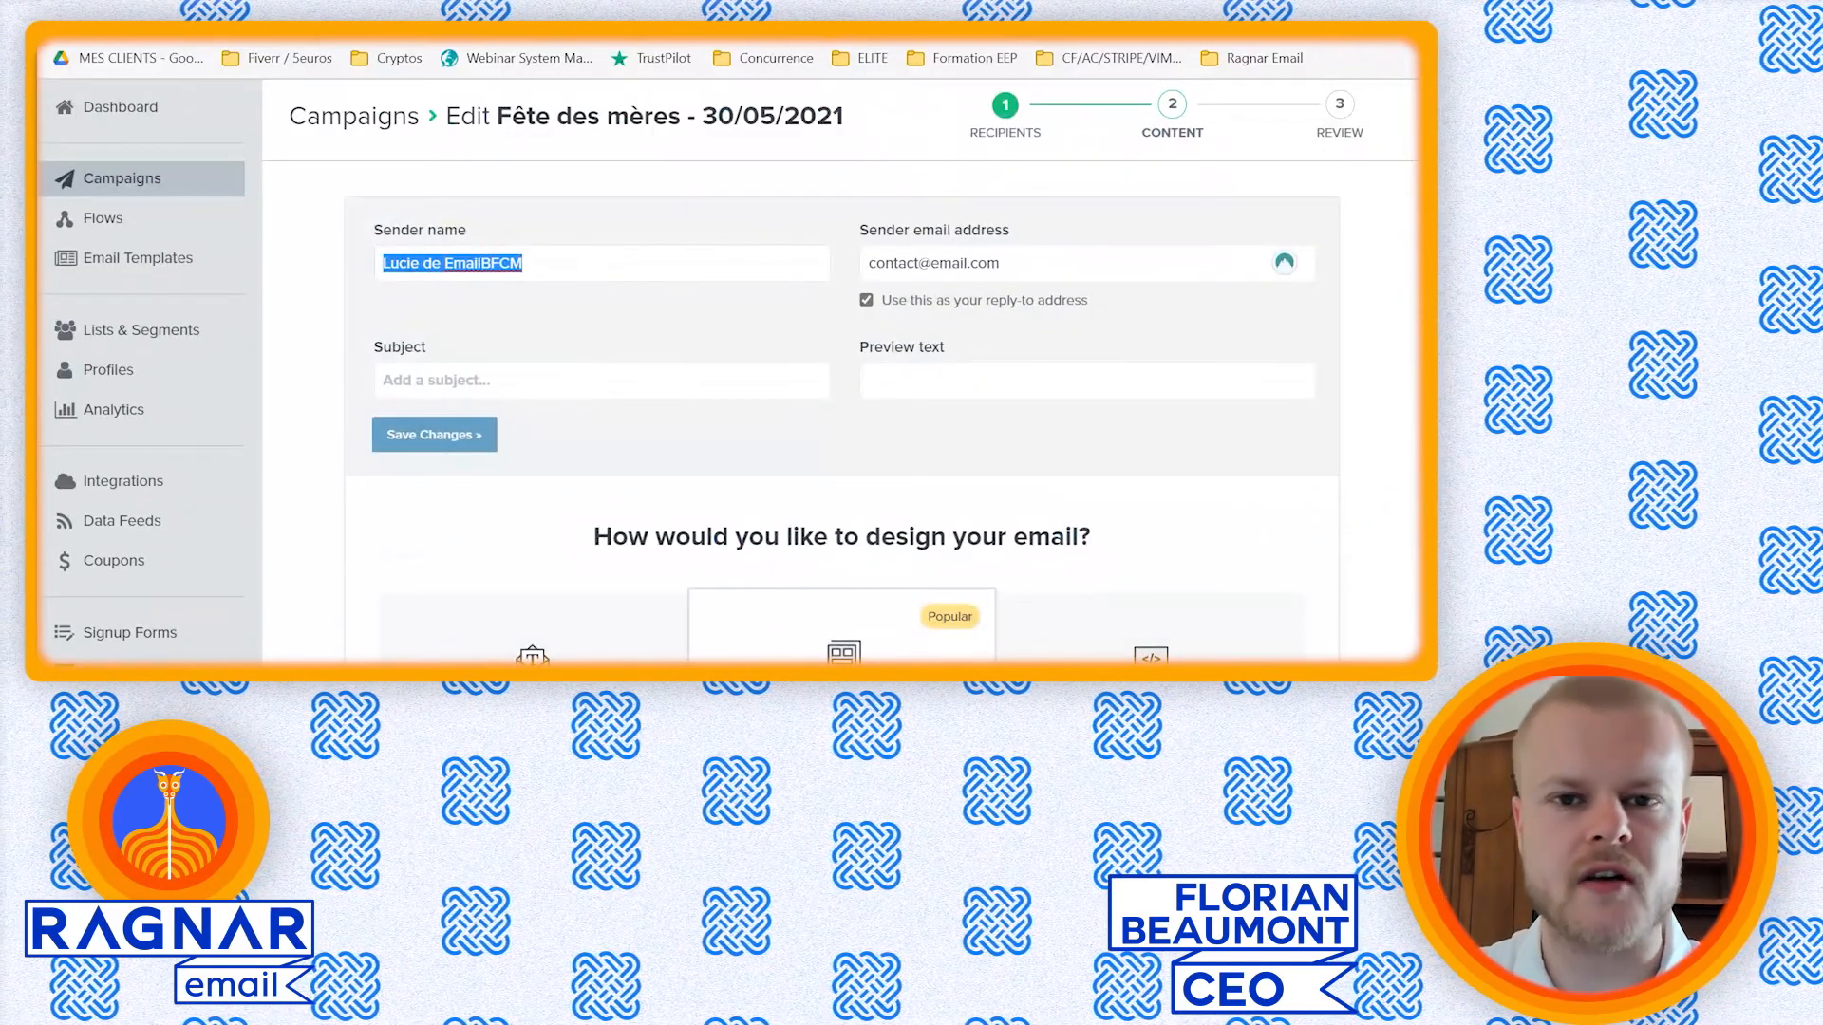
left_click(410, 383)
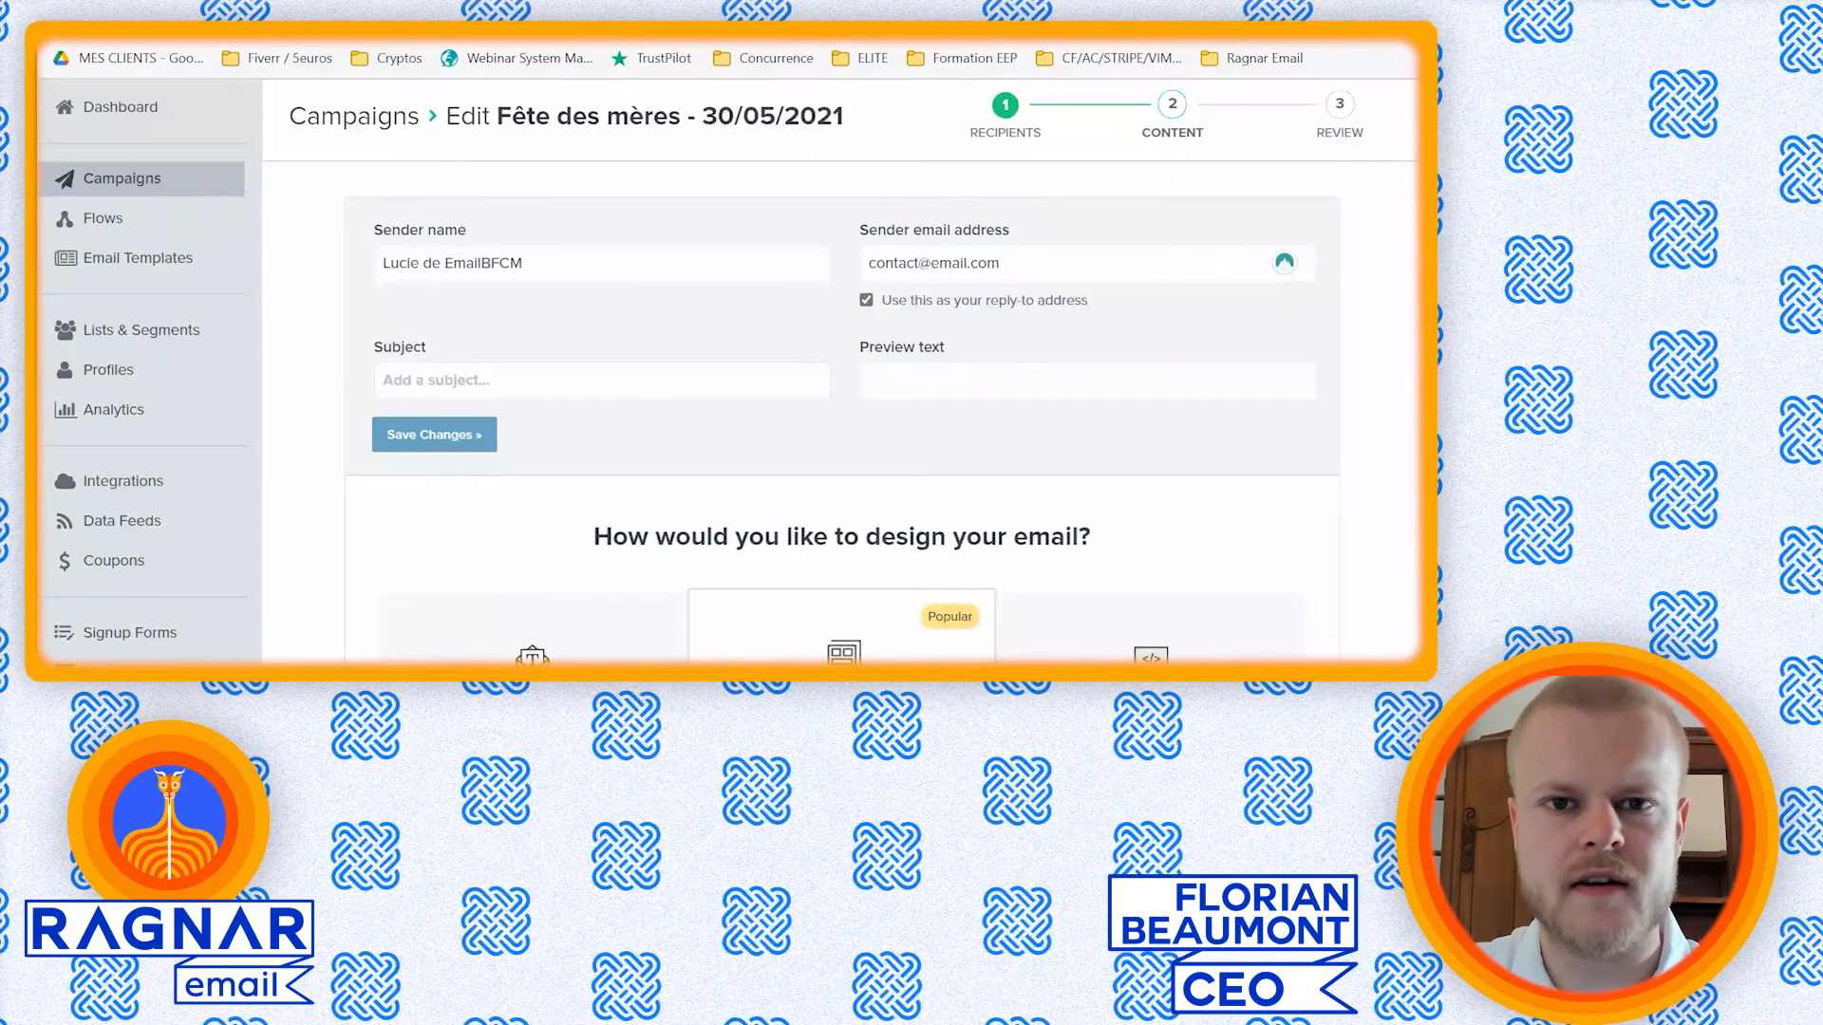
key("ctrl+t")
type("TAG")
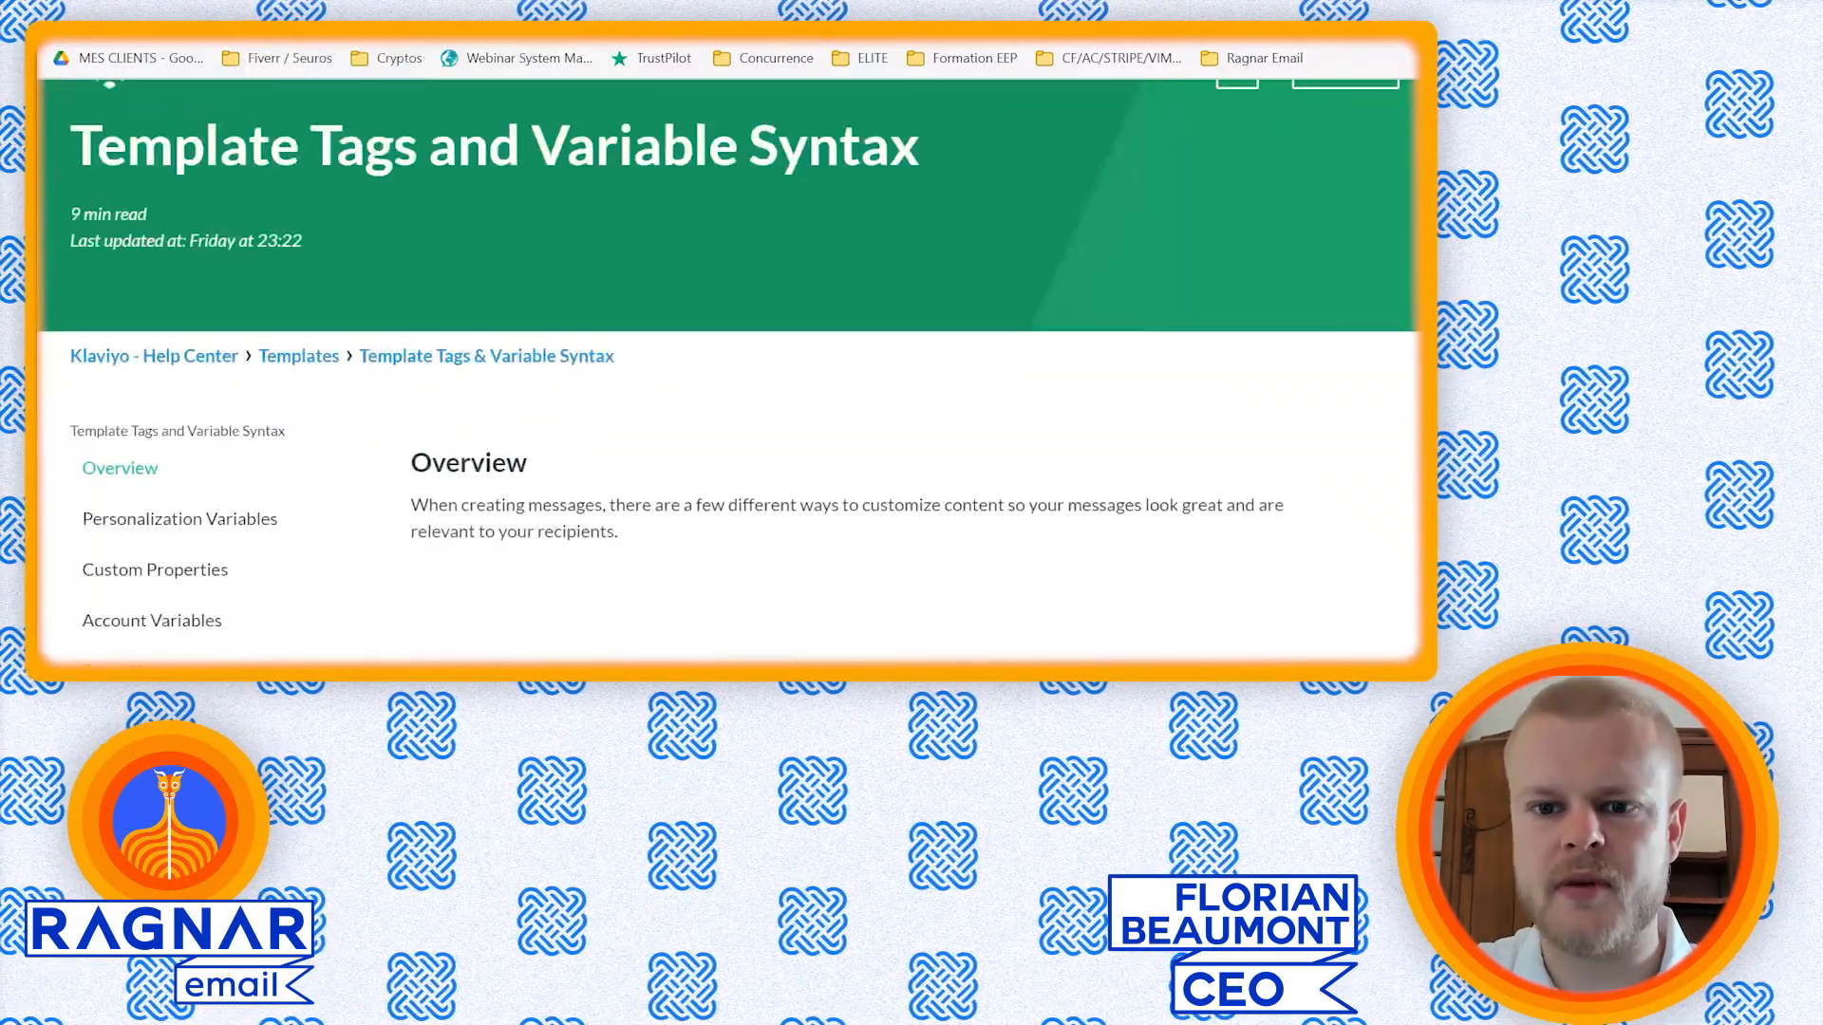
scroll(721, 427, "down", 3)
scroll(721, 428, "down", 3)
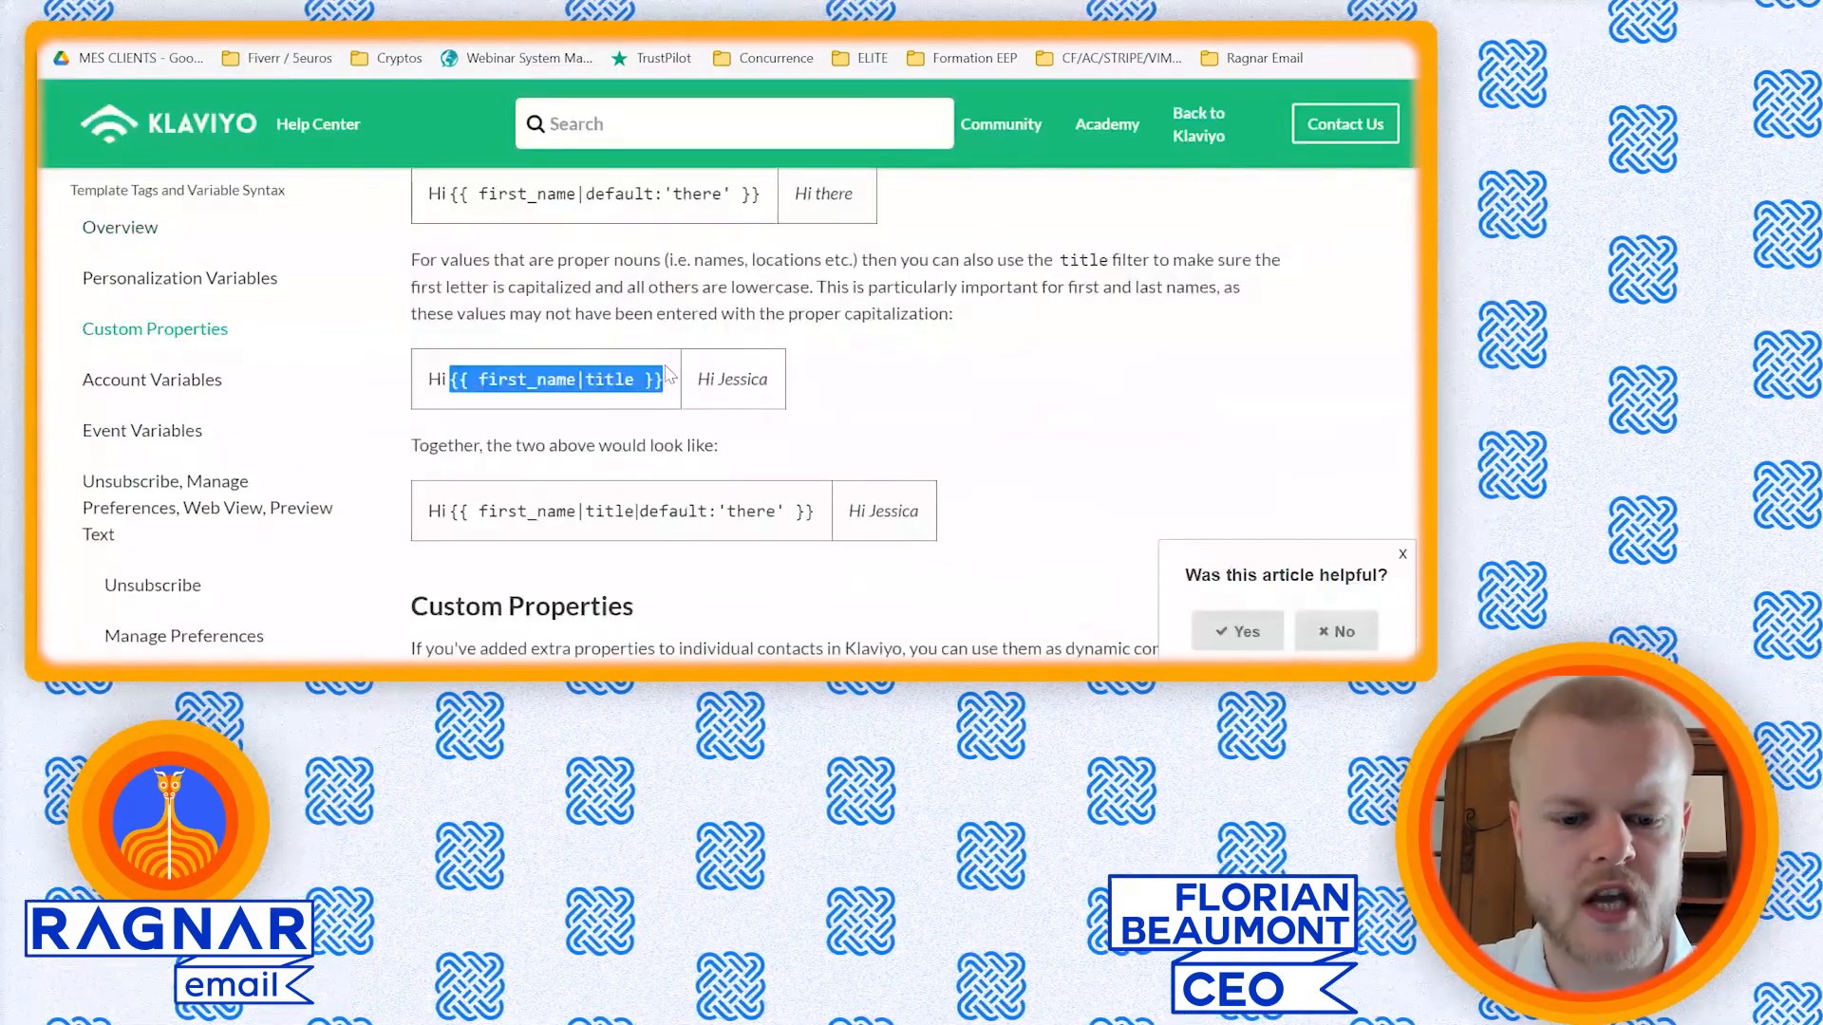
scroll(788, 417, "up", 5)
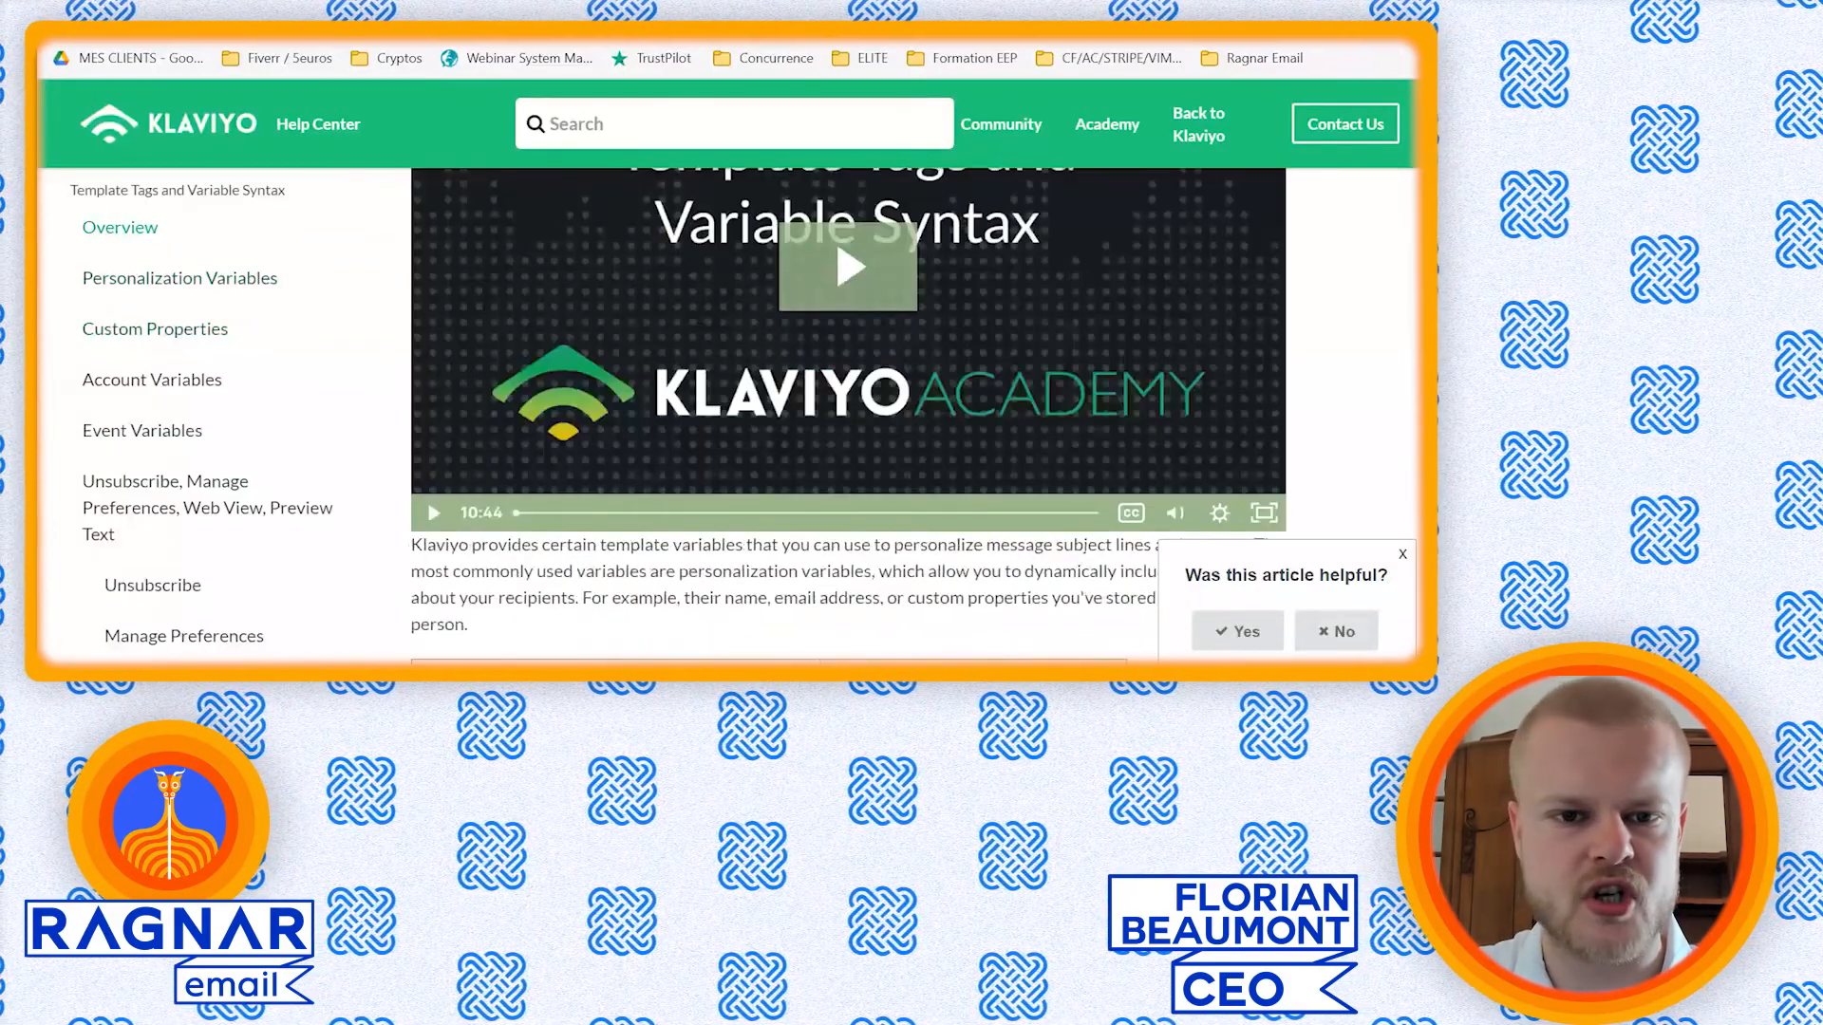
scroll(722, 380, "up", 3)
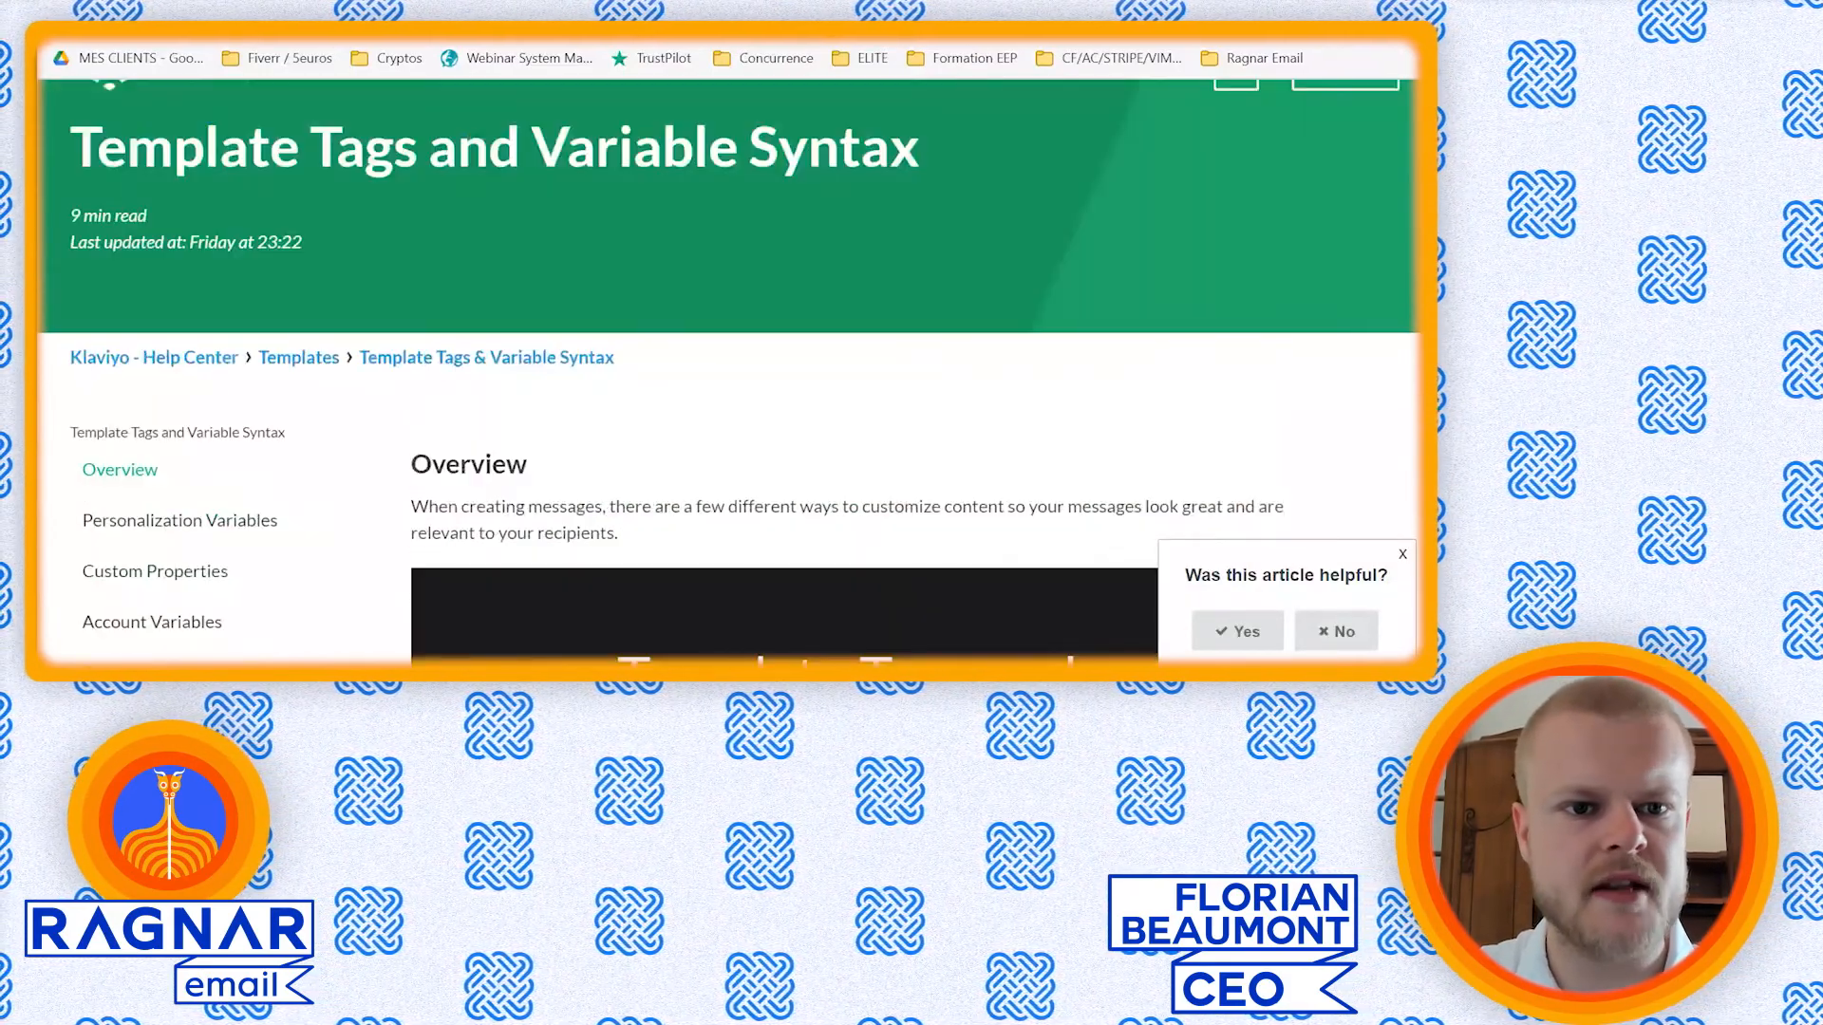
scroll(602, 146, "up", 1)
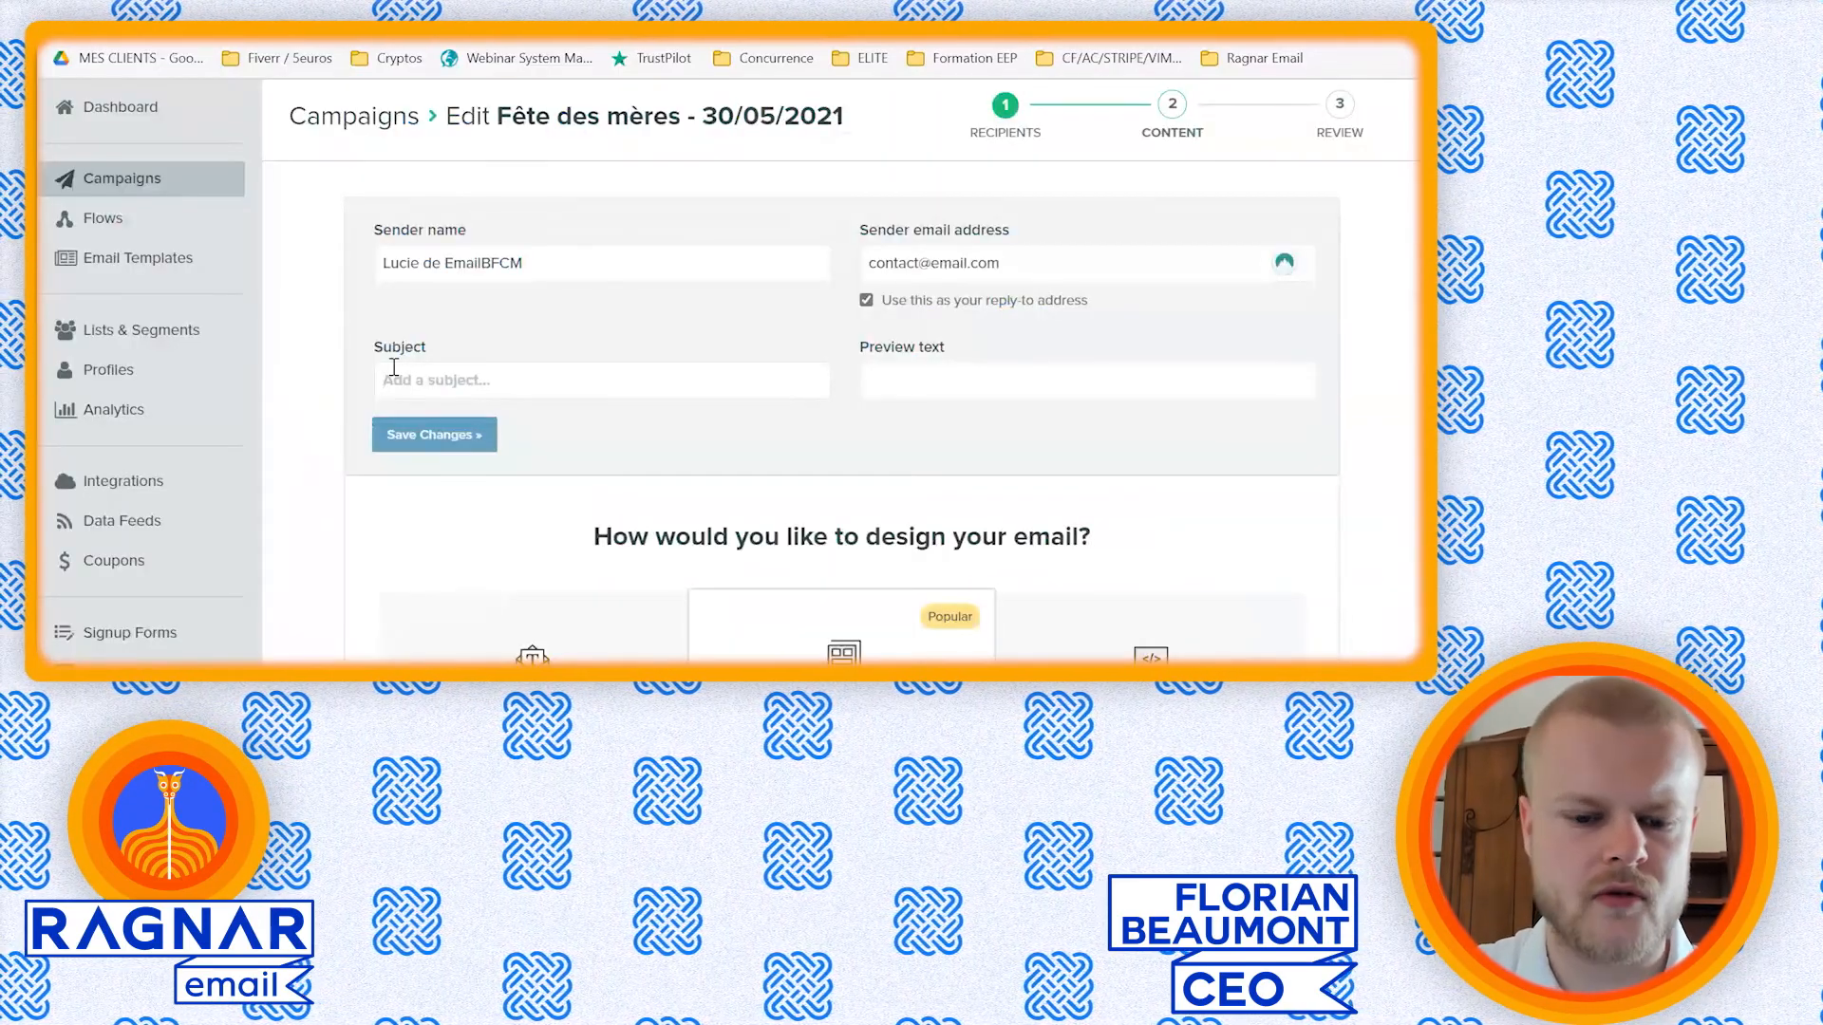
- Set the campaign subject to "{{ first_name|title }}, faites plaisir à votre maman !"
left_click(393, 367)
type("{{ first_name|title }}")
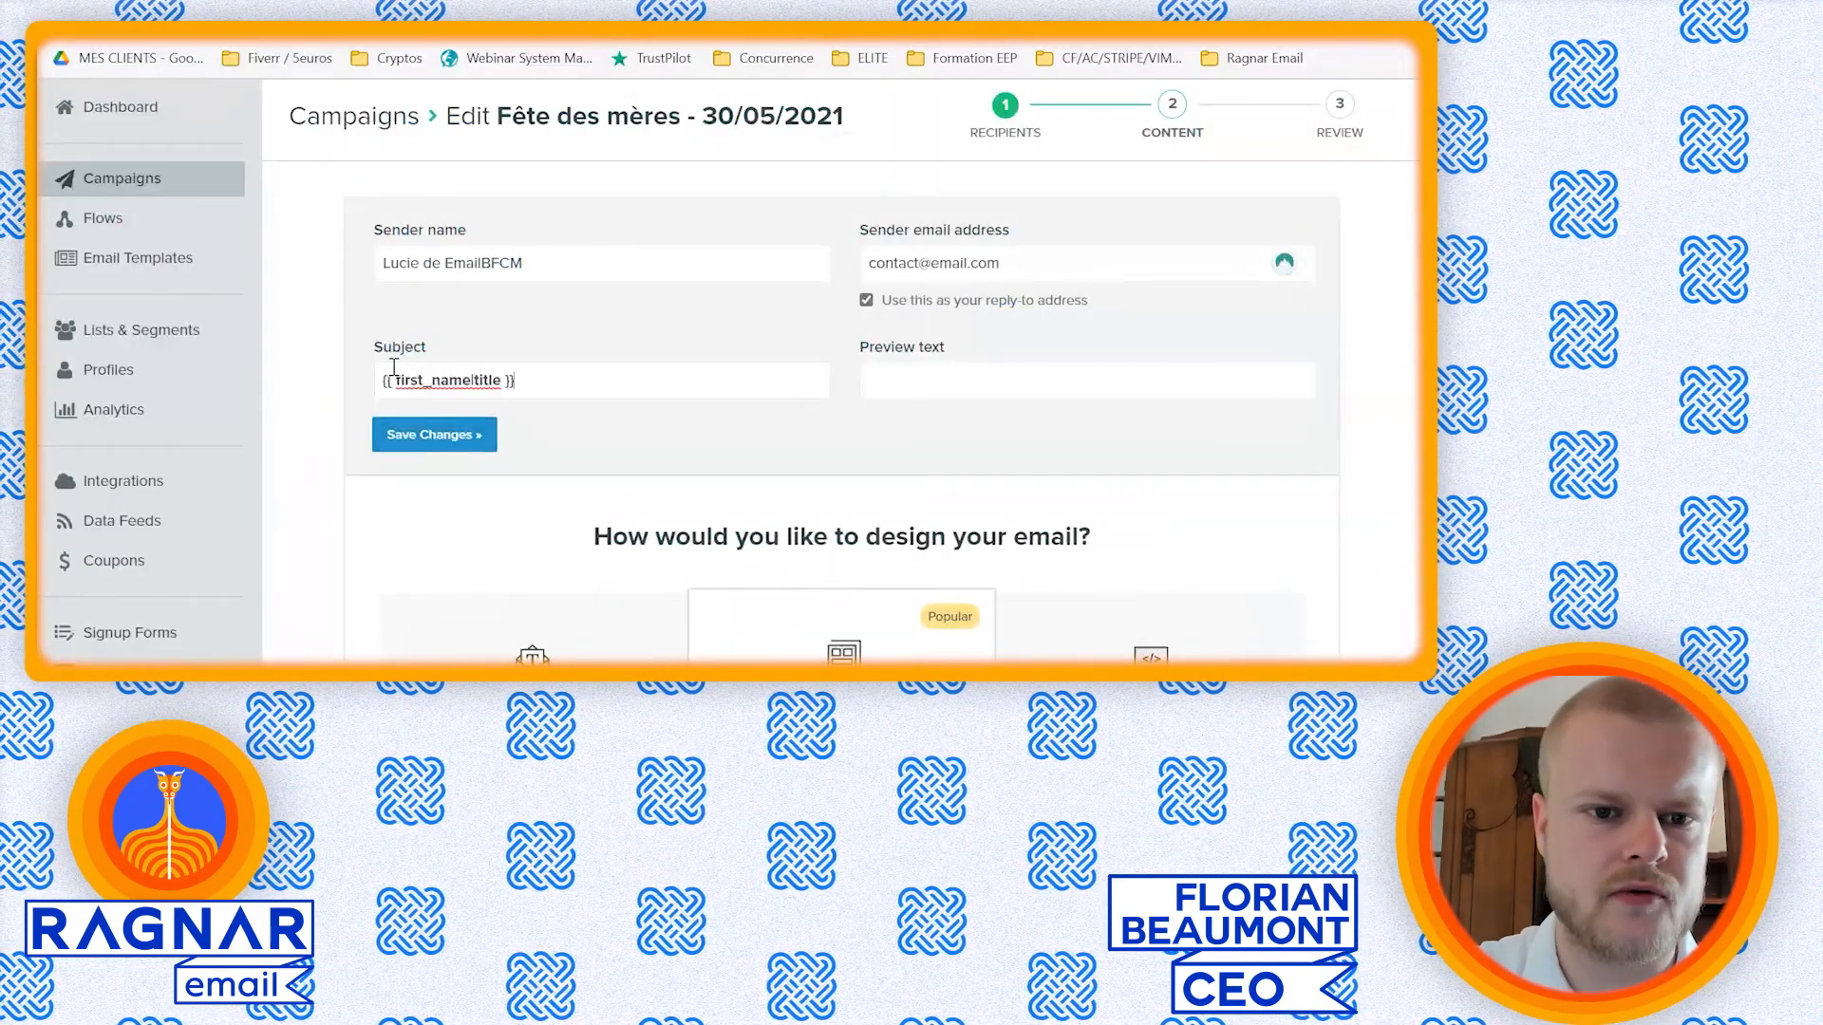
type(", faites plaisir à votre maman !")
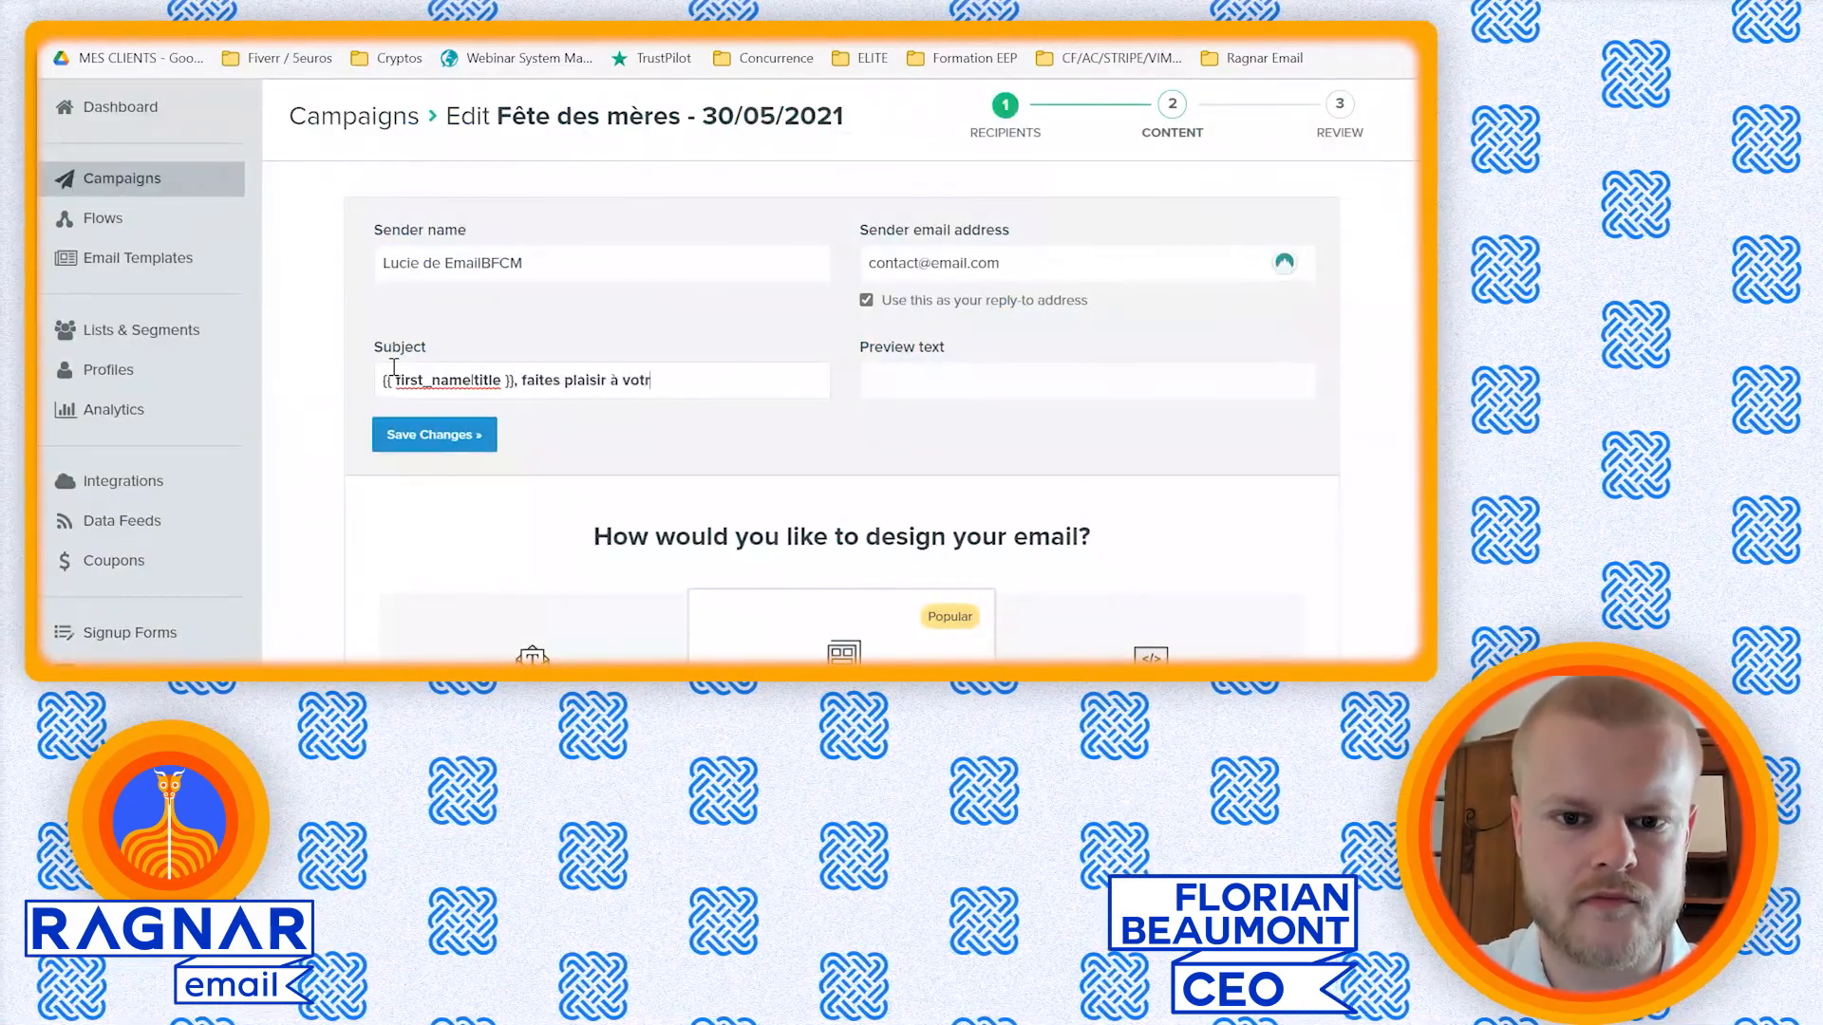
- Set the preview text to "Cela ne durera qu'une seule journée...." and save the changes
left_click(886, 394)
type("Ca ne durera qu'une seule journée....")
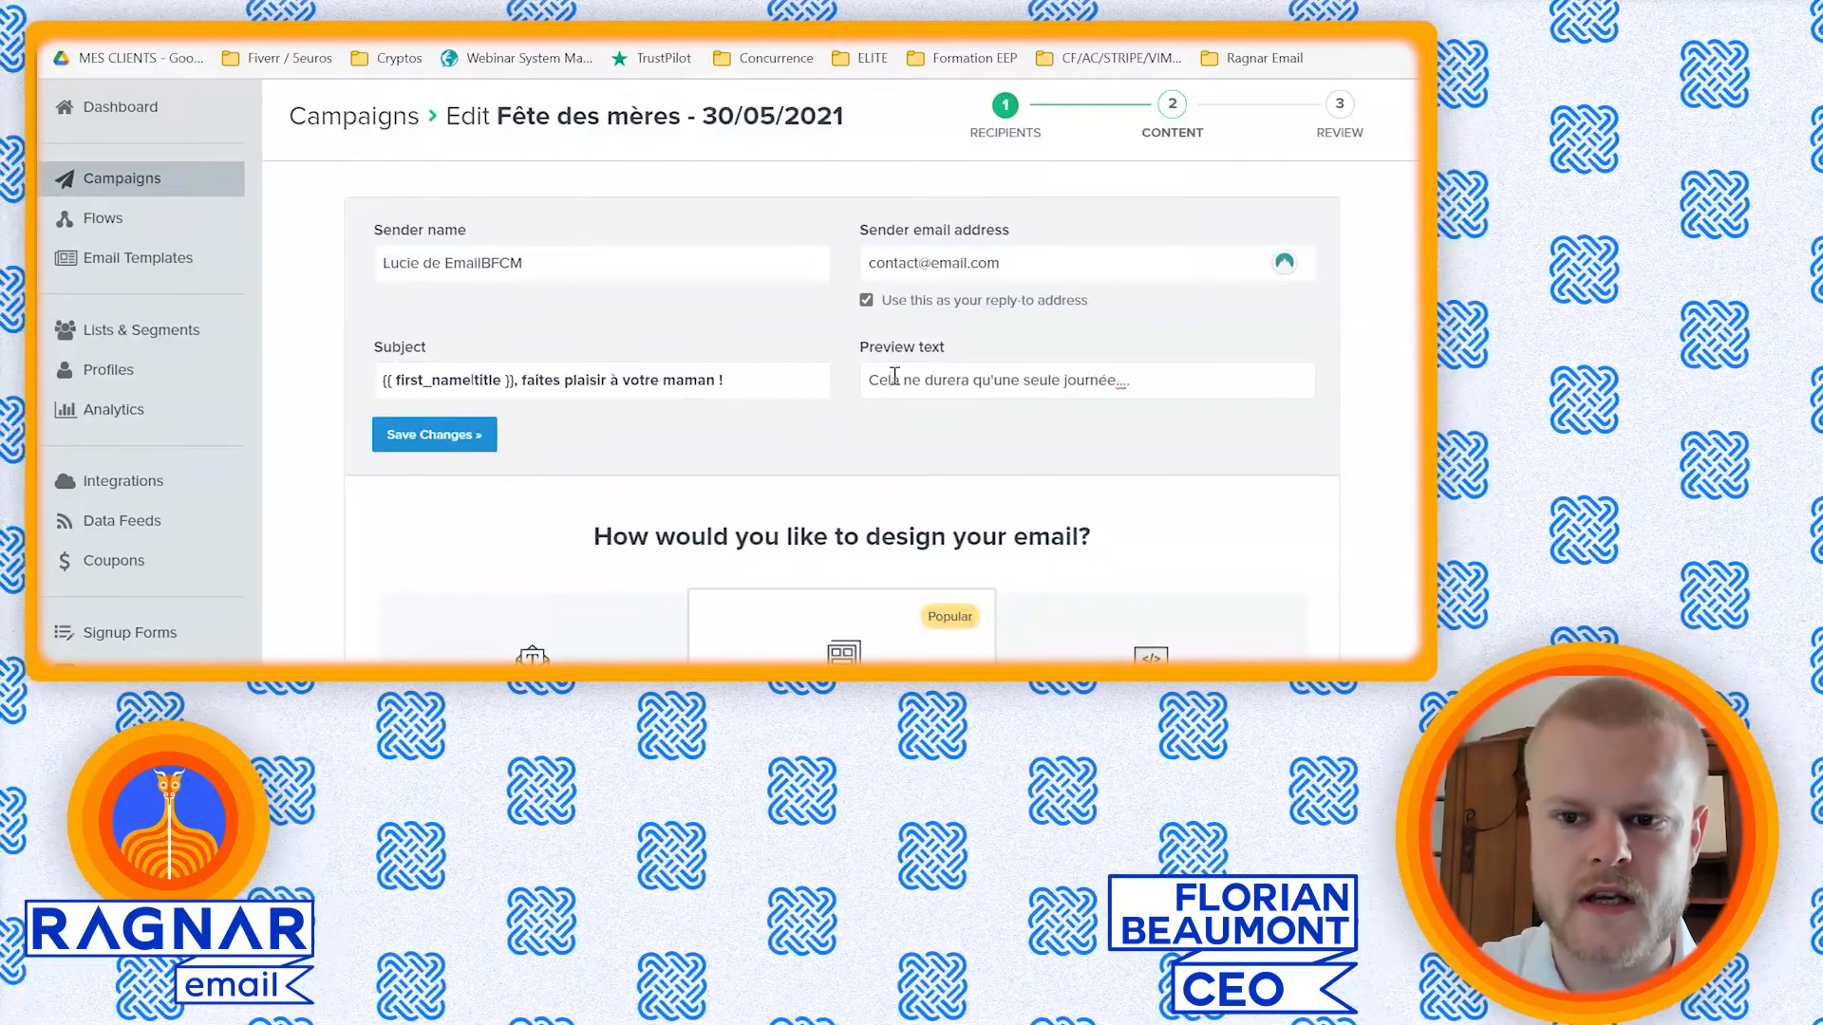
left_click(421, 452)
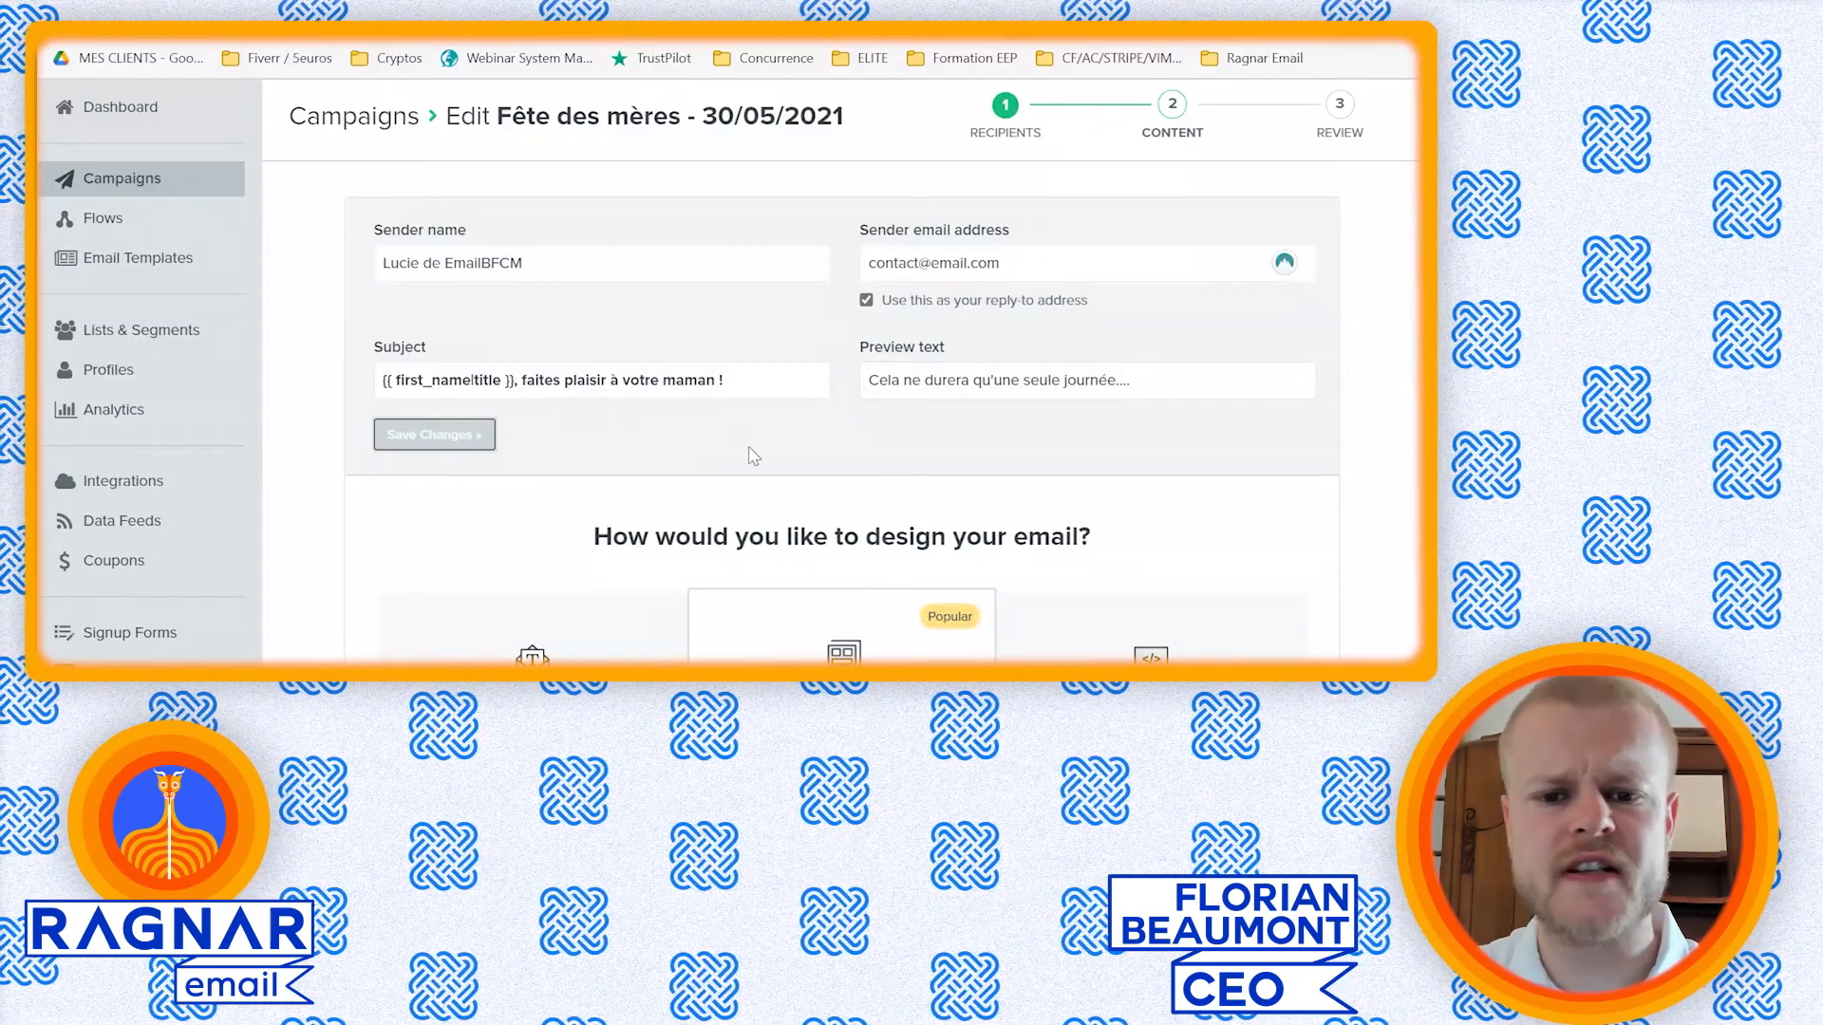
- Choose the drag-and-drop design option and apply the first ATC1 template from the saved templates
scroll(748, 446, "down", 1)
scroll(757, 433, "down", 2)
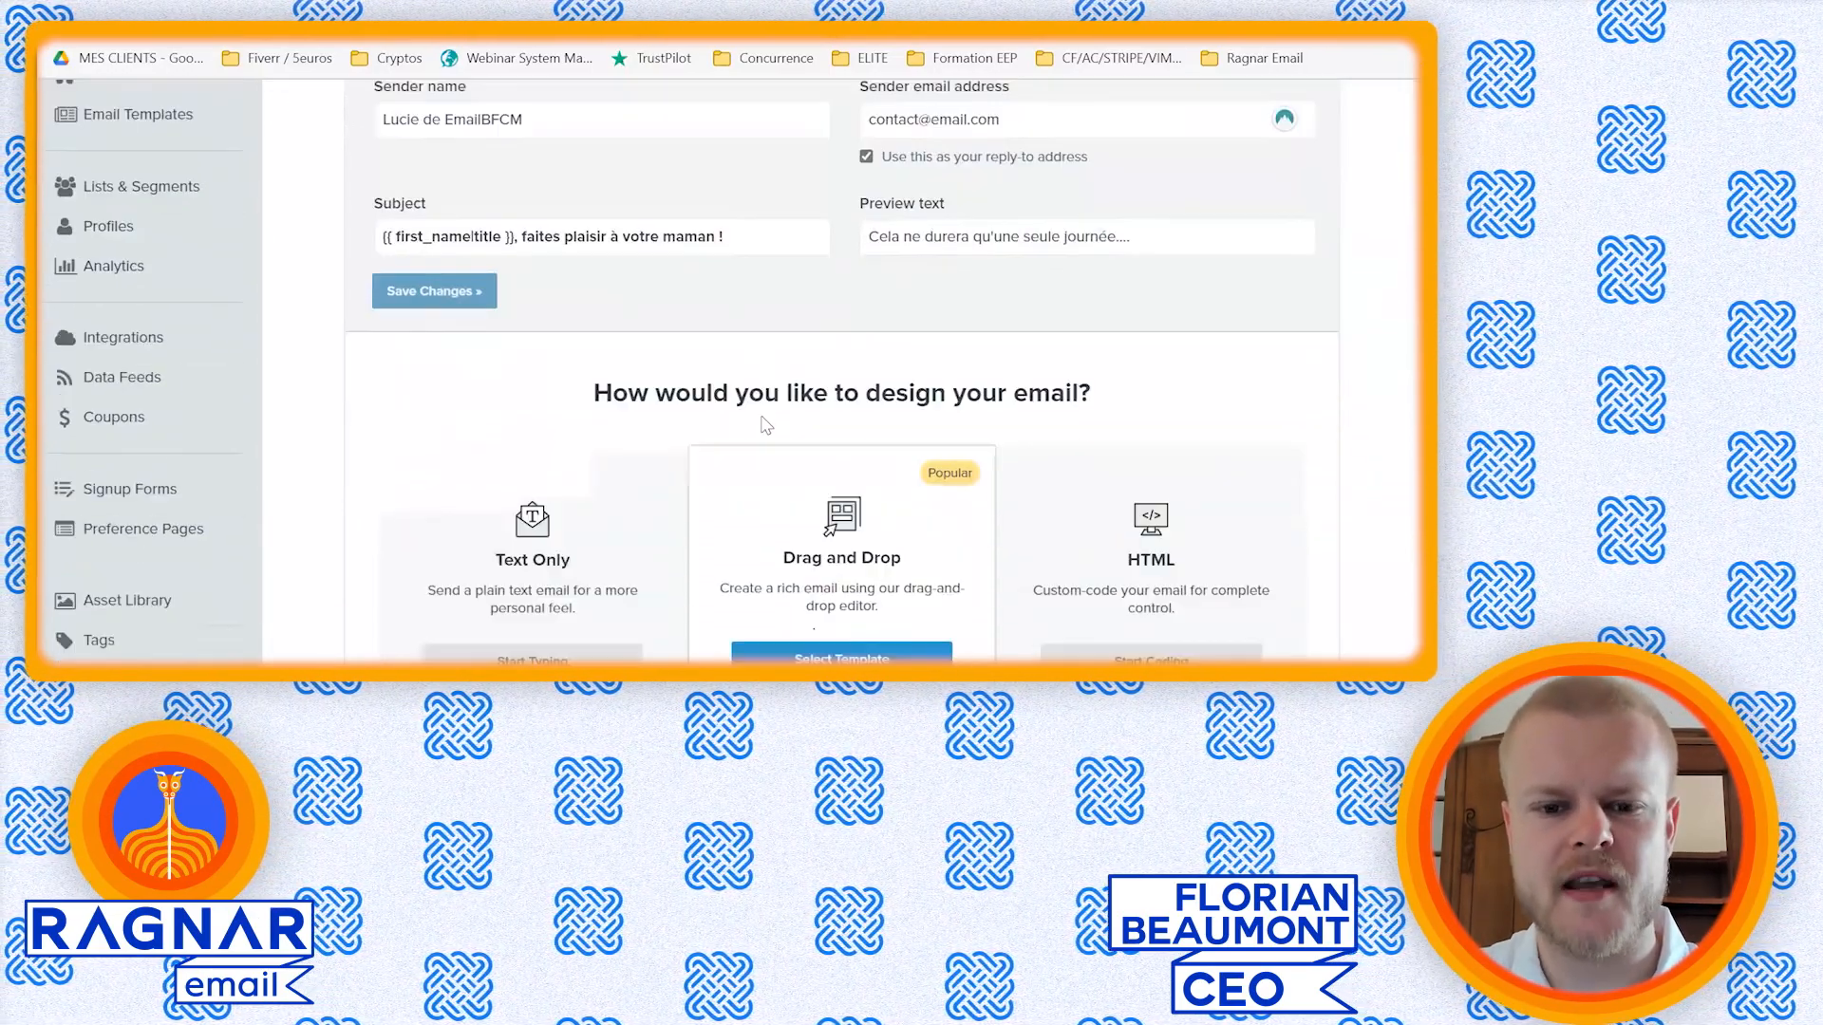
left_click(779, 570)
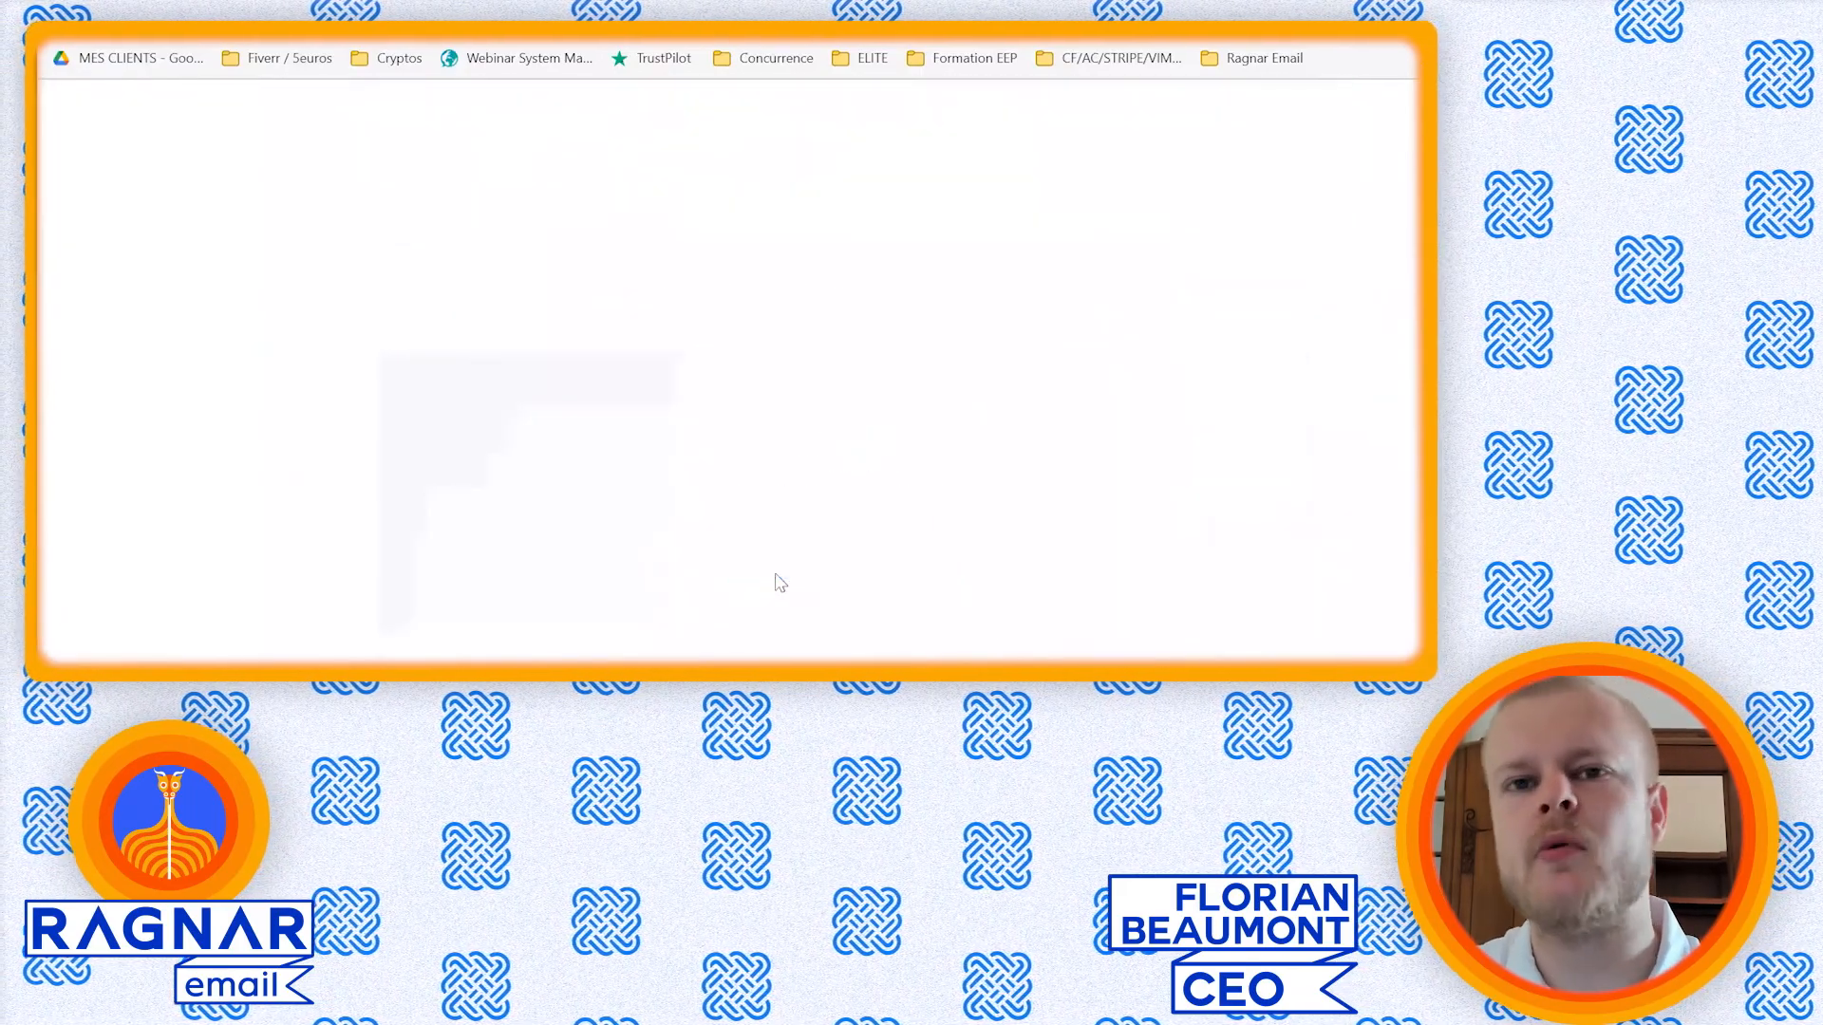
left_click(490, 286)
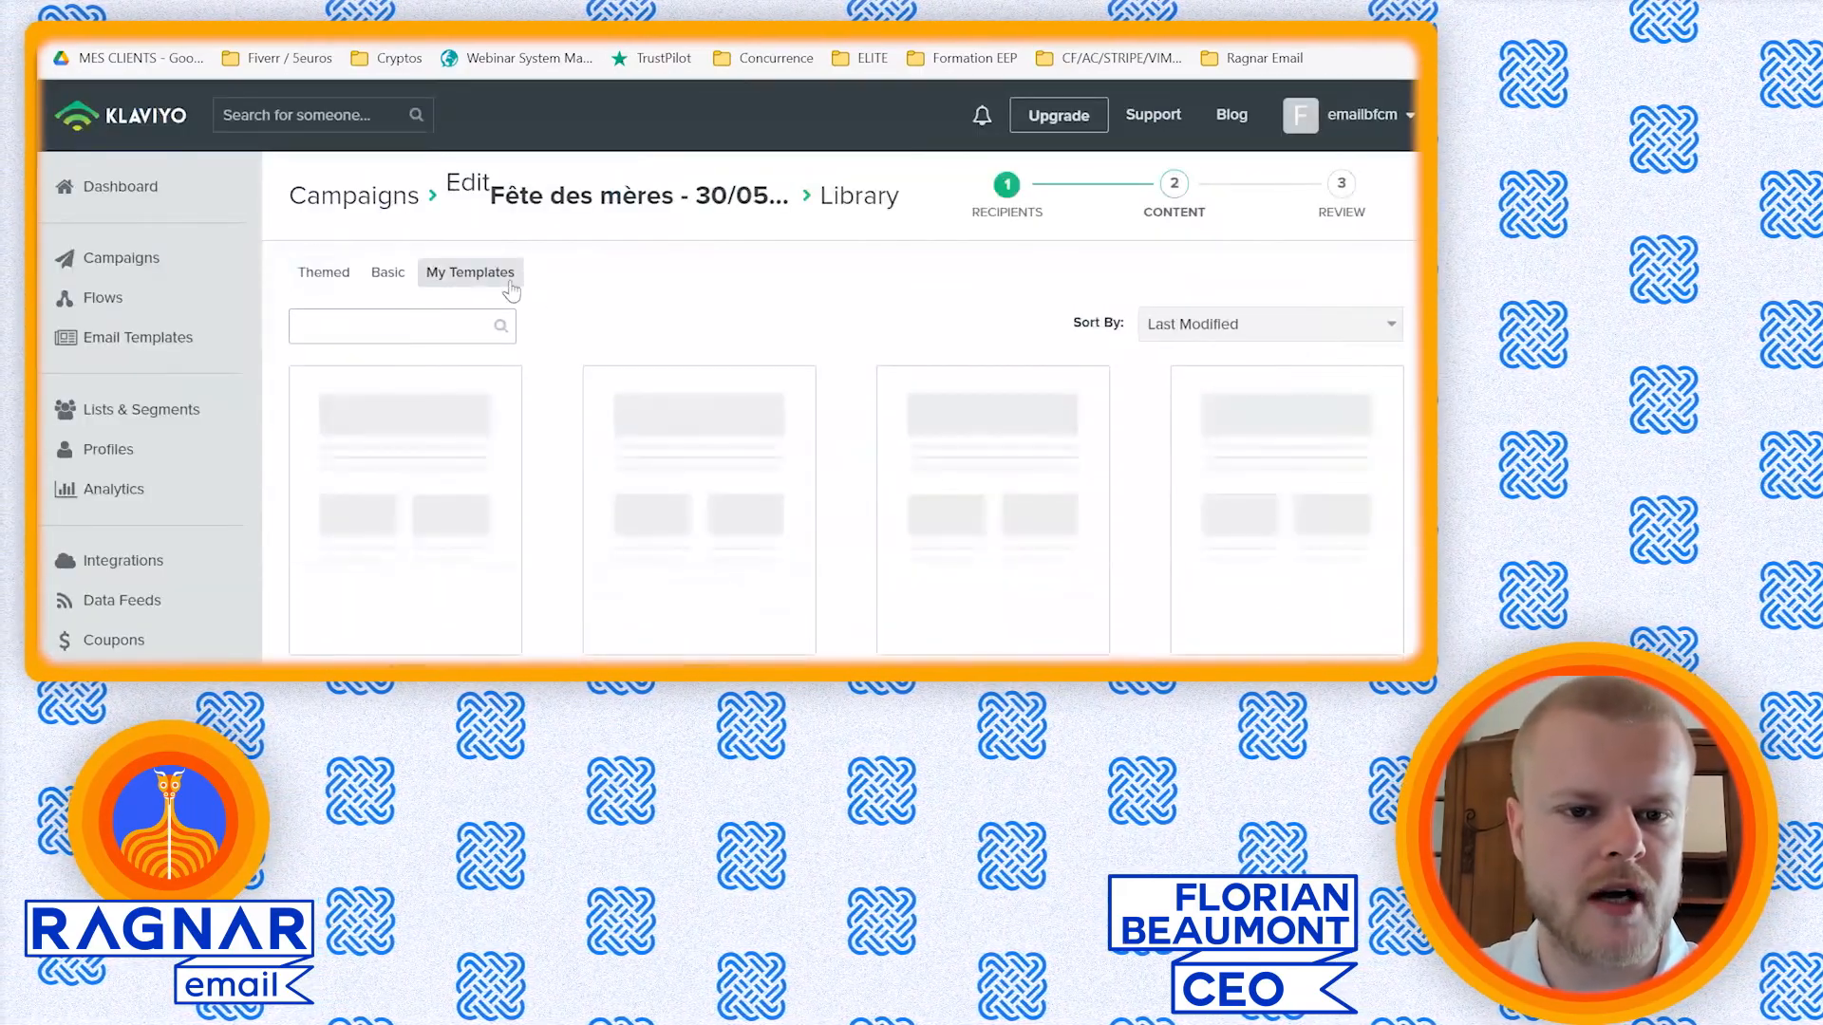
scroll(696, 265, "down", 1)
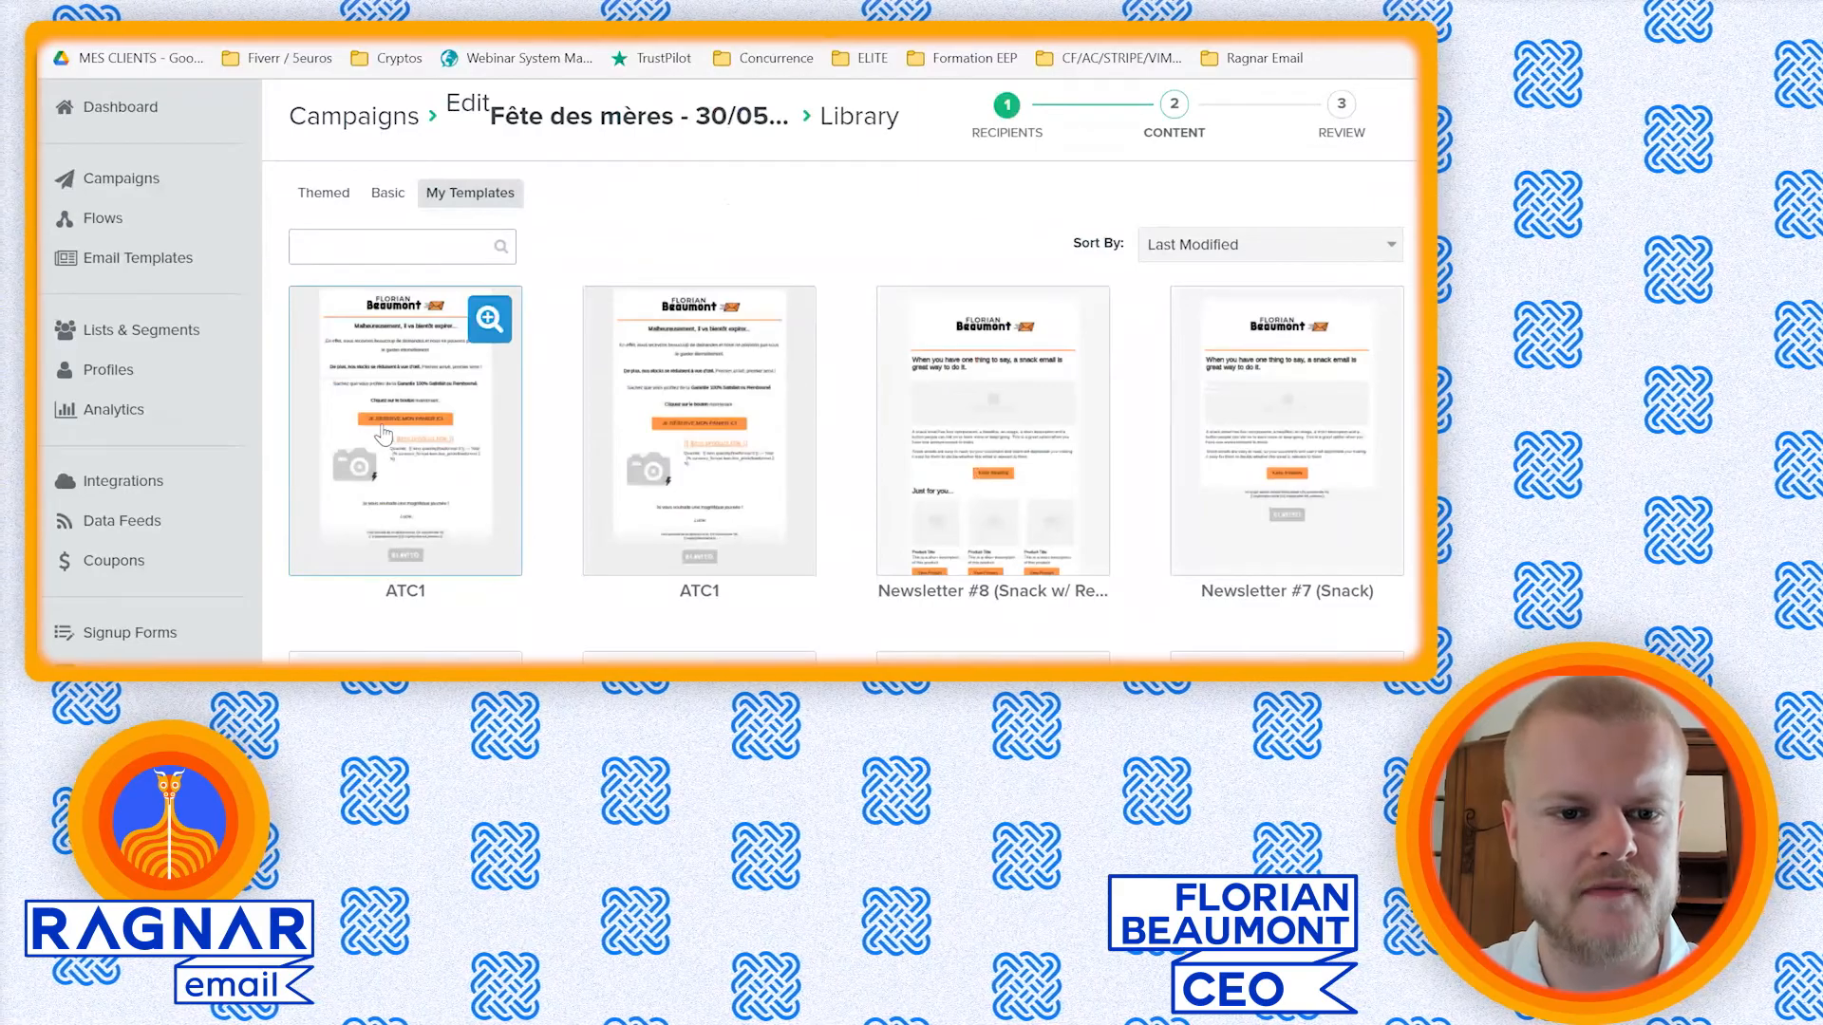
left_click(384, 434)
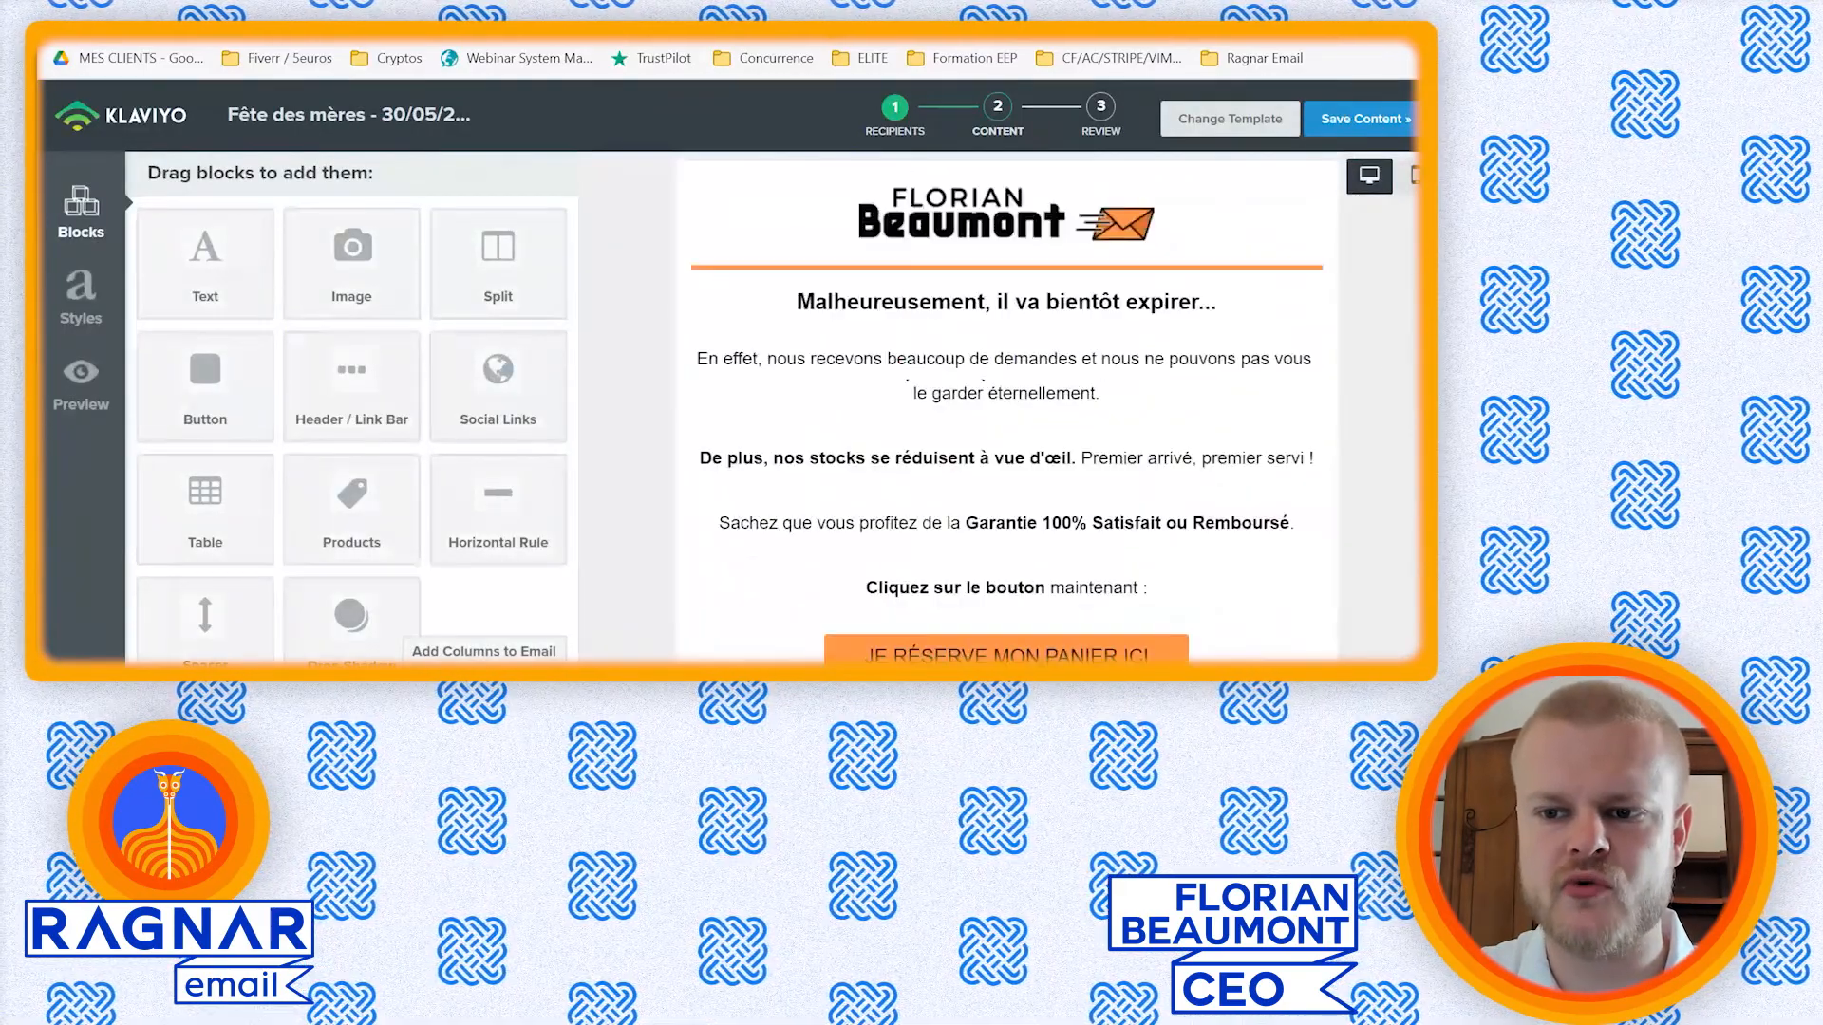
- Using the Notepad headline and the help article's tag, replace the email heading with "{{ first_name|title }}, votre maman mérite l'exceptionnel !"
key("alt+Tab")
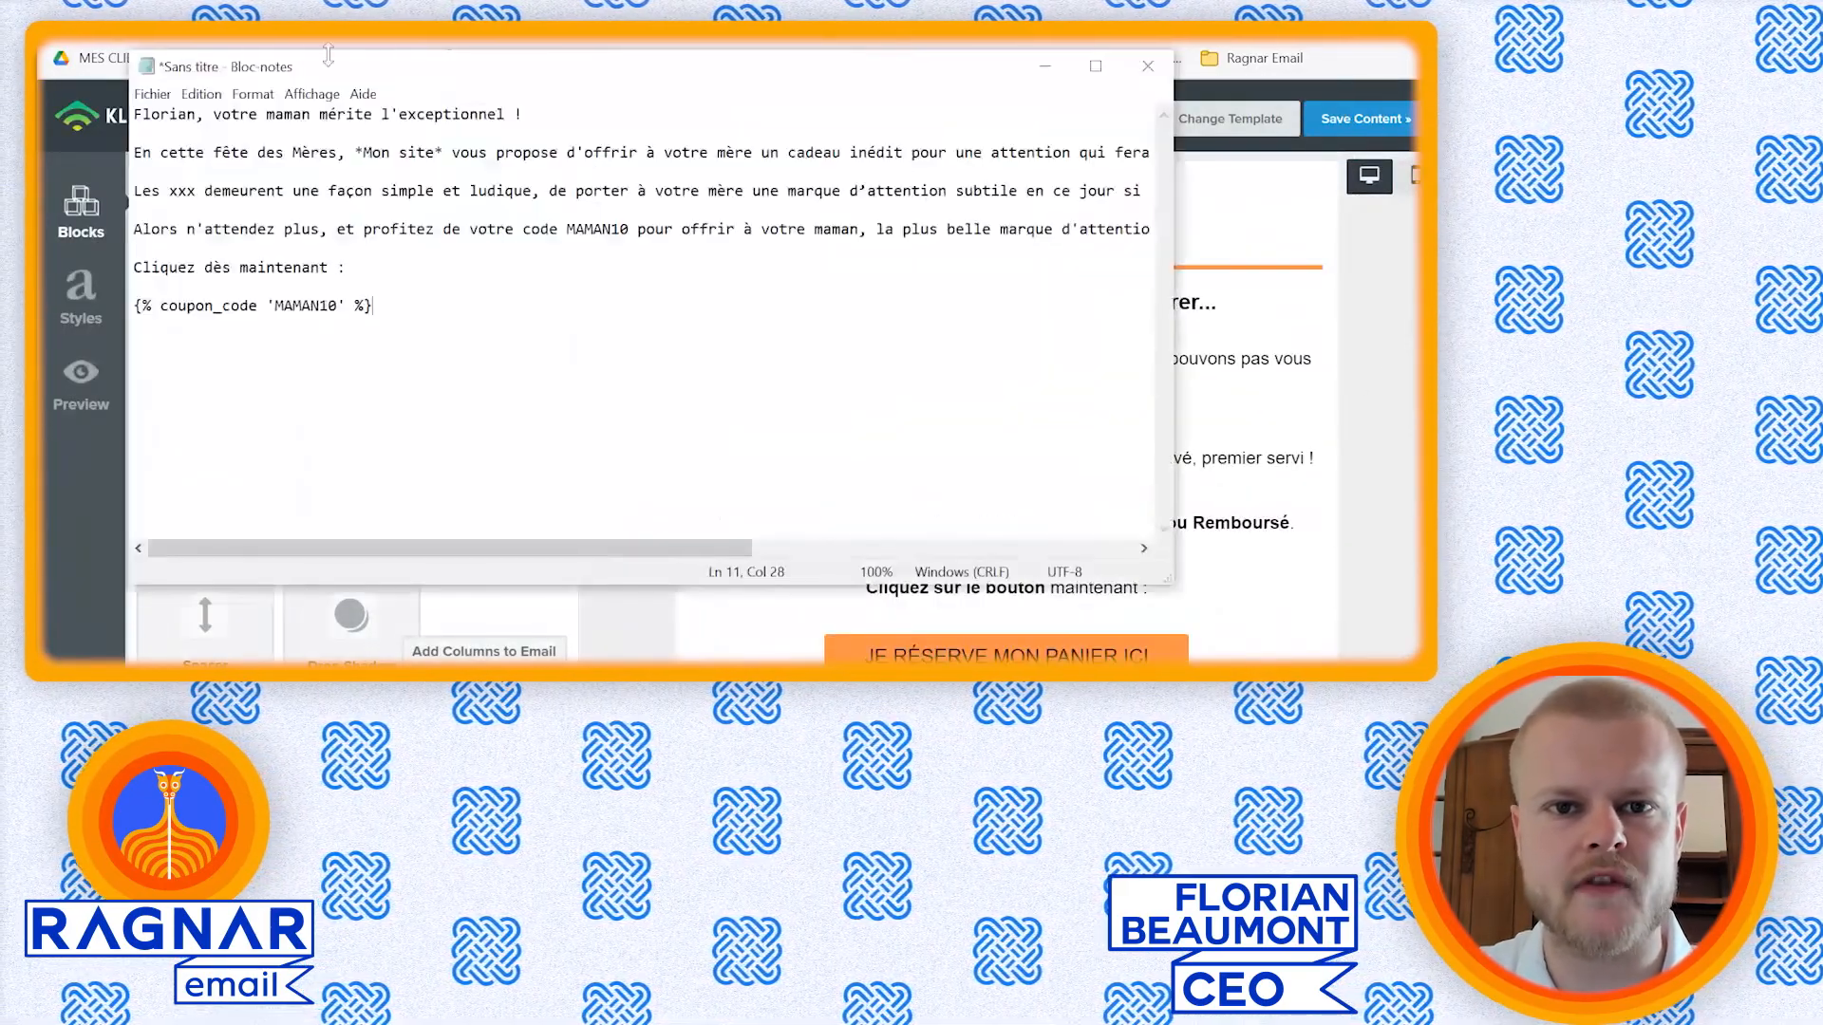
left_click_drag(141, 116, 539, 111)
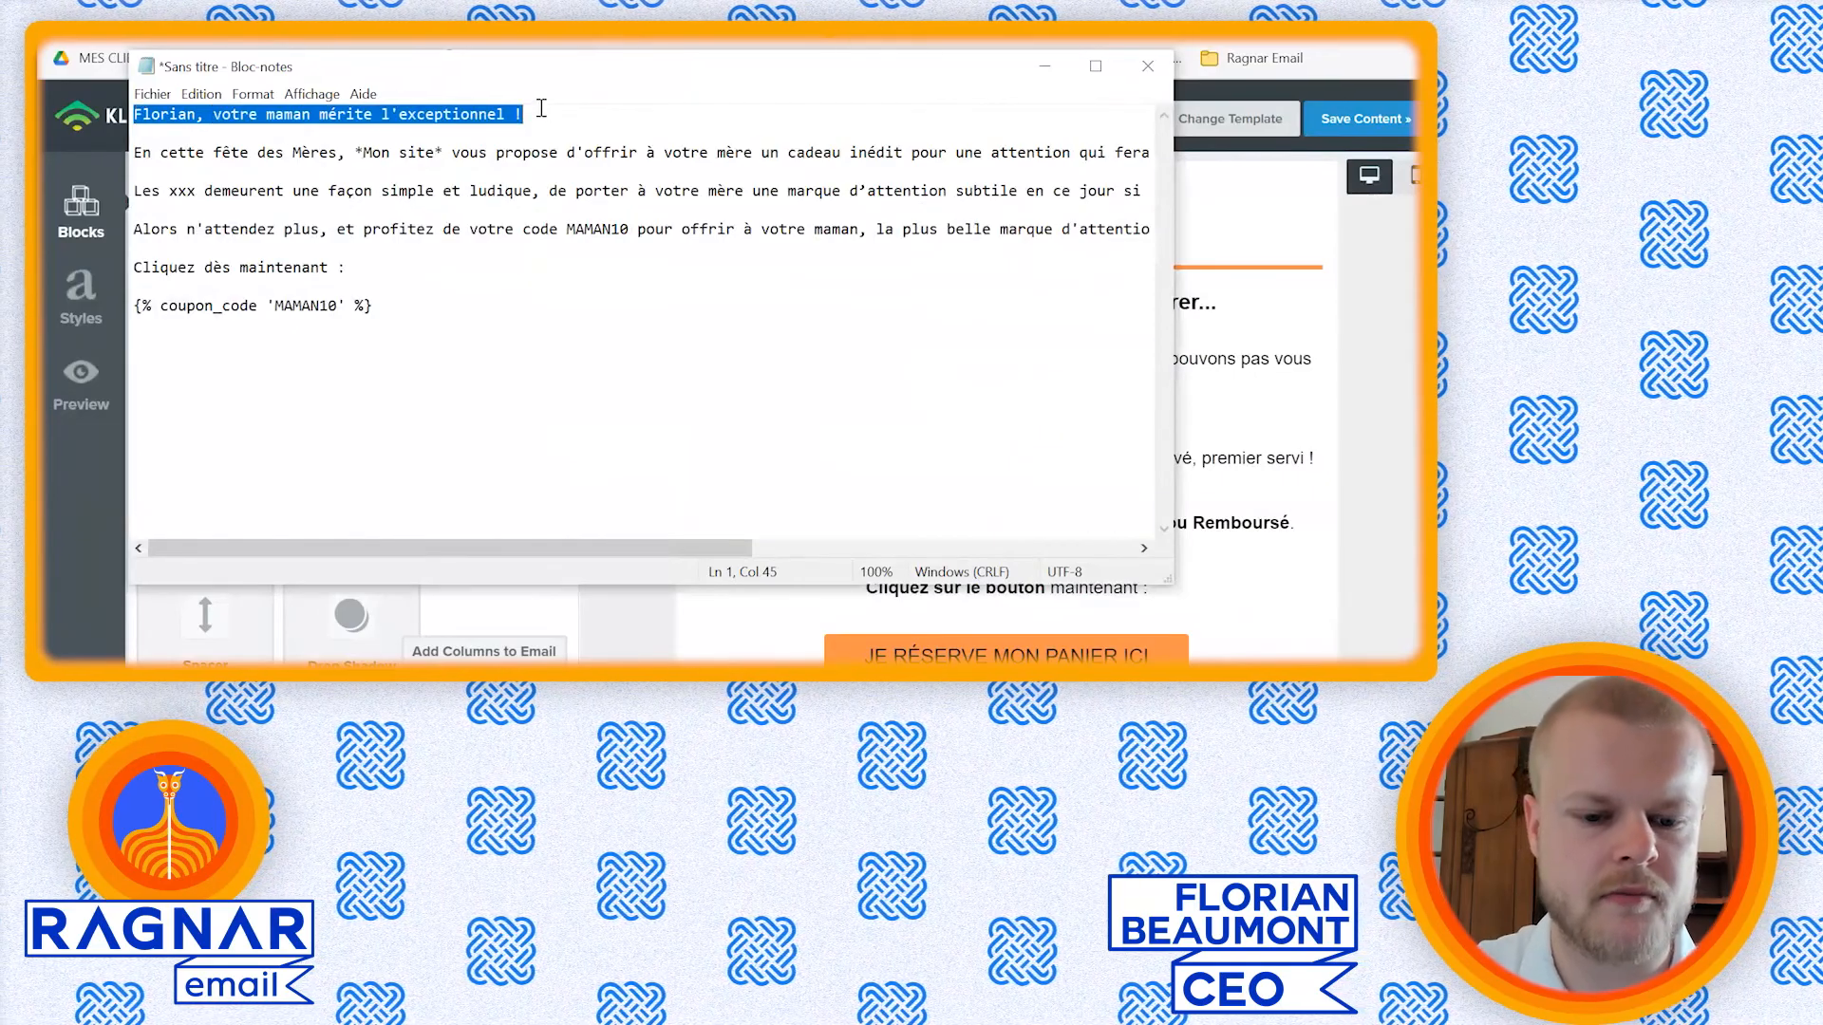
left_click(1349, 379)
key("ctrl+Tab")
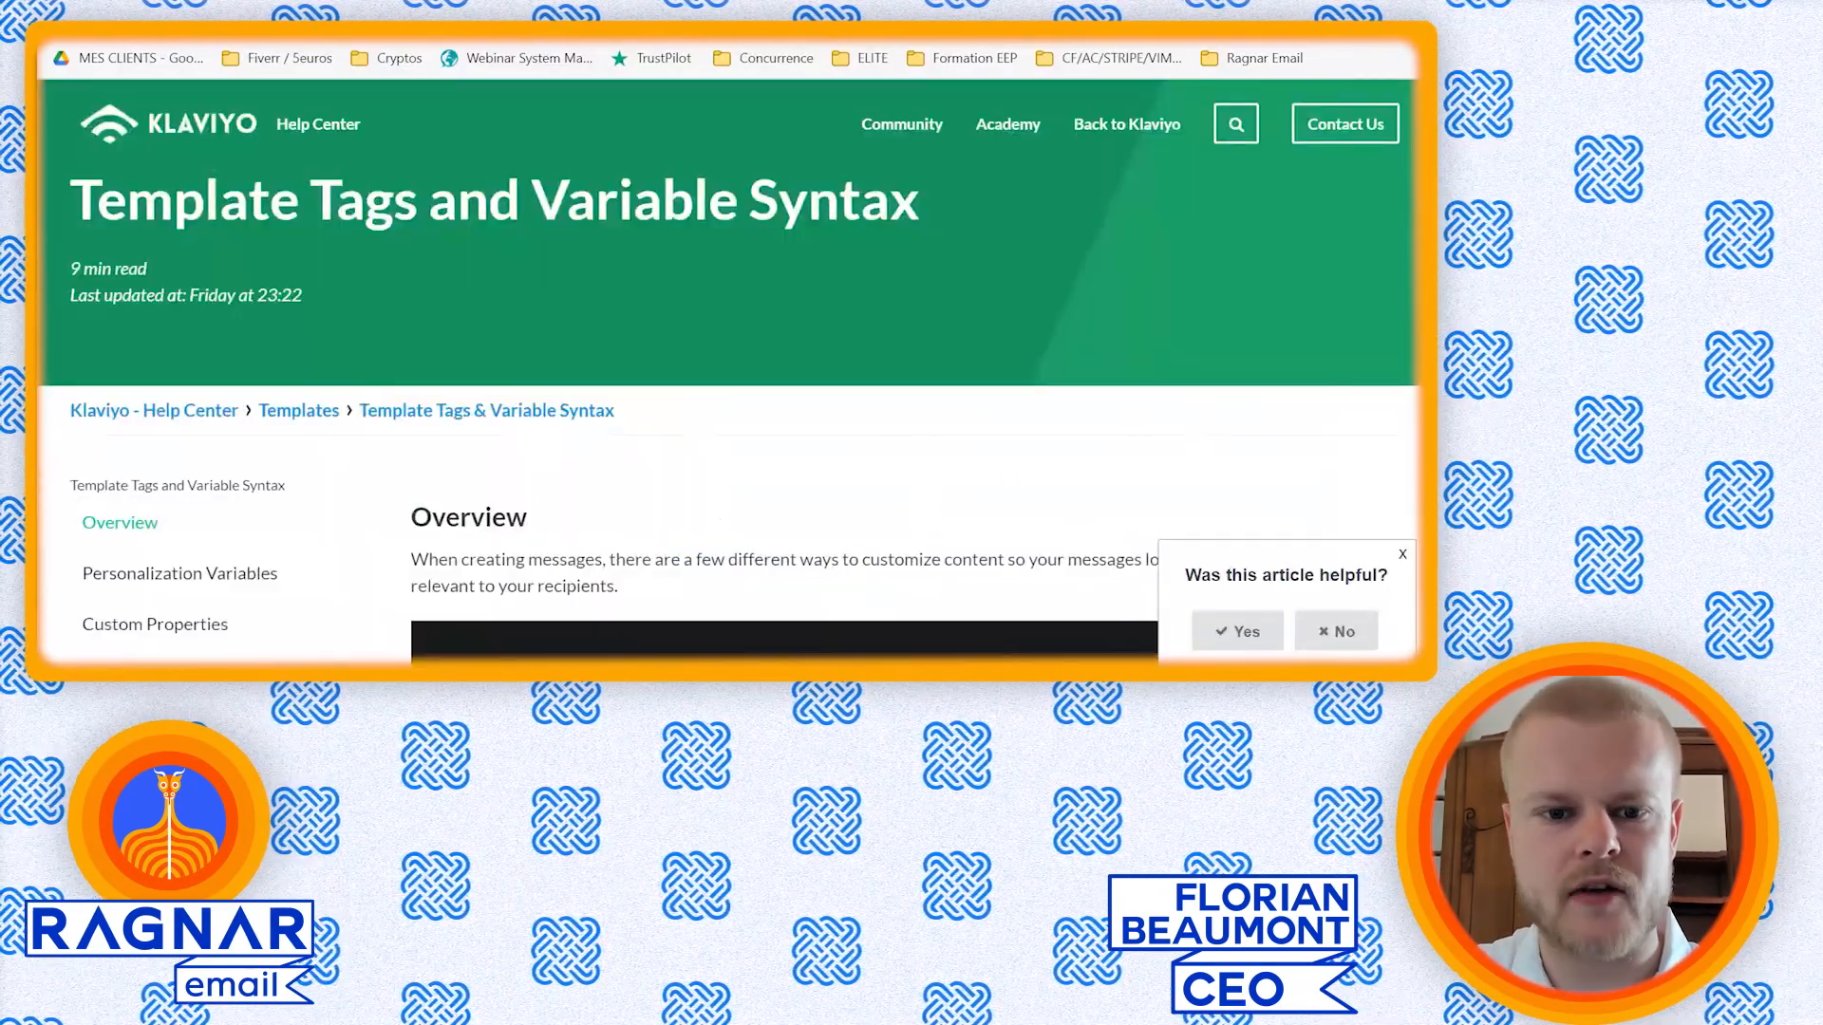
scroll(760, 380, "down", 10)
scroll(795, 225, "down", 15)
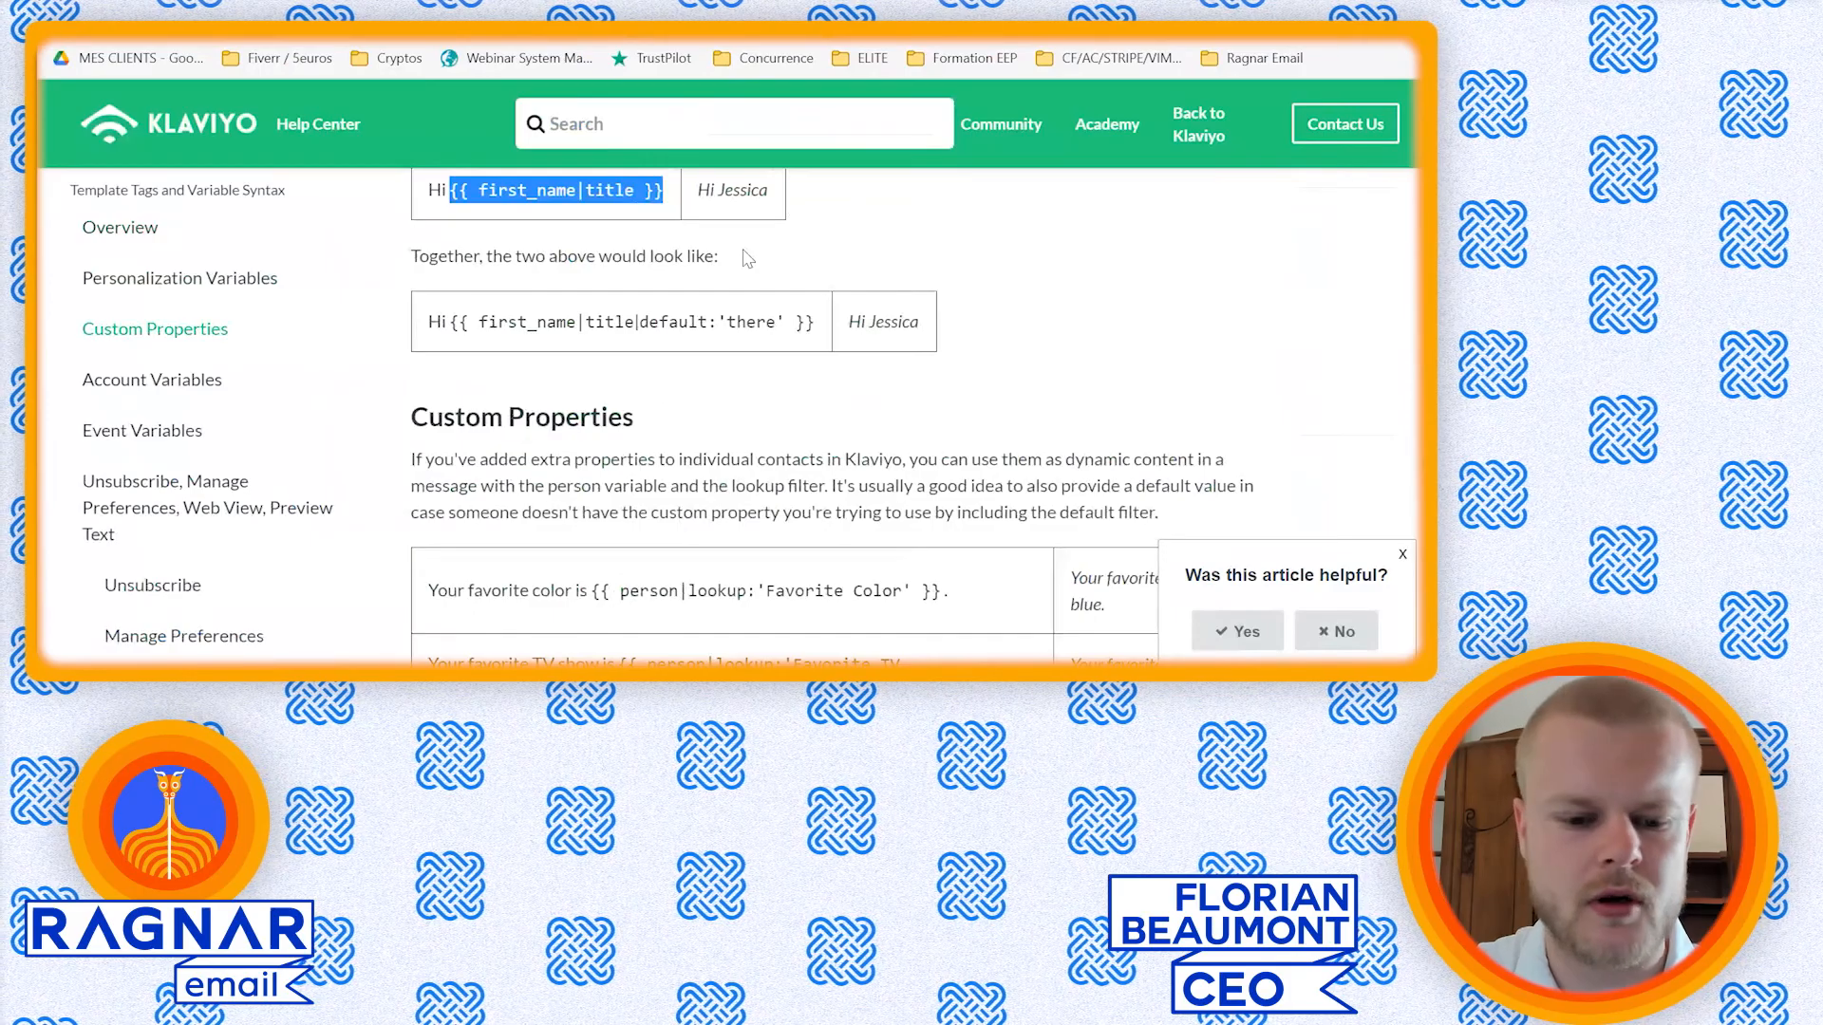
key("ctrl+shift+Tab")
type("{{ first_name|title }}")
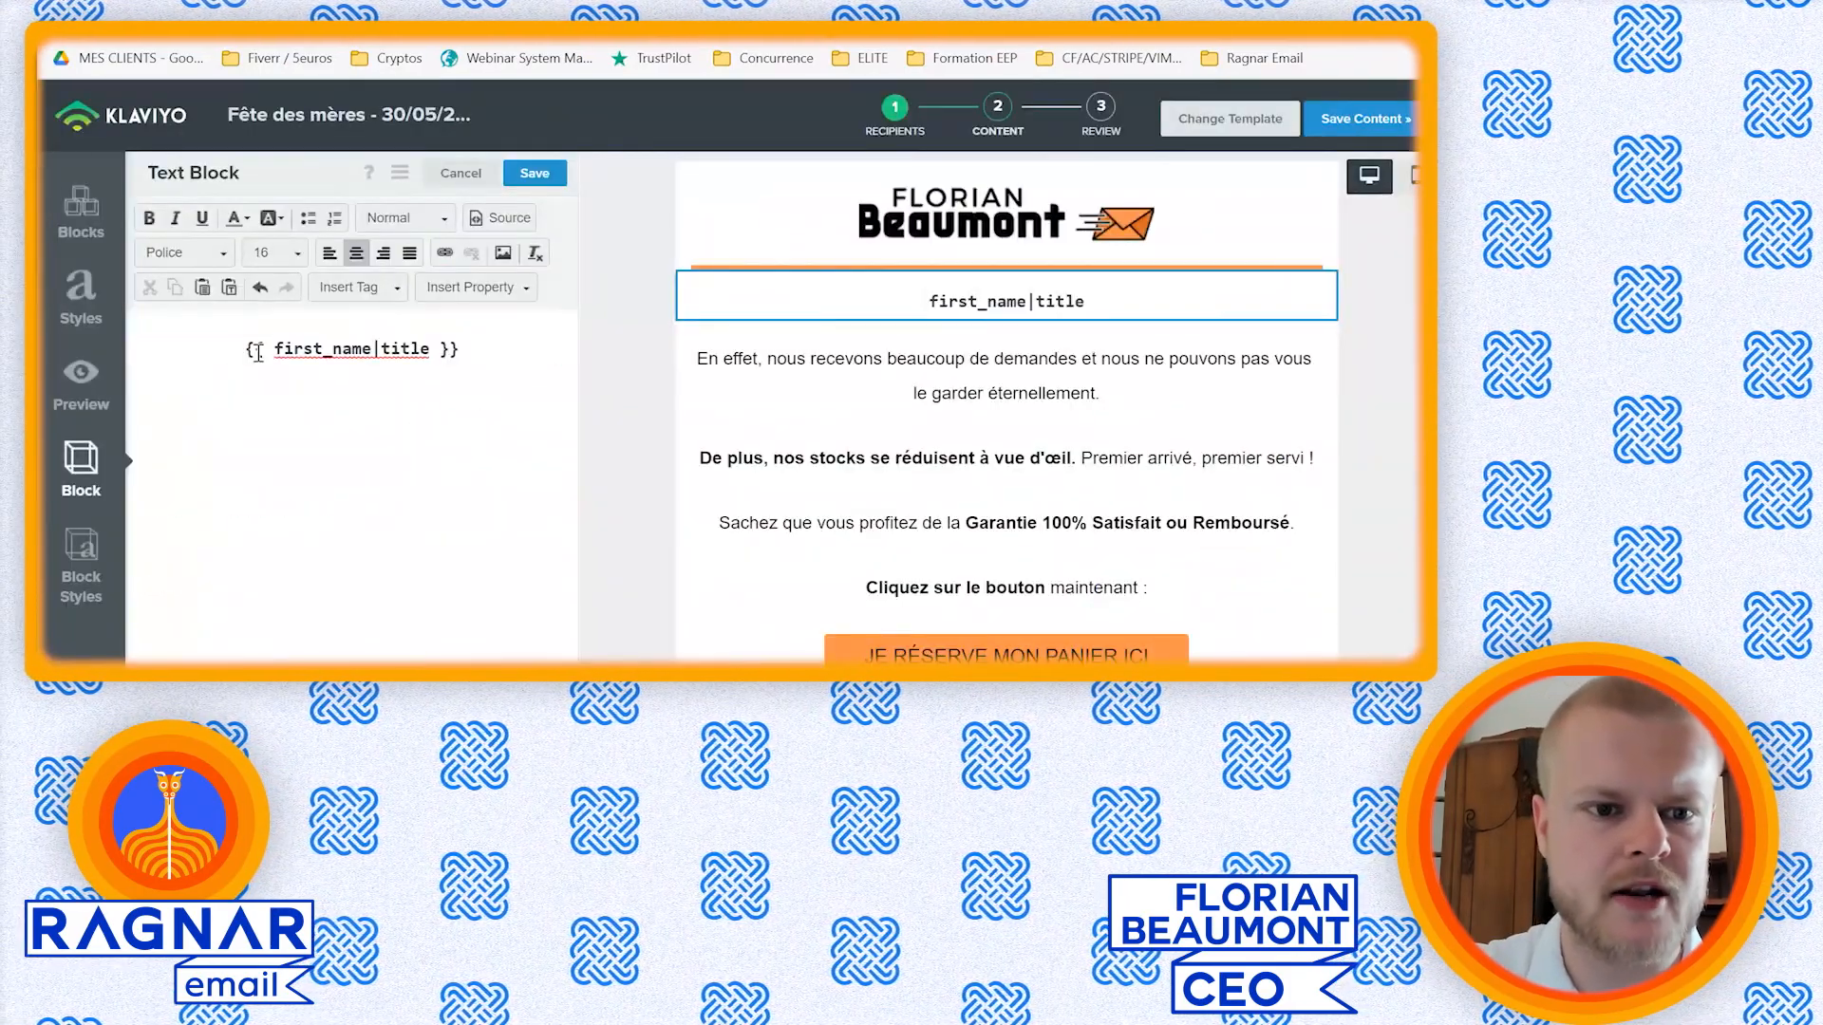
type(",")
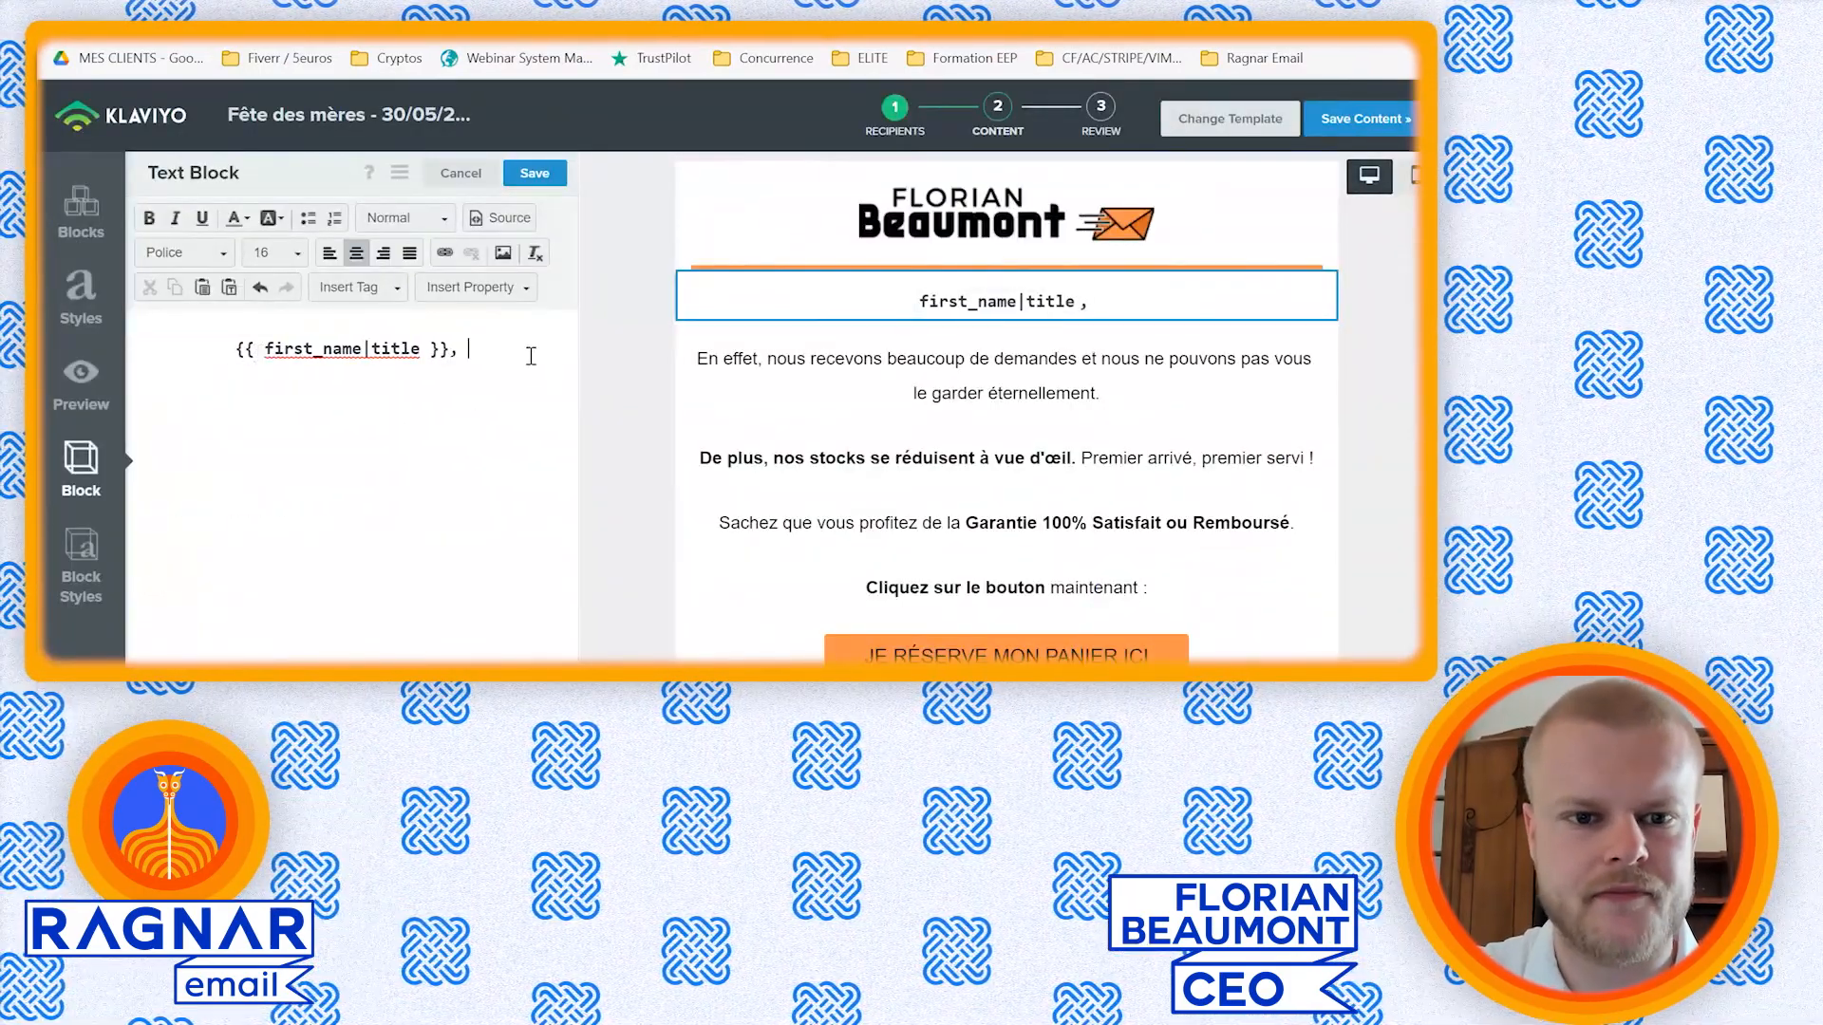
type("votre maman mérite l'exceptionnel !")
- Format the whole heading text in Arial at size 20
key("ctrl+a")
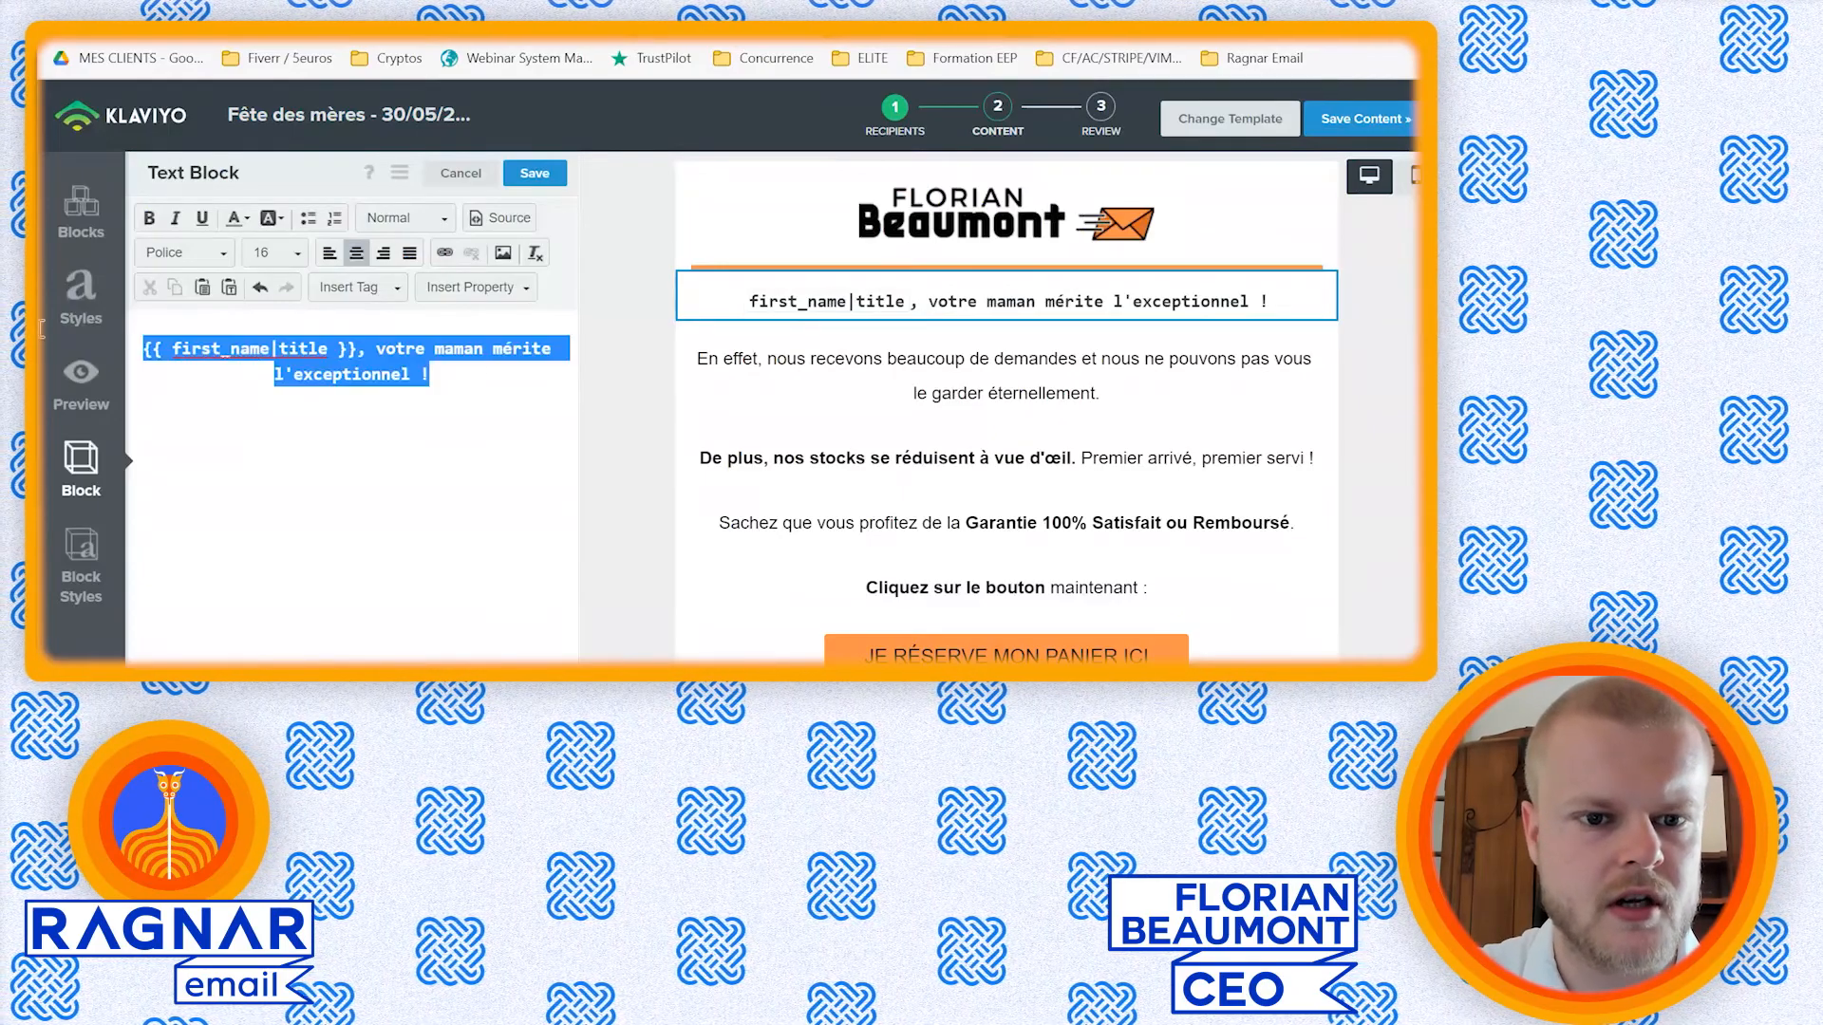
left_click(209, 247)
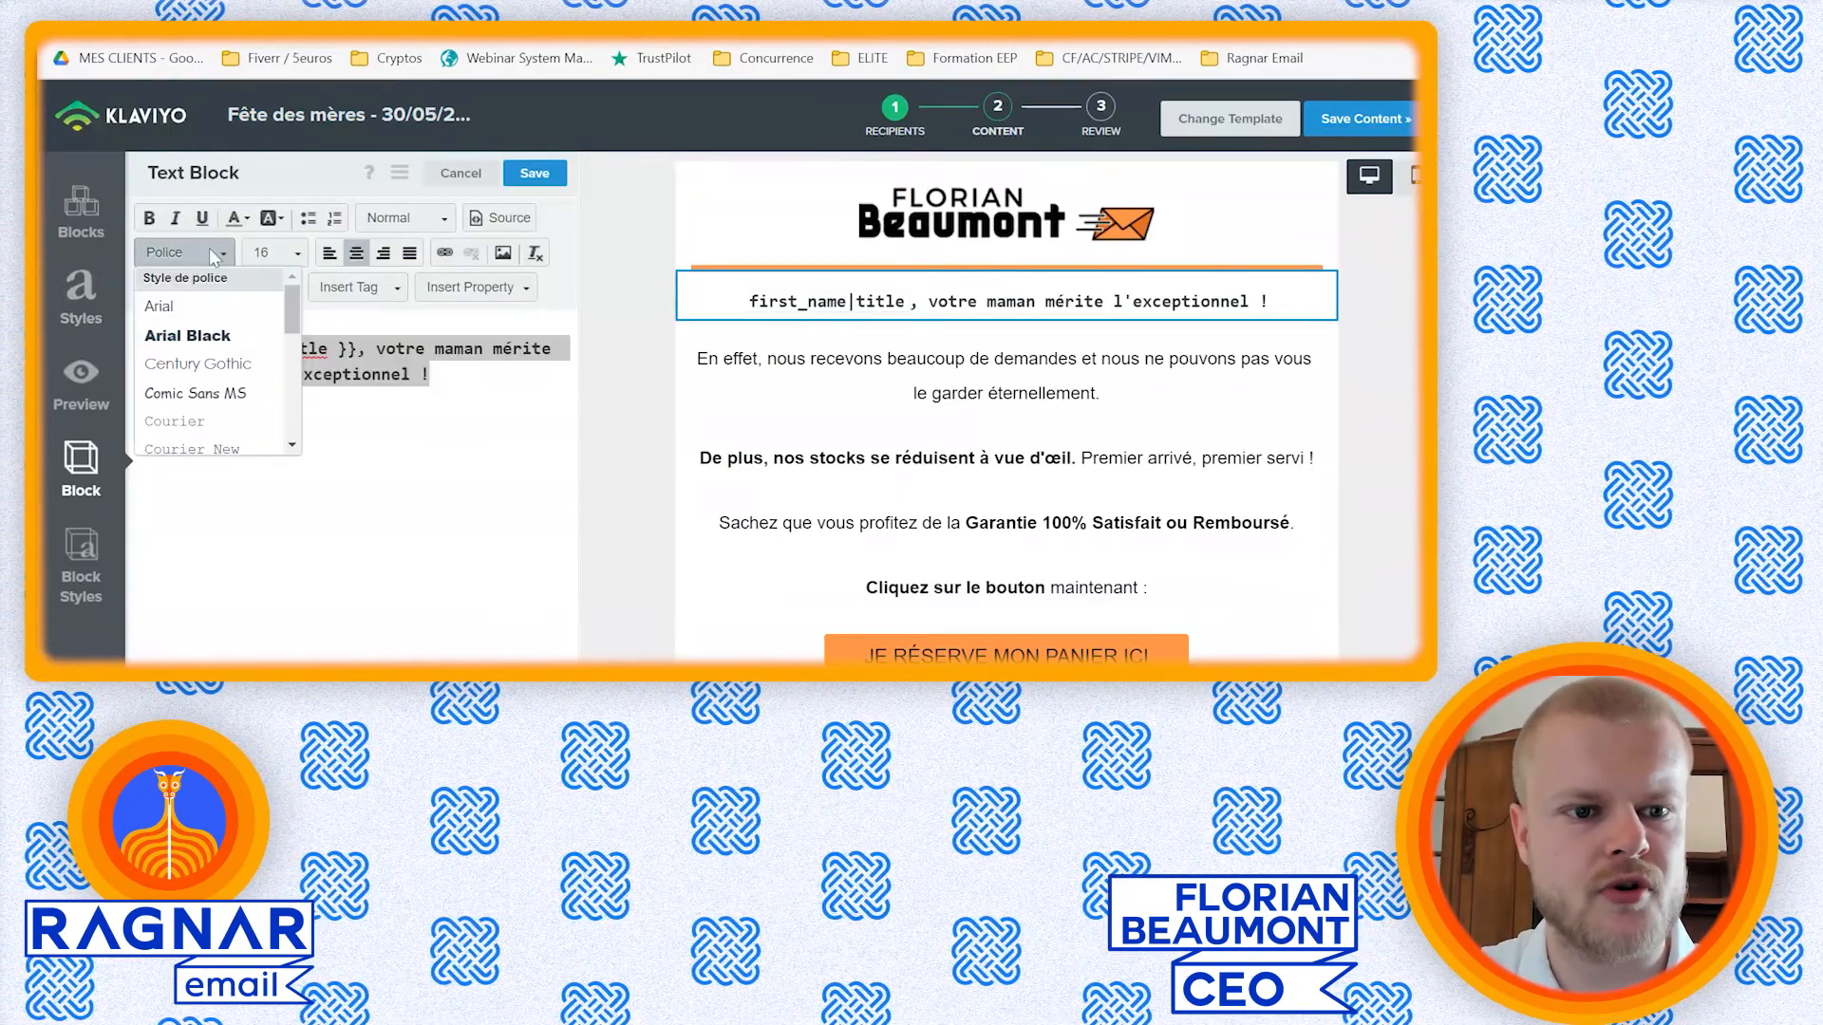
left_click(195, 306)
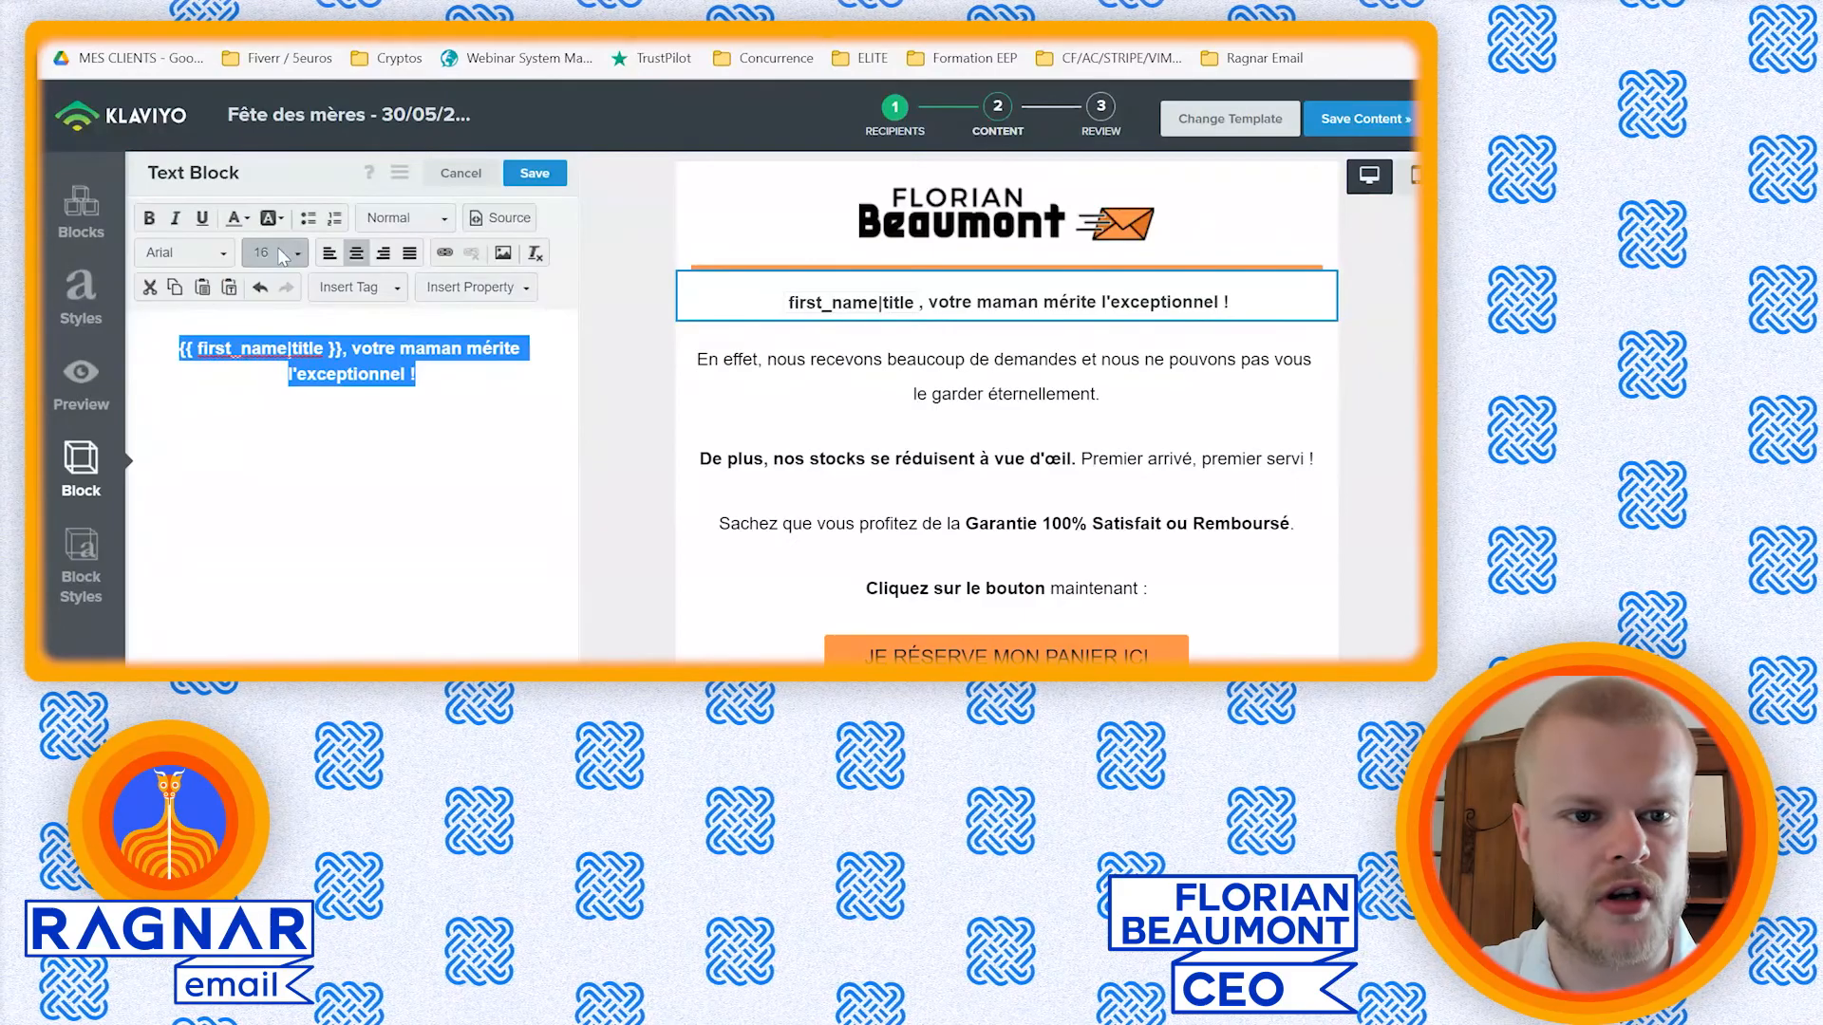
left_click(283, 255)
scroll(367, 464, "down", 1)
left_click(285, 435)
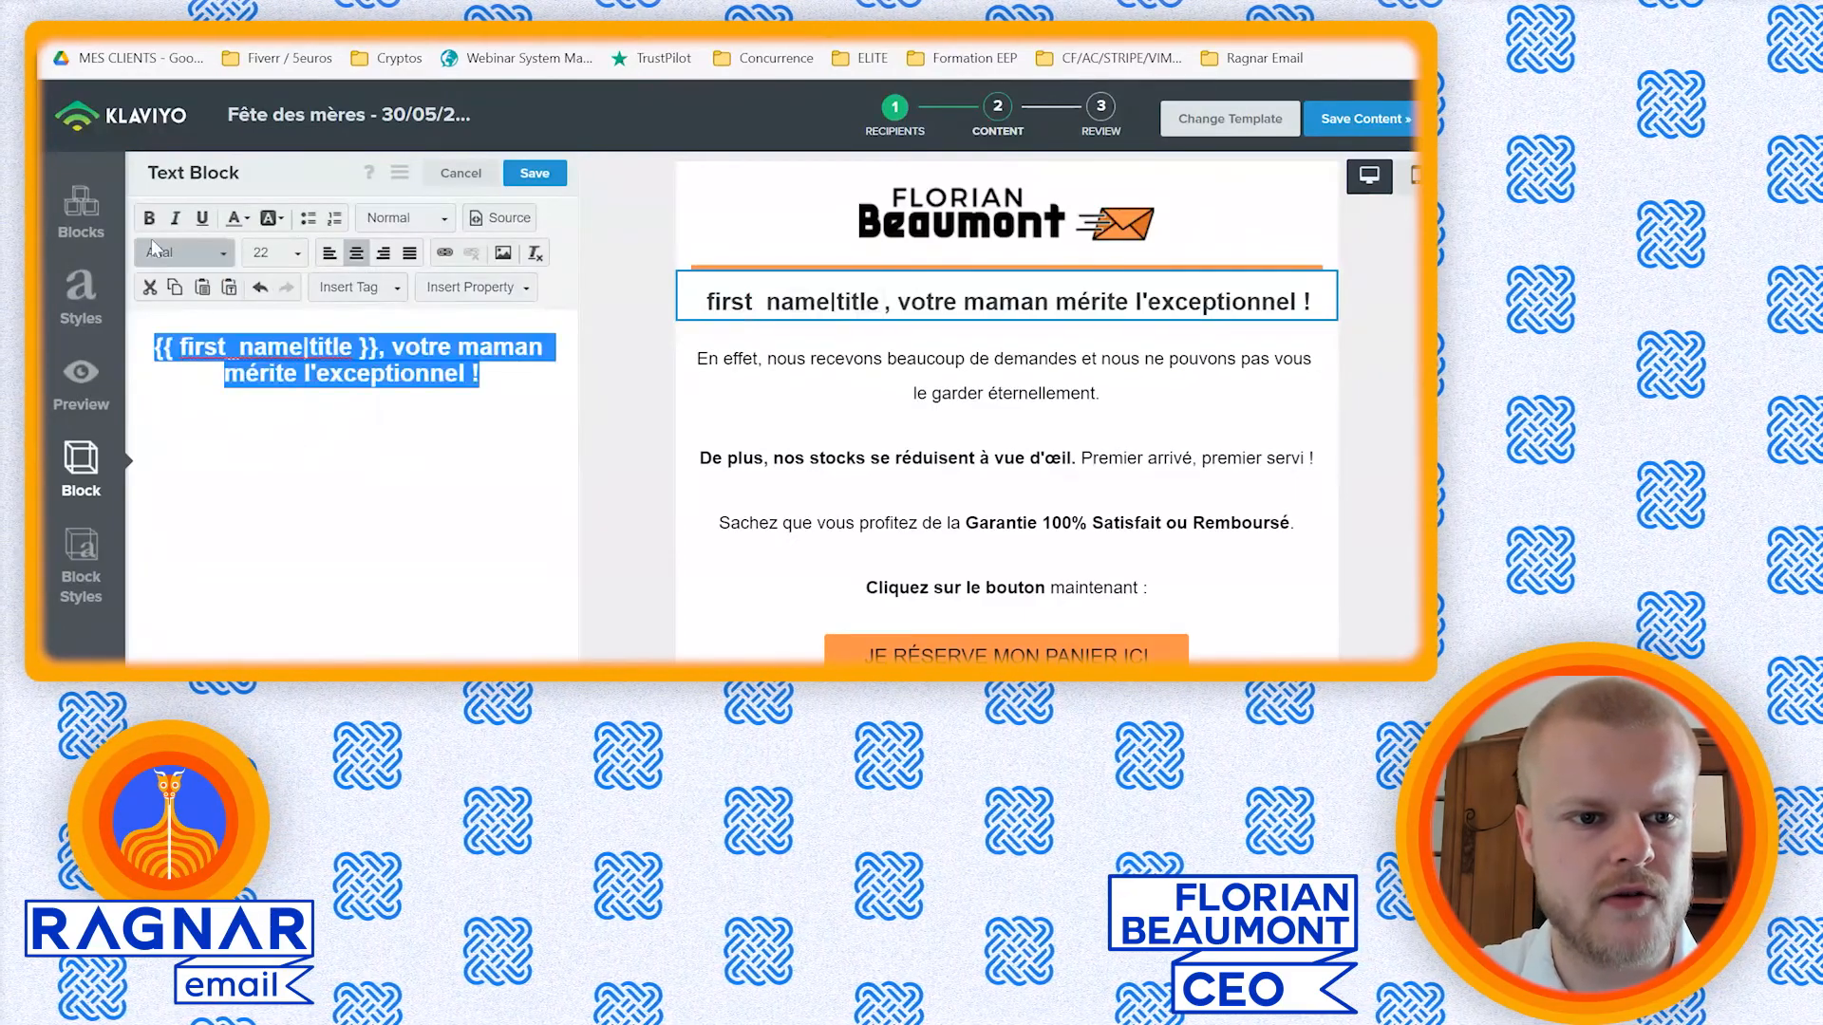
left_click(277, 253)
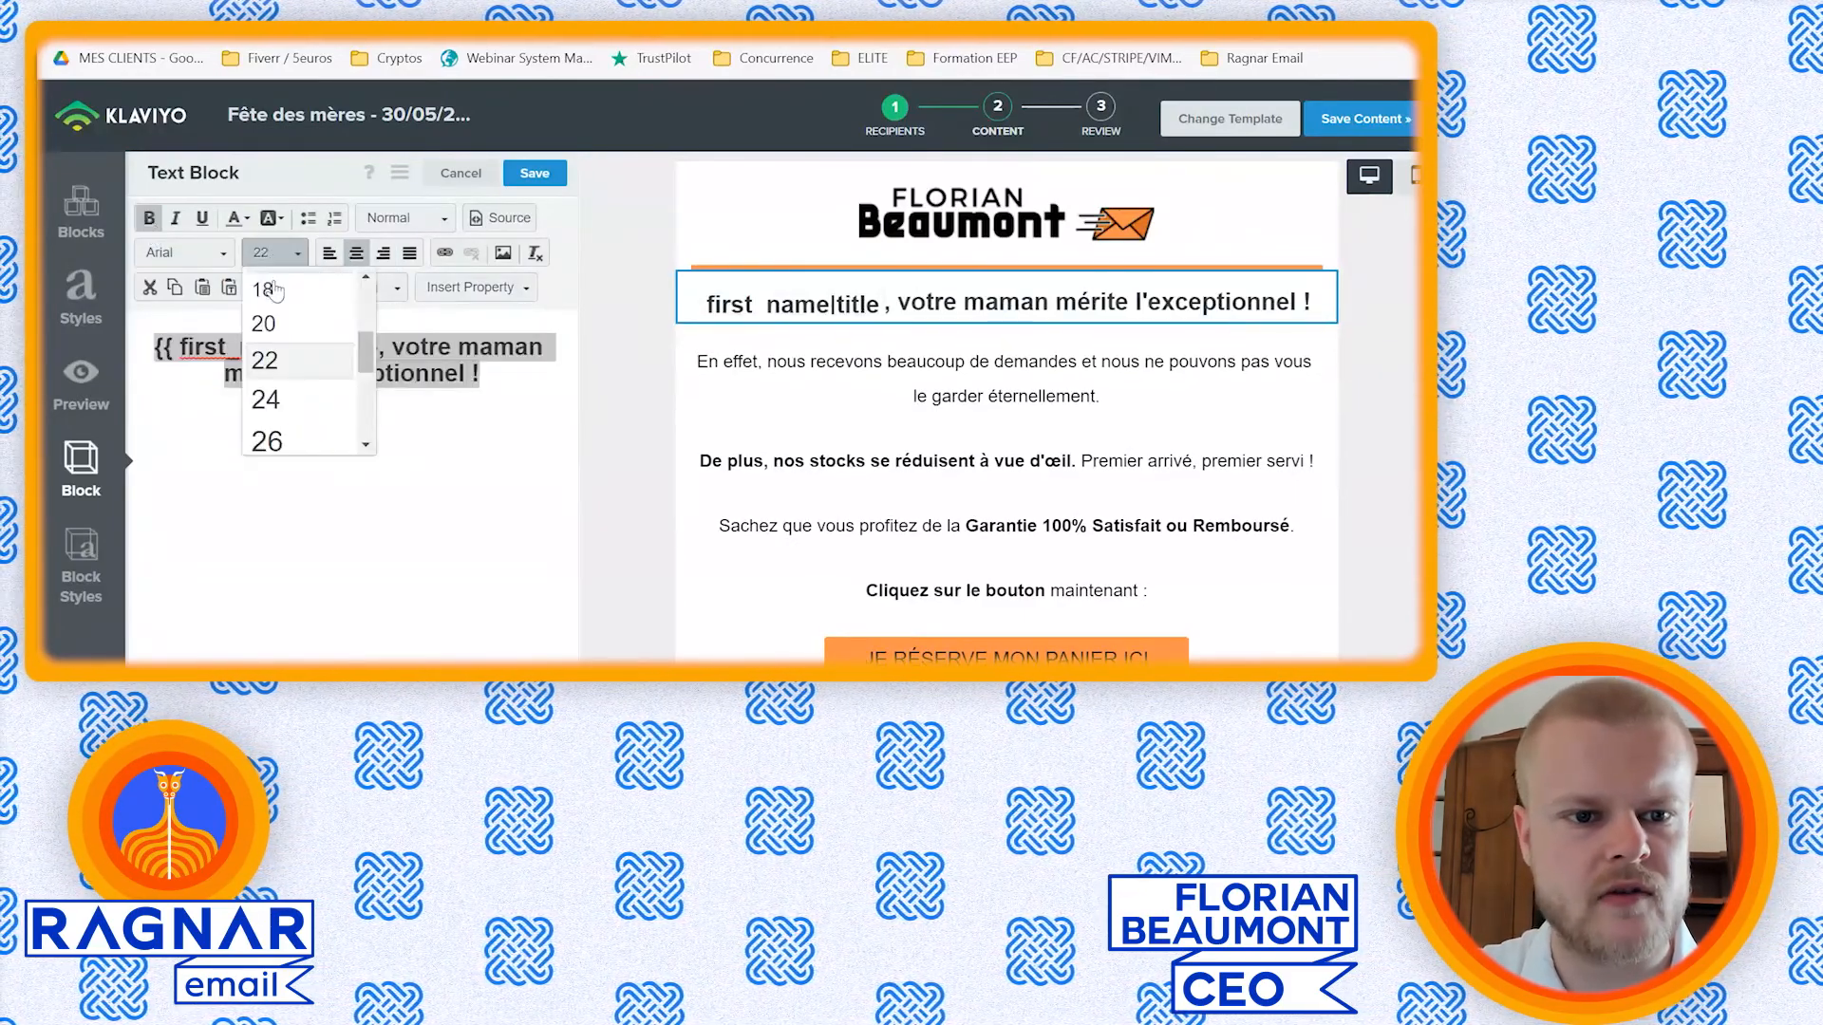
left_click(271, 326)
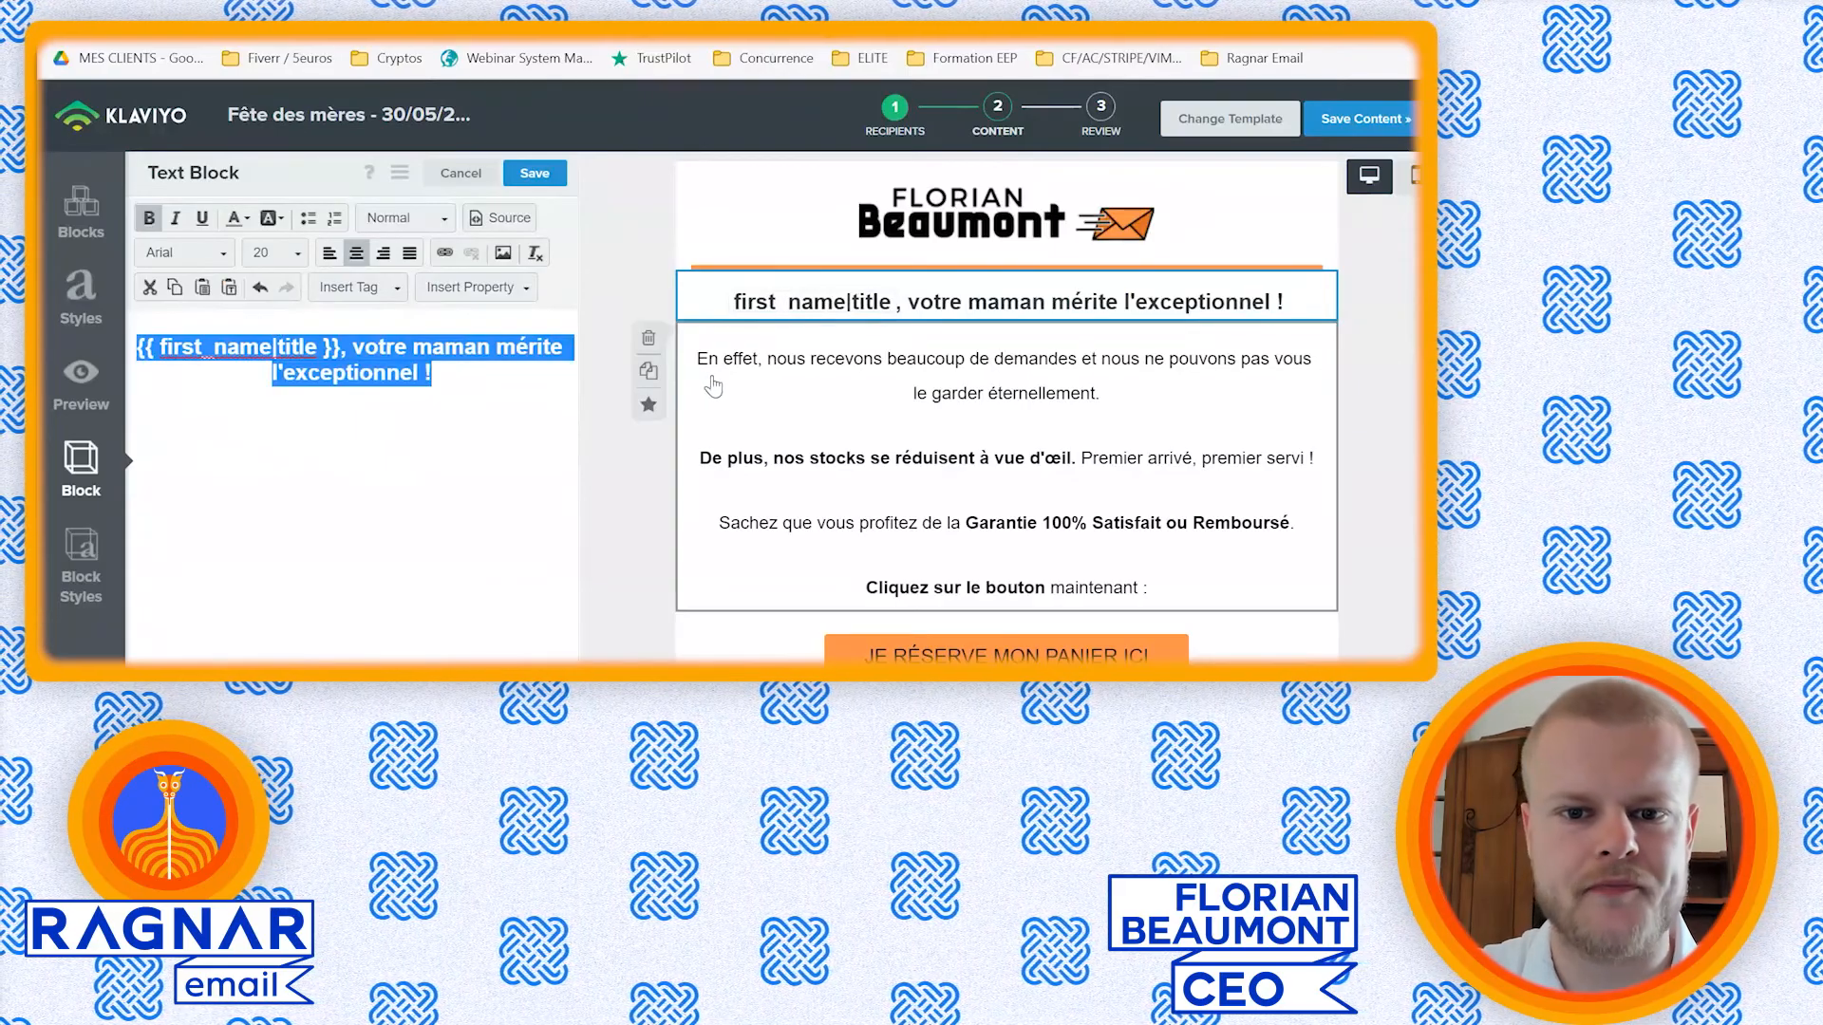
- Replace the body text block with the Notepad paragraphs from "En cette fête des Mères" through "Cliquez dès maintenant :"
left_click(713, 387)
key("alt+Tab")
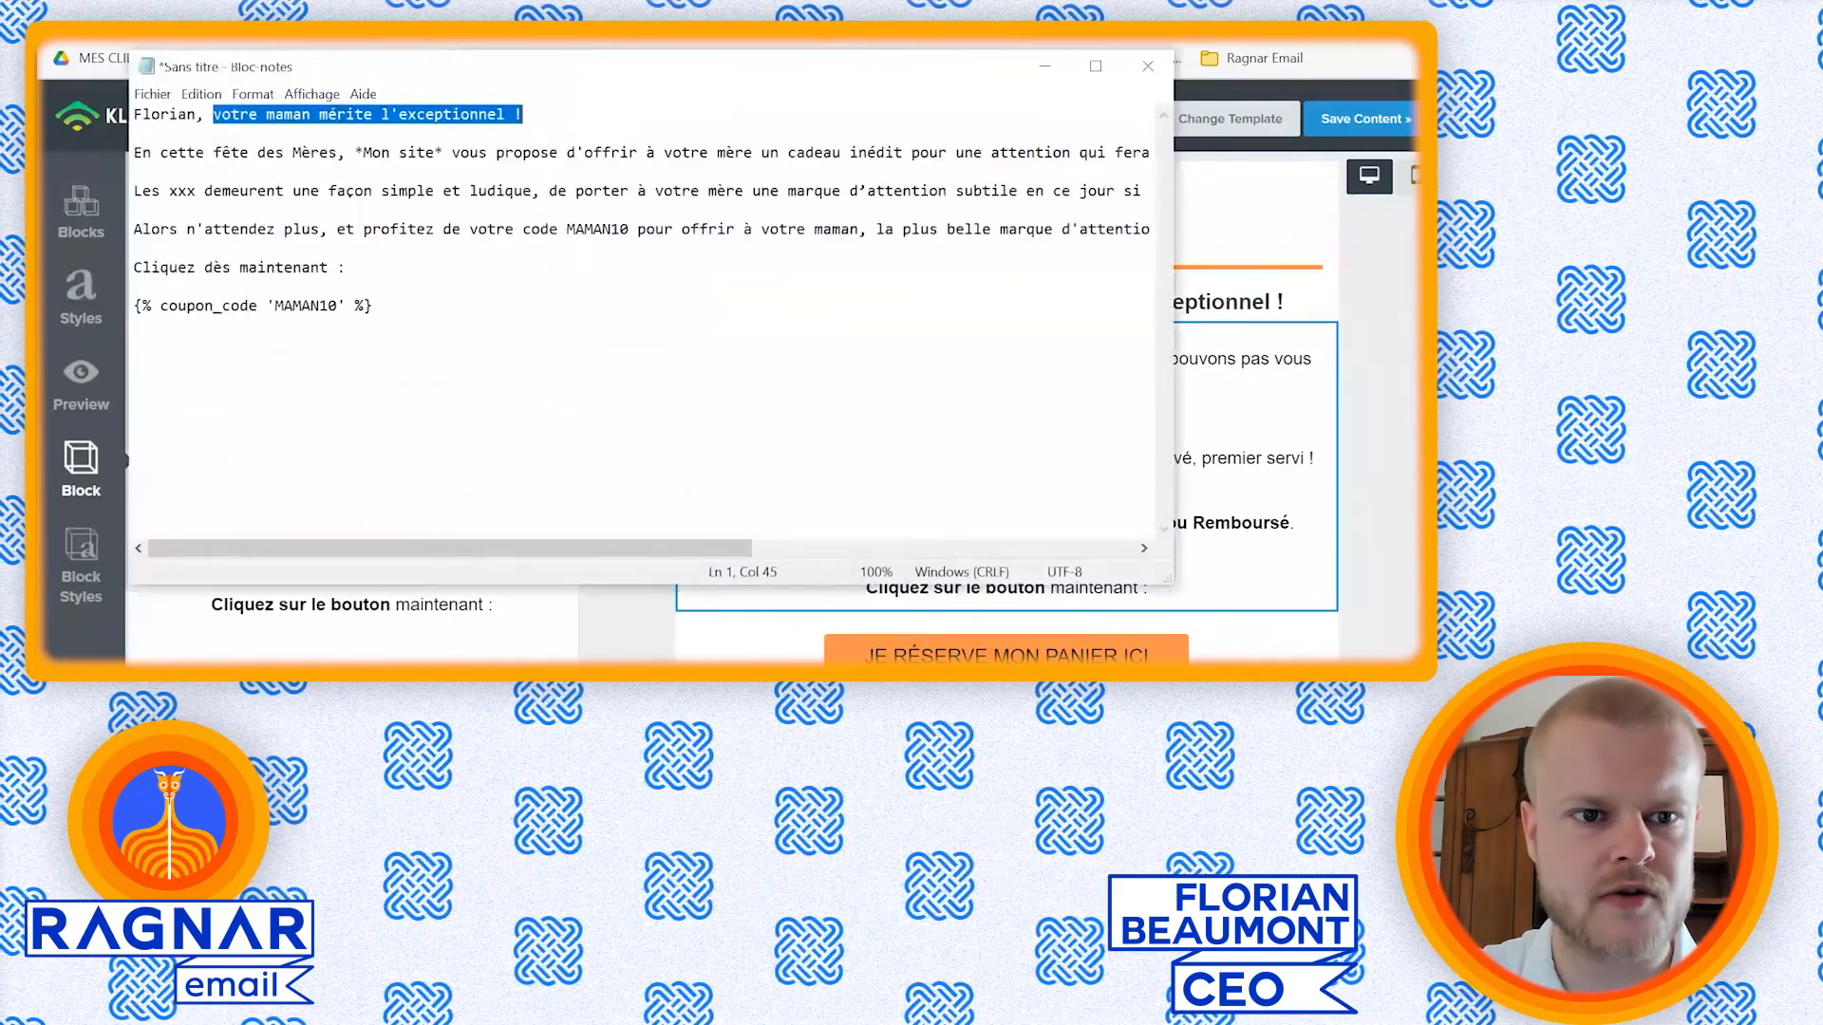
left_click_drag(134, 152, 325, 289)
key("alt+Tab")
left_click_drag(557, 626, 41, 171)
key("BackSpace")
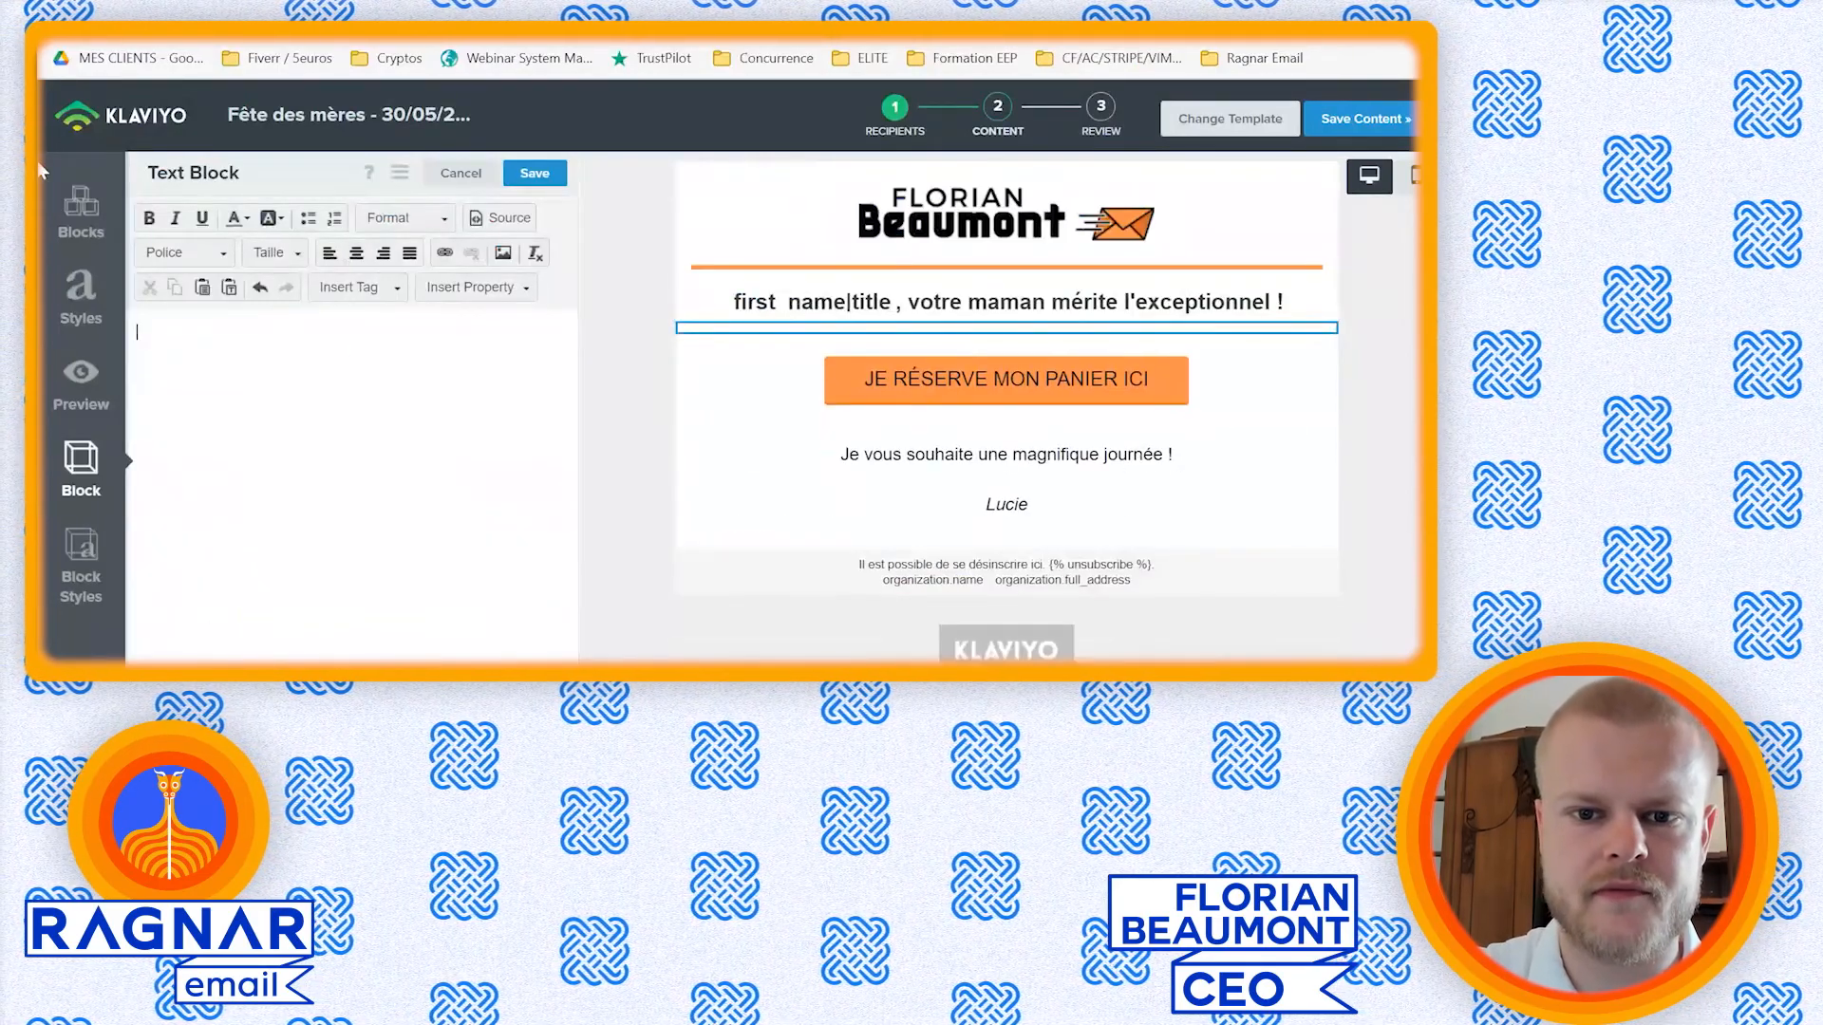
type("En cette fête des Mères, *Mon site* vous propose d'offrir à votre mère un cadeau inédit pour une attention qui fera date. Les xxx demeurent une façon simple et ludique, de porter à votre mère une marque d'attention subtile en ce jour si important. Une façon aussi, de lui dire à quel point vous tenez à elle. Alors n'attendez plus, et profitez de votre code MAMAN10 pour offrir à votre maman, la plus belle marque d'attention et d'estime qui soit. Cliquez dès maintenant :")
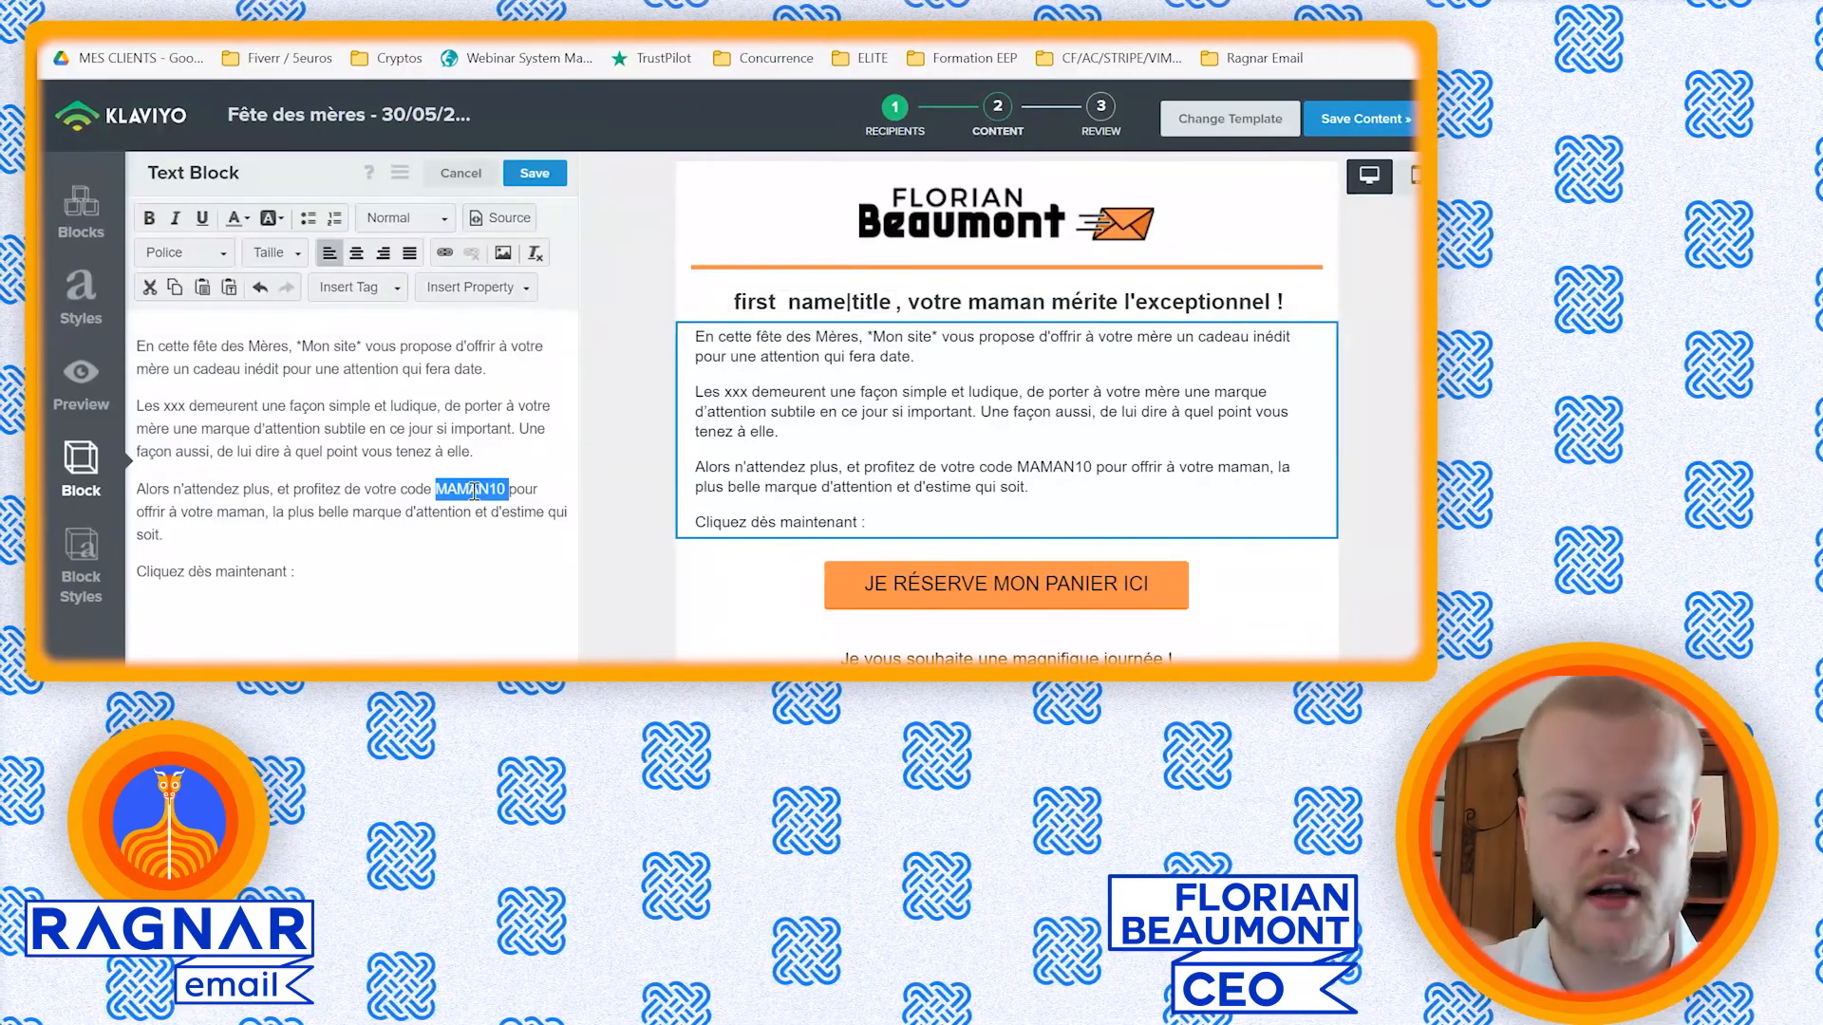
- Remove MAMAN10 from the body, insert an empty line after "votre code", then center that sentence and end it with a colon
key("BackSpace")
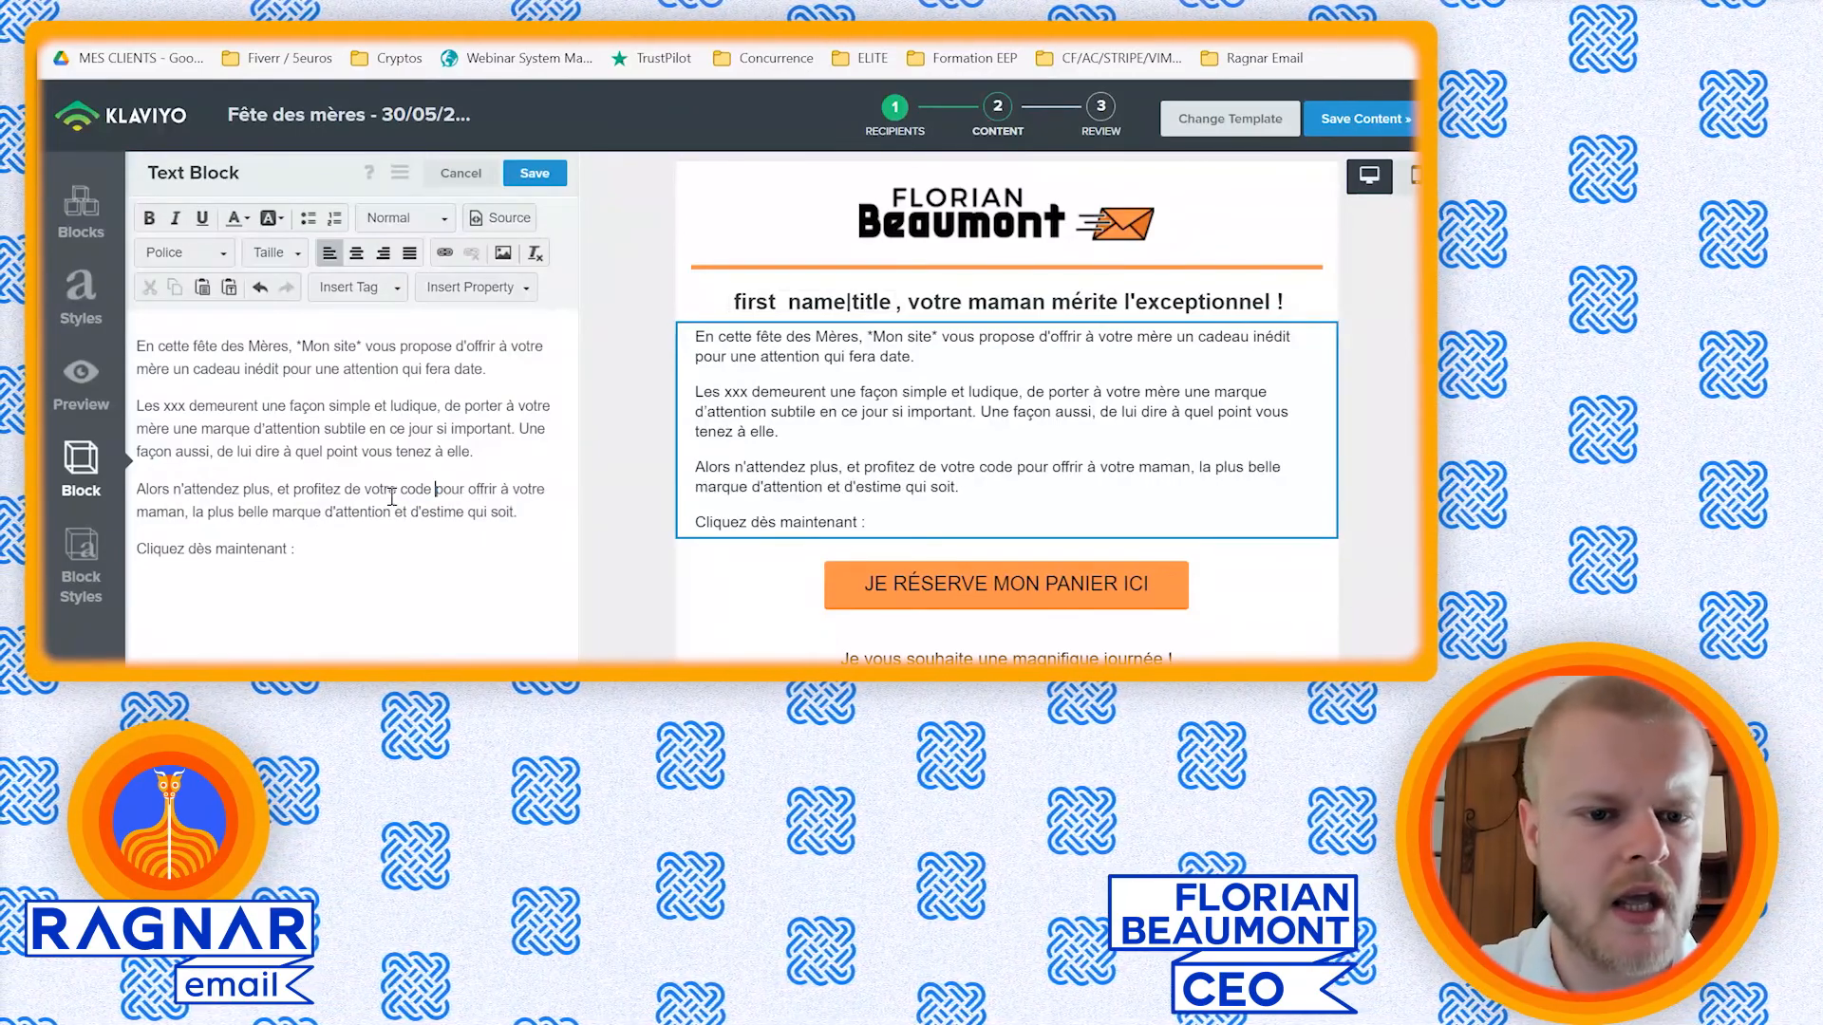
key("Return")
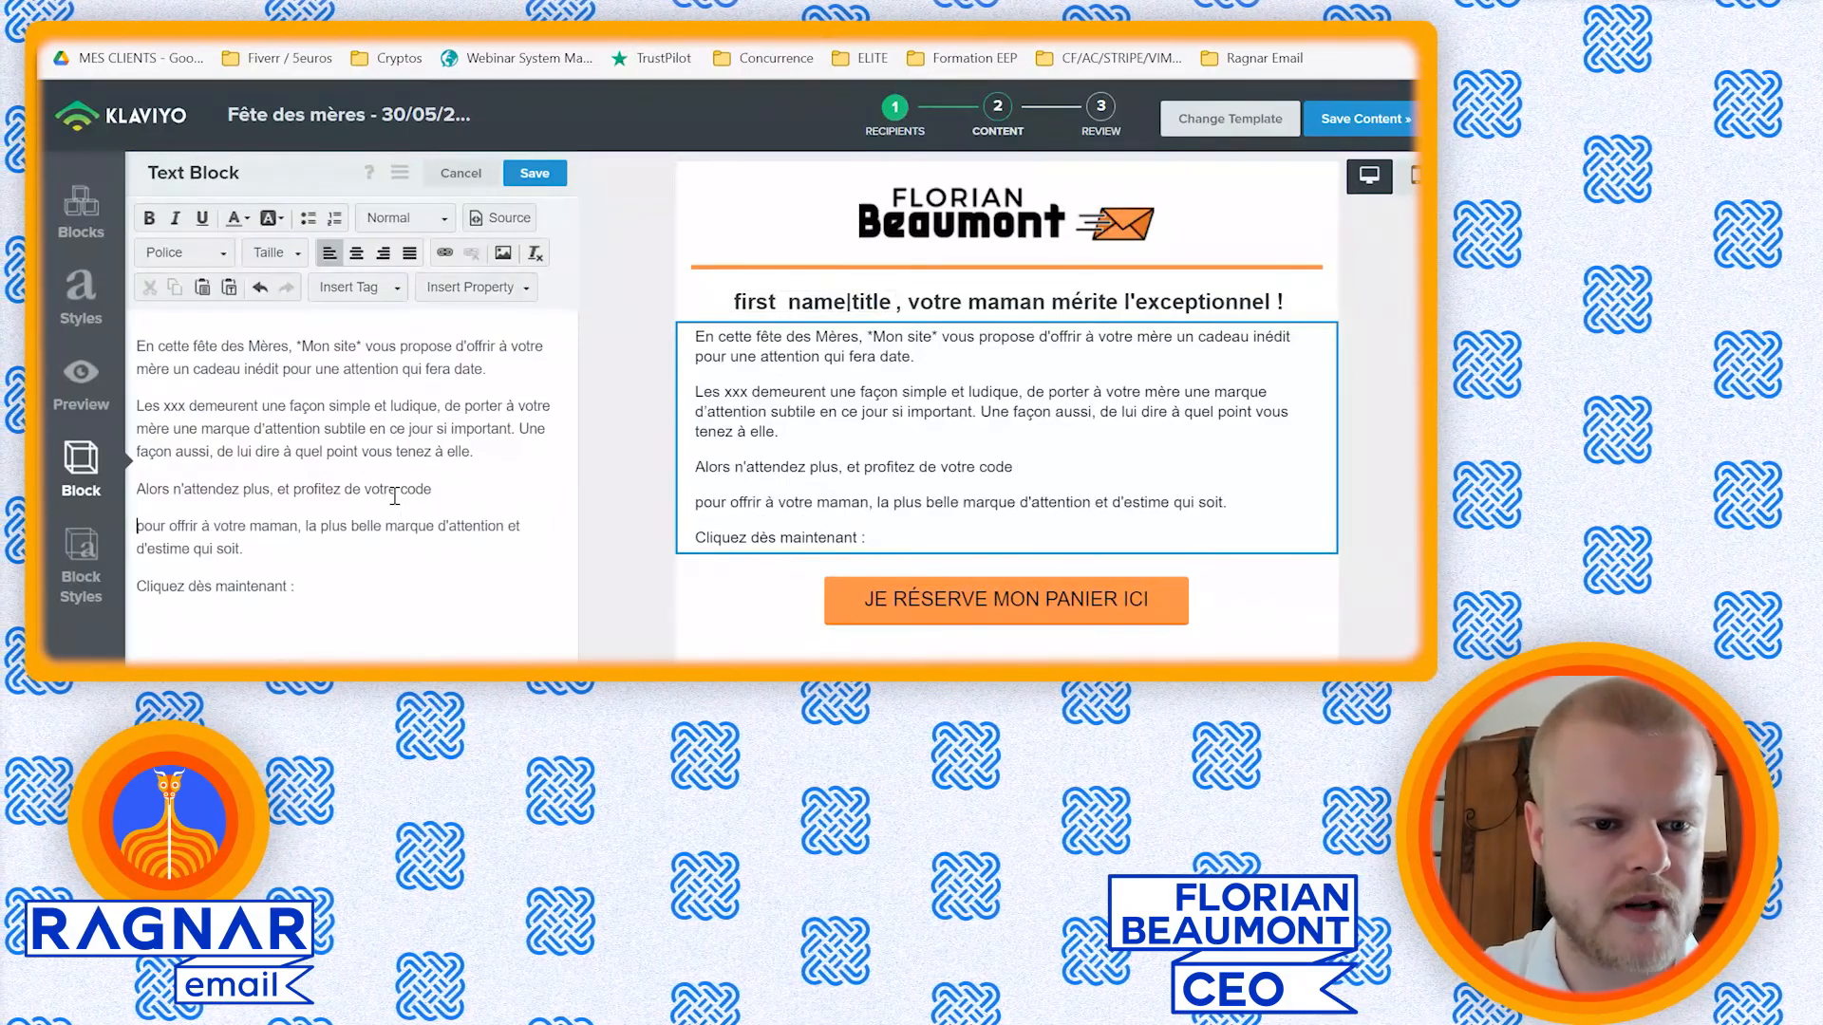
key("Return")
left_click(395, 495)
left_click(357, 253)
left_click(525, 485)
type(":")
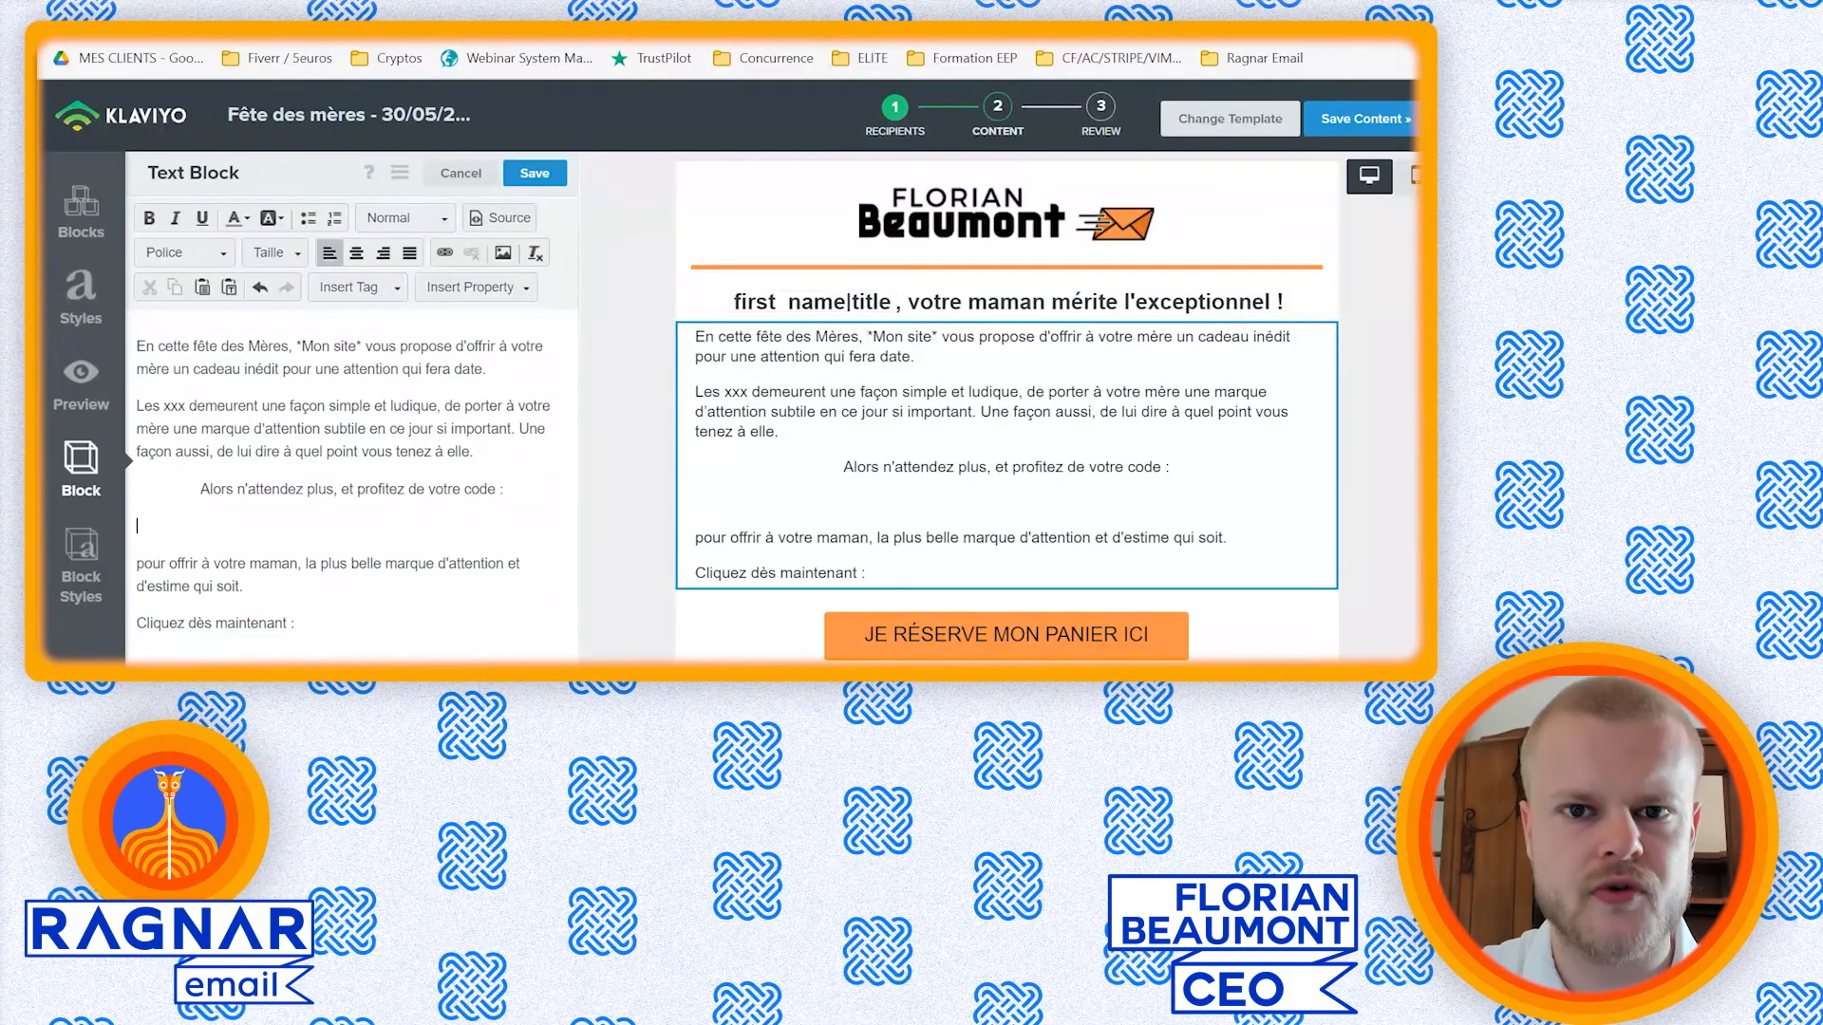
- Copy the tag {% coupon_code 'MAMAN10' %} from Notepad and paste it into the empty line below "votre code :" in the body text
key("alt+Tab")
left_click_drag(373, 306, 134, 305)
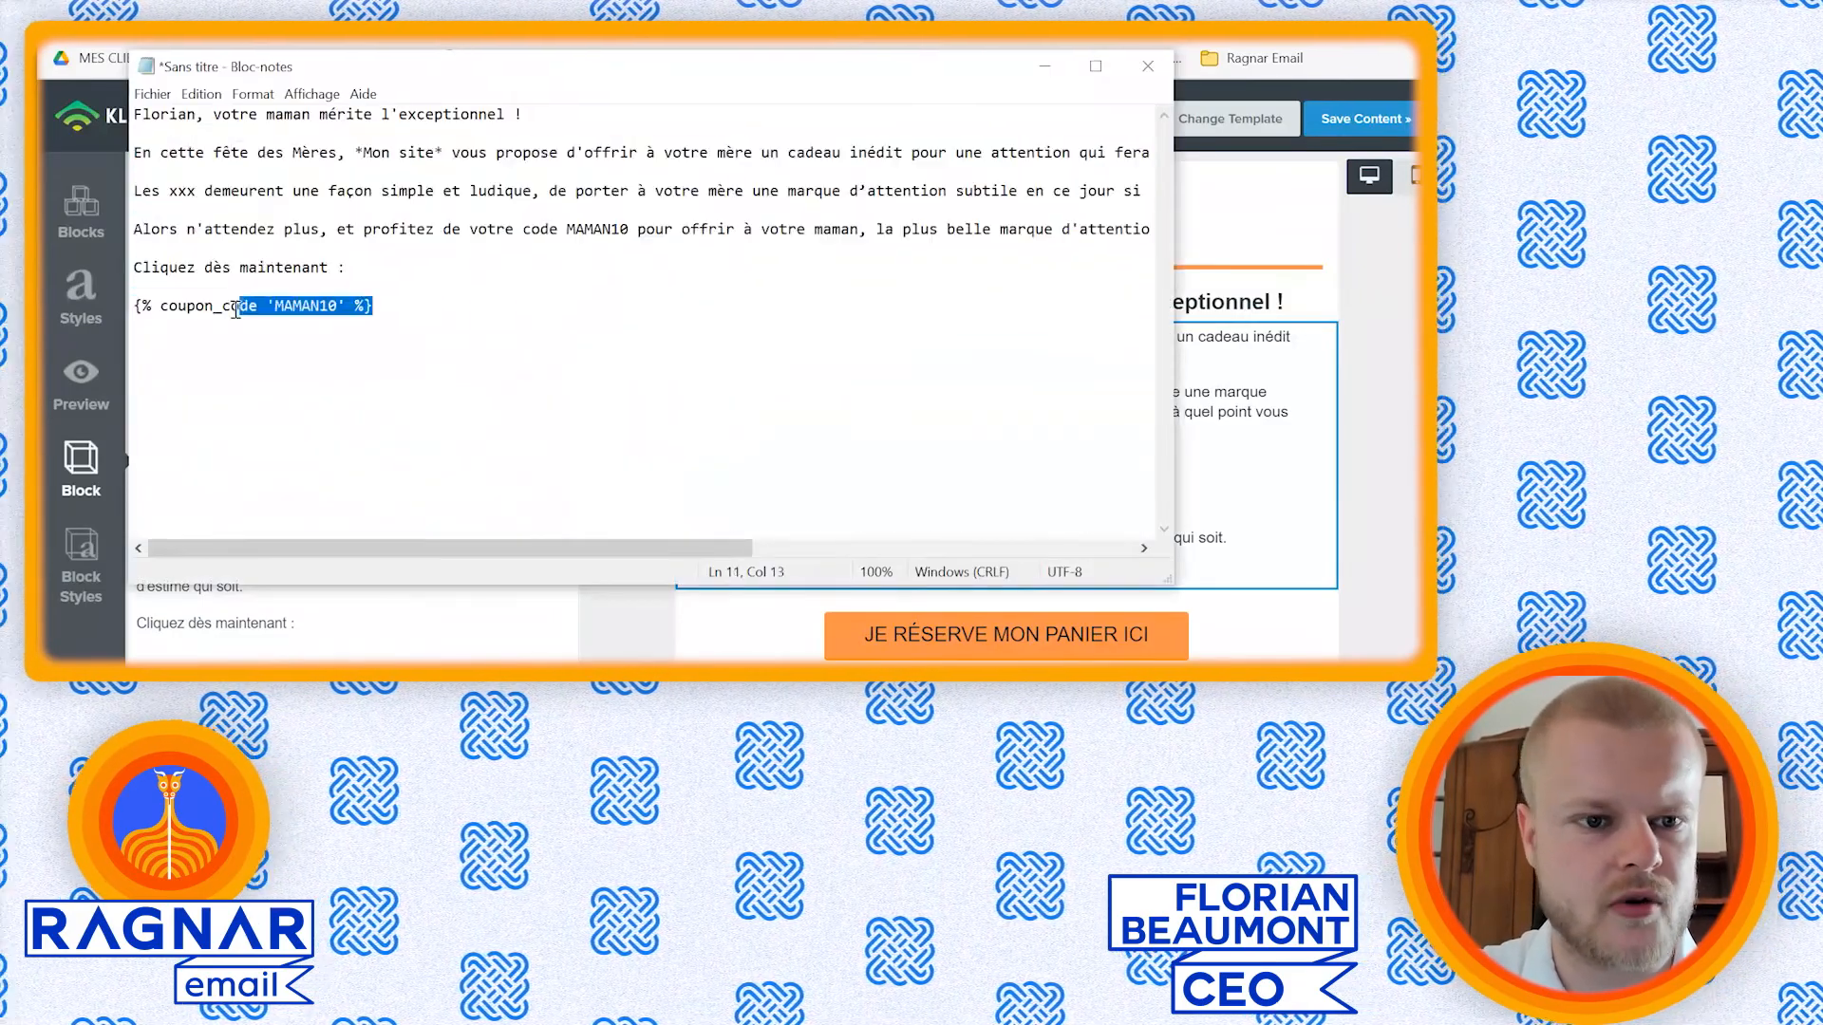
key("ctrl+c")
key("alt+Tab")
left_click(289, 526)
key("ctrl+v")
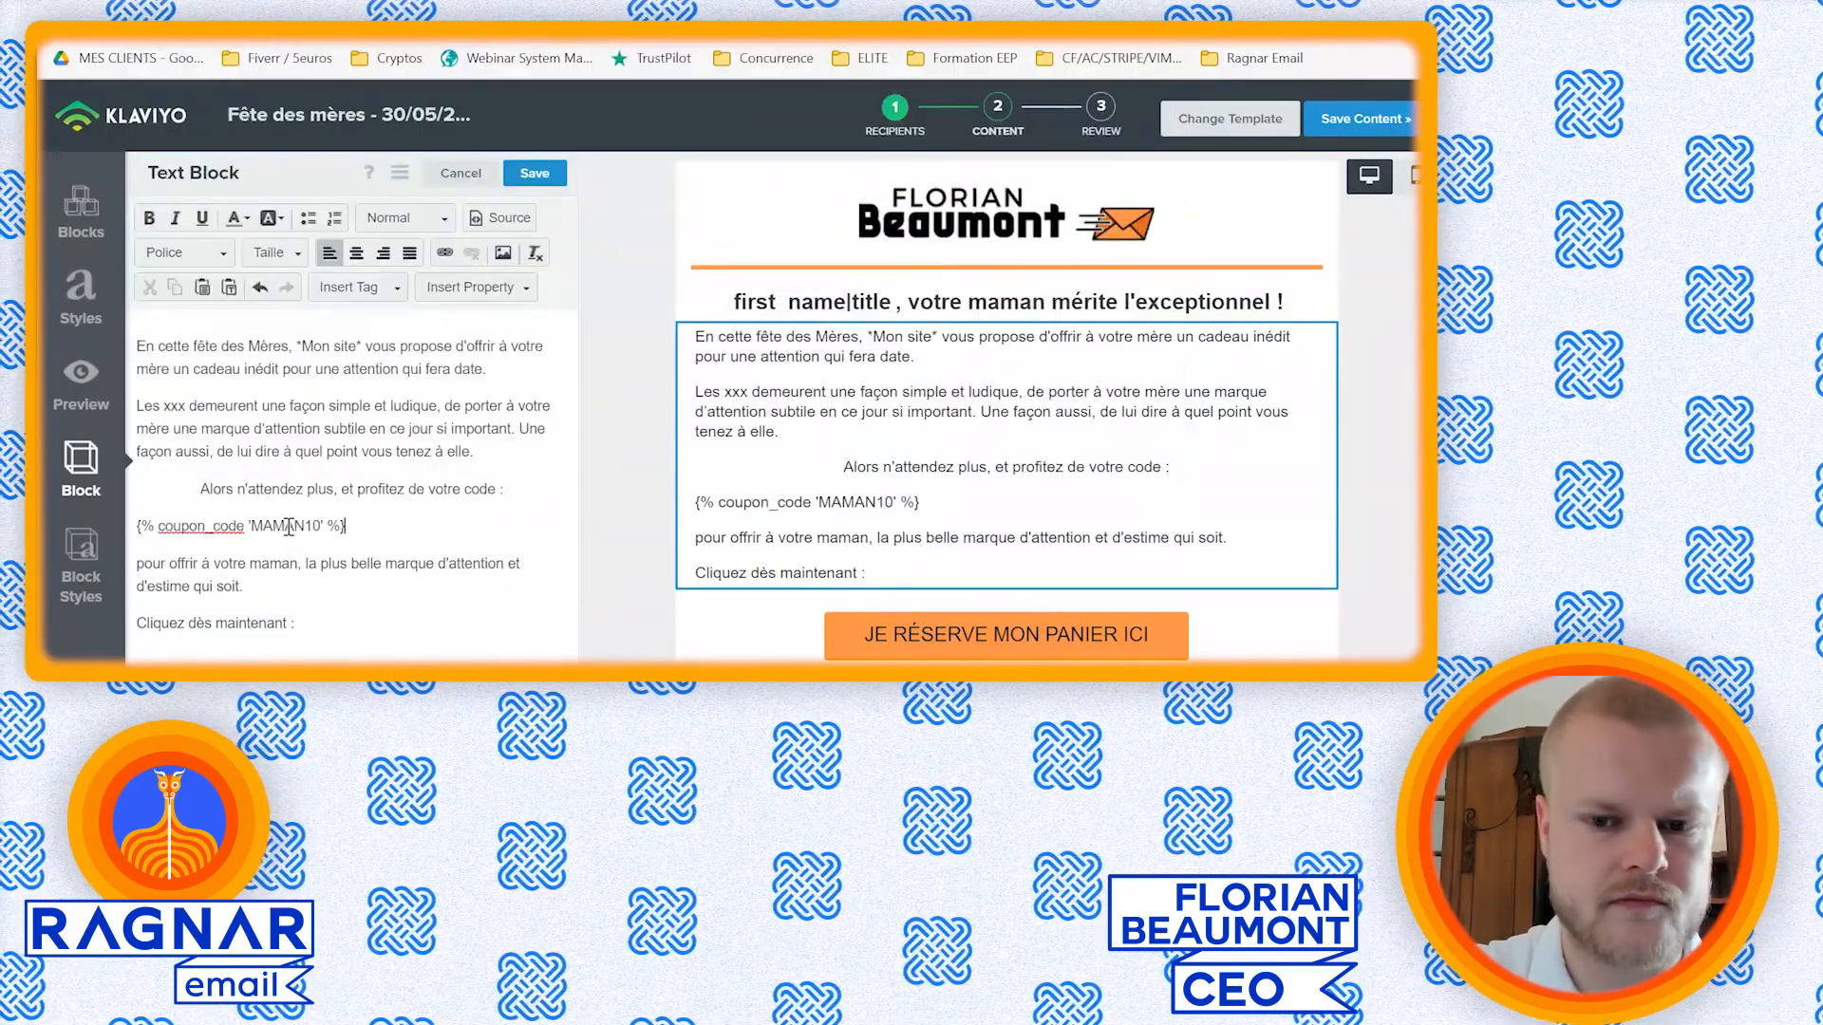
- Center and bold the coupon code tag, and center the "Pour offrir à votre maman" sentence below it
left_click(355, 253)
key("shift+Home")
left_click(149, 217)
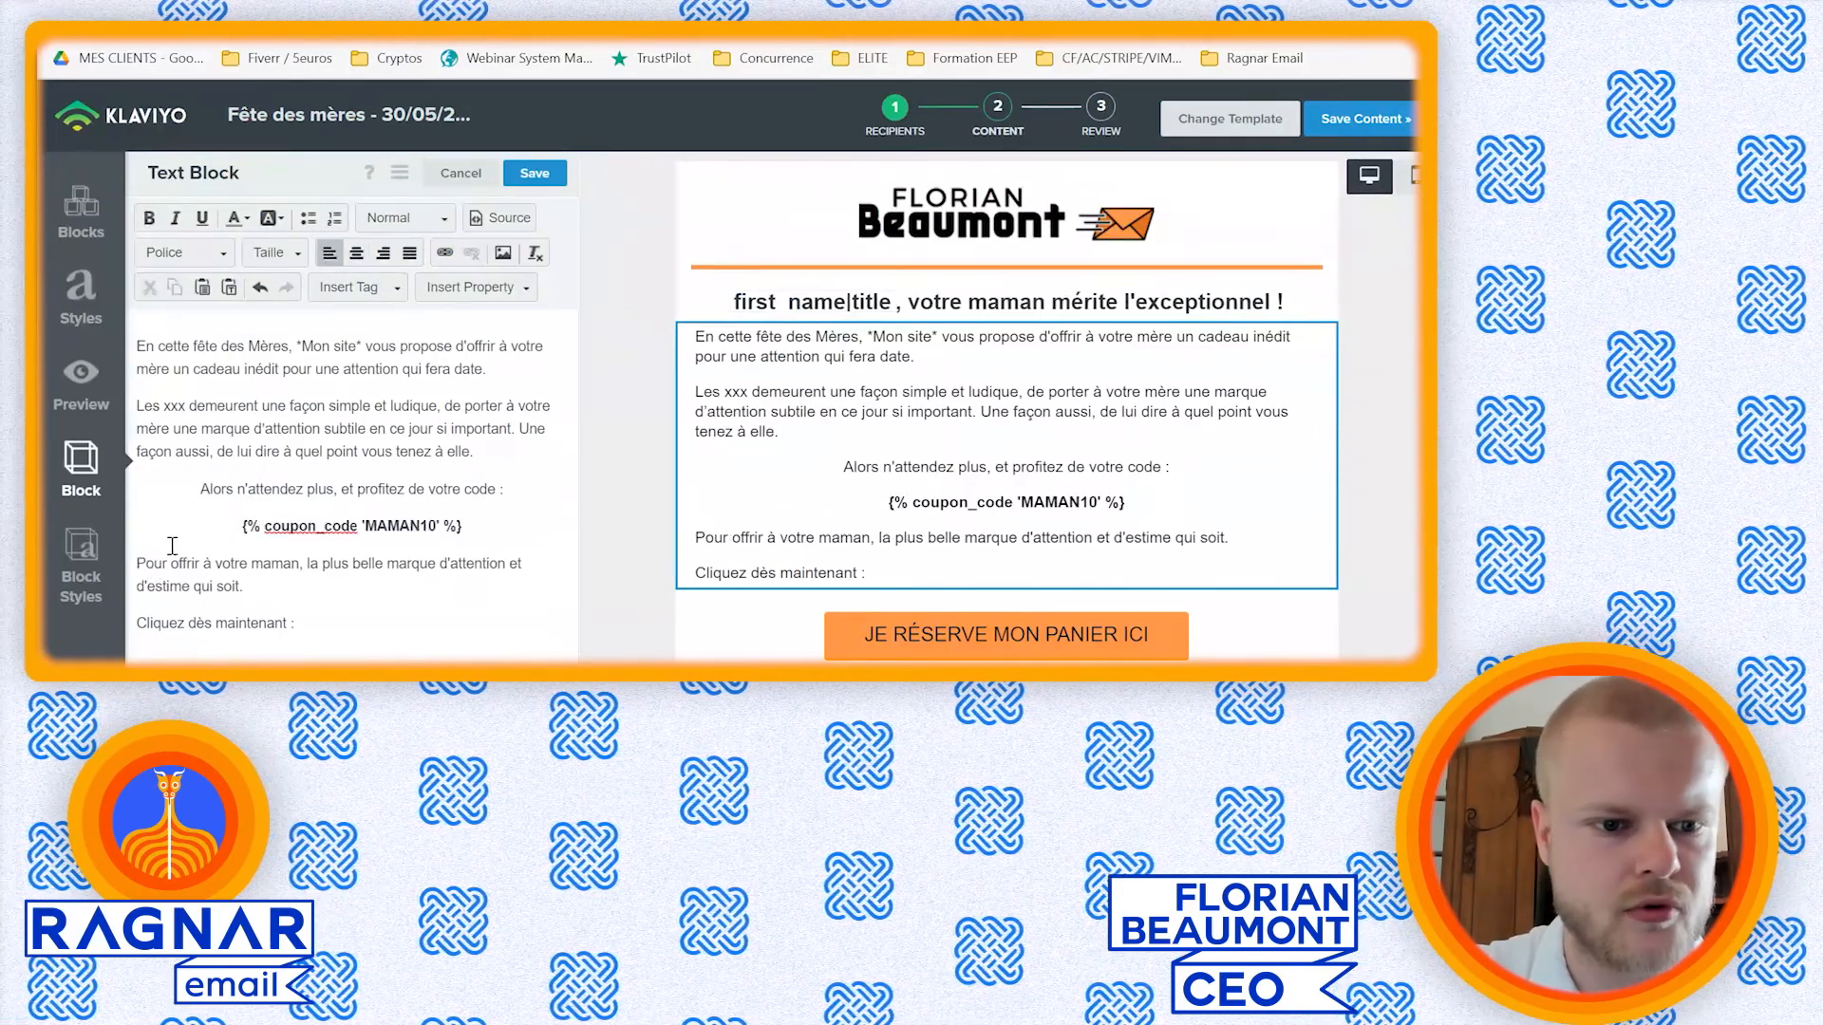
left_click(356, 253)
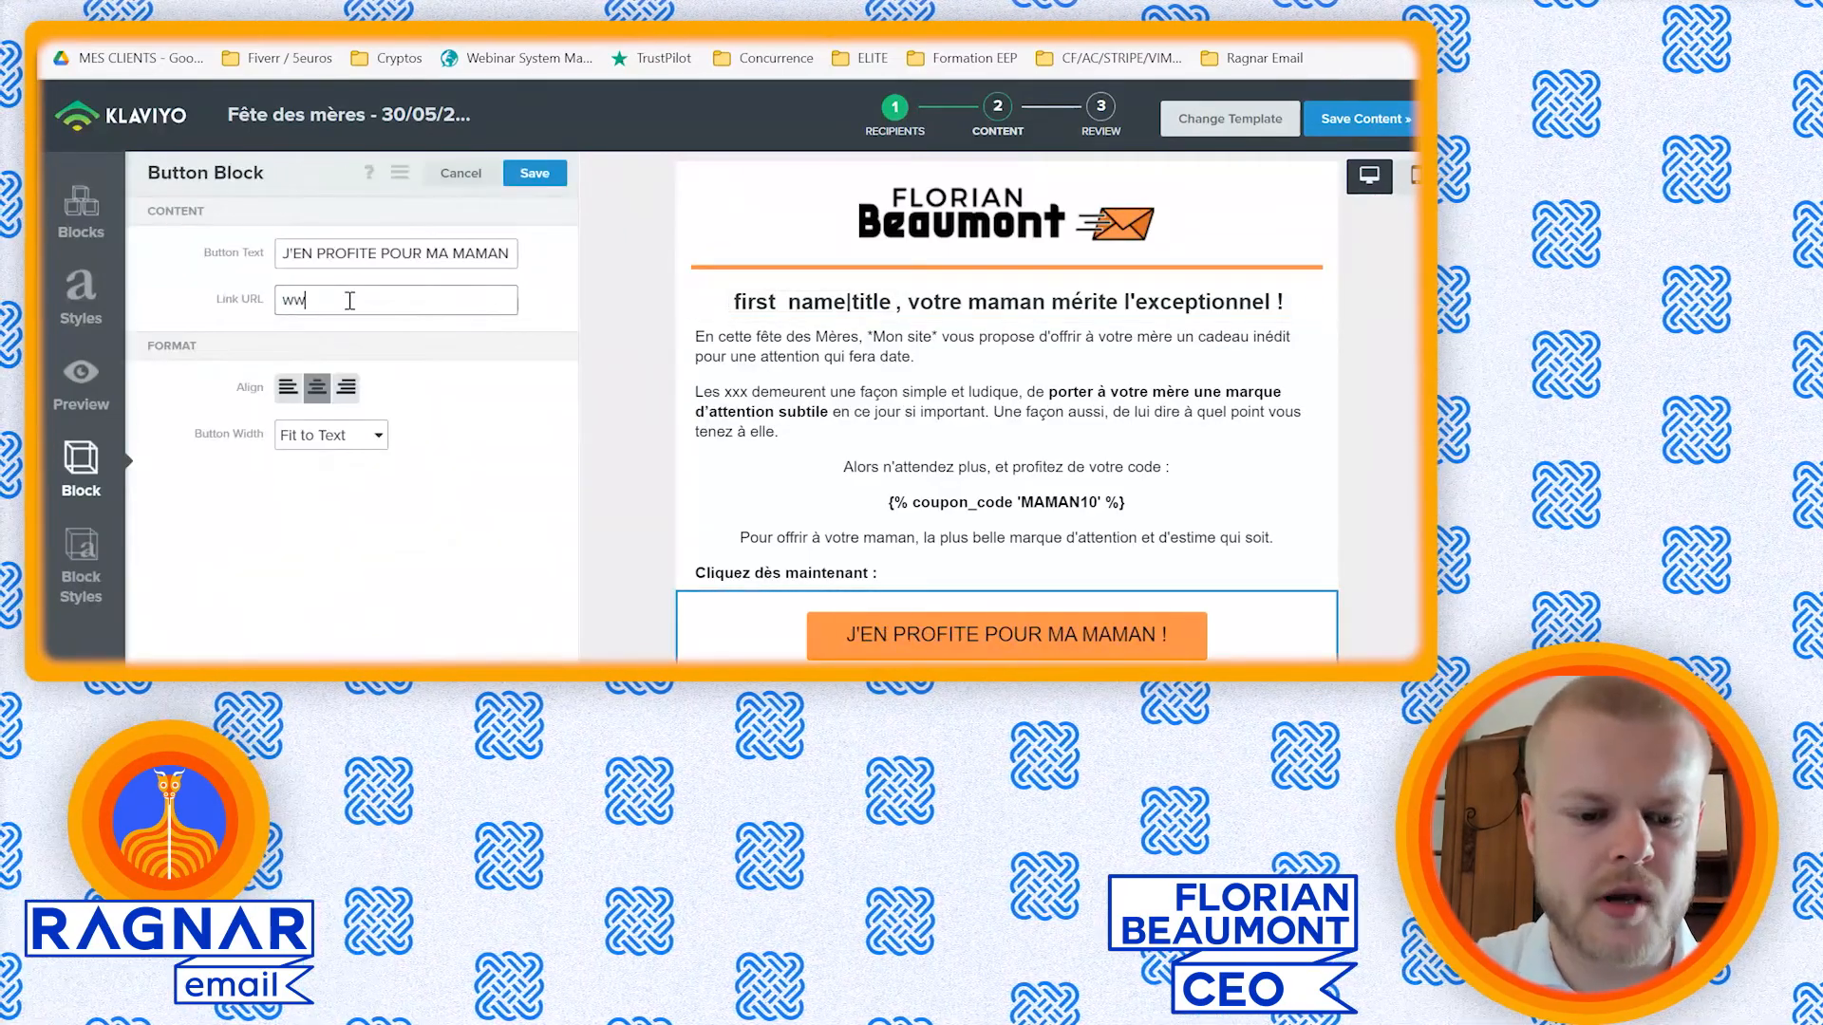
- Link the "J'EN PROFITE POUR MA MAMAN !" button to the shop website's /collections/fetedesmere page and save the block
type("w.florianbeaumont.com")
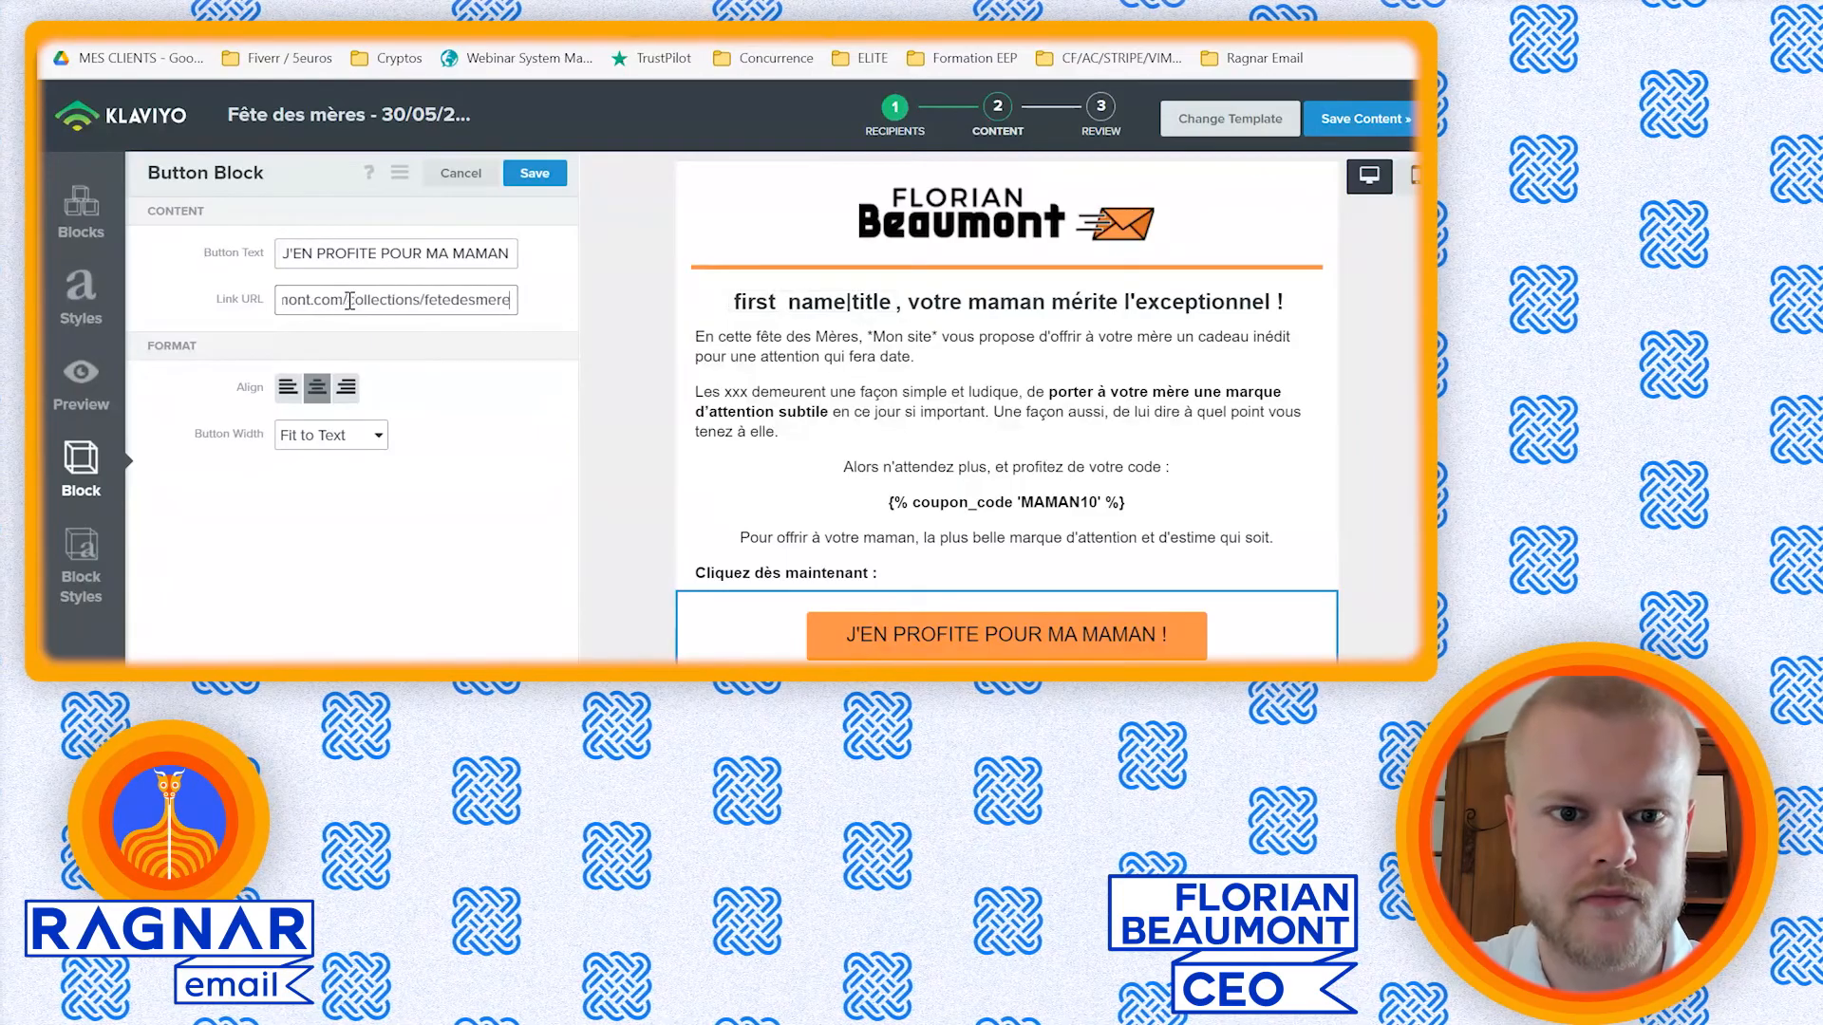
left_click(536, 180)
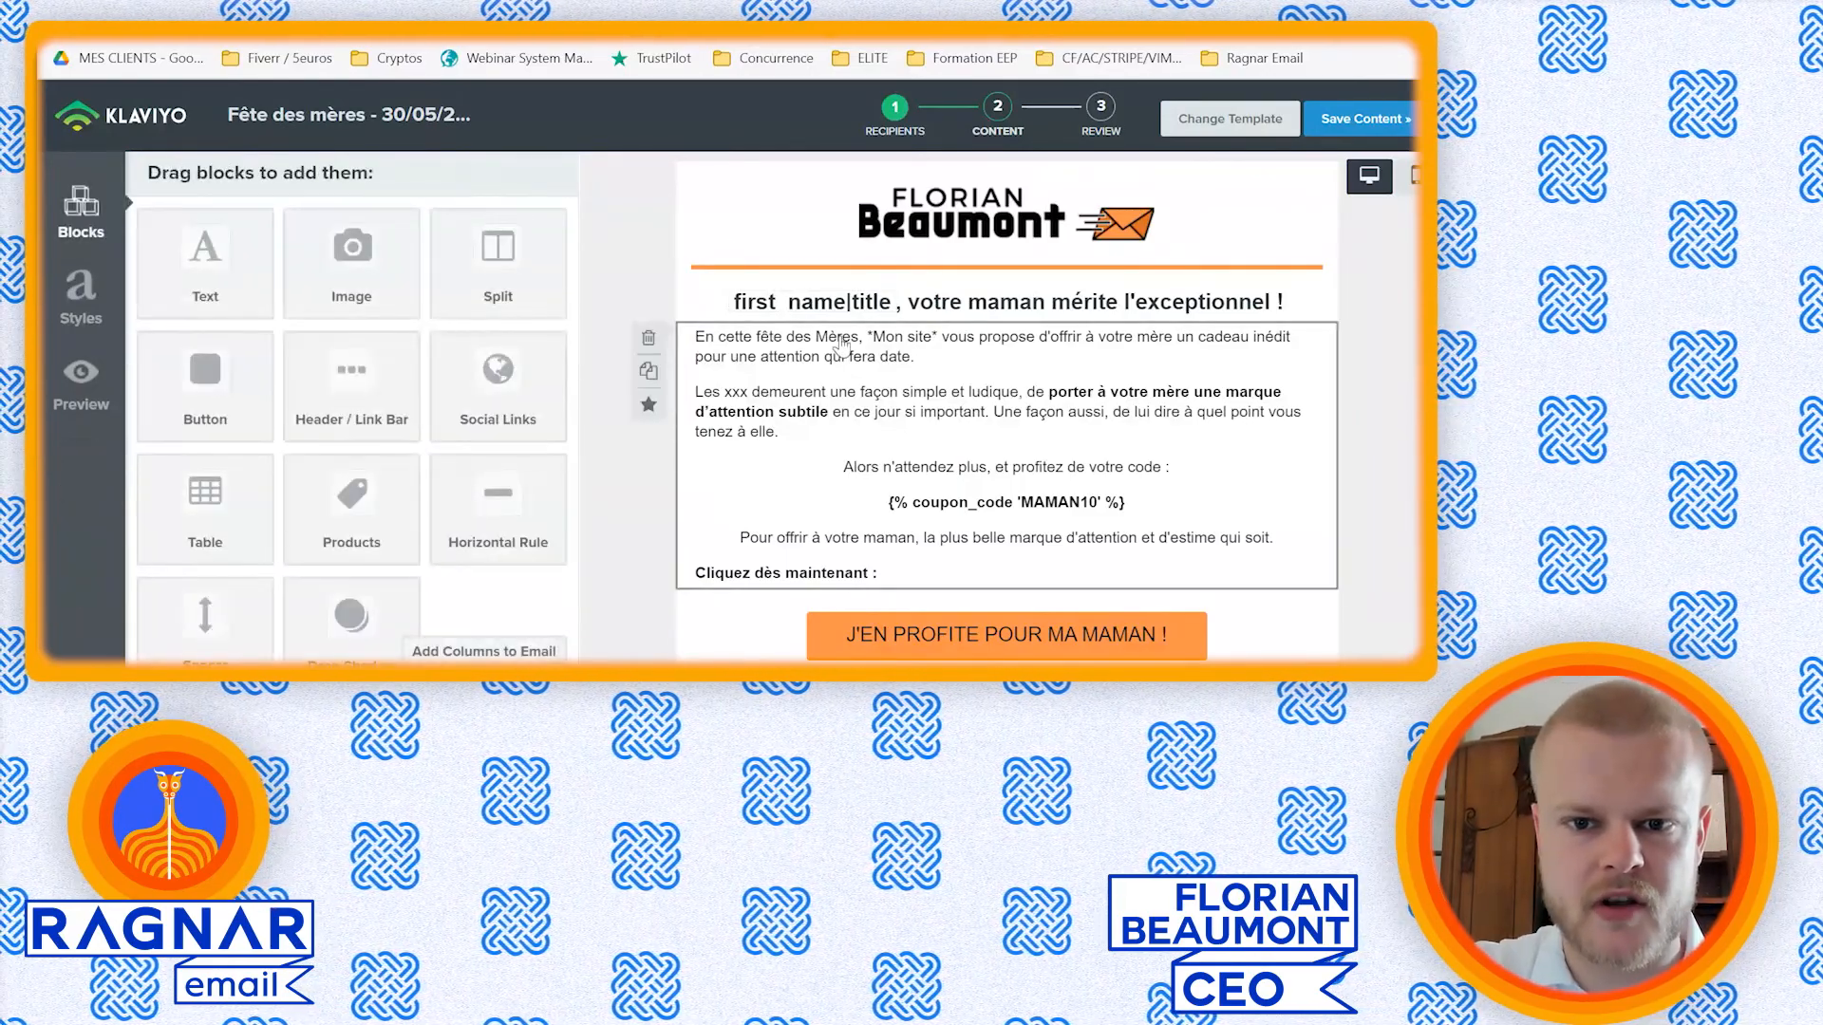
- Increase the top padding of the body text block below the heading and save the block
left_click(828, 338)
left_click(80, 561)
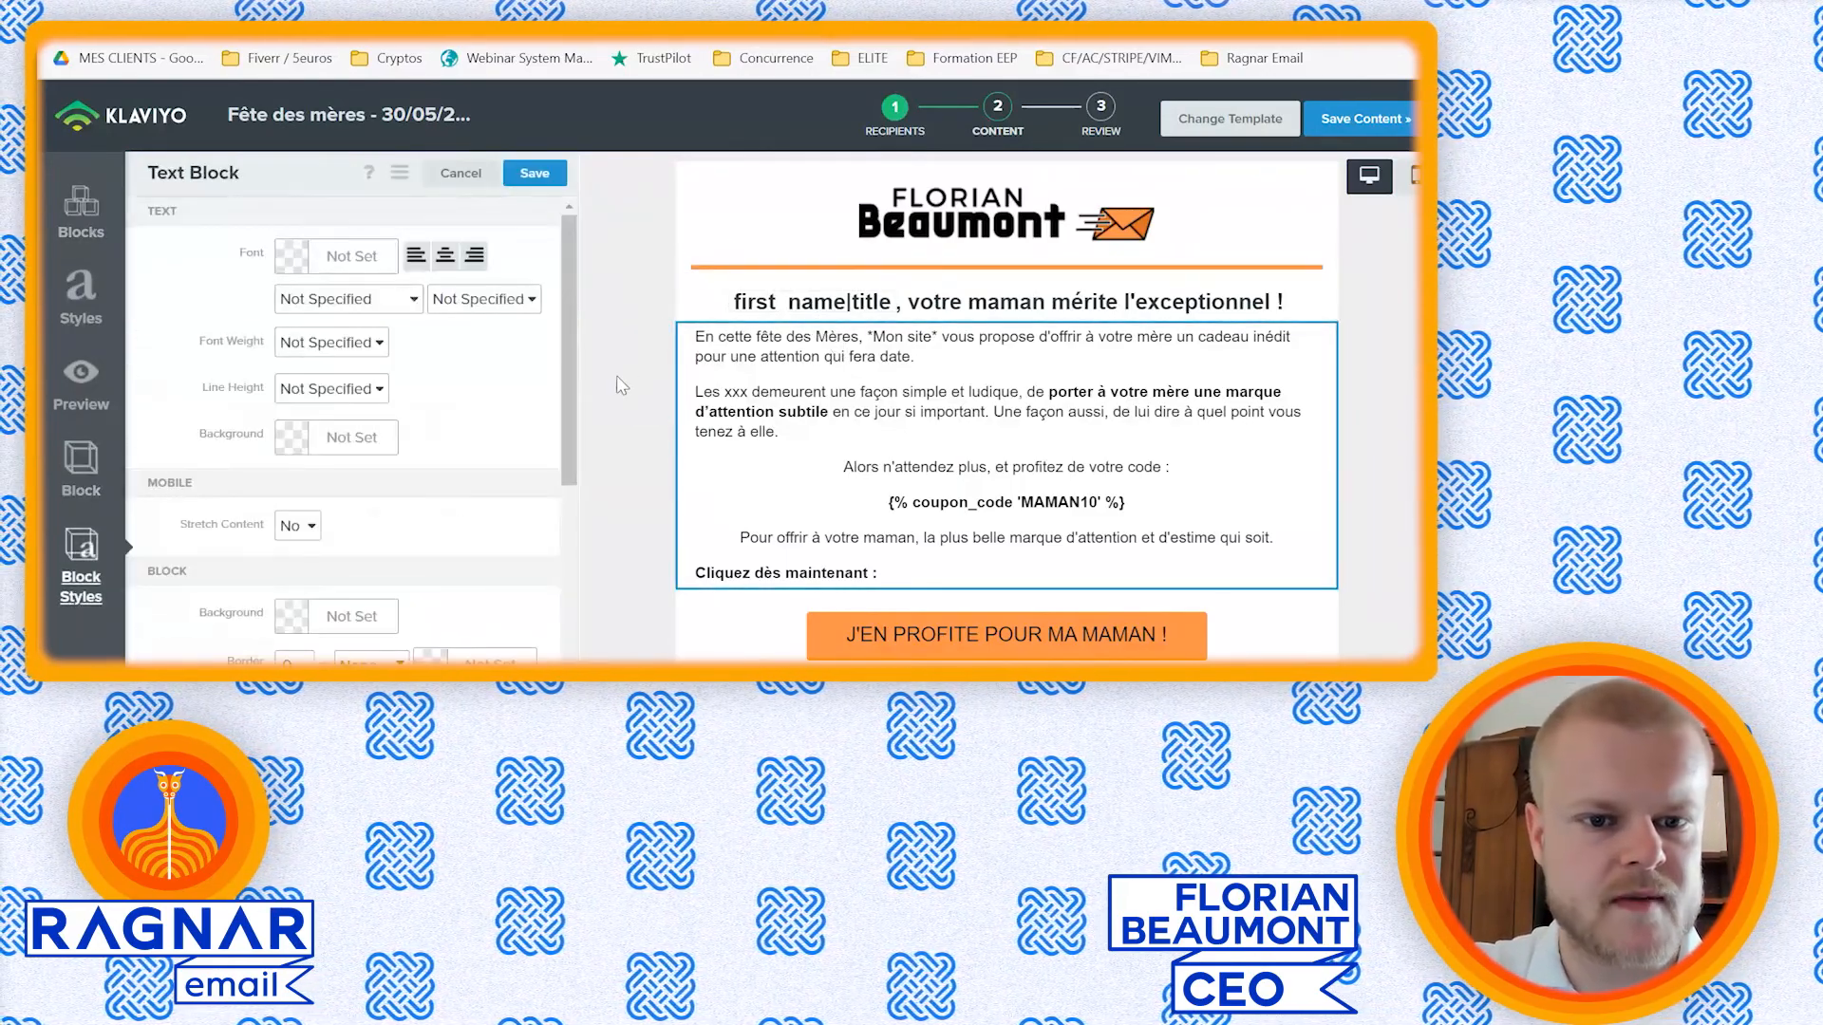
left_click_drag(567, 395, 570, 530)
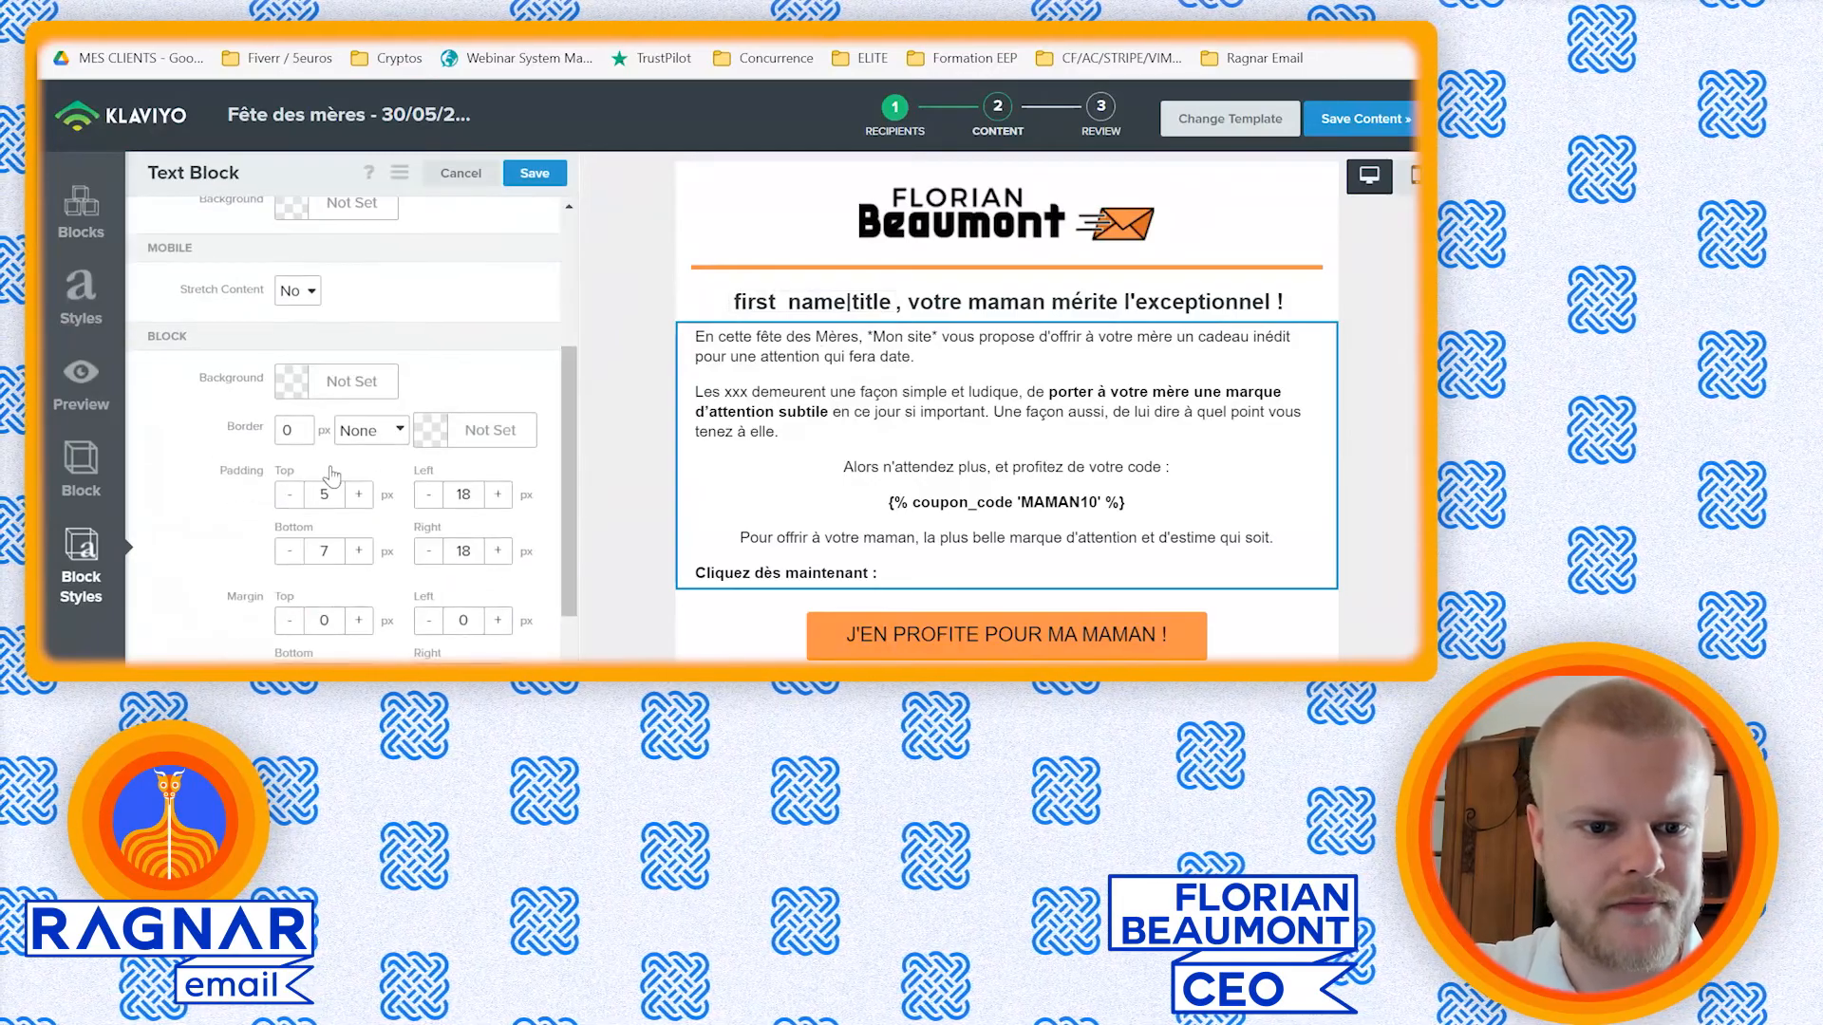
left_click(359, 495)
left_click(359, 495)
left_click(359, 494)
left_click(359, 494)
left_click(359, 494)
left_click(358, 494)
left_click(359, 494)
left_click(535, 175)
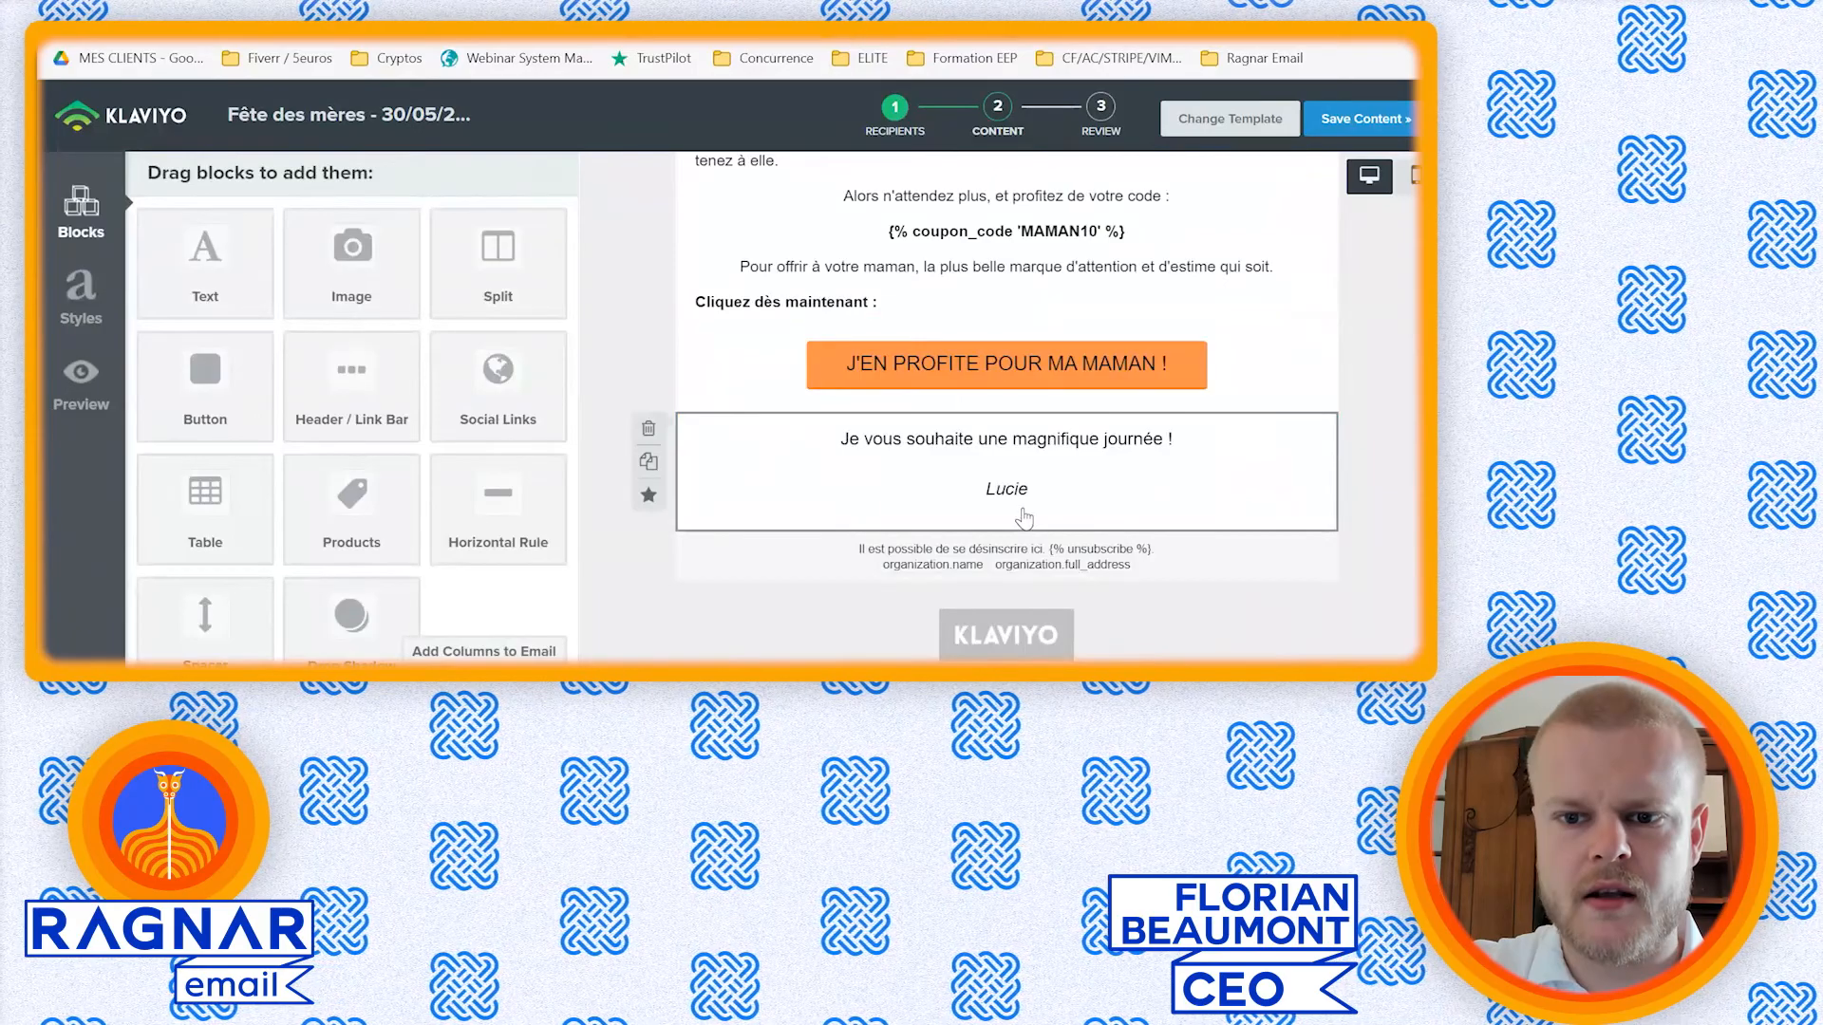
- Set the closing line "Je vous souhaite une magnifique journée !" and its signature to font size 14 and save the block
left_click(1025, 510)
left_click_drag(332, 453, 185, 338)
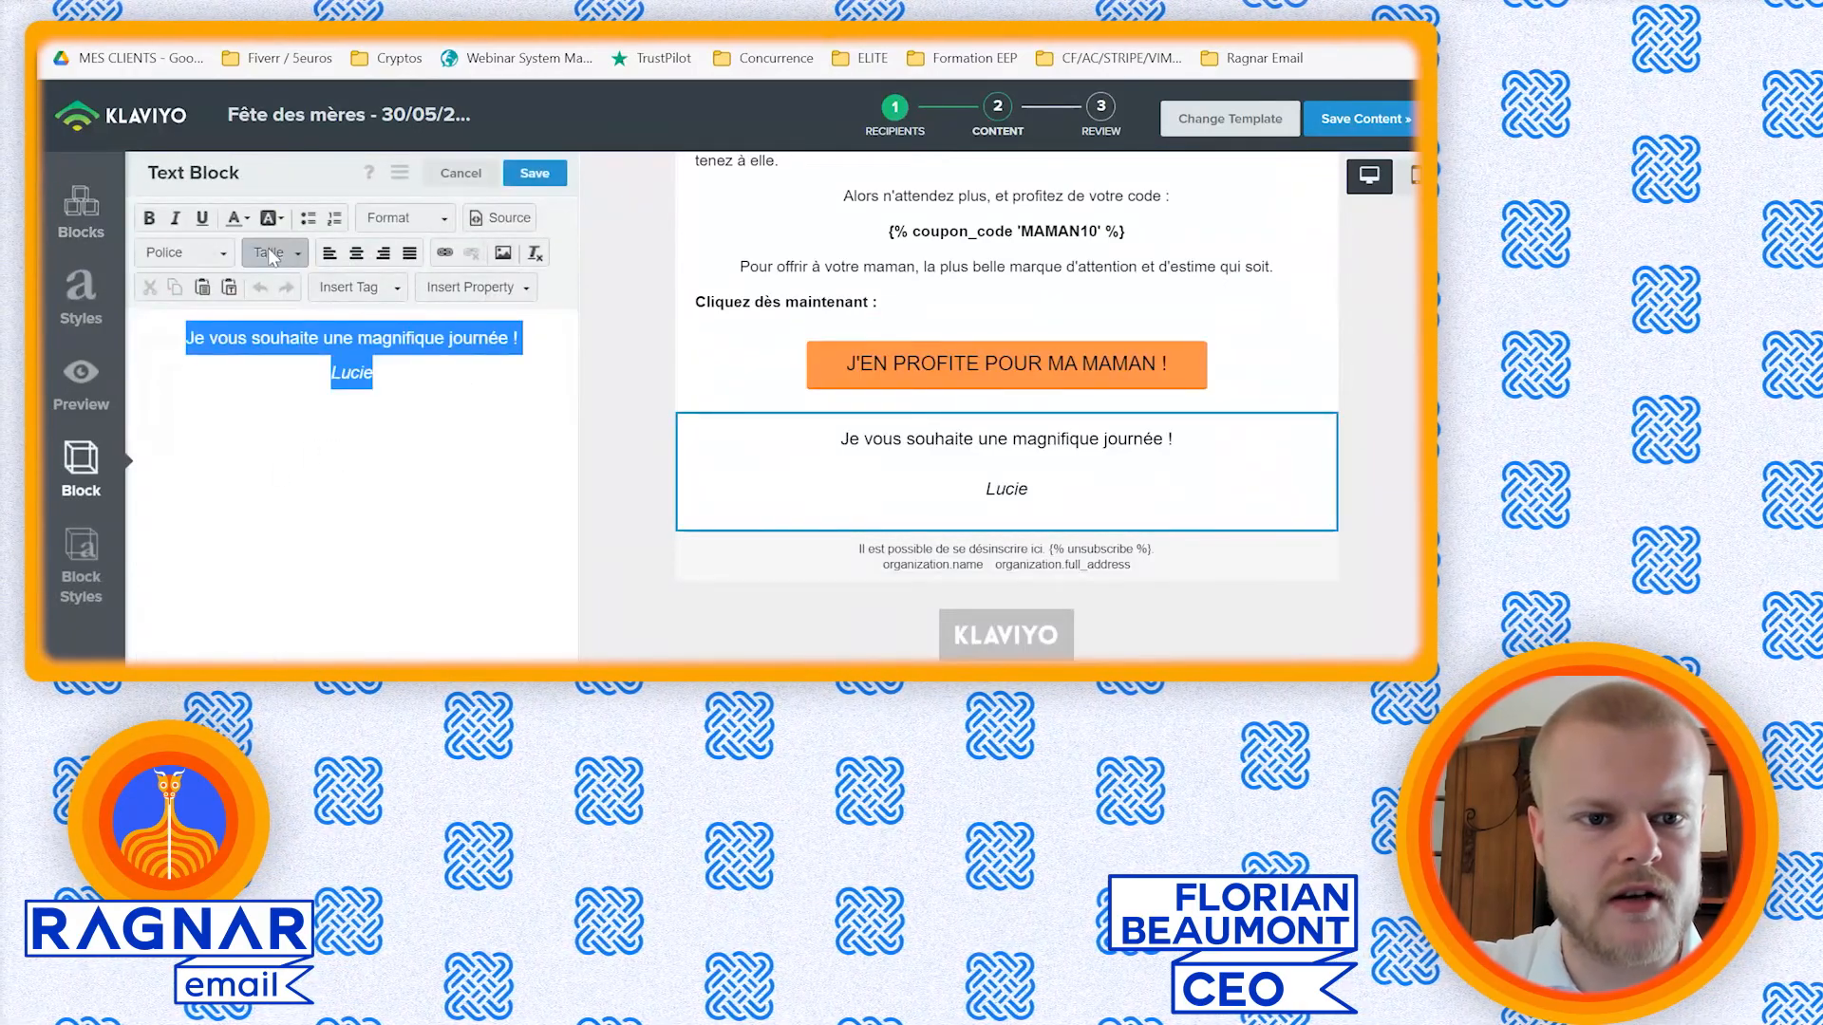
left_click(269, 252)
left_click(378, 445)
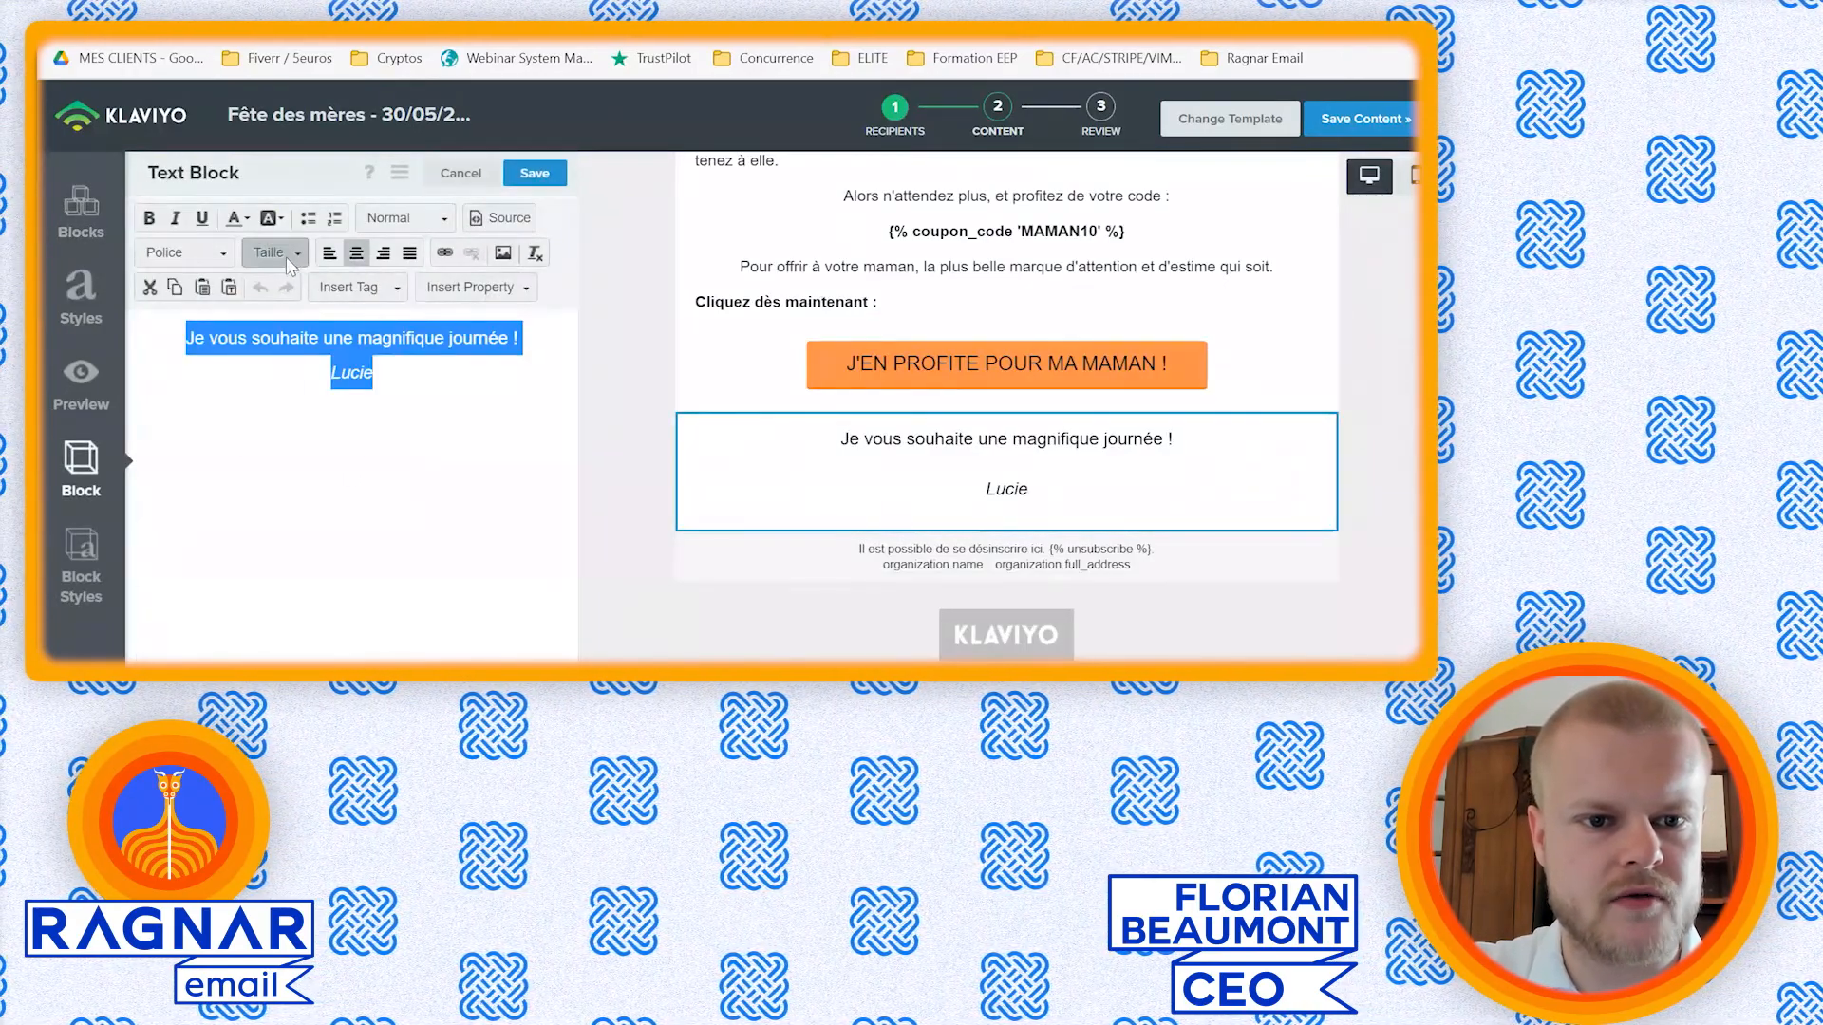
left_click(292, 254)
left_click(260, 441)
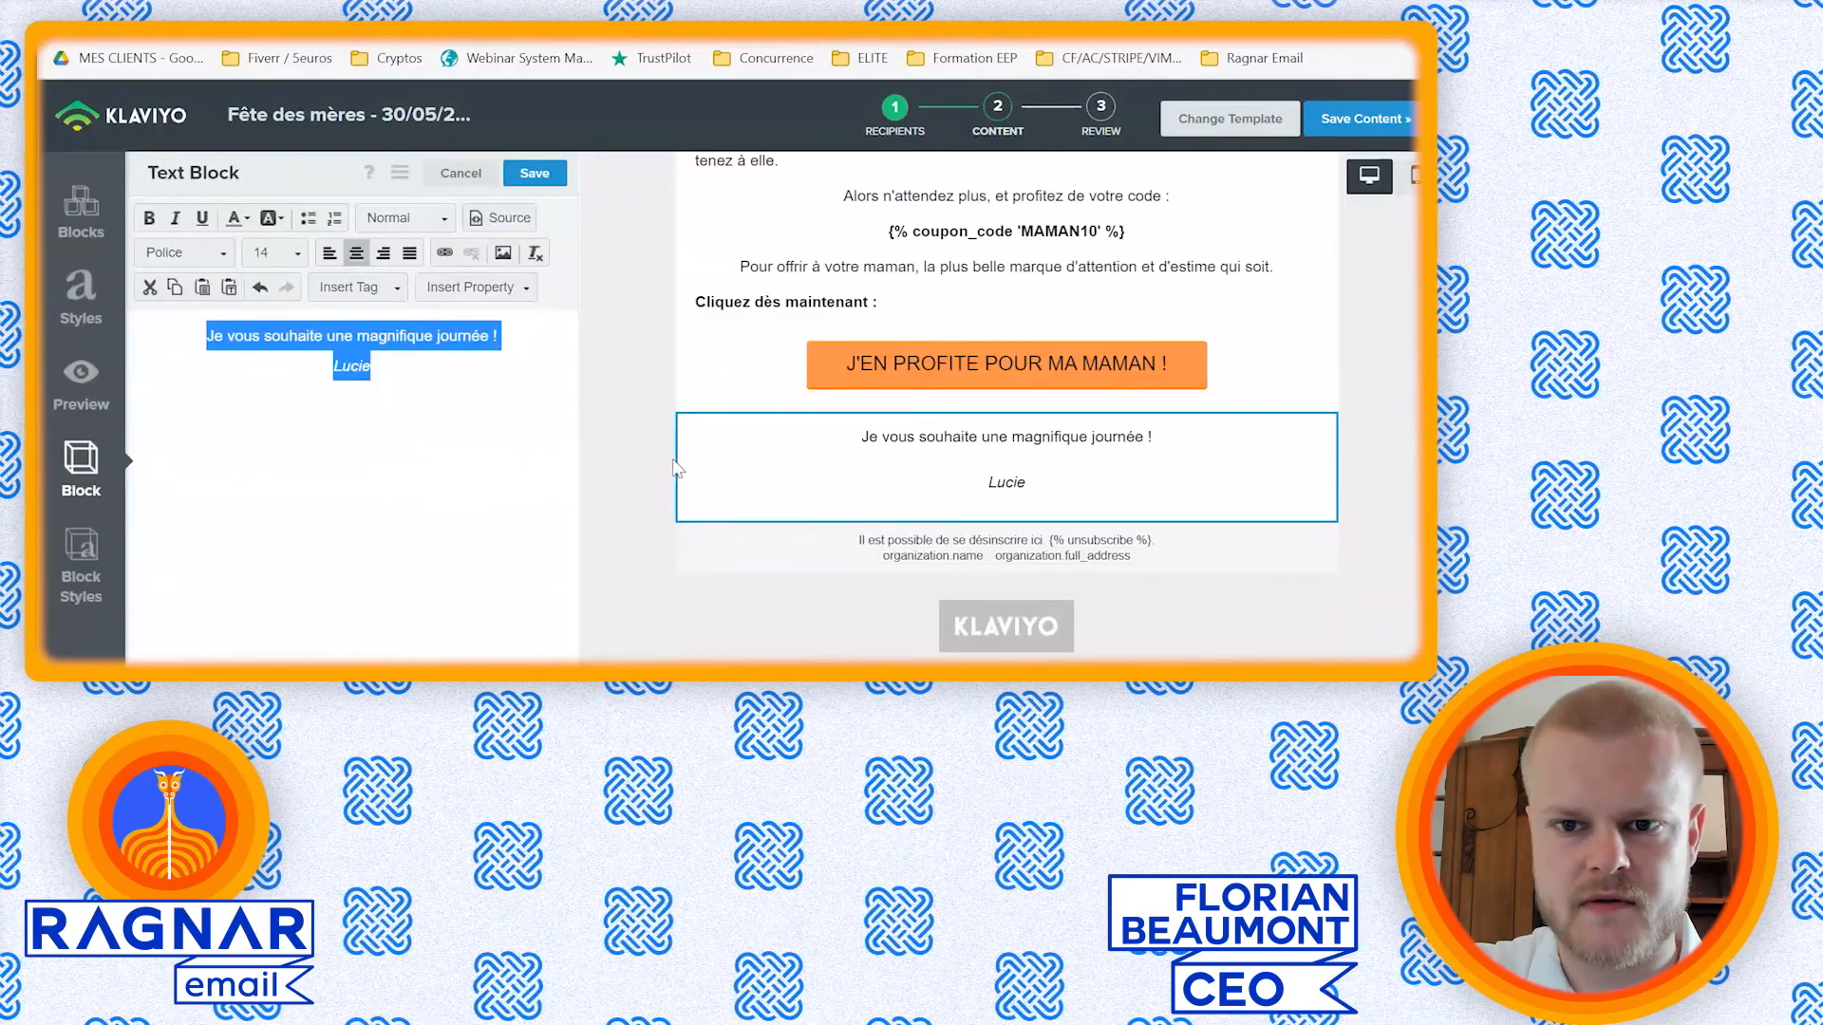
left_click(534, 172)
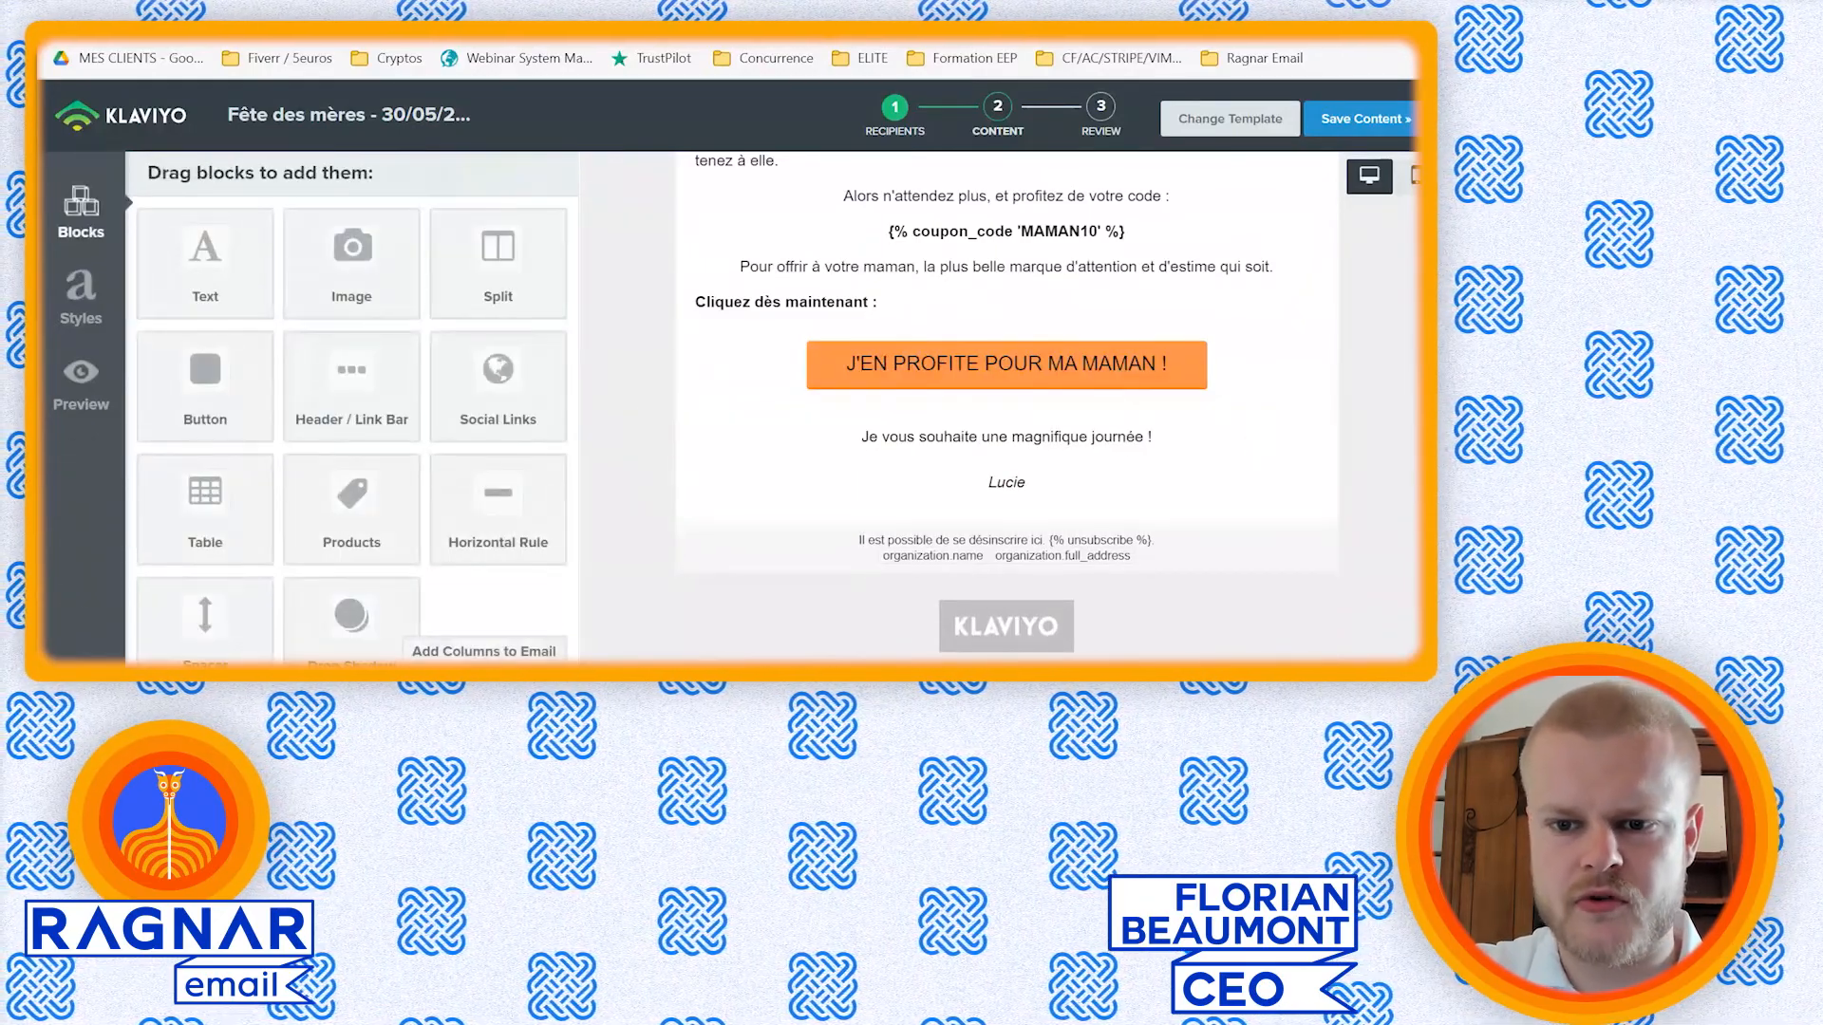
- Save the email content, check the rendered email preview, and review the campaign's settings before sending
scroll(920, 313, "down", 3)
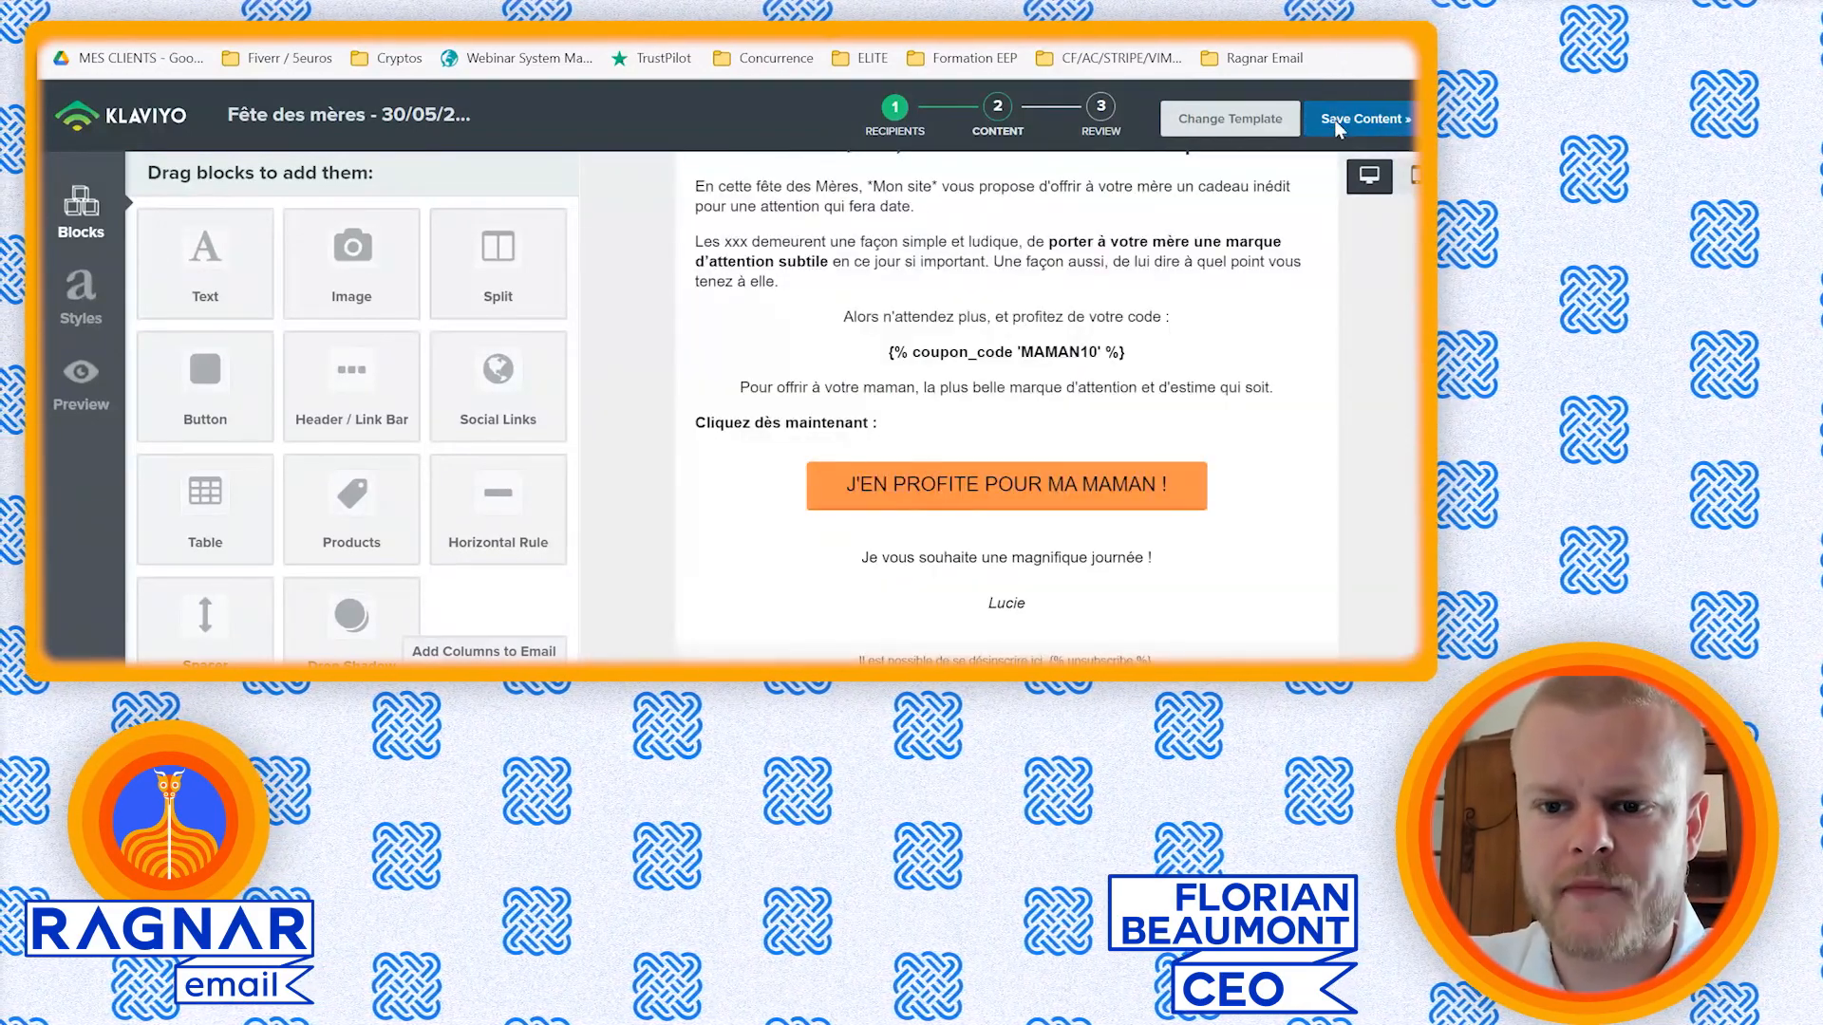
left_click(1339, 122)
scroll(836, 380, "down", 5)
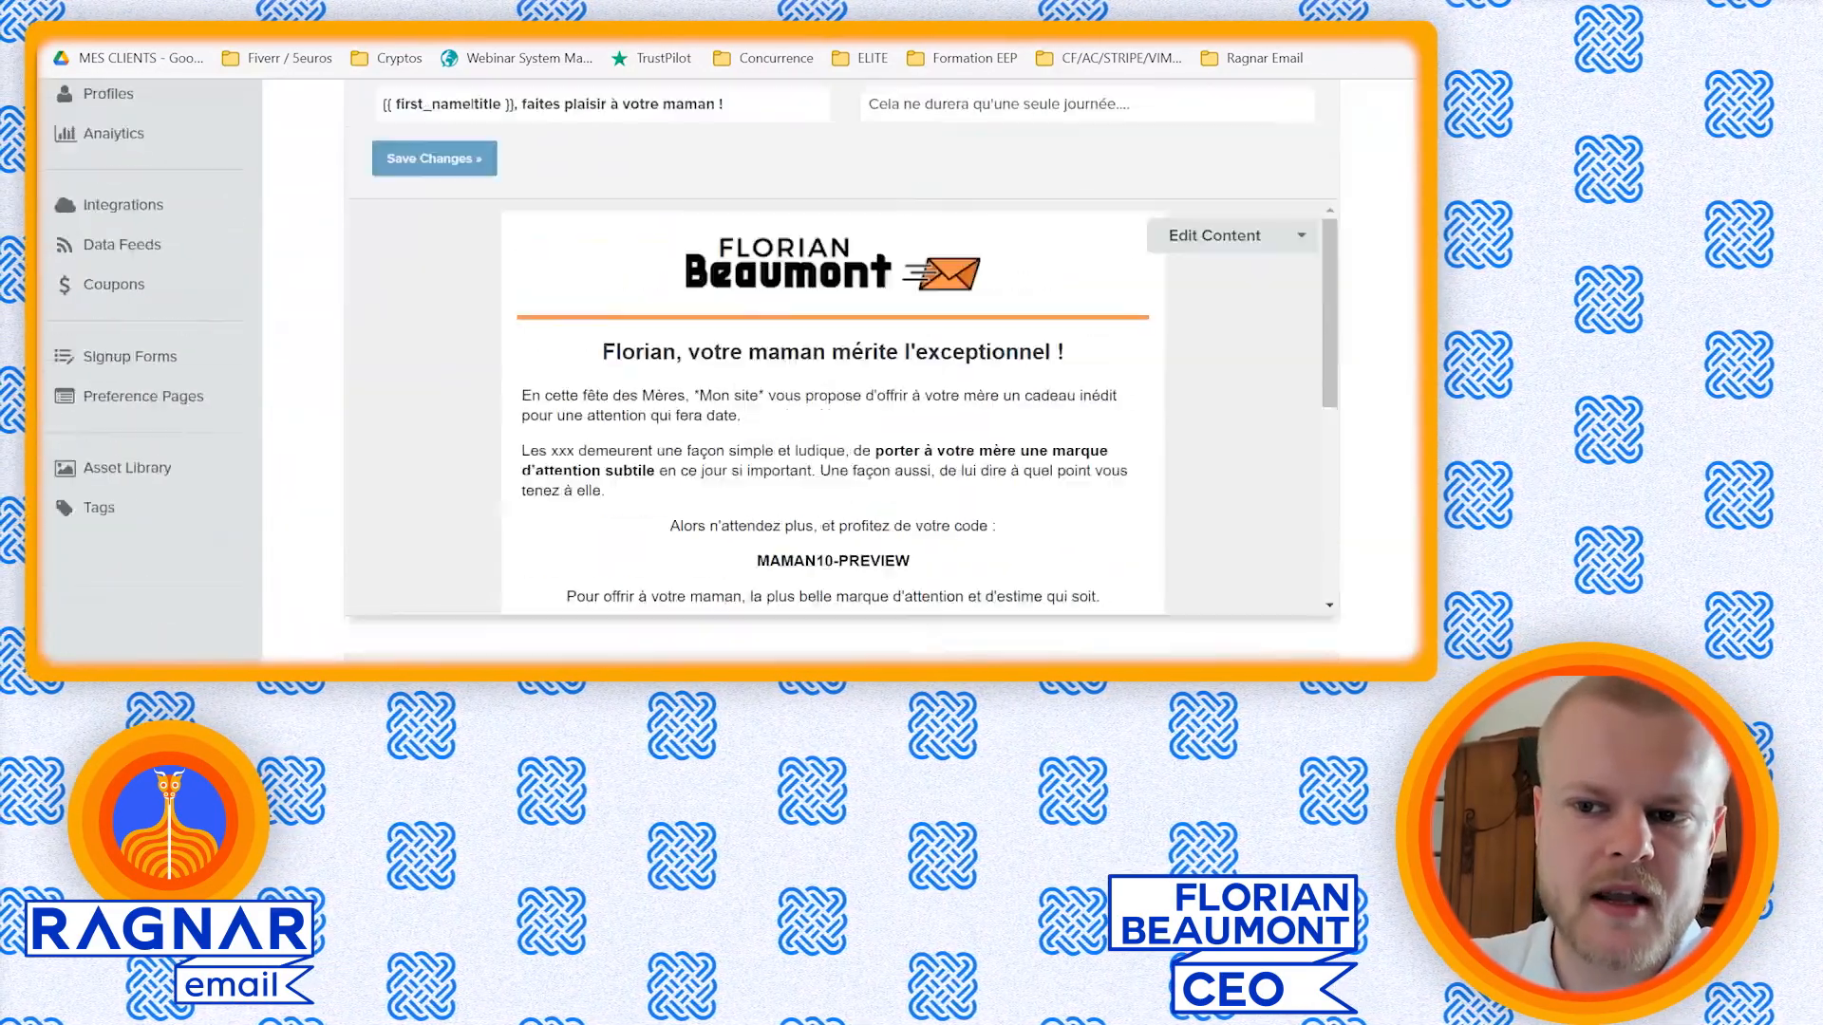
scroll(834, 379, "up", 1)
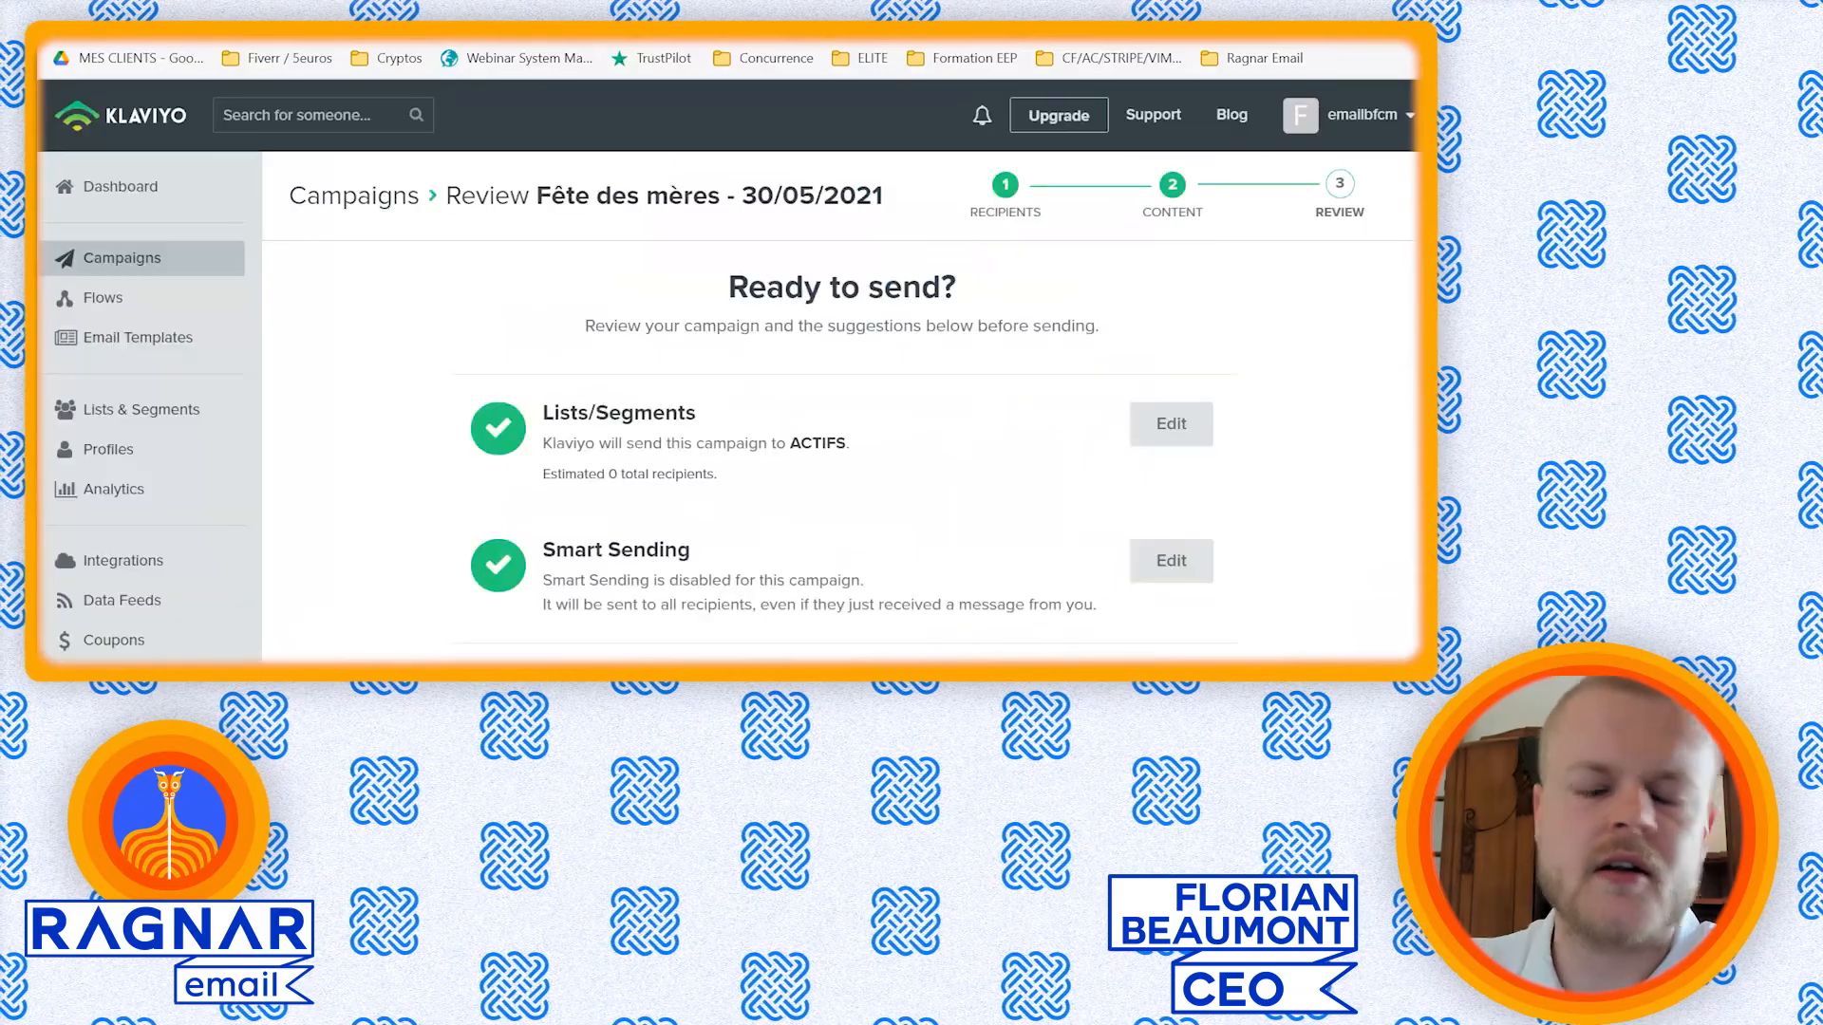
scroll(842, 380, "down", 6)
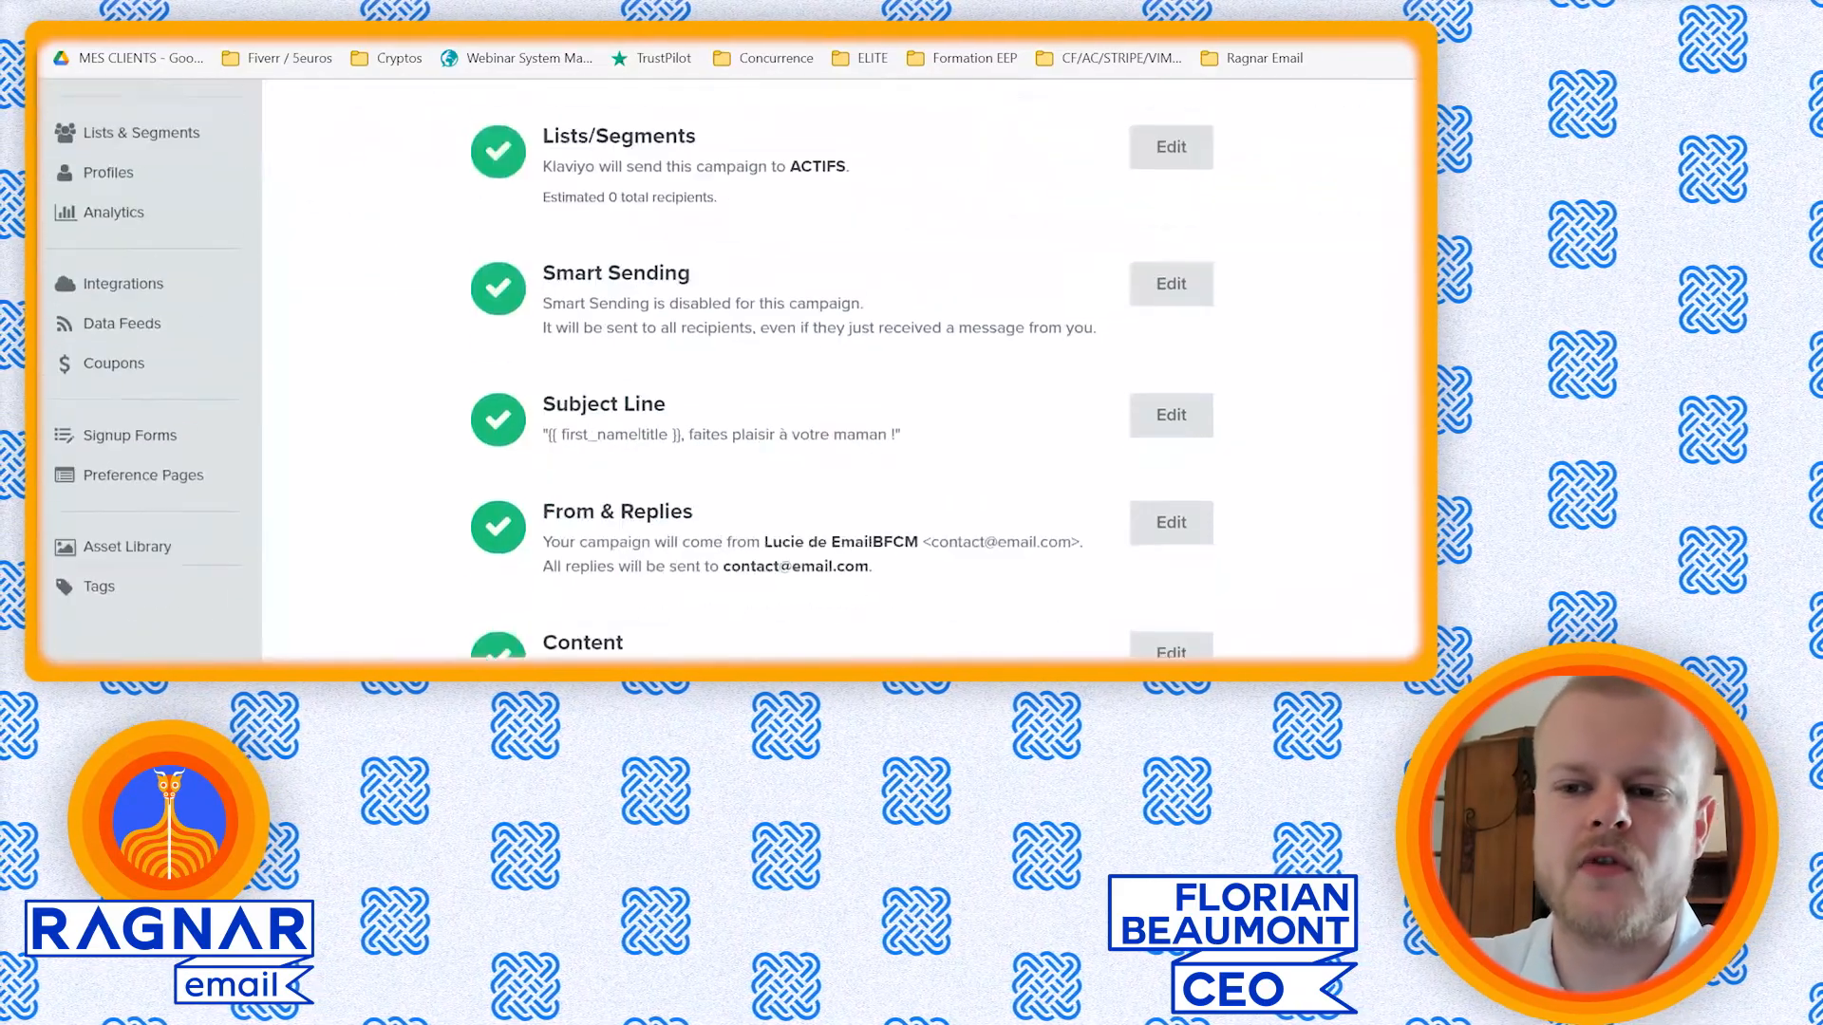
double_click(592, 509)
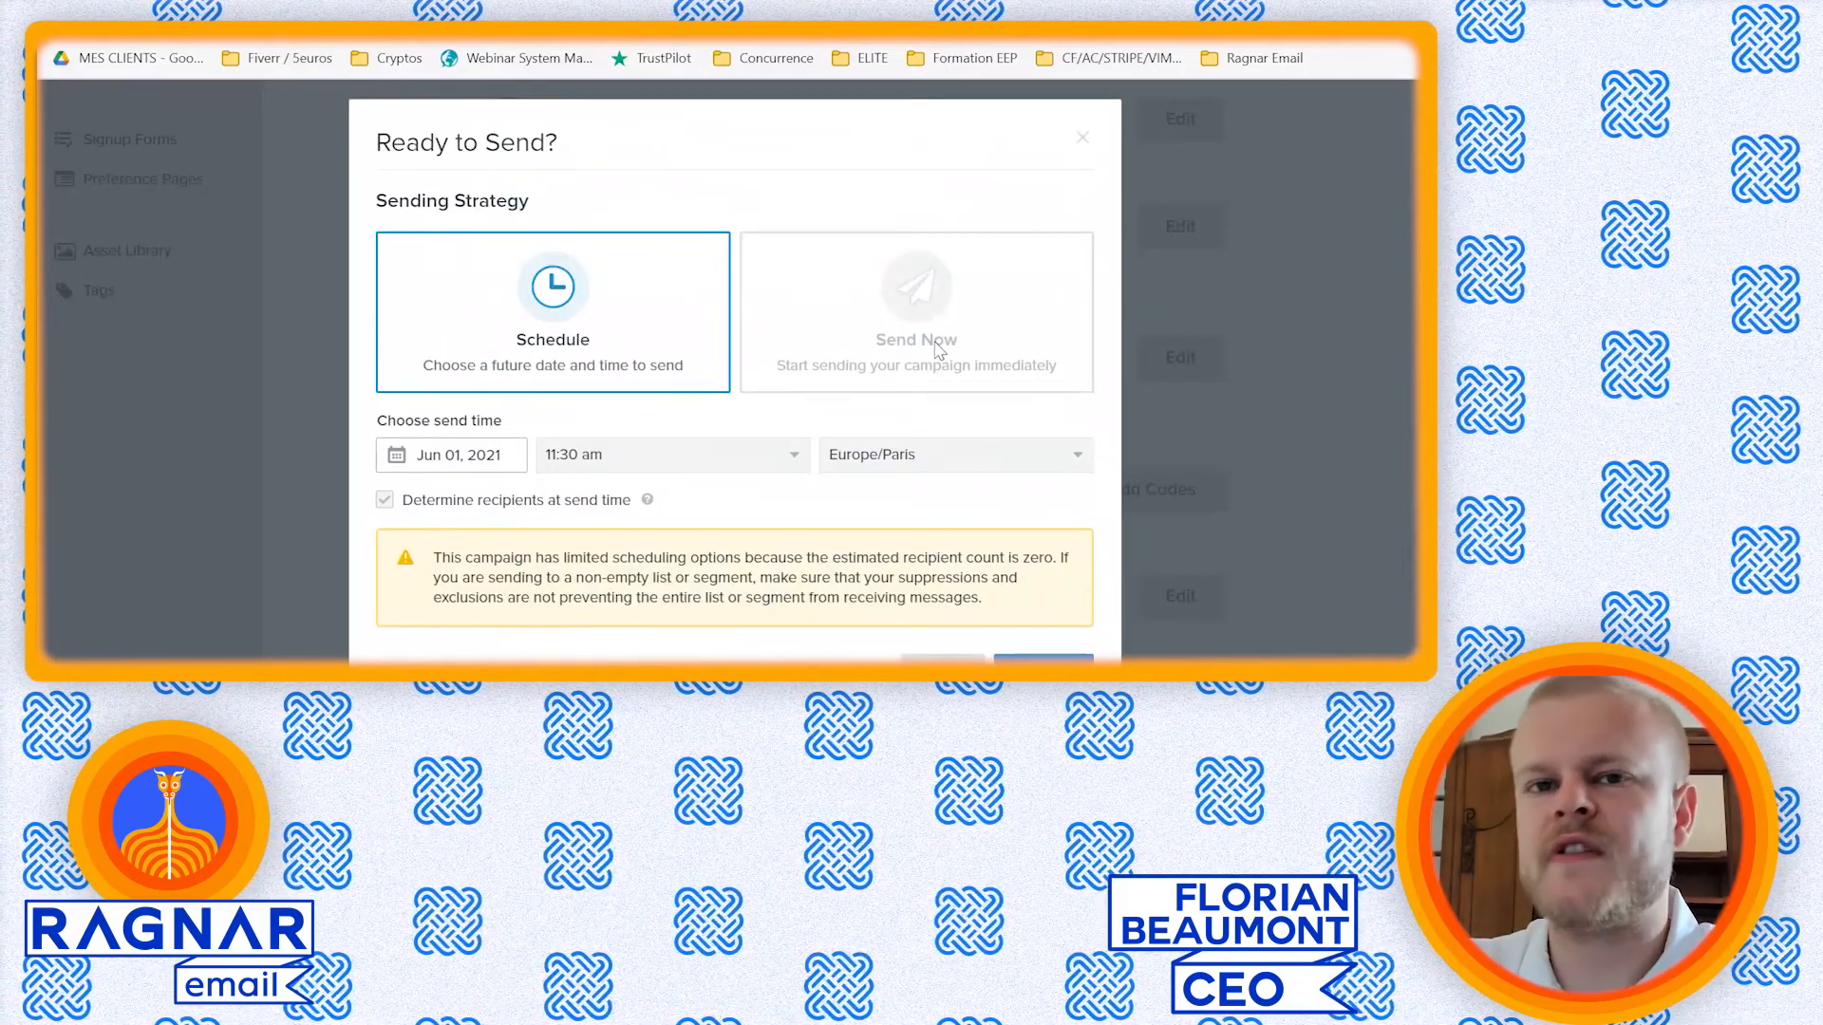
left_click(456, 456)
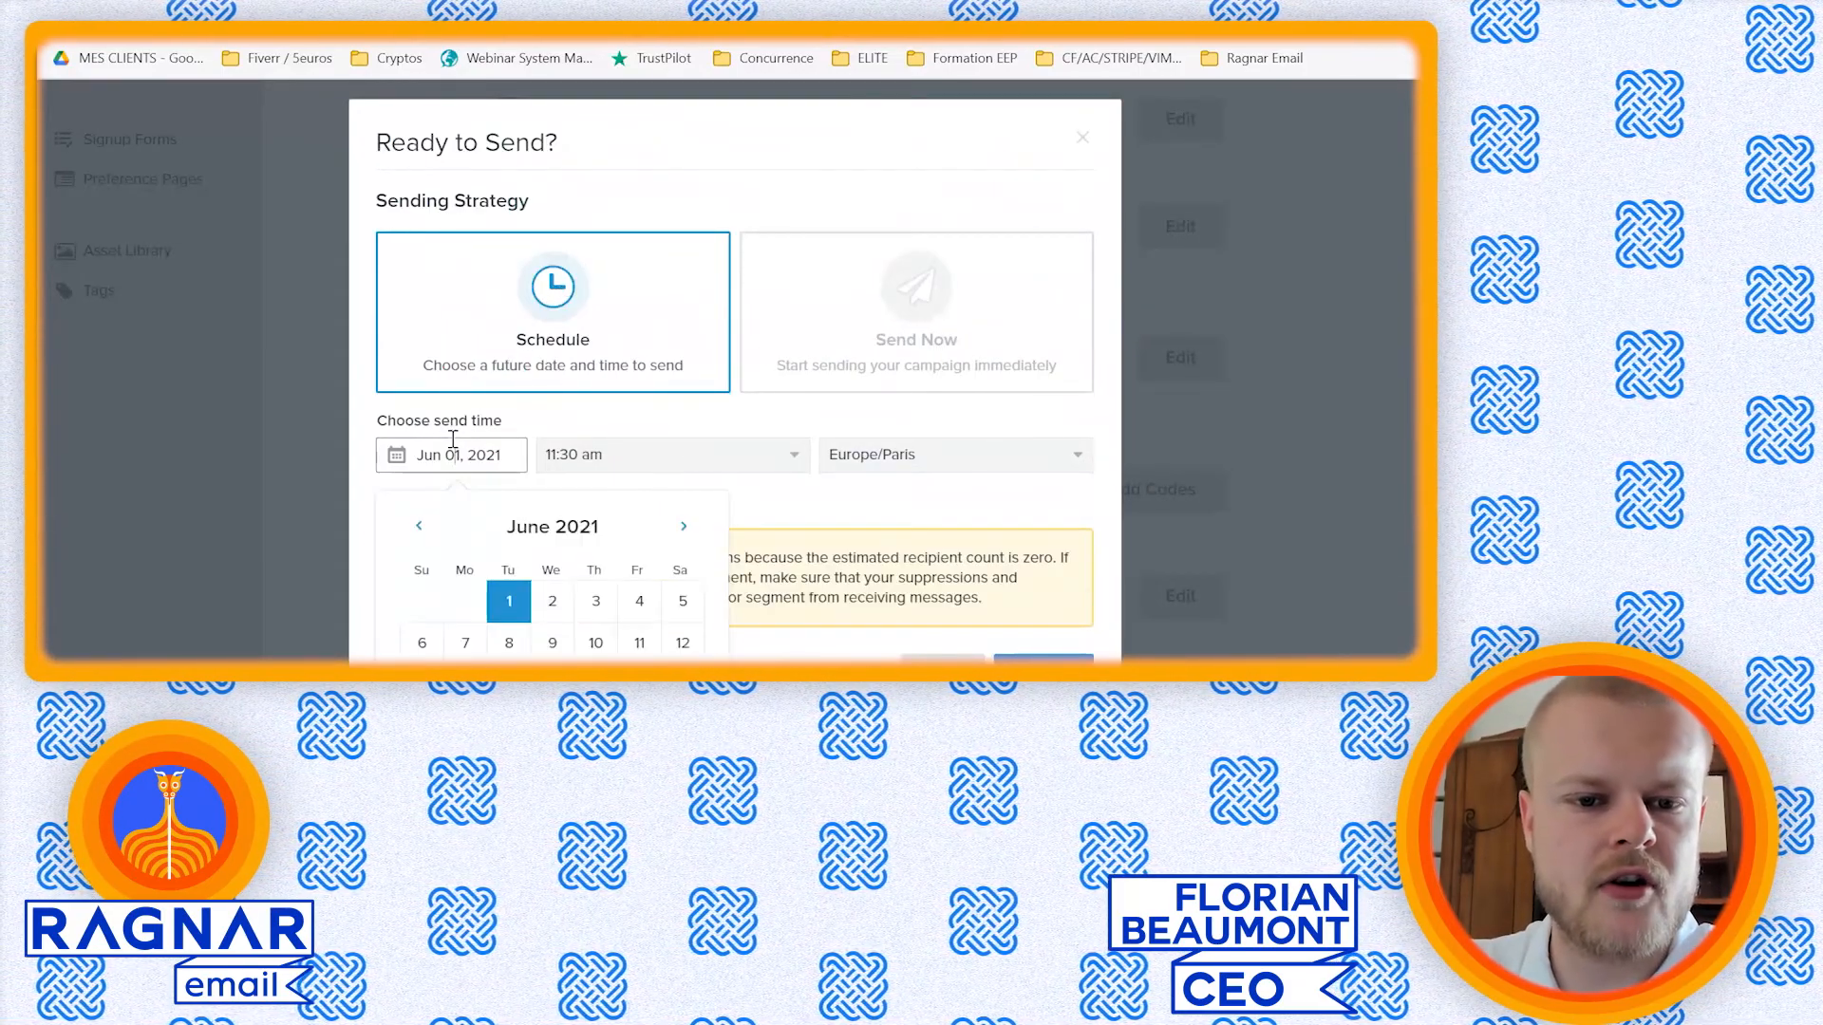
left_click(553, 598)
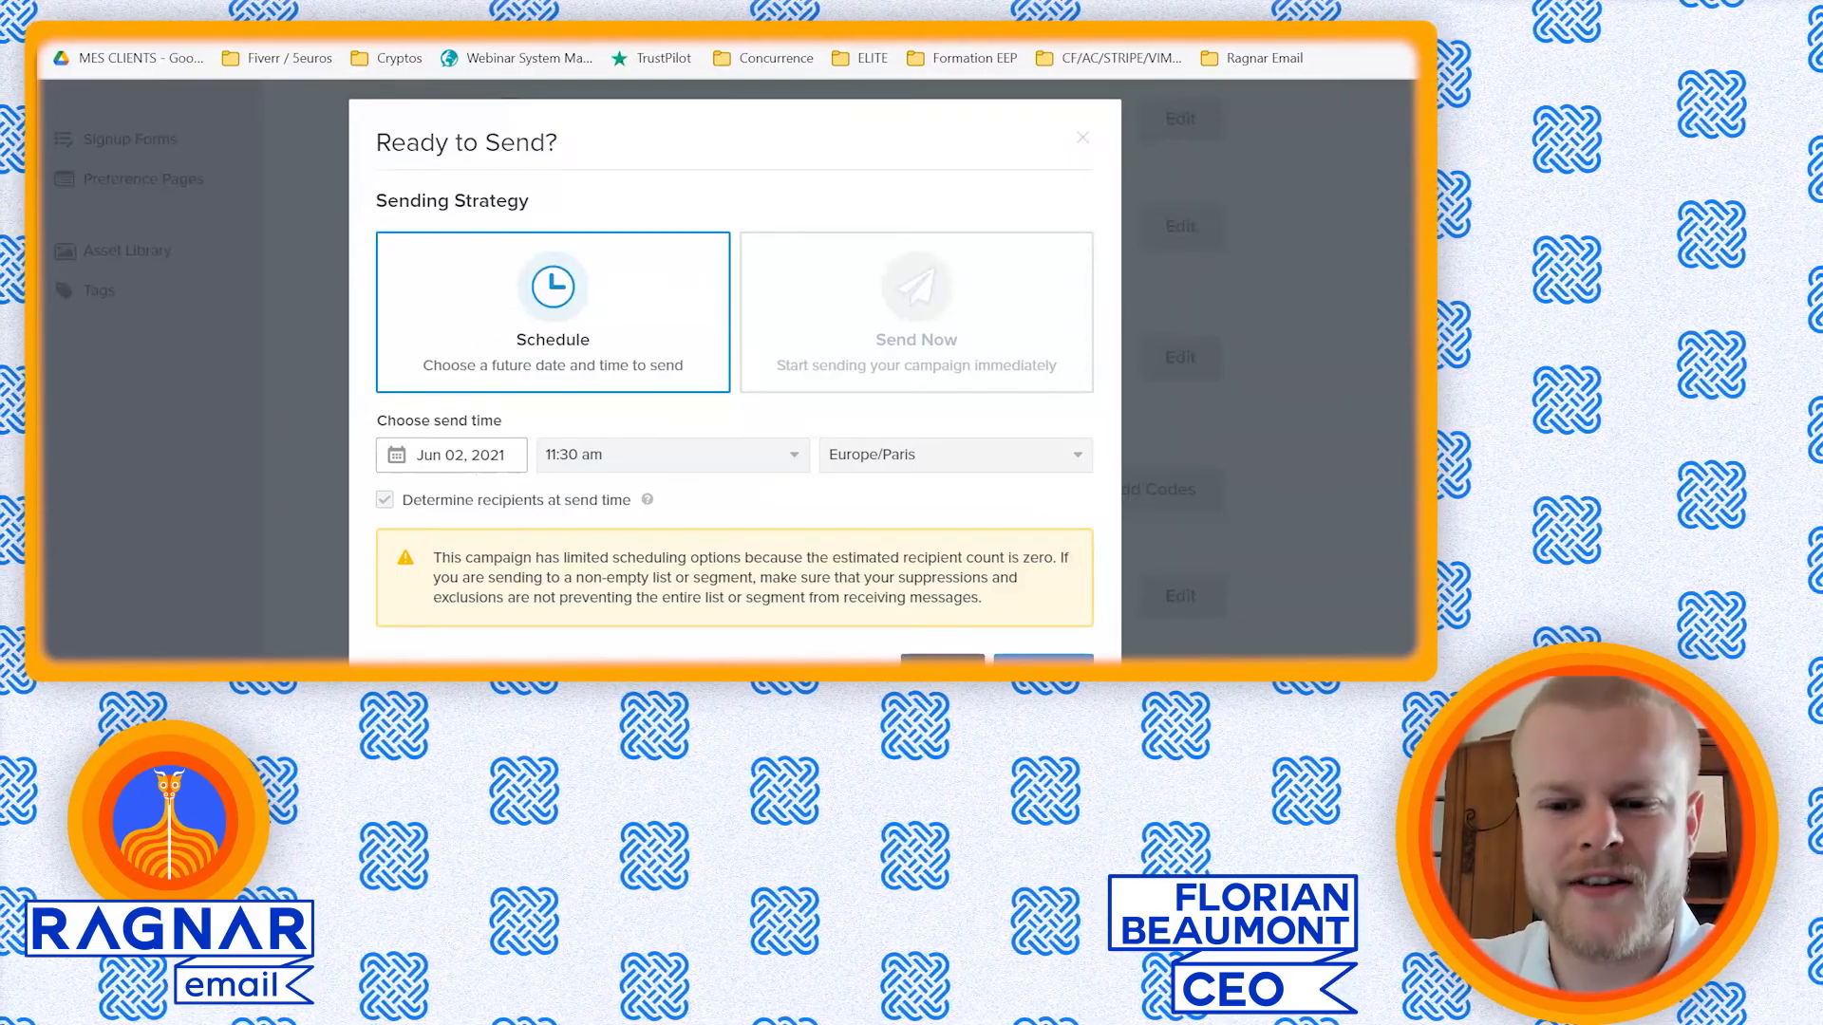
left_click(942, 659)
scroll(845, 380, "up", 4)
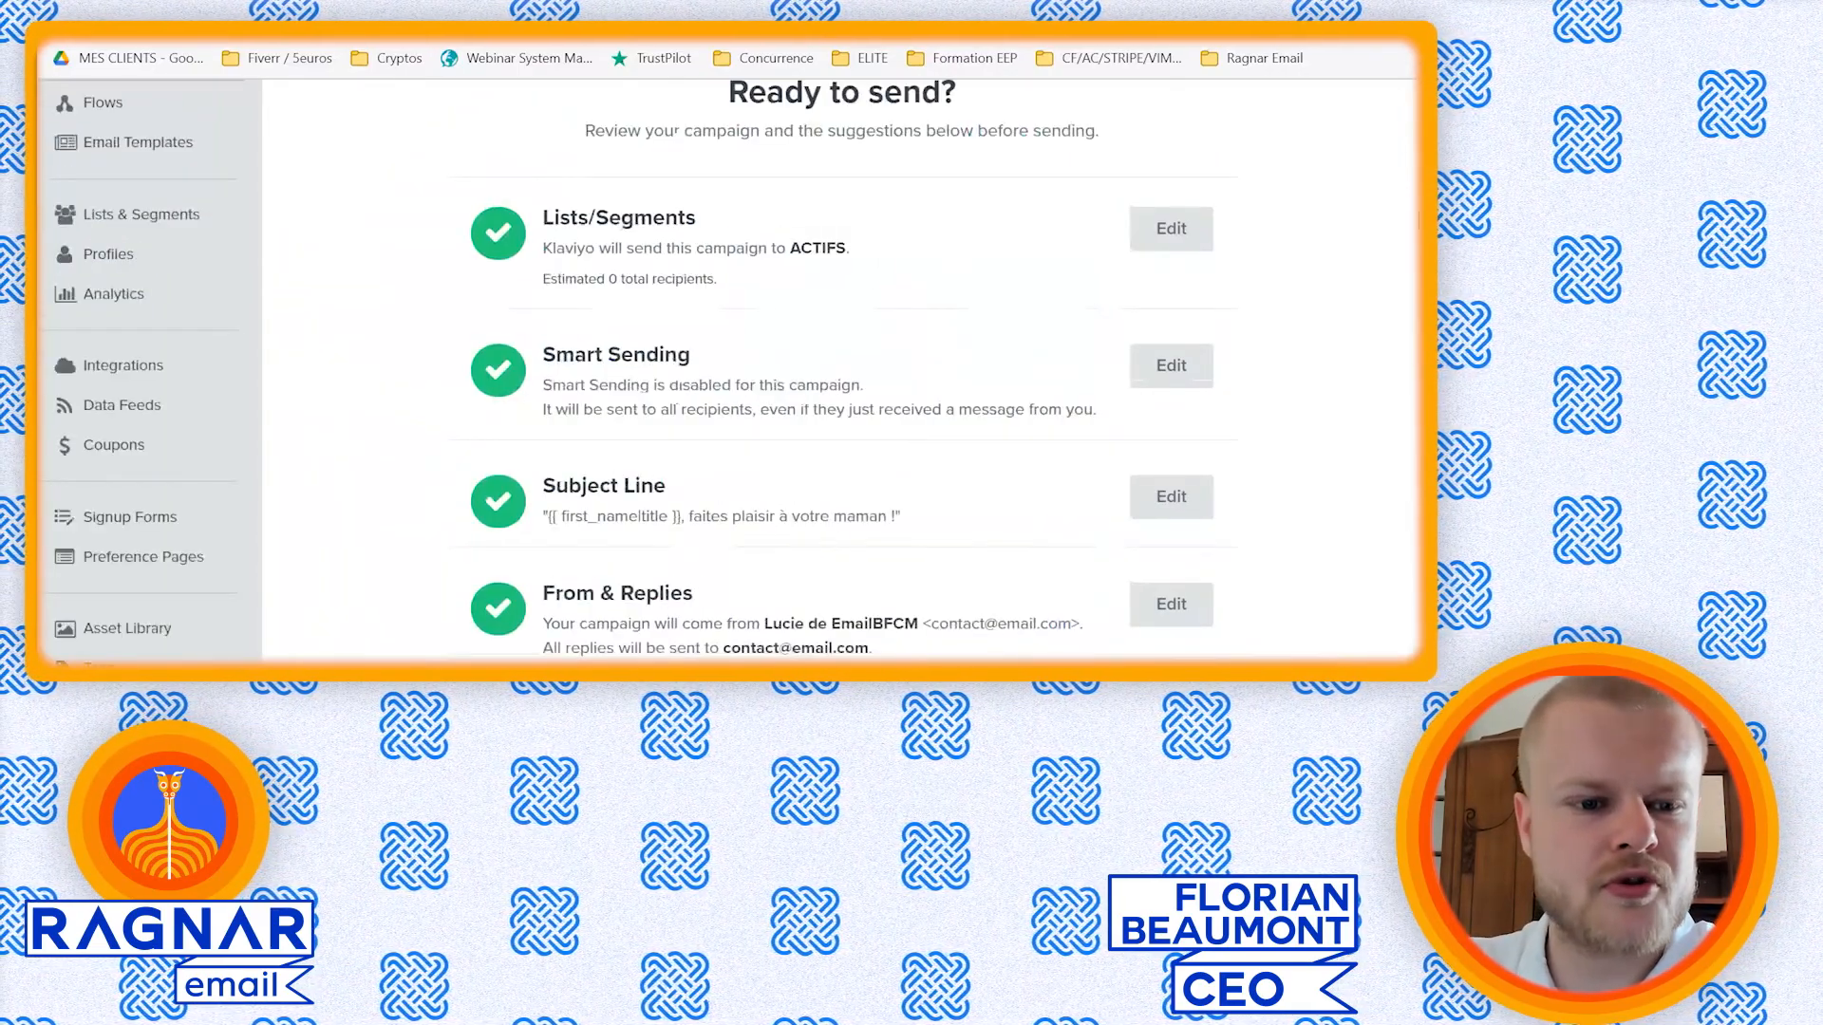
- Switch to the Shopify admin and set up a new discount code MAMAN10 with a percentage value of 10%
left_click(81, 655)
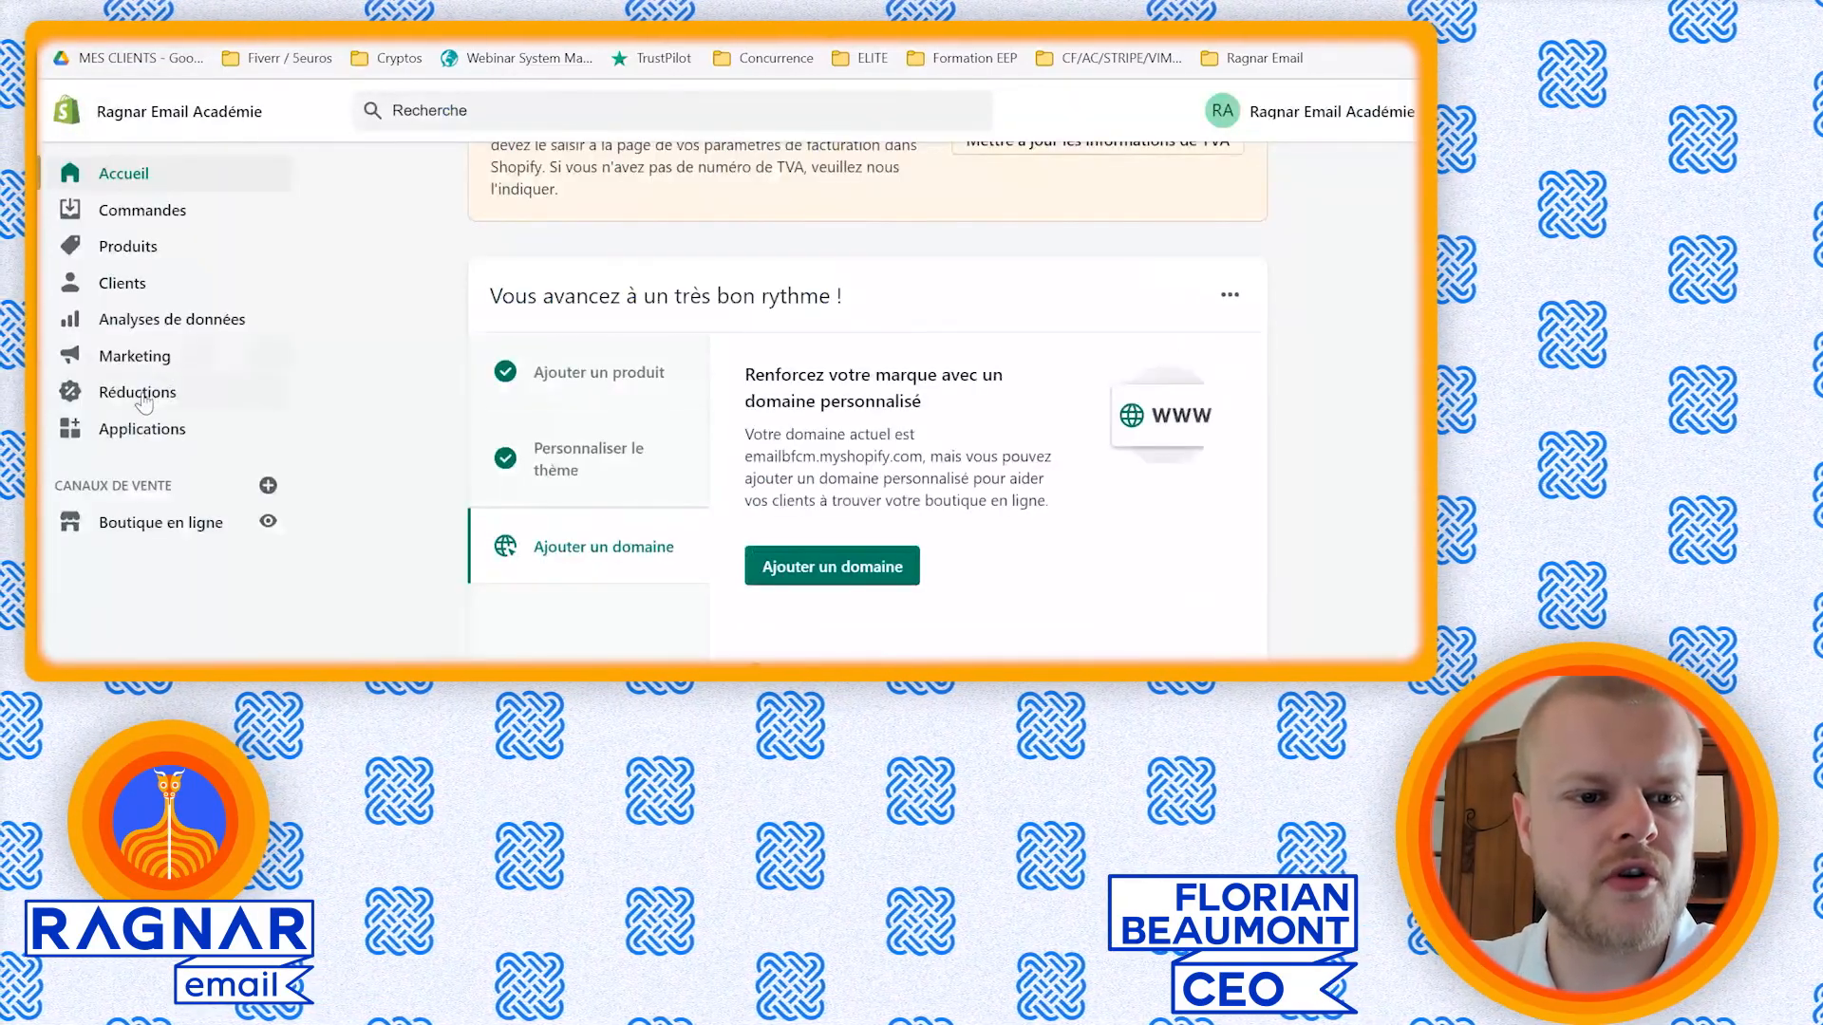
left_click(140, 399)
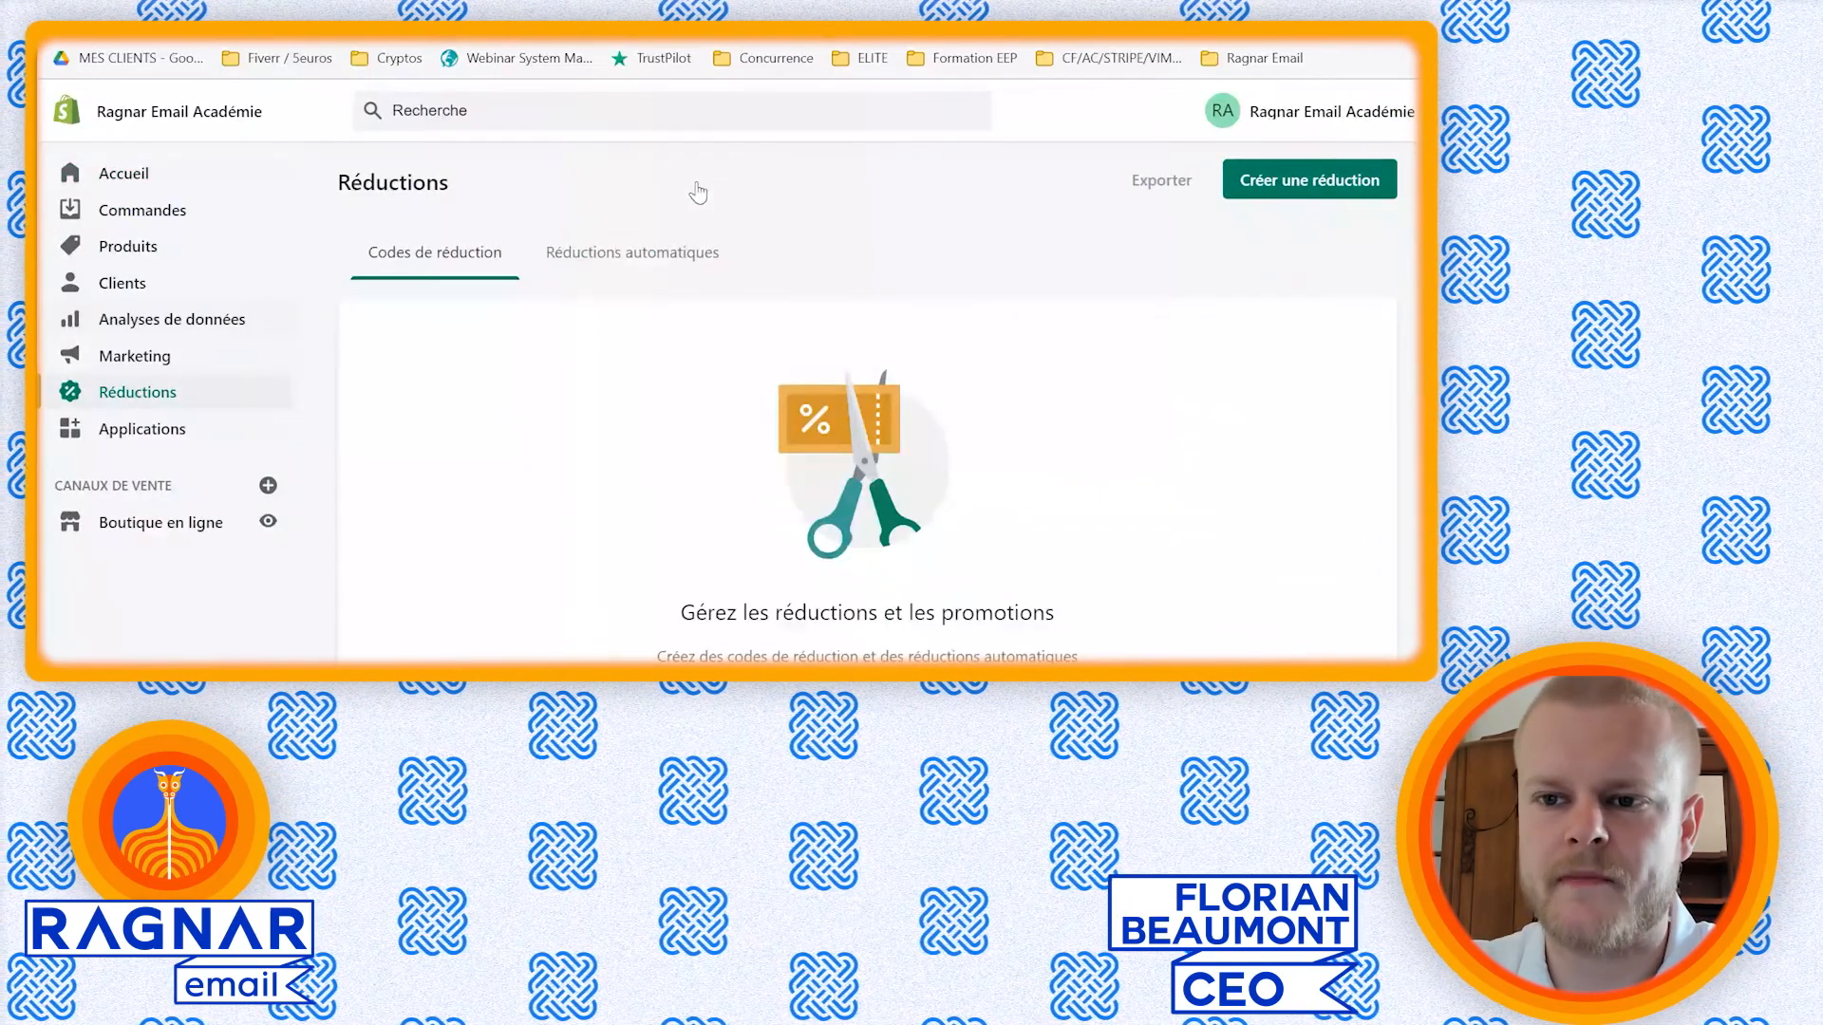
left_click(1289, 190)
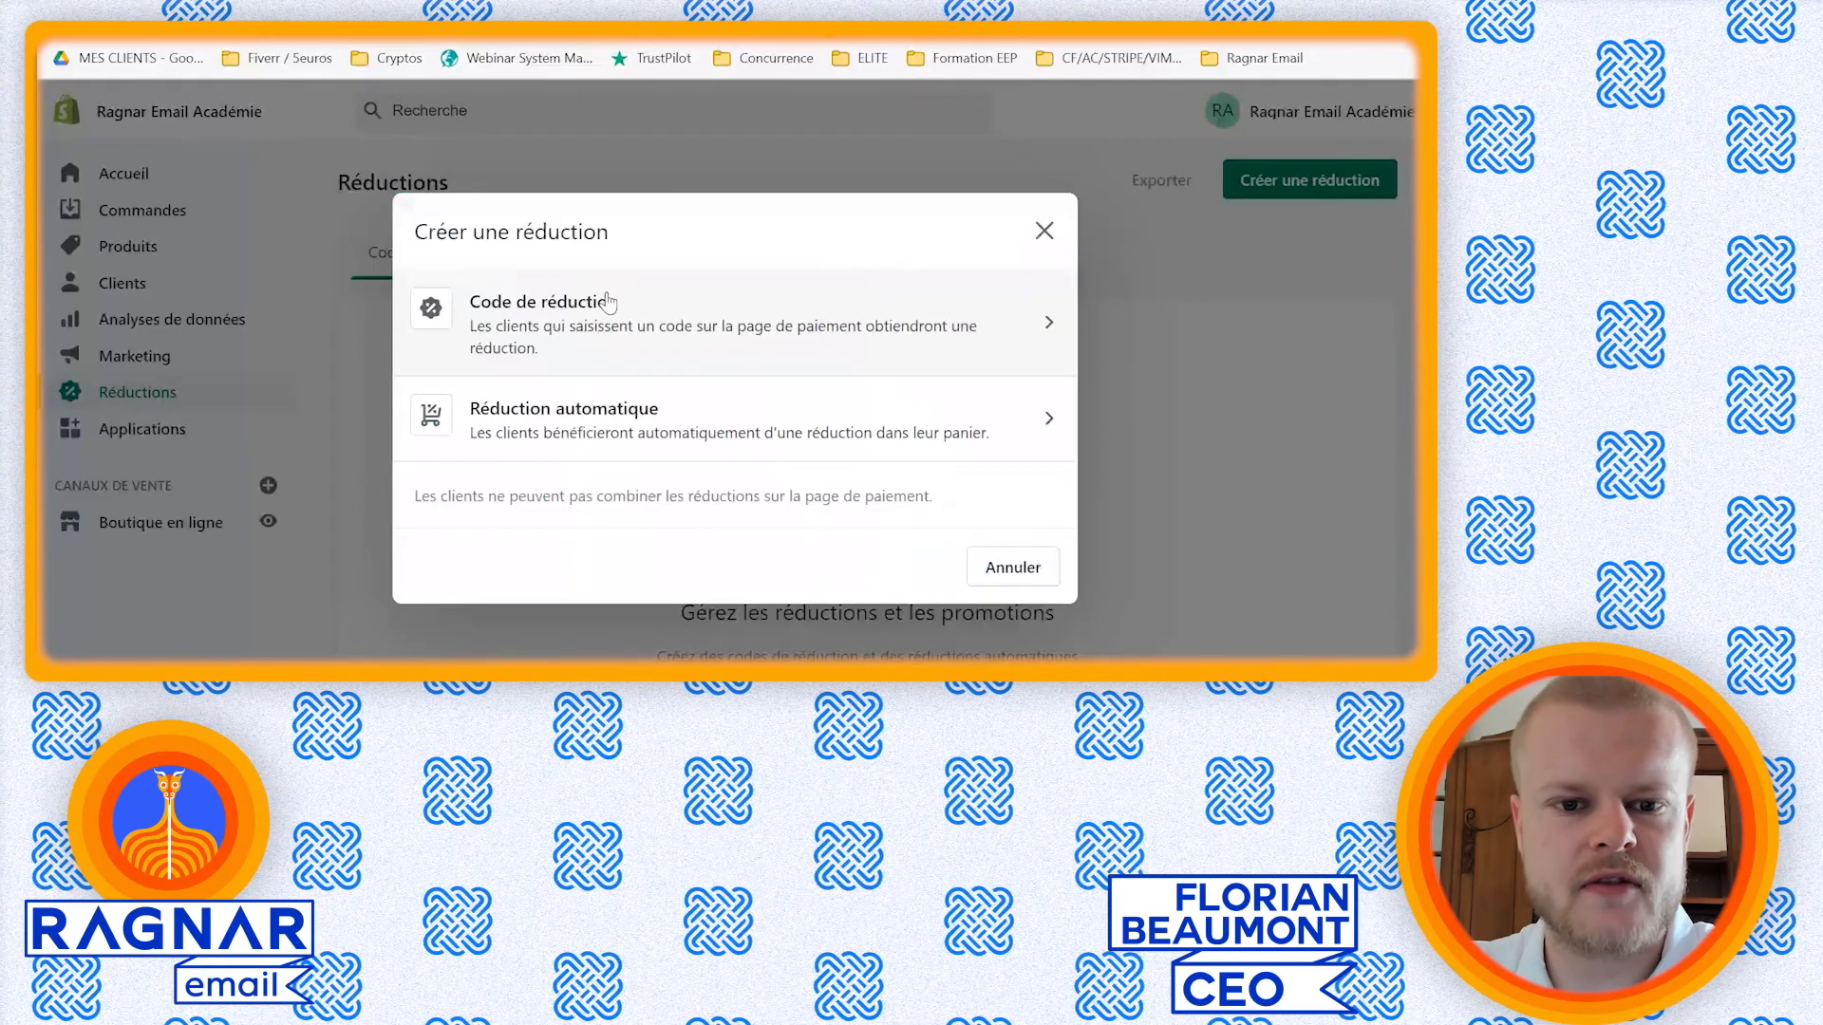
left_click(726, 295)
type("MAMAN10")
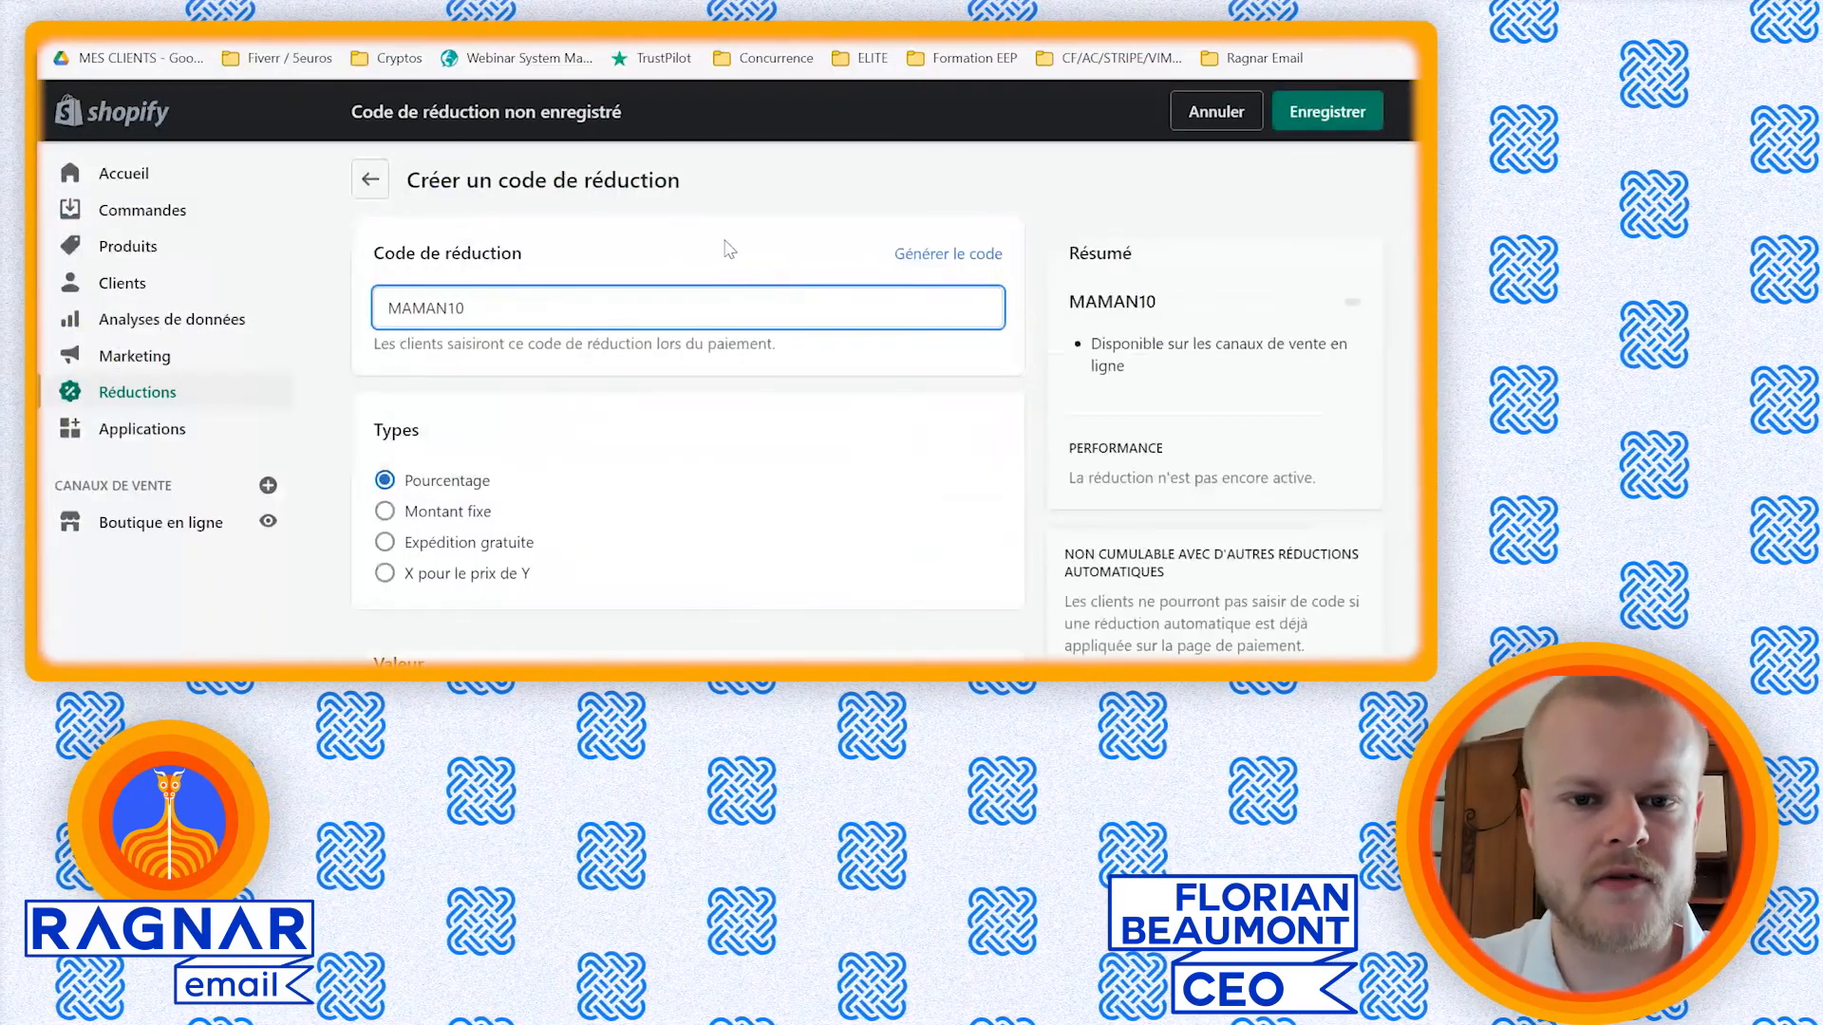
scroll(494, 201, "down", 3)
left_click(416, 496)
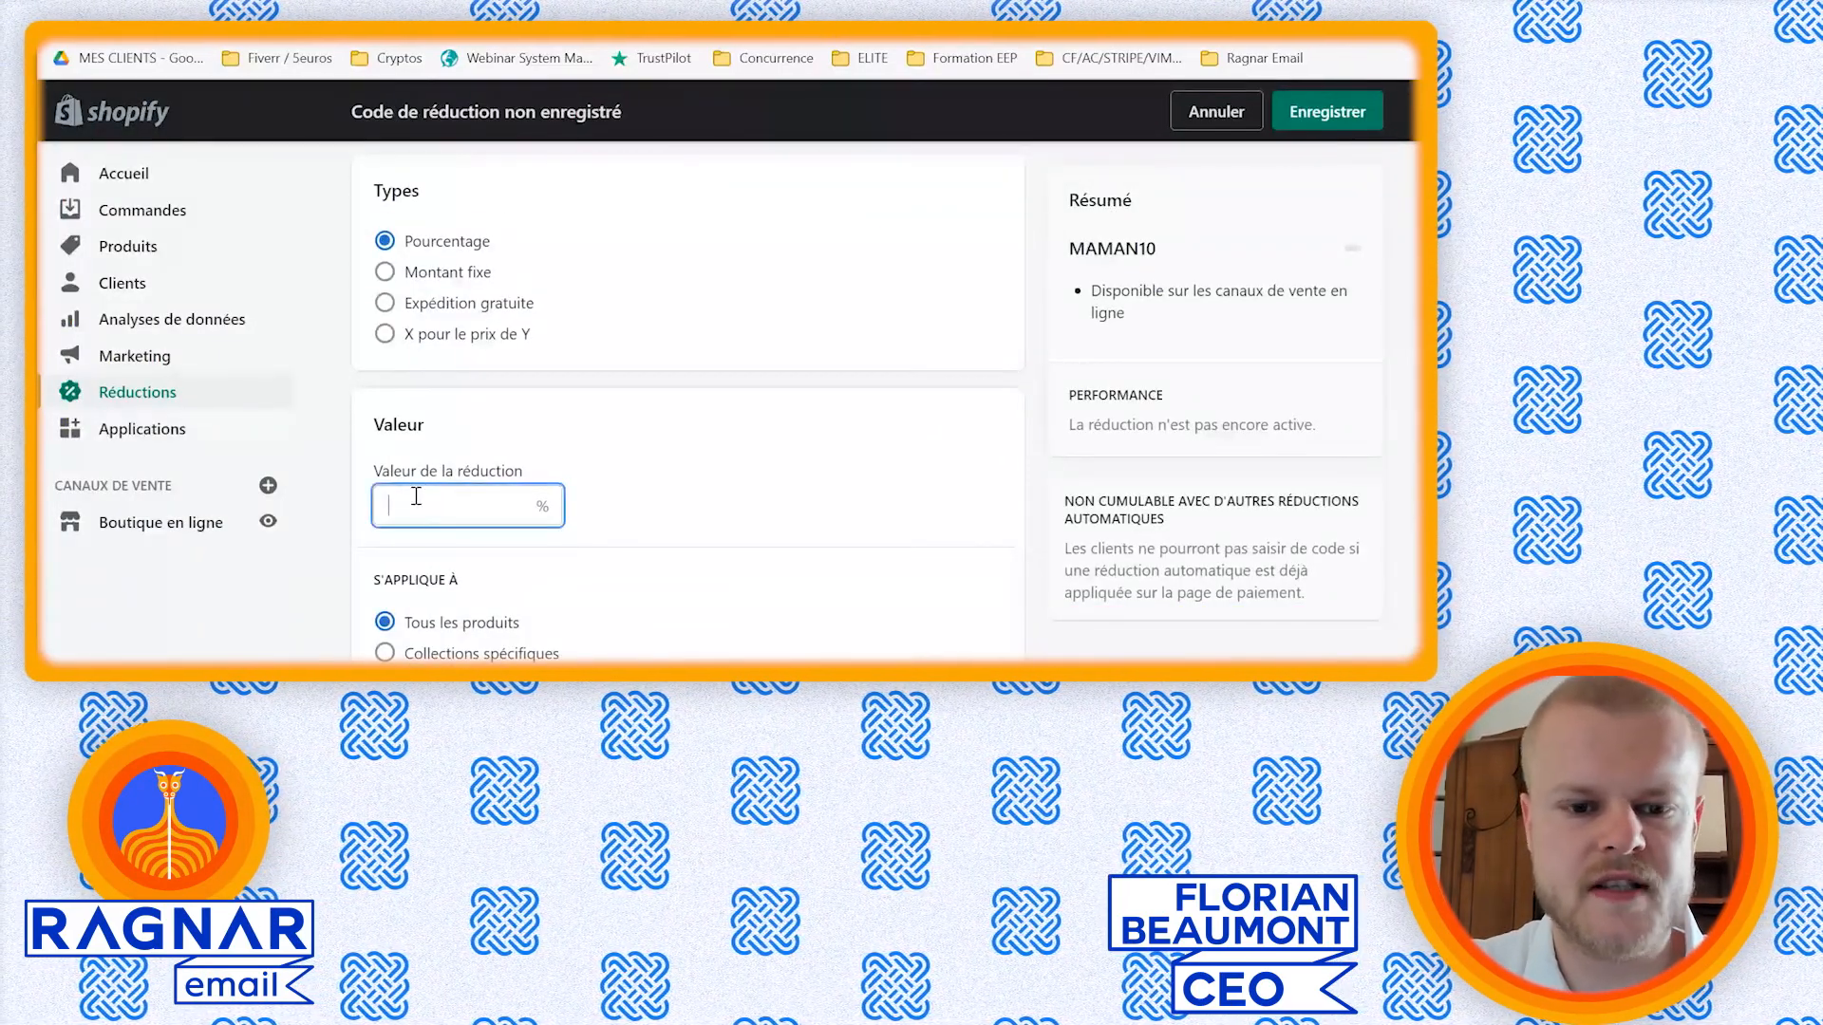
type("10")
- Review the MAMAN10 code's conditions, enable an end date for it, and save the discount code
scroll(455, 388, "down", 5)
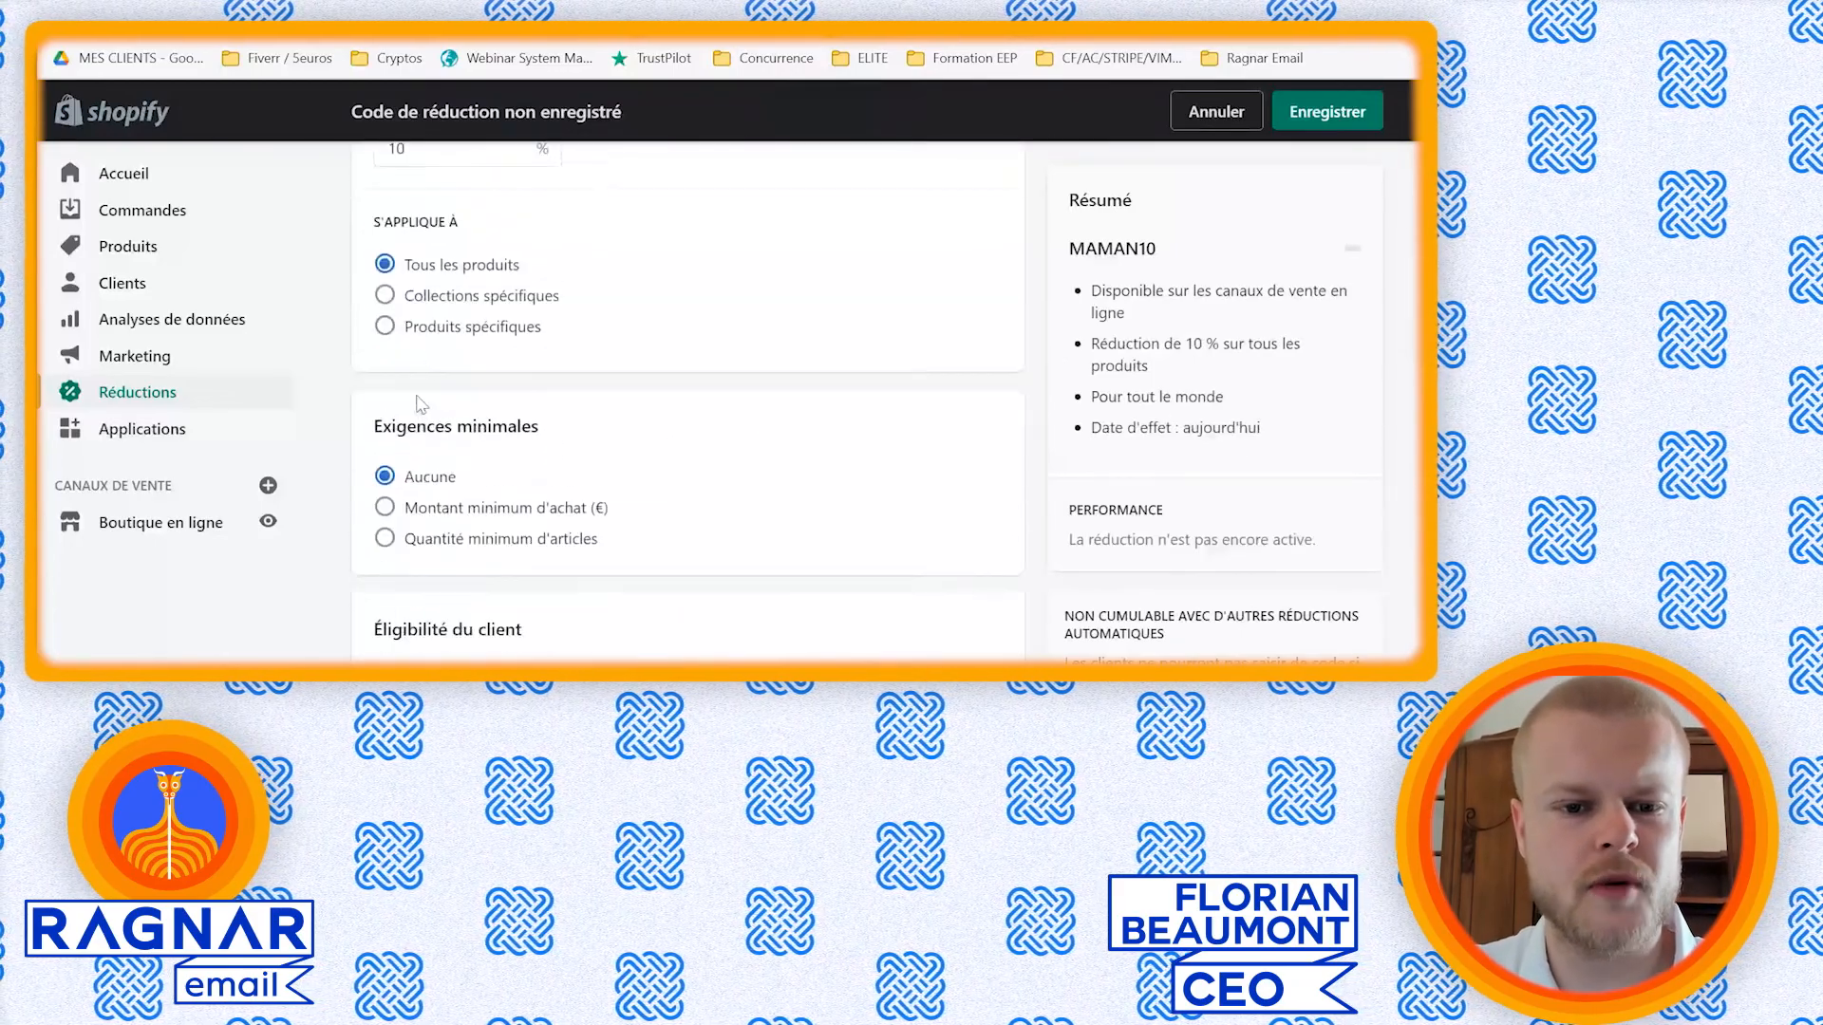
scroll(522, 375, "down", 3)
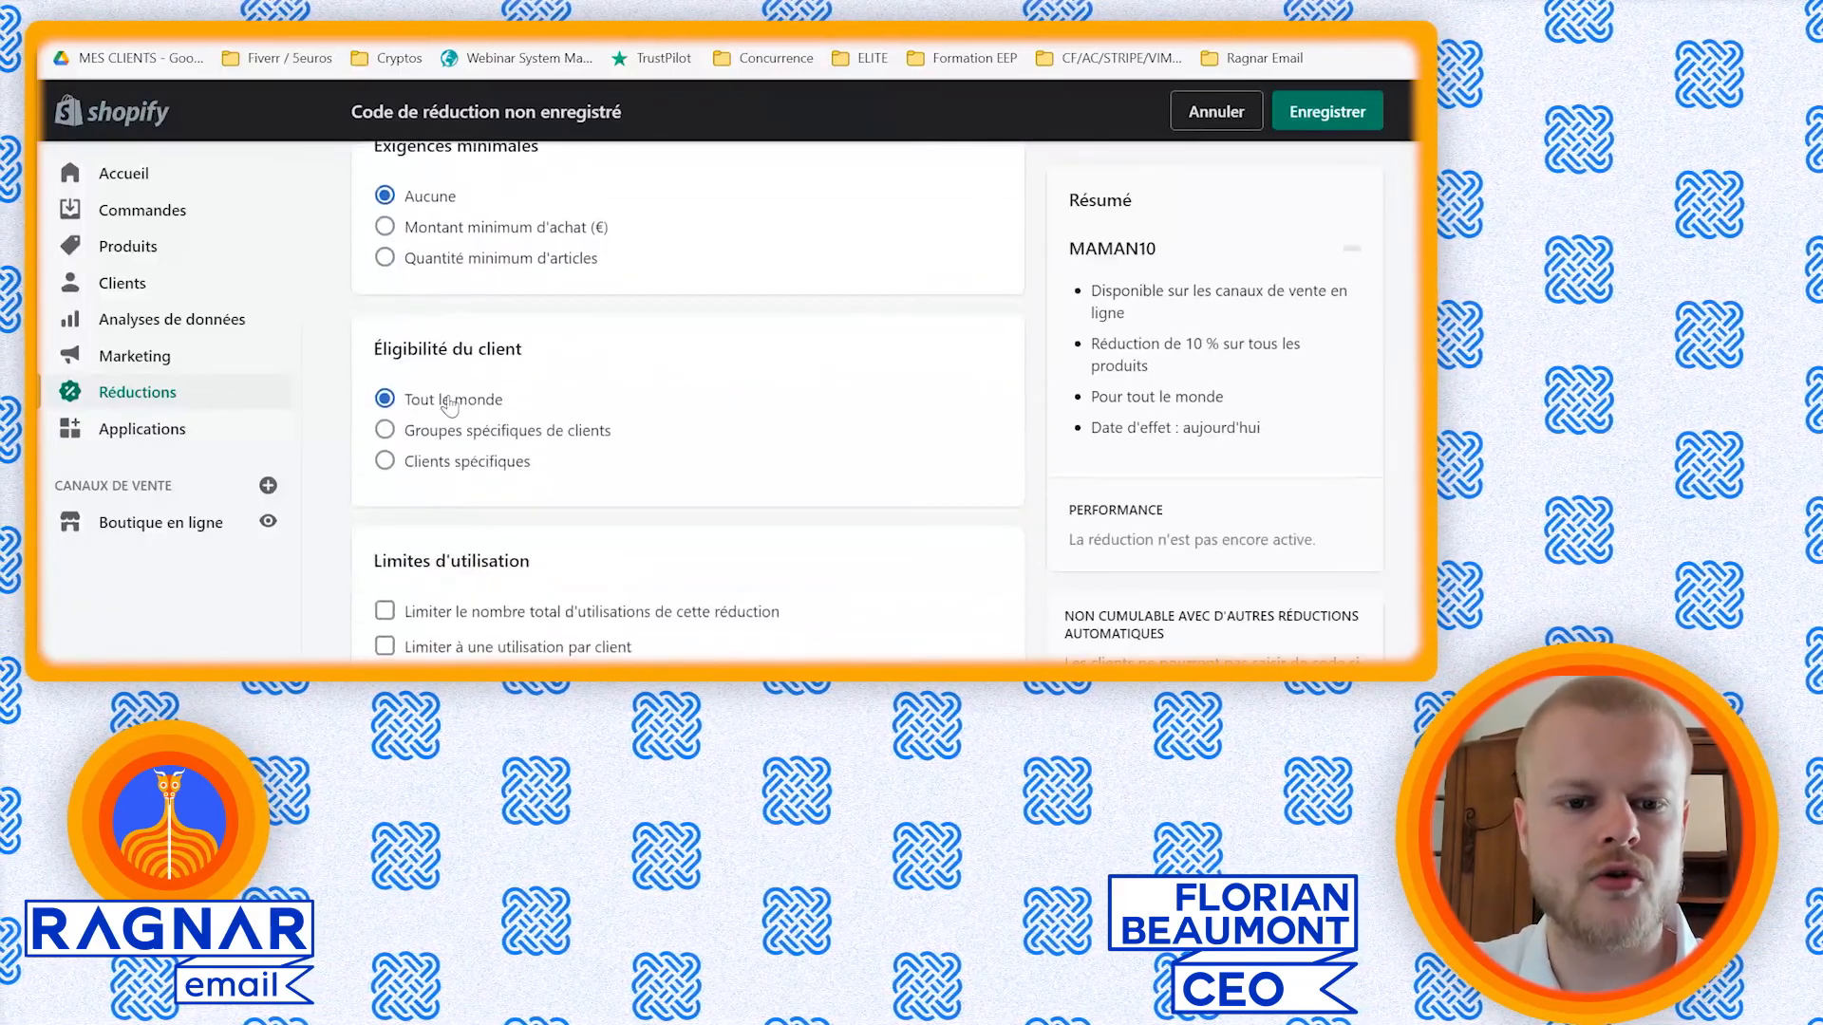
scroll(570, 475, "down", 3)
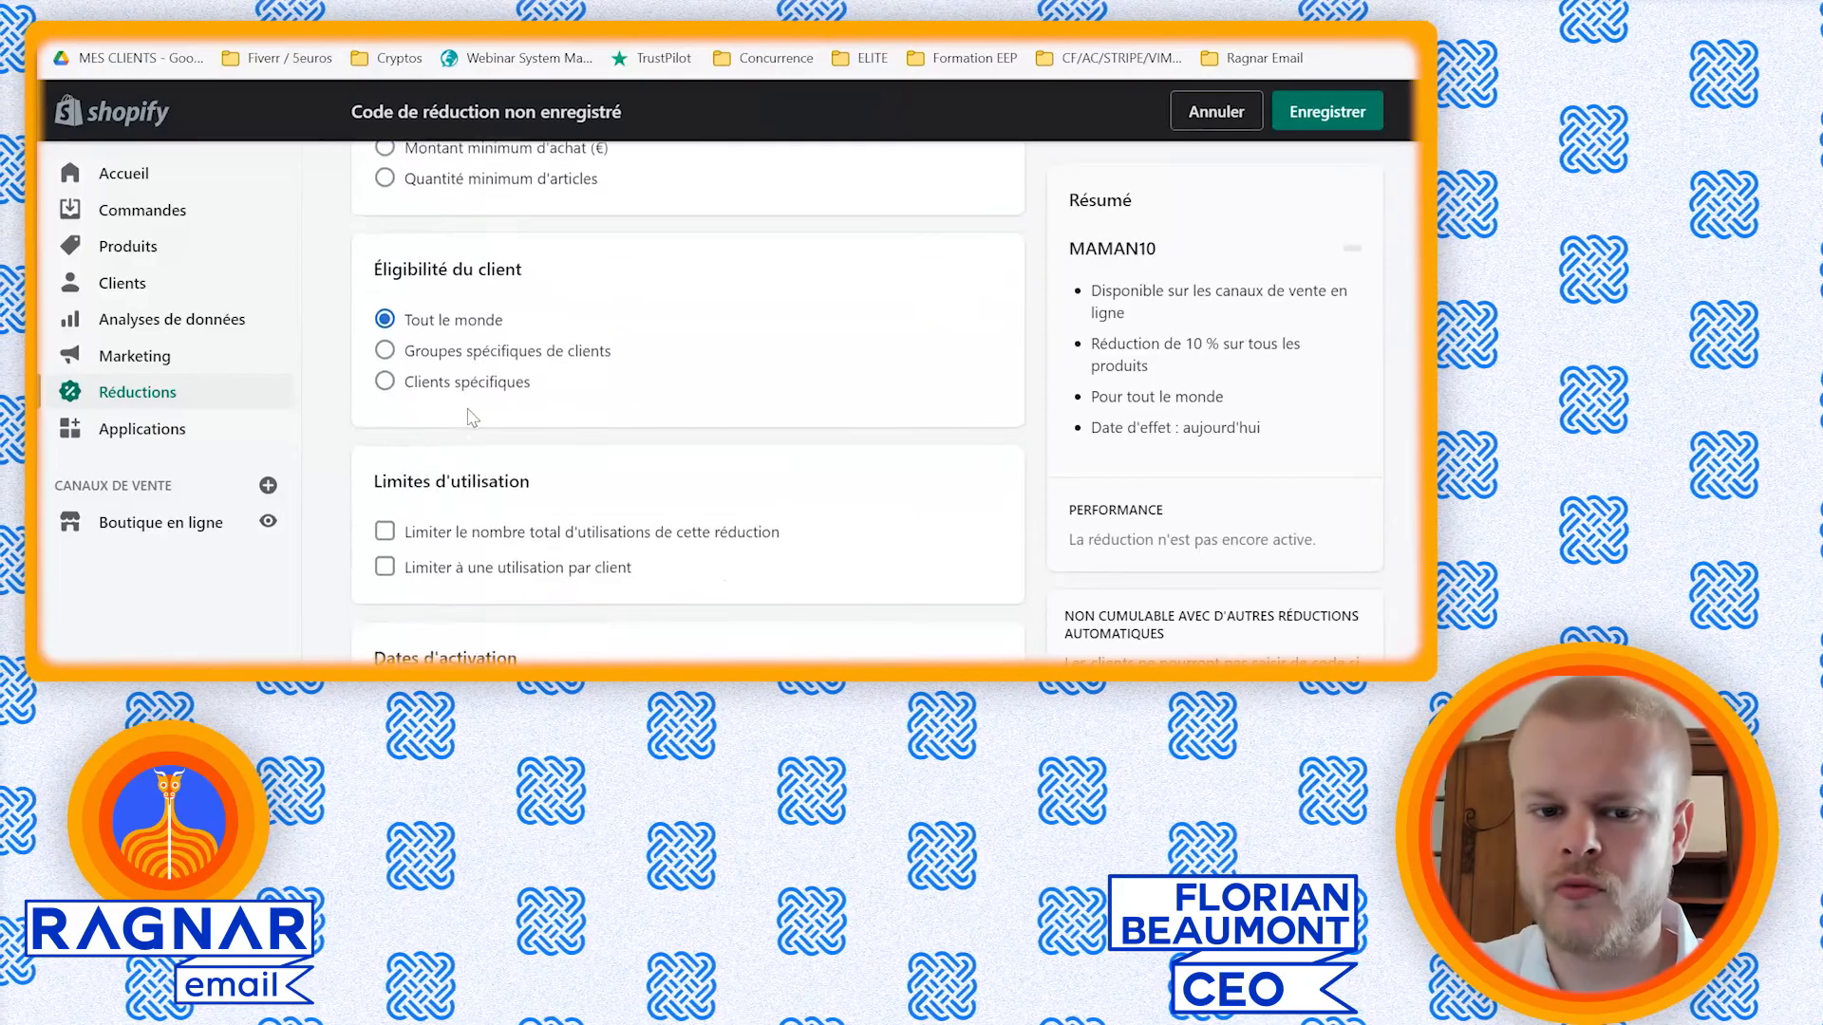
scroll(591, 532, "down", 1)
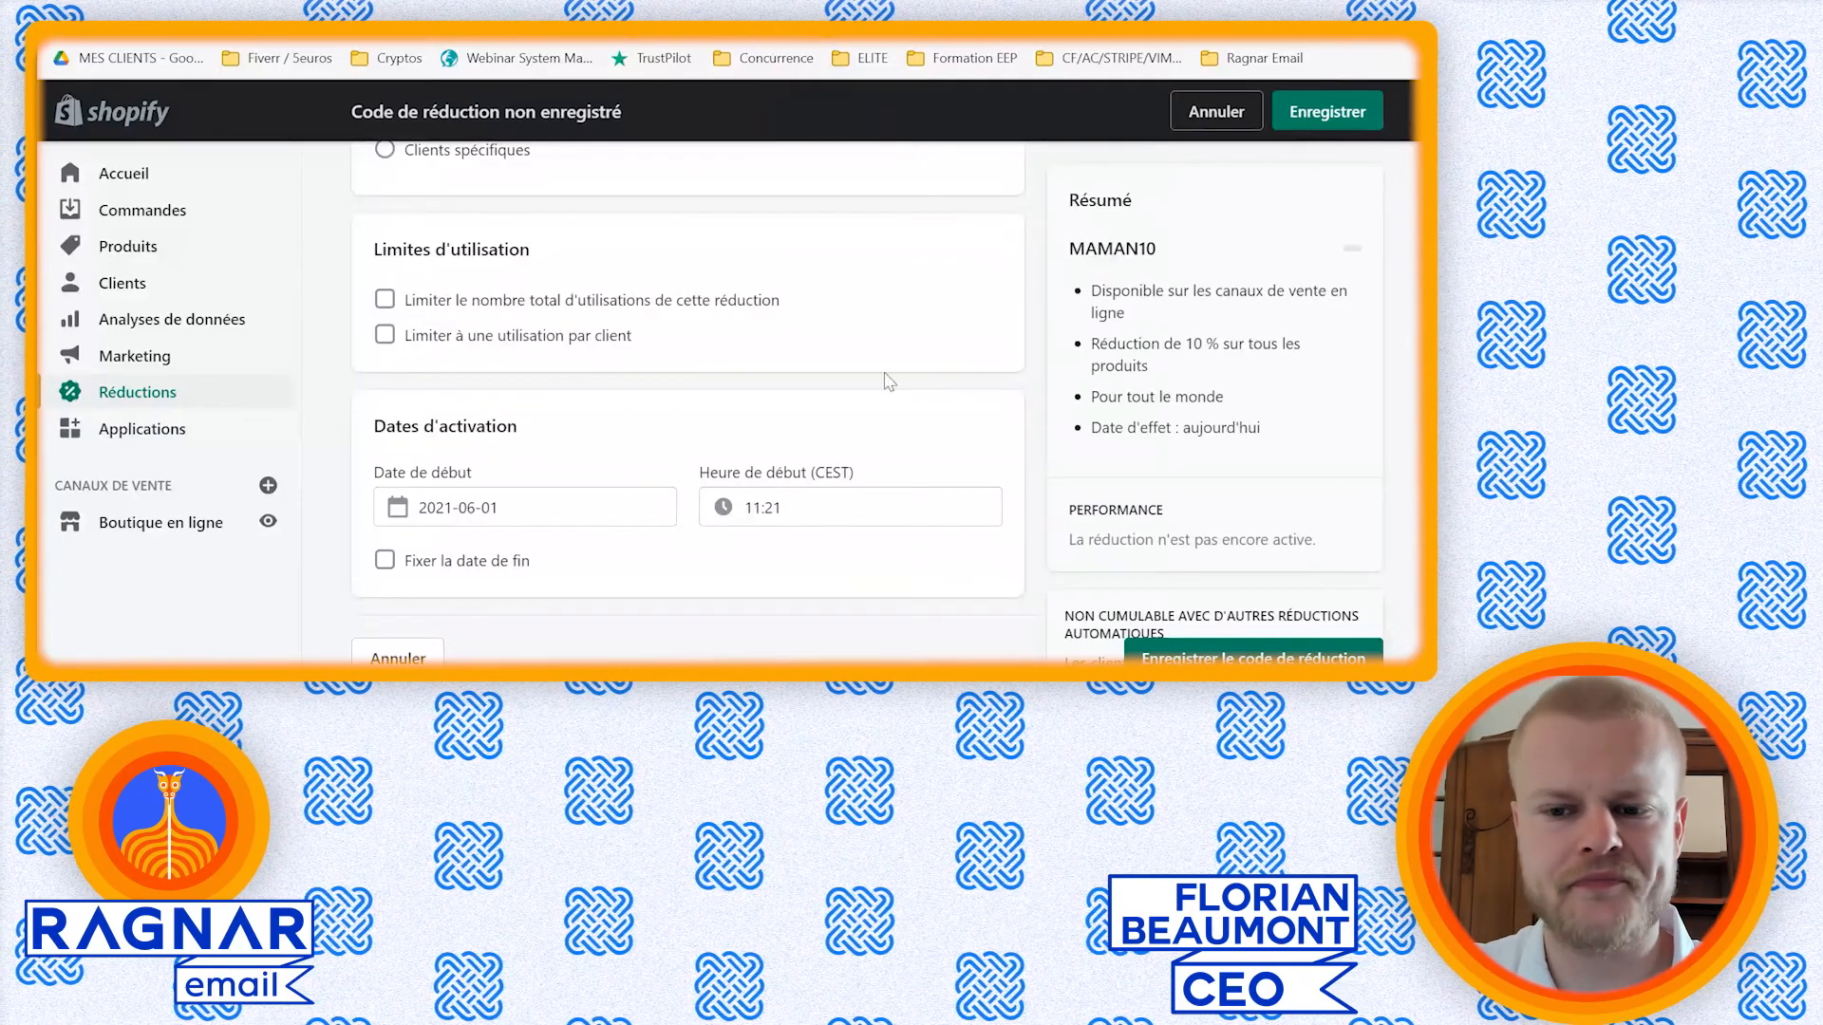
left_click(472, 564)
scroll(825, 563, "down", 1)
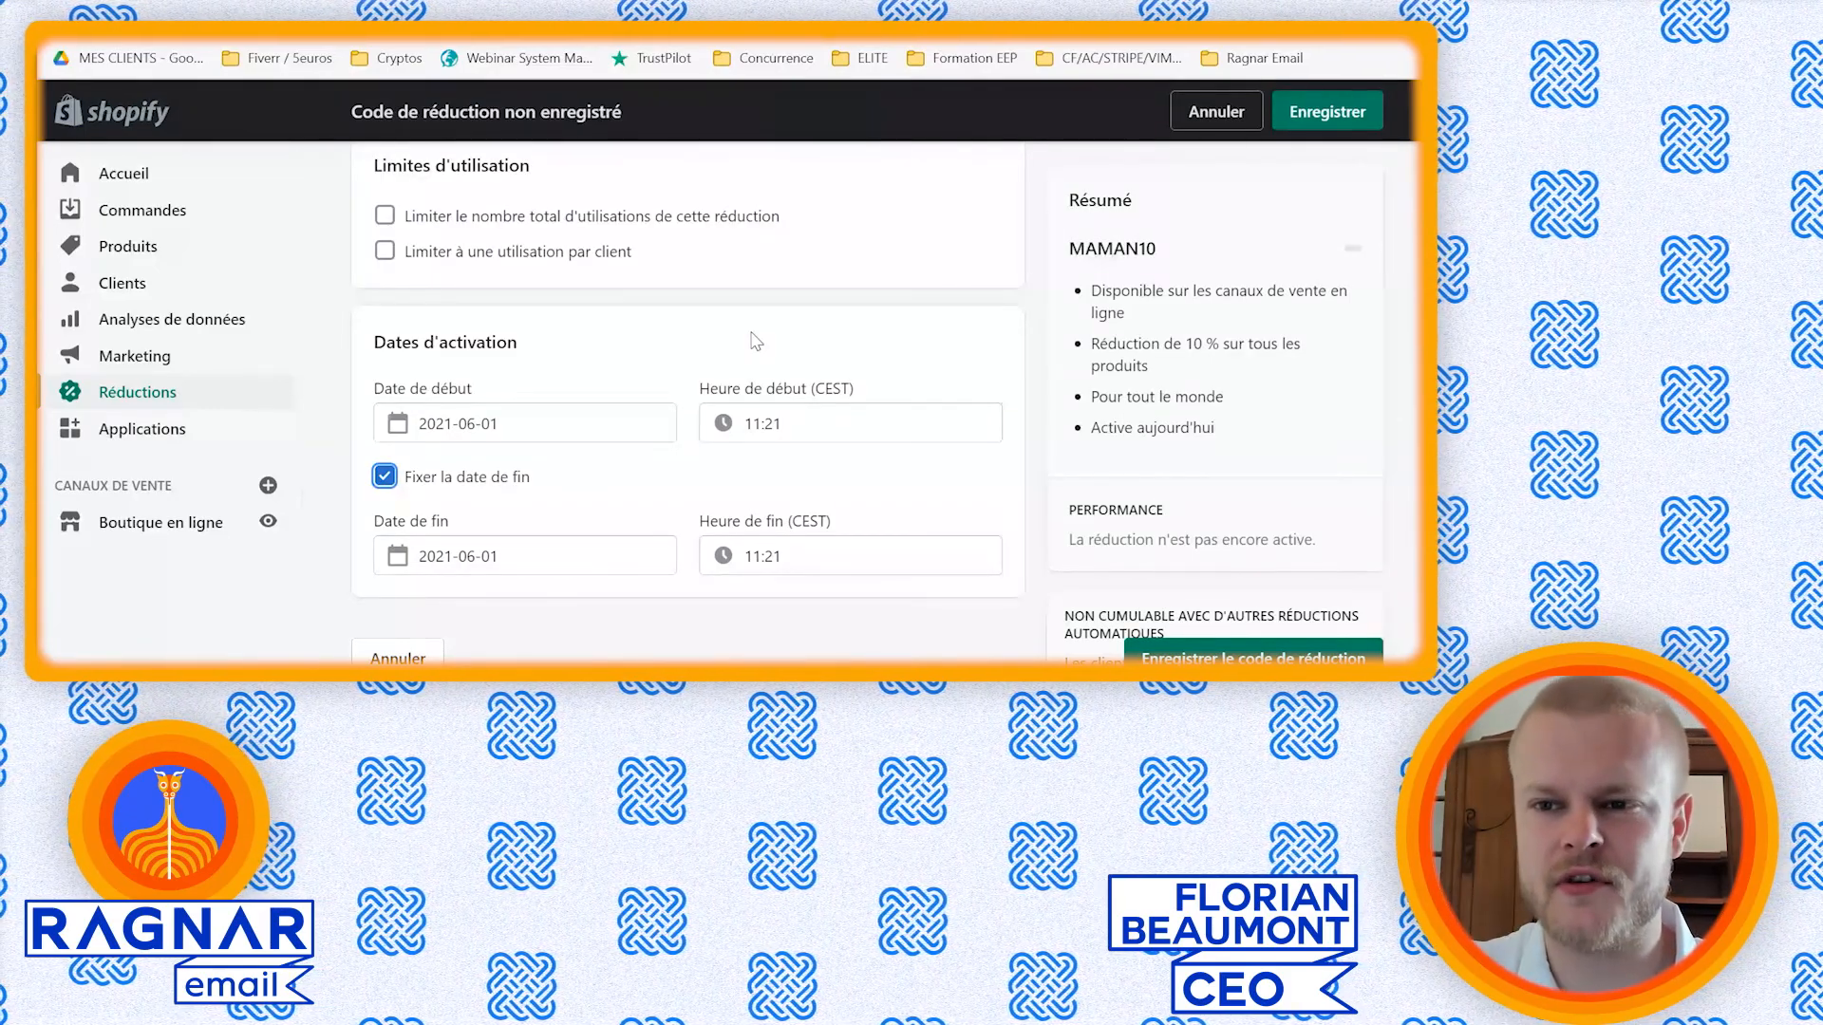
left_click(1329, 114)
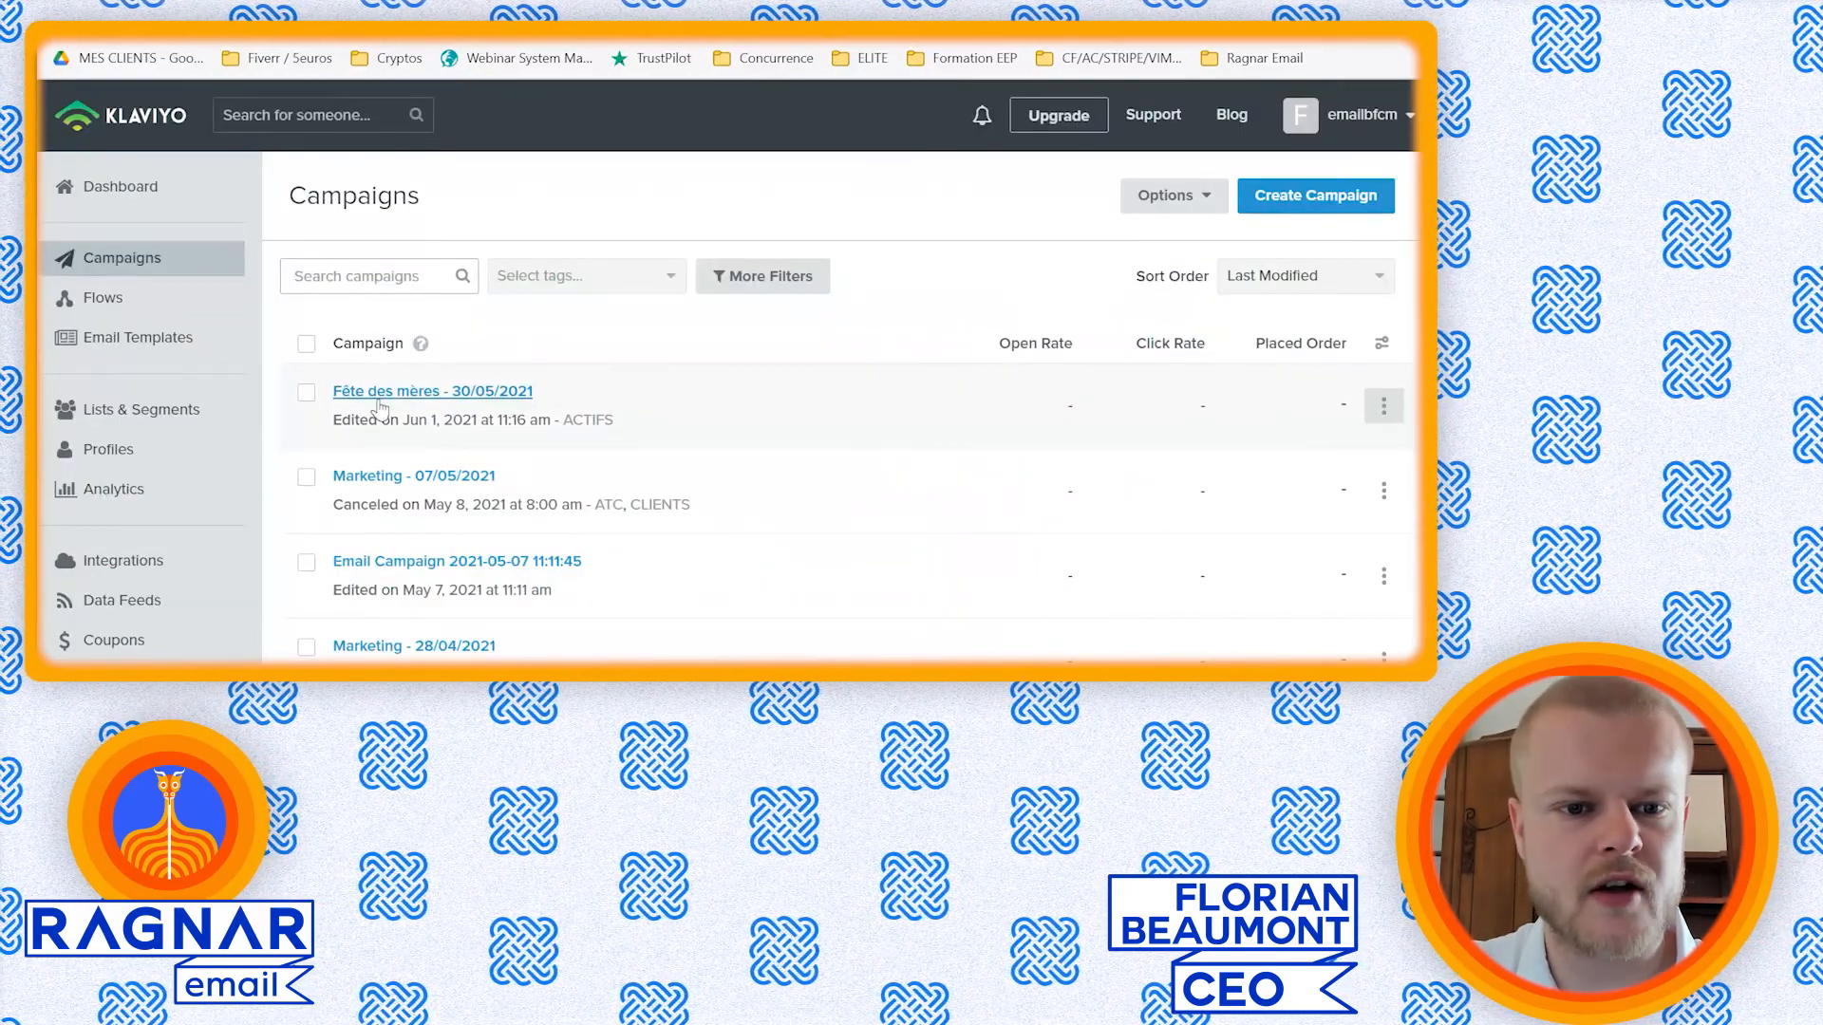
- Back in Klaviyo, reopen the campaign "Fête des mères - 30/05/2021" and open its email content for editing
left_click(379, 400)
scroll(845, 380, "down", 4)
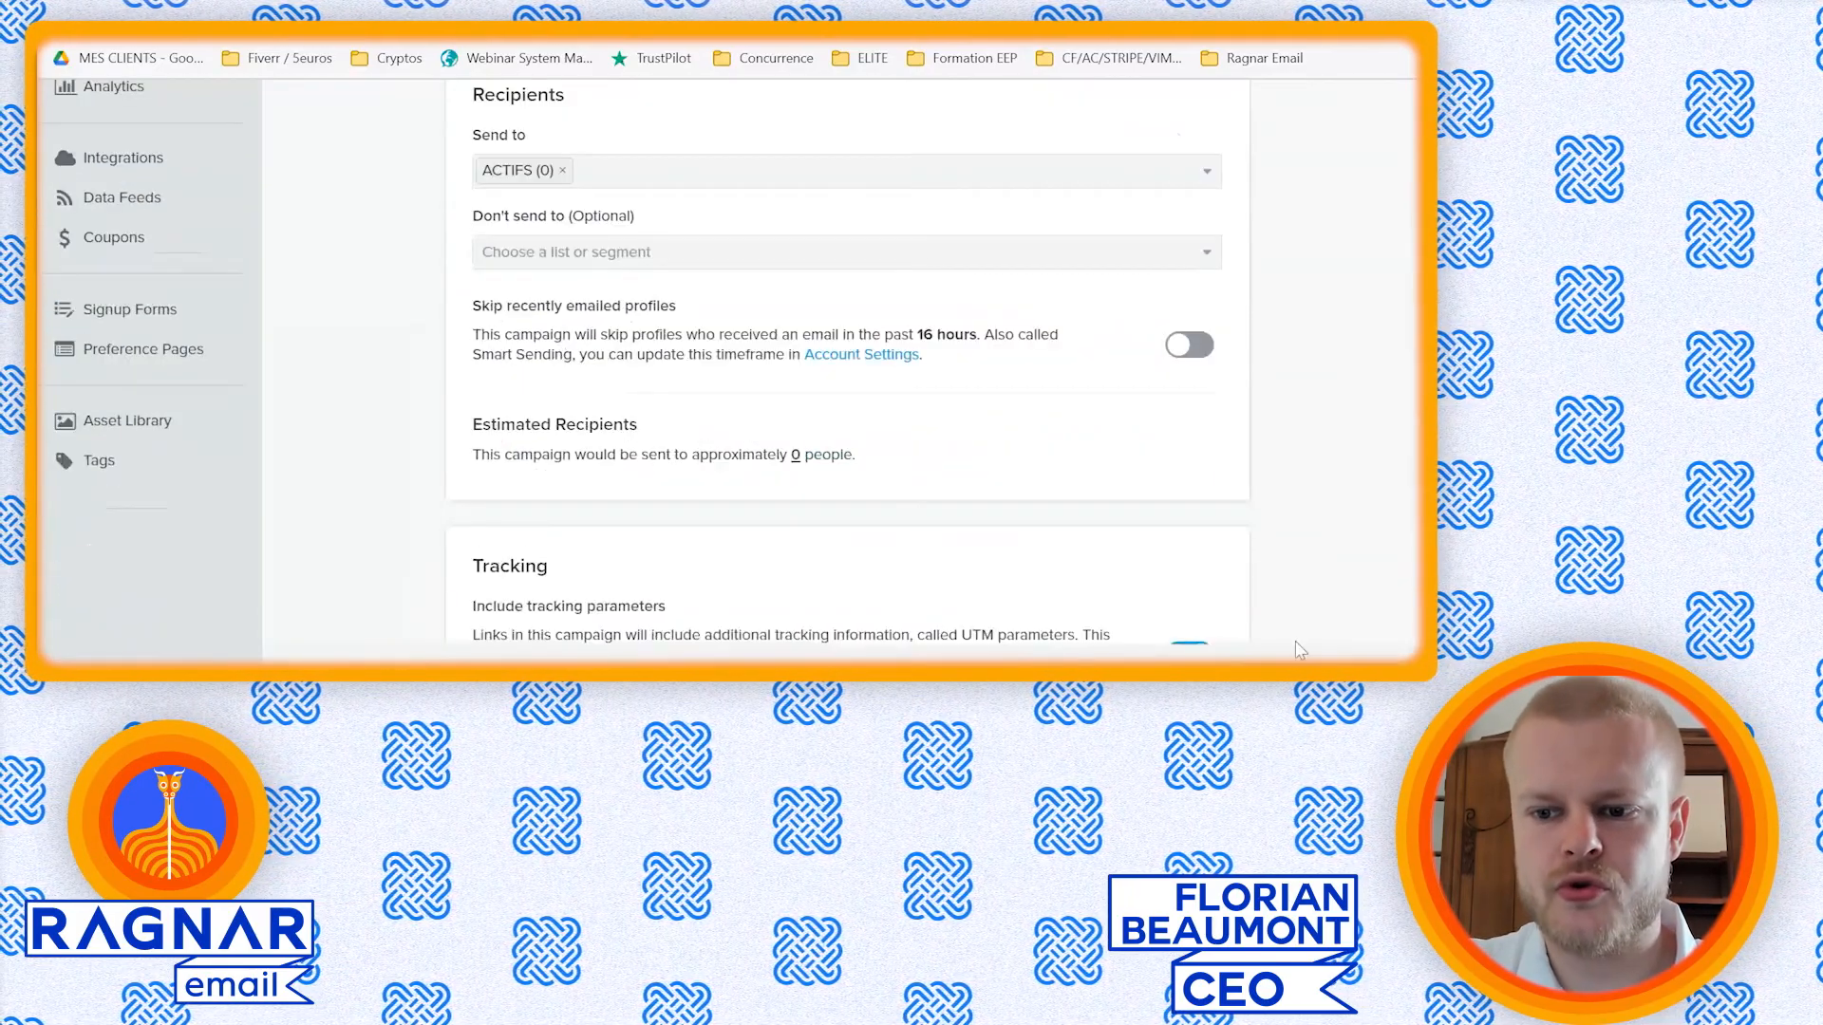
scroll(1300, 650, "down", 2)
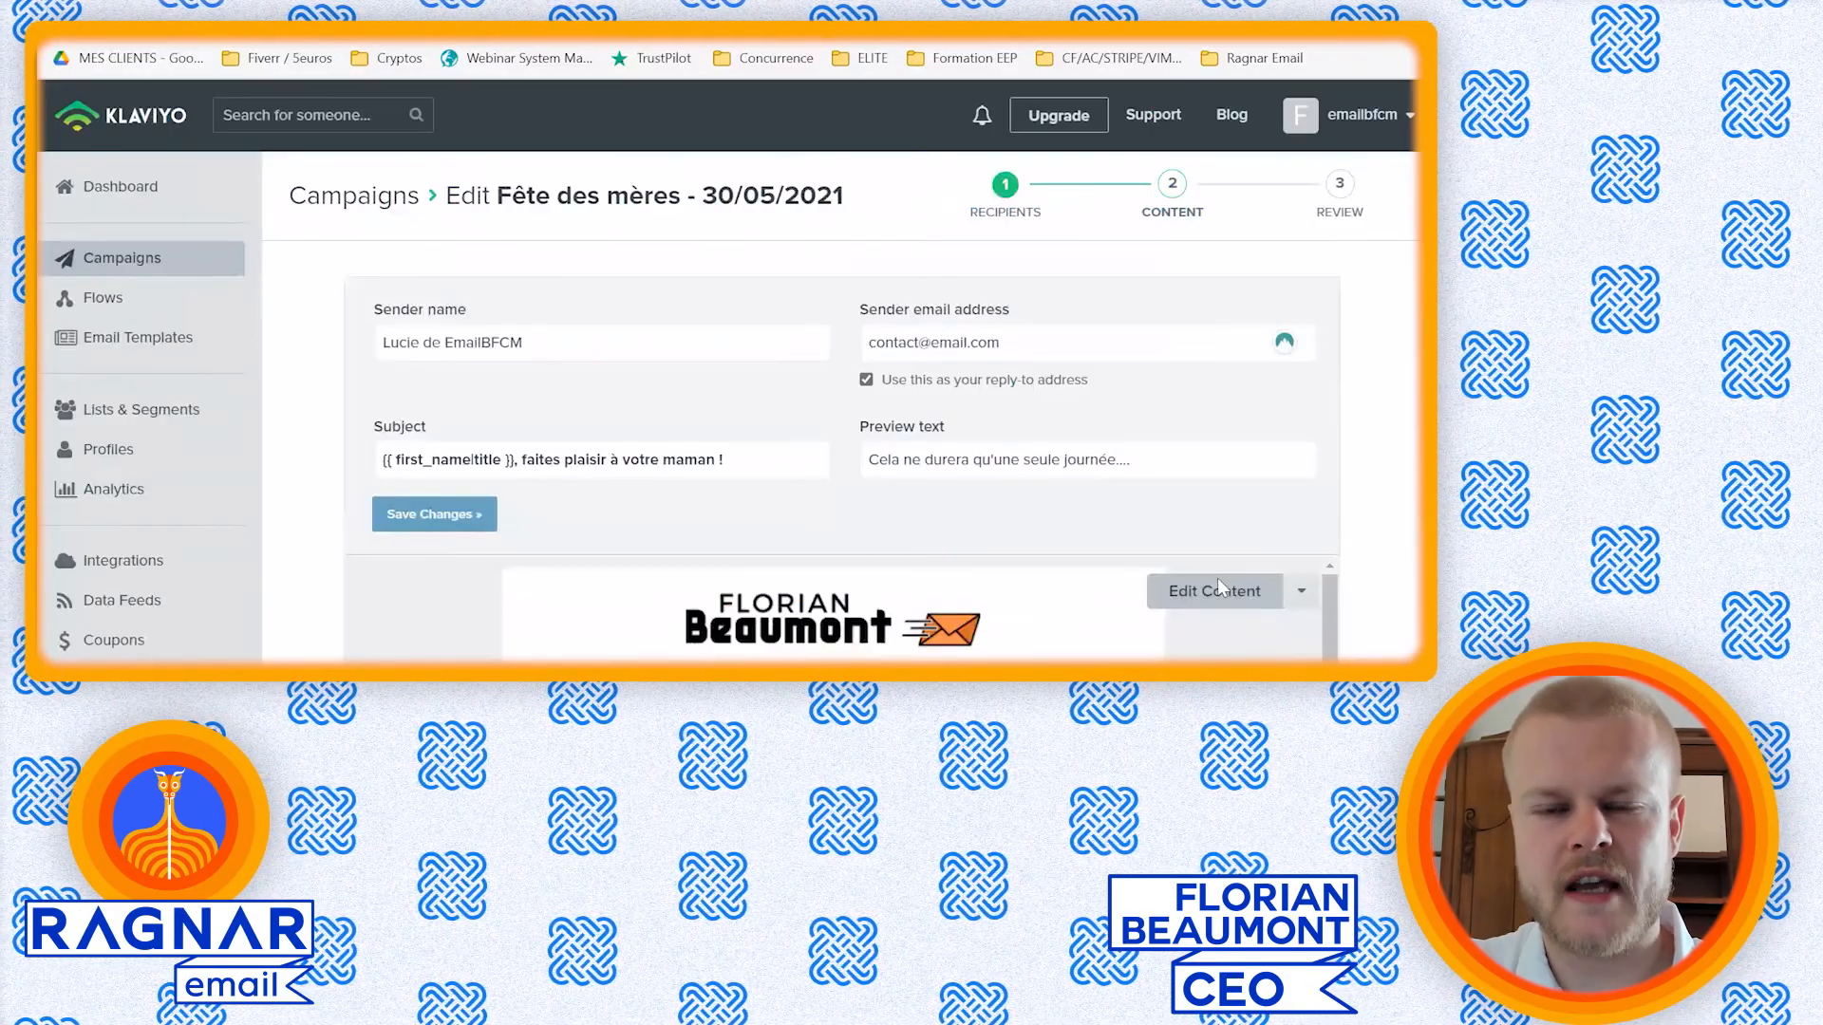
left_click(1217, 579)
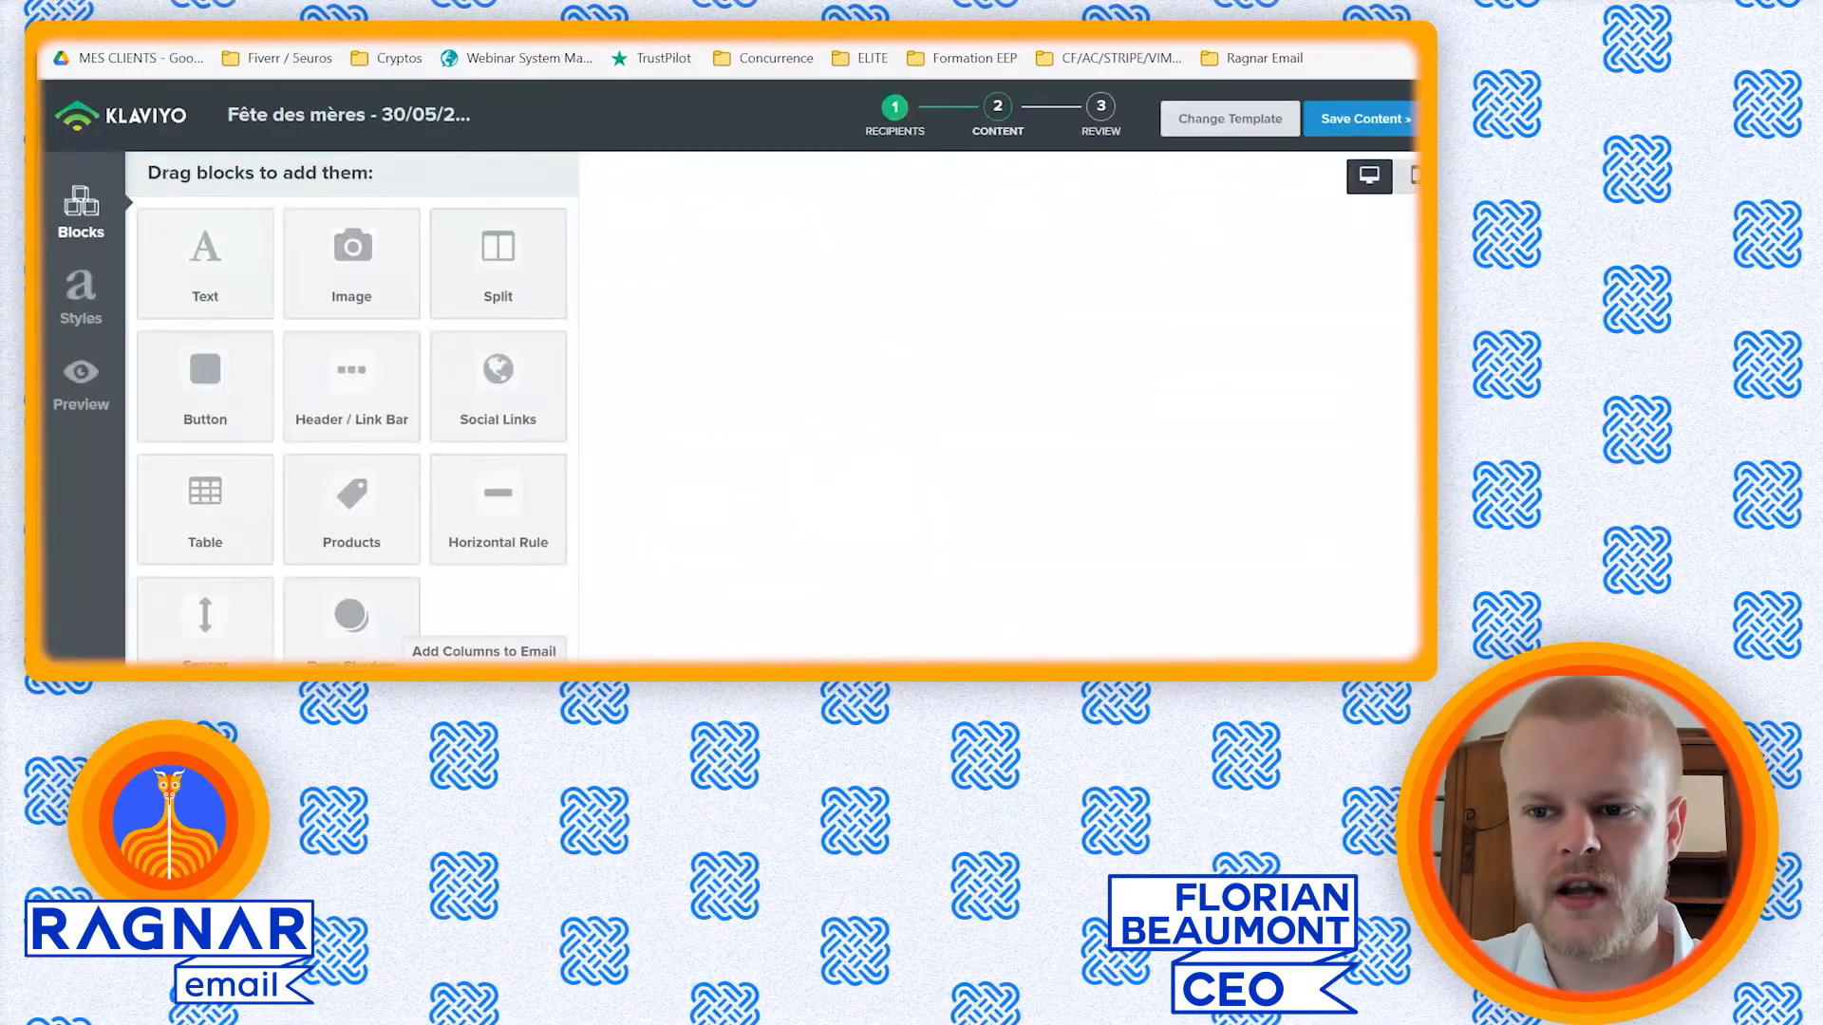
- Replace the coupon tag in the text block with plain MAMAN10, joining the lines as "votre code MAMAN10 pour offrir", and select the code
scroll(894, 390, "down", 1)
left_click(893, 389)
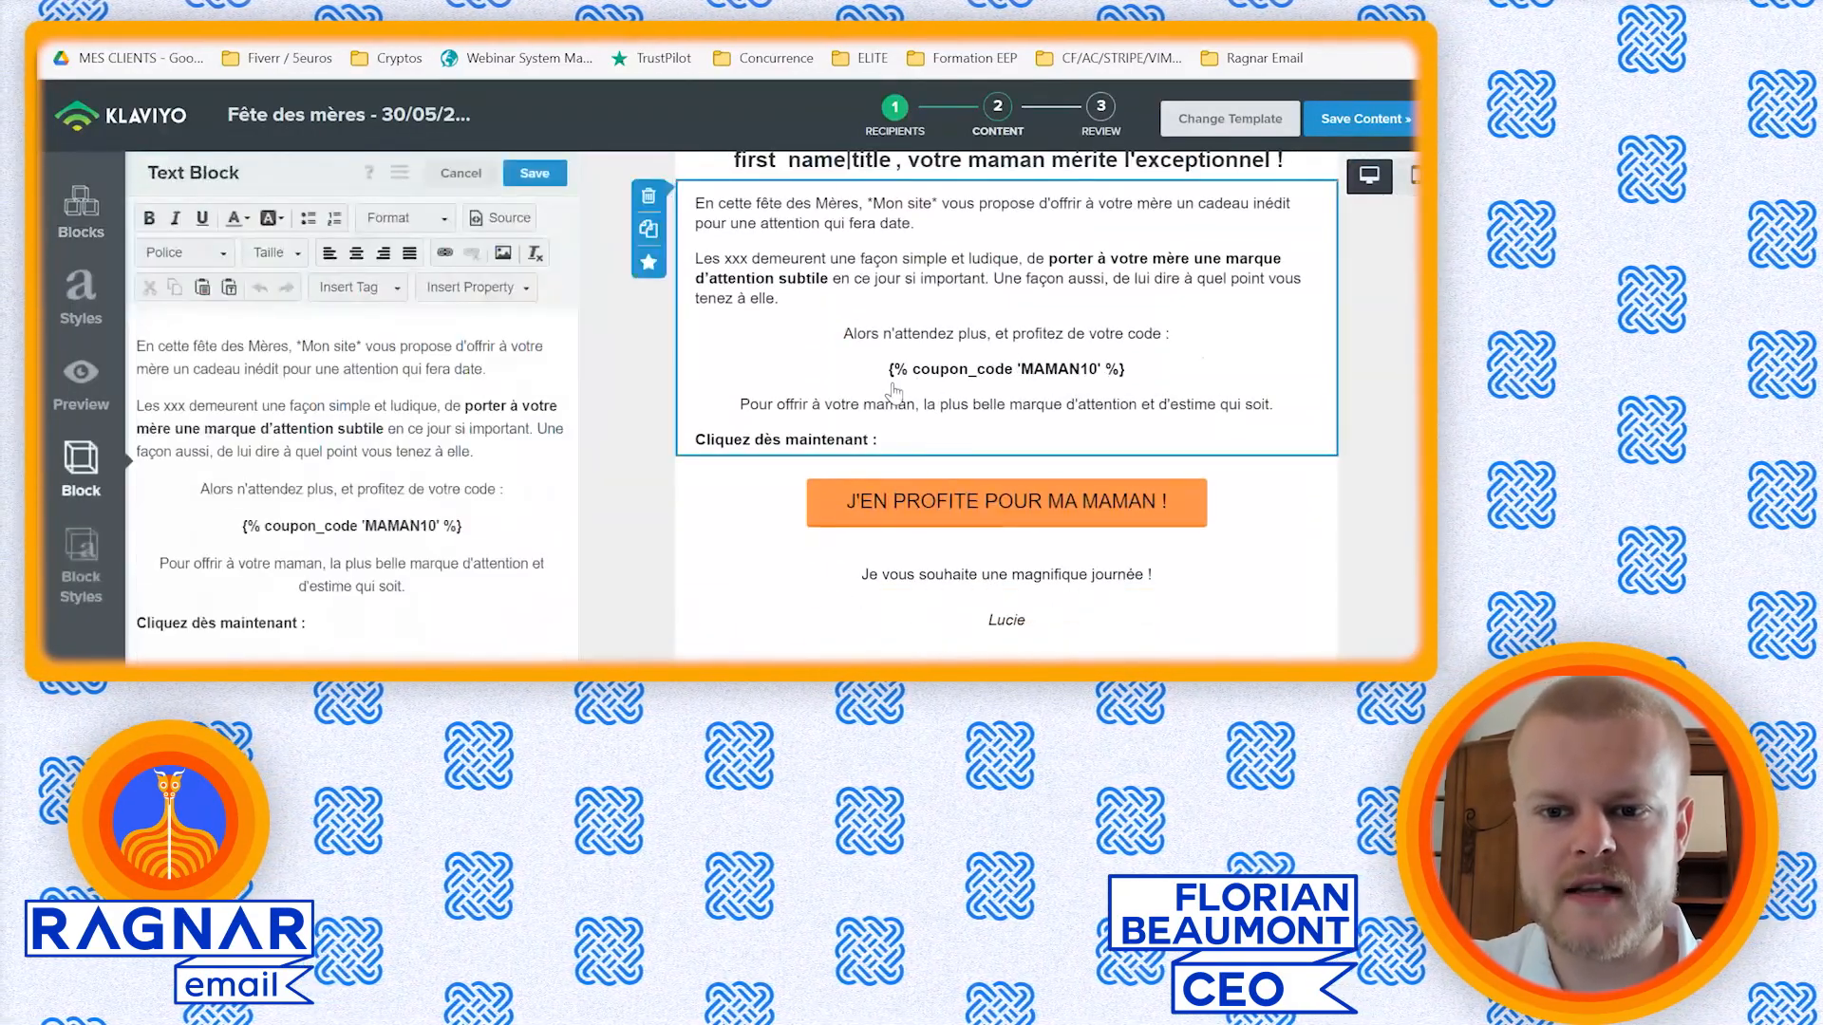
triple_click(297, 529)
key("BackSpace")
key("BackSpace")
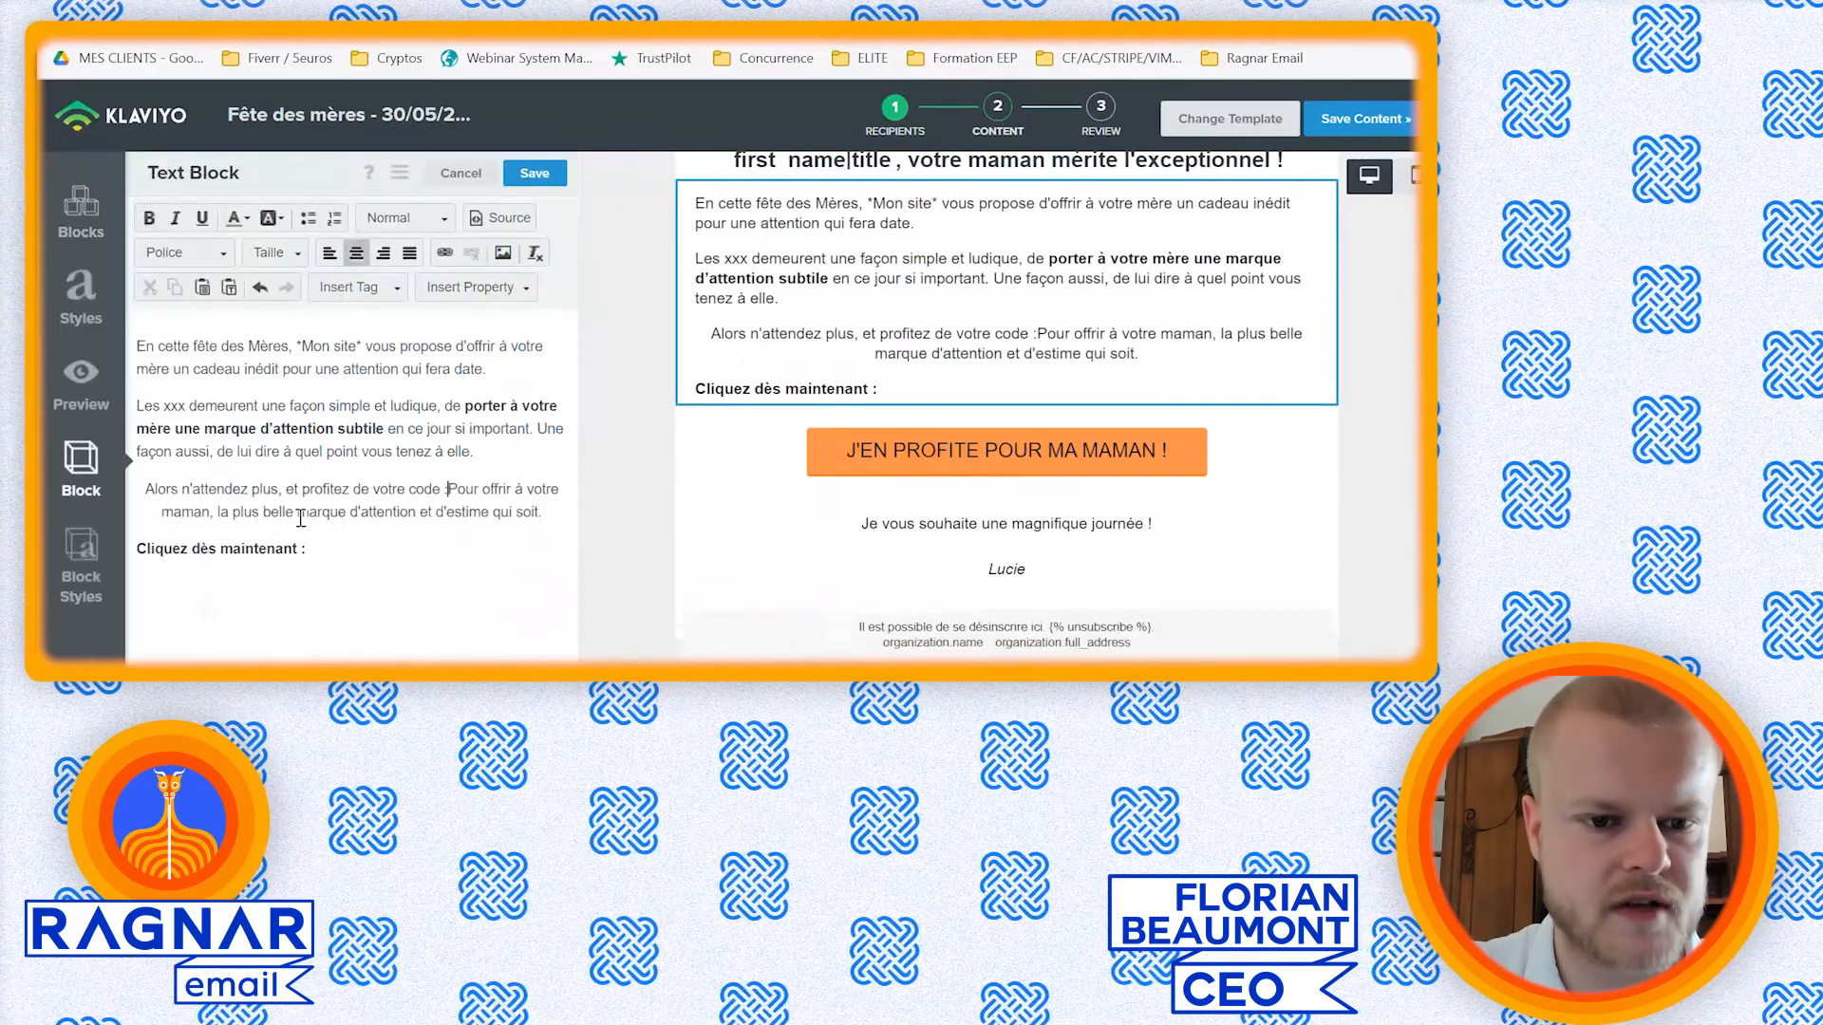
key("BackSpace")
type("MAMAN10")
key("Delete")
type("p")
key("Left")
key("Left")
key("BackSpace")
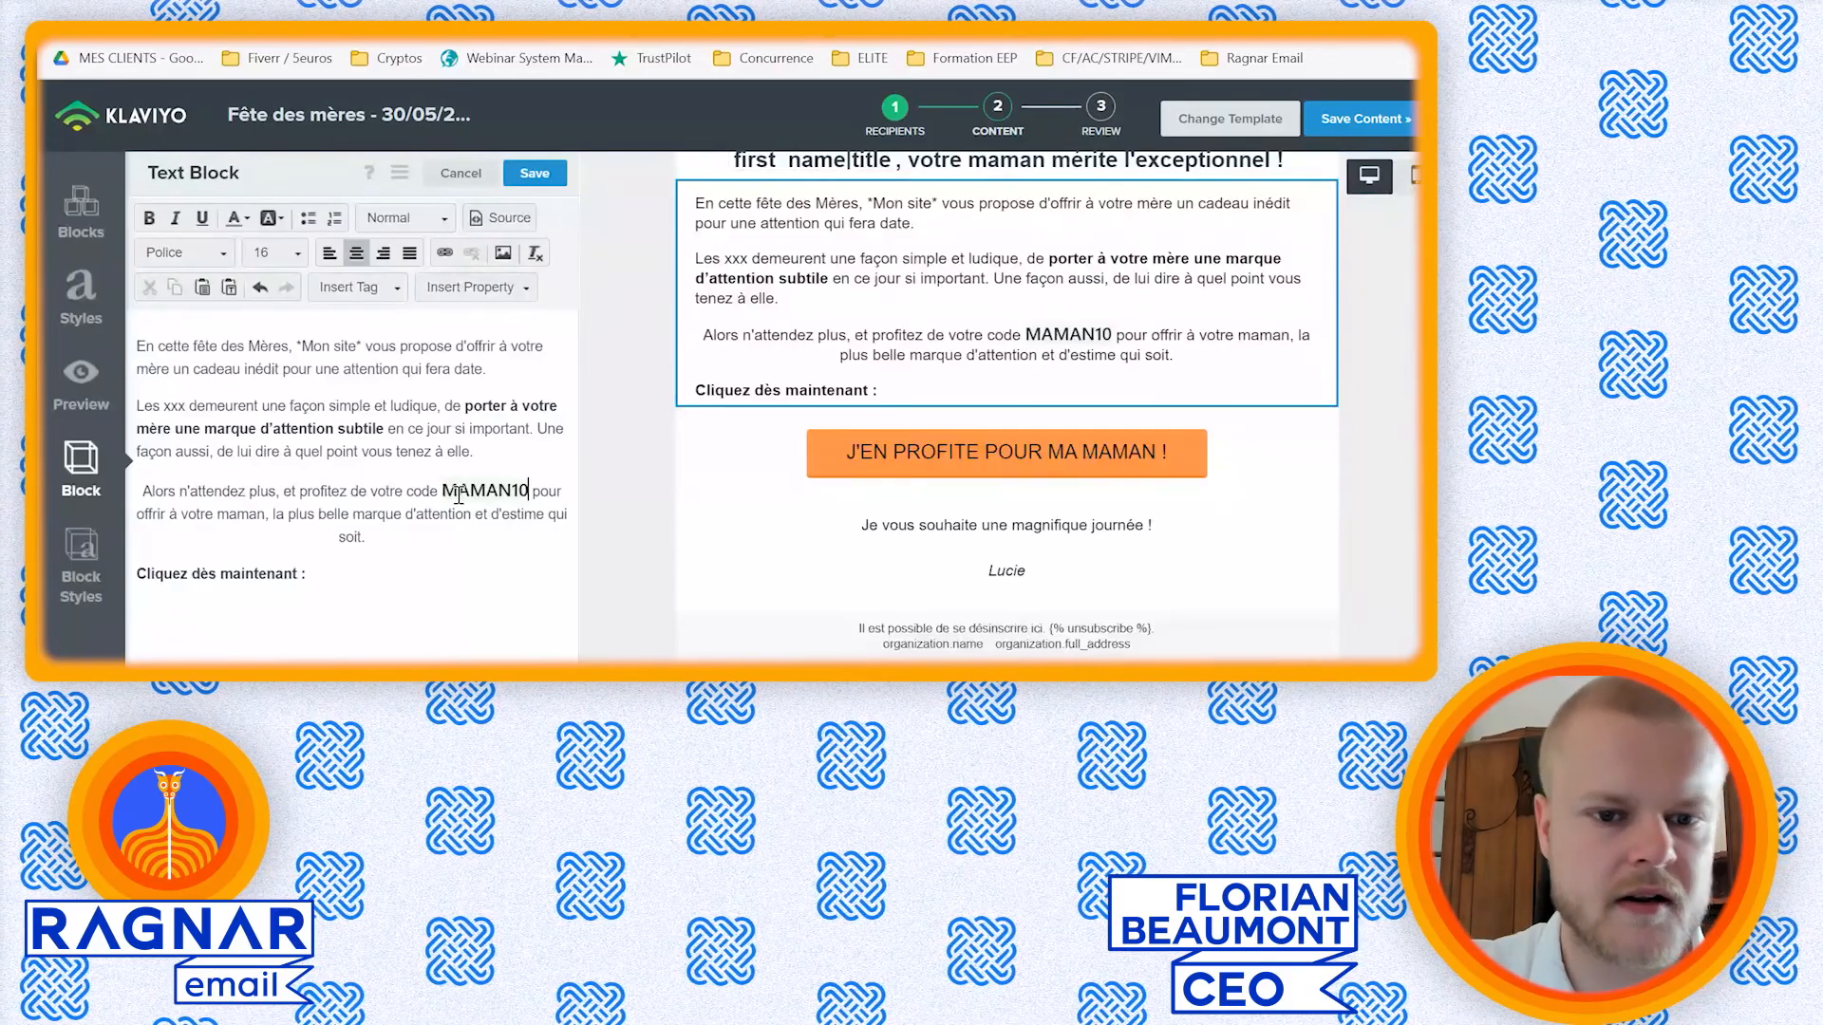
double_click(458, 492)
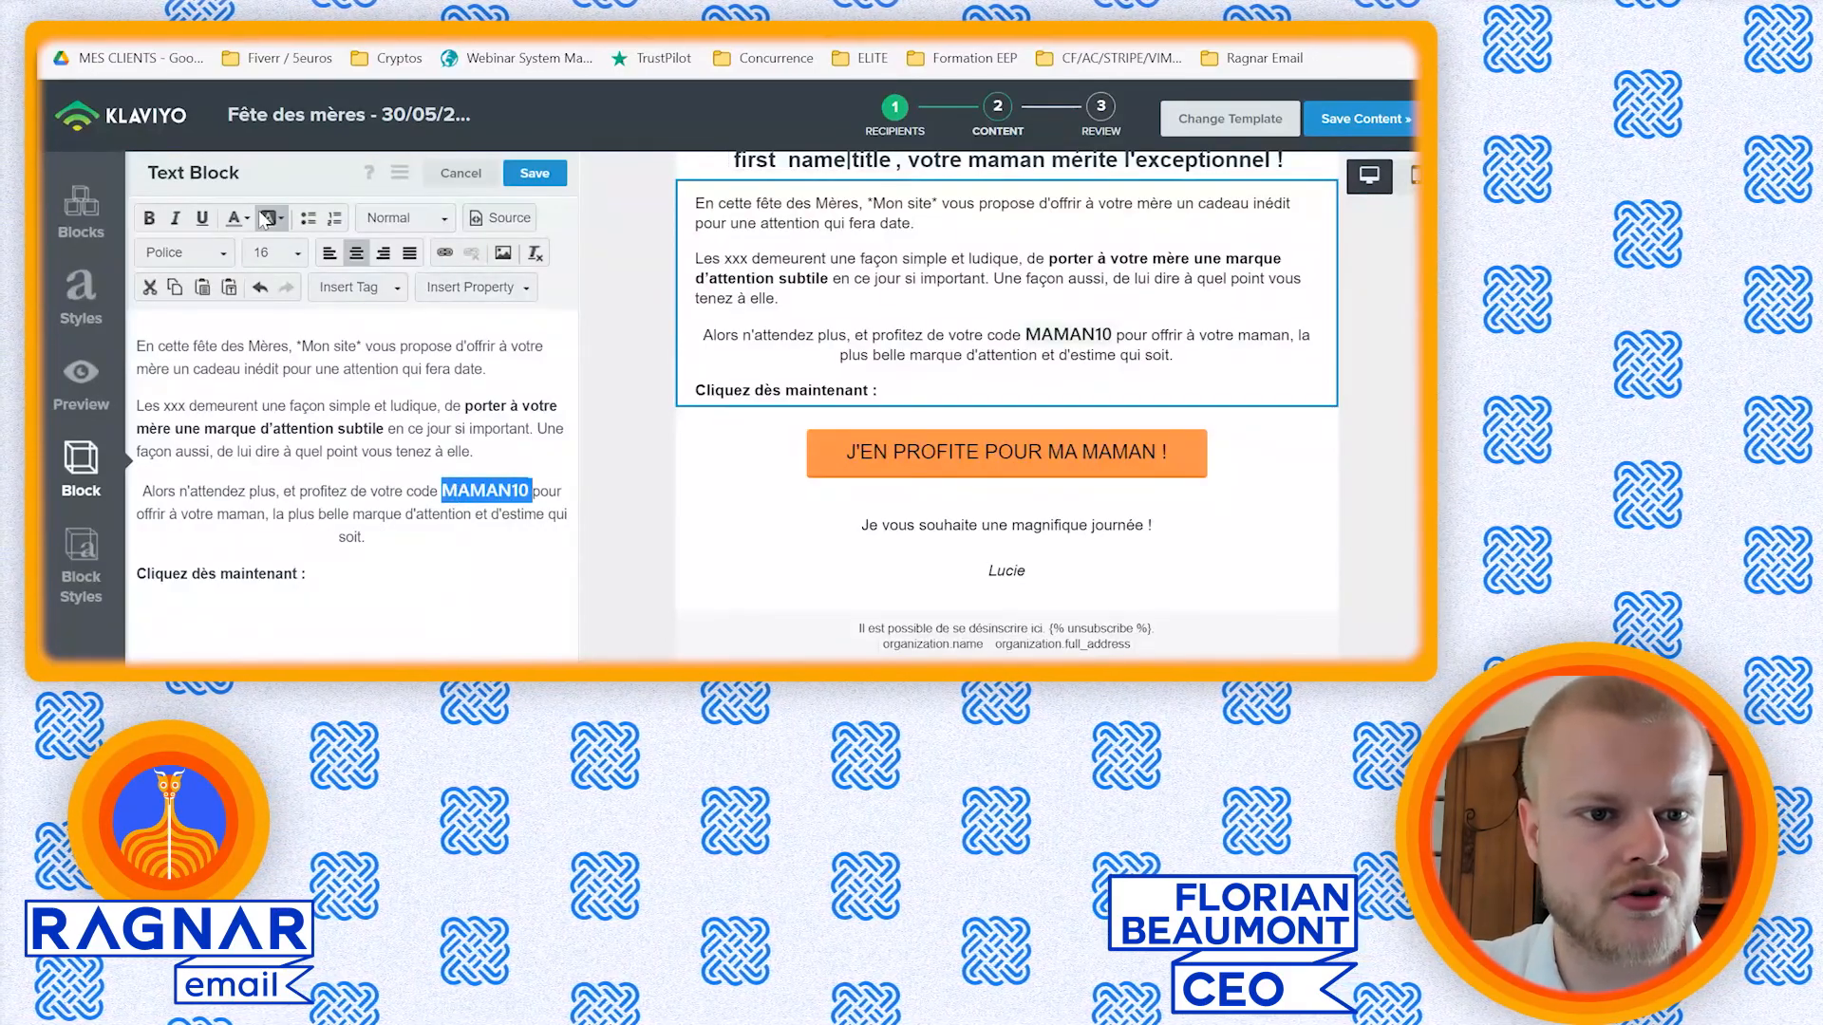
left_click(271, 218)
left_click(266, 238)
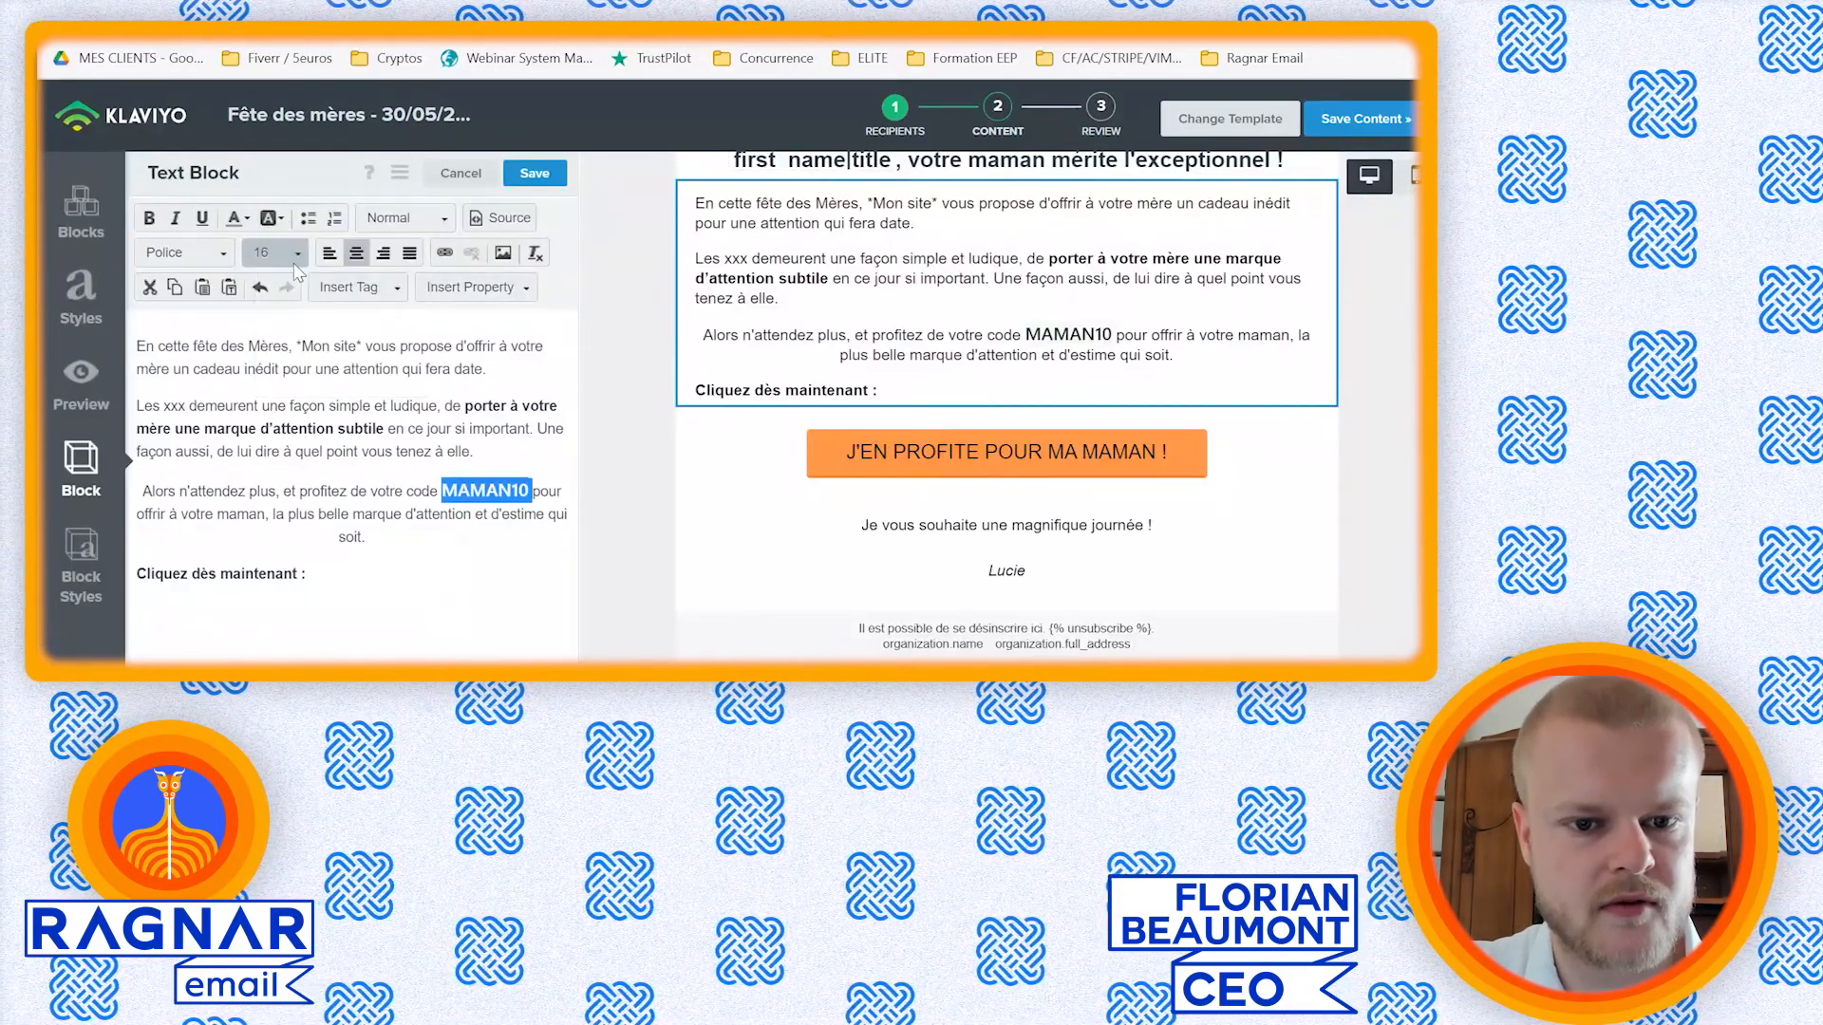
left_click(235, 218)
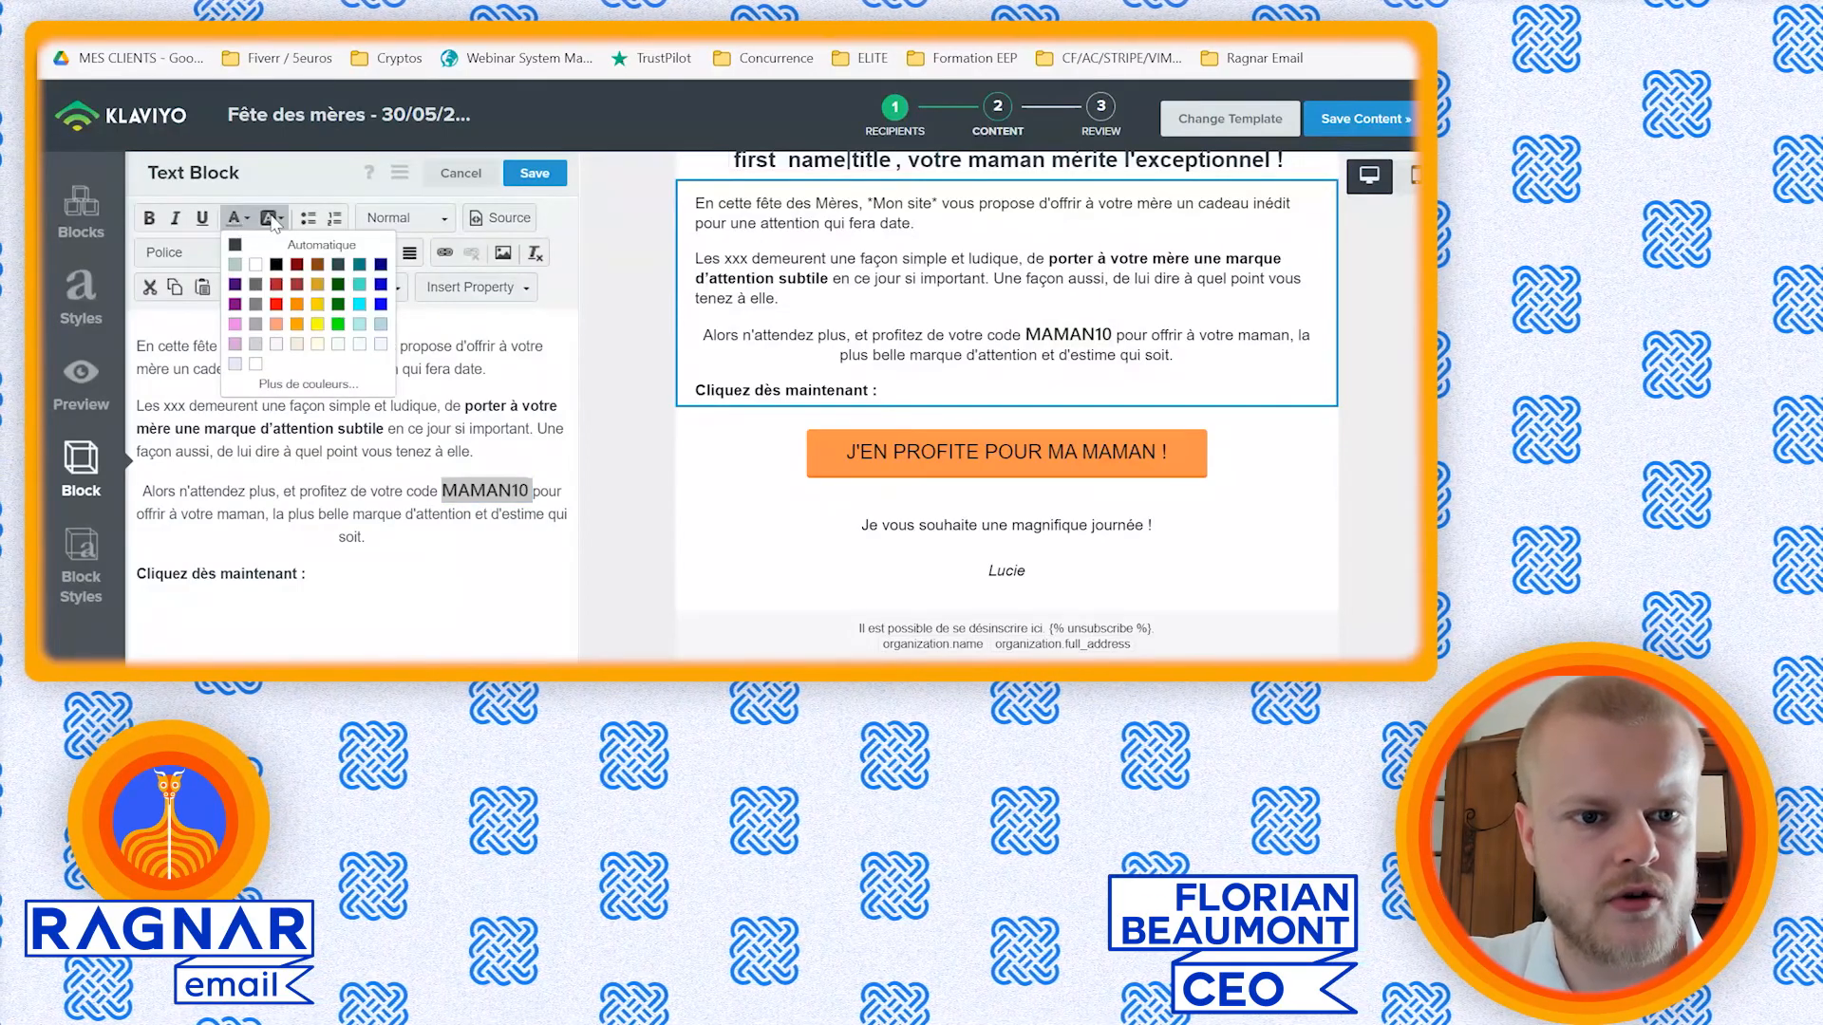
left_click(271, 218)
left_click(324, 385)
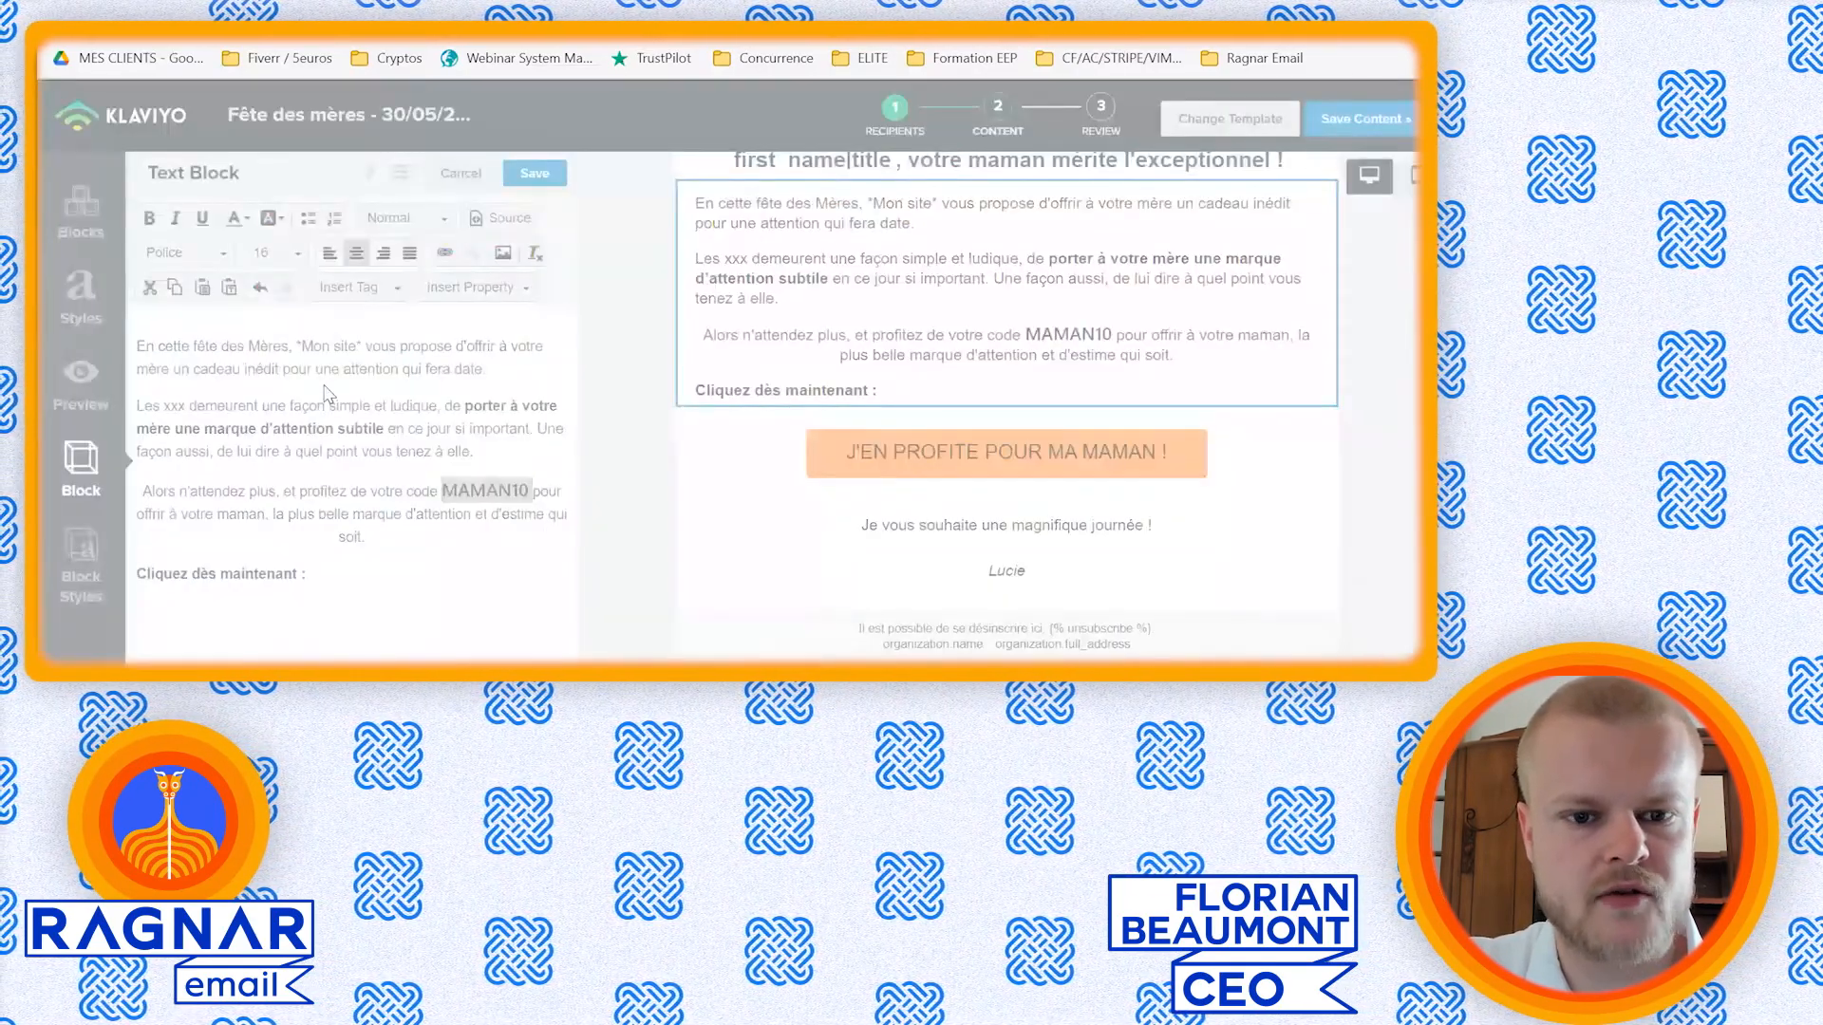
left_click(938, 246)
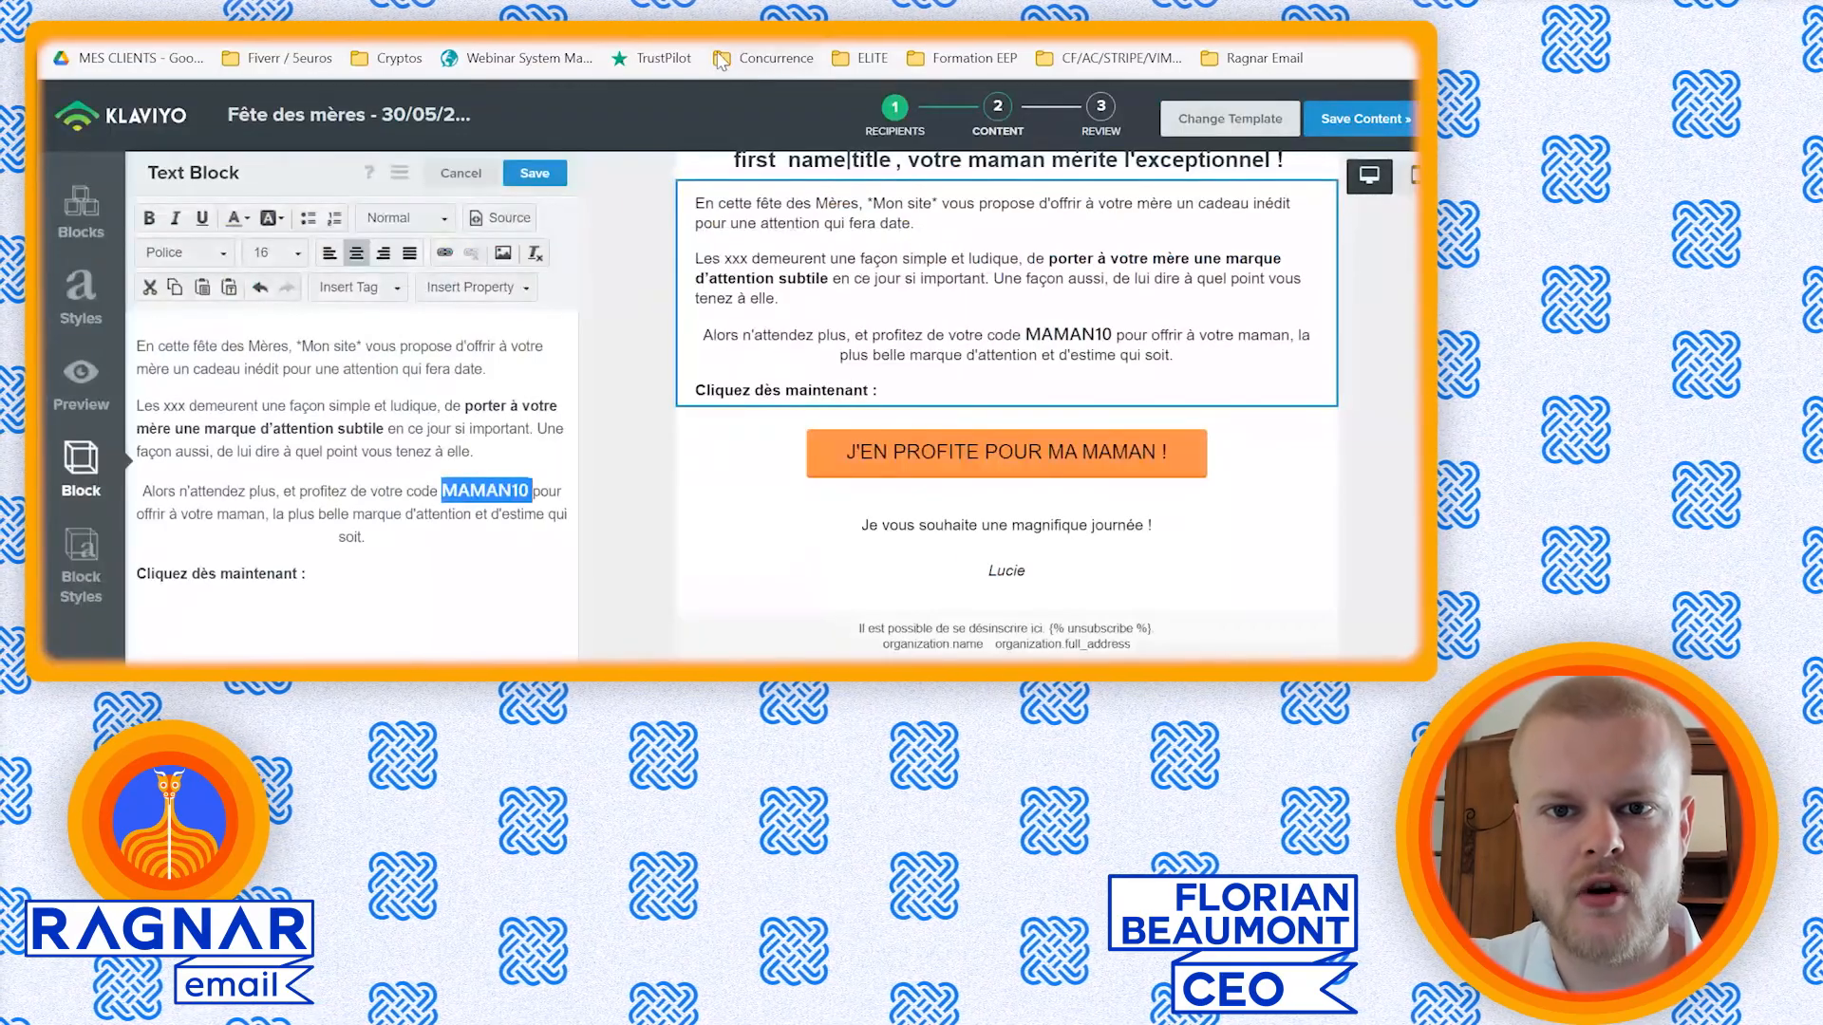
- Sample the orange of the "J'en profite pour ma maman !" button and set the MAMAN10 text color to #FF914D
left_click(626, 25)
left_click(581, 66)
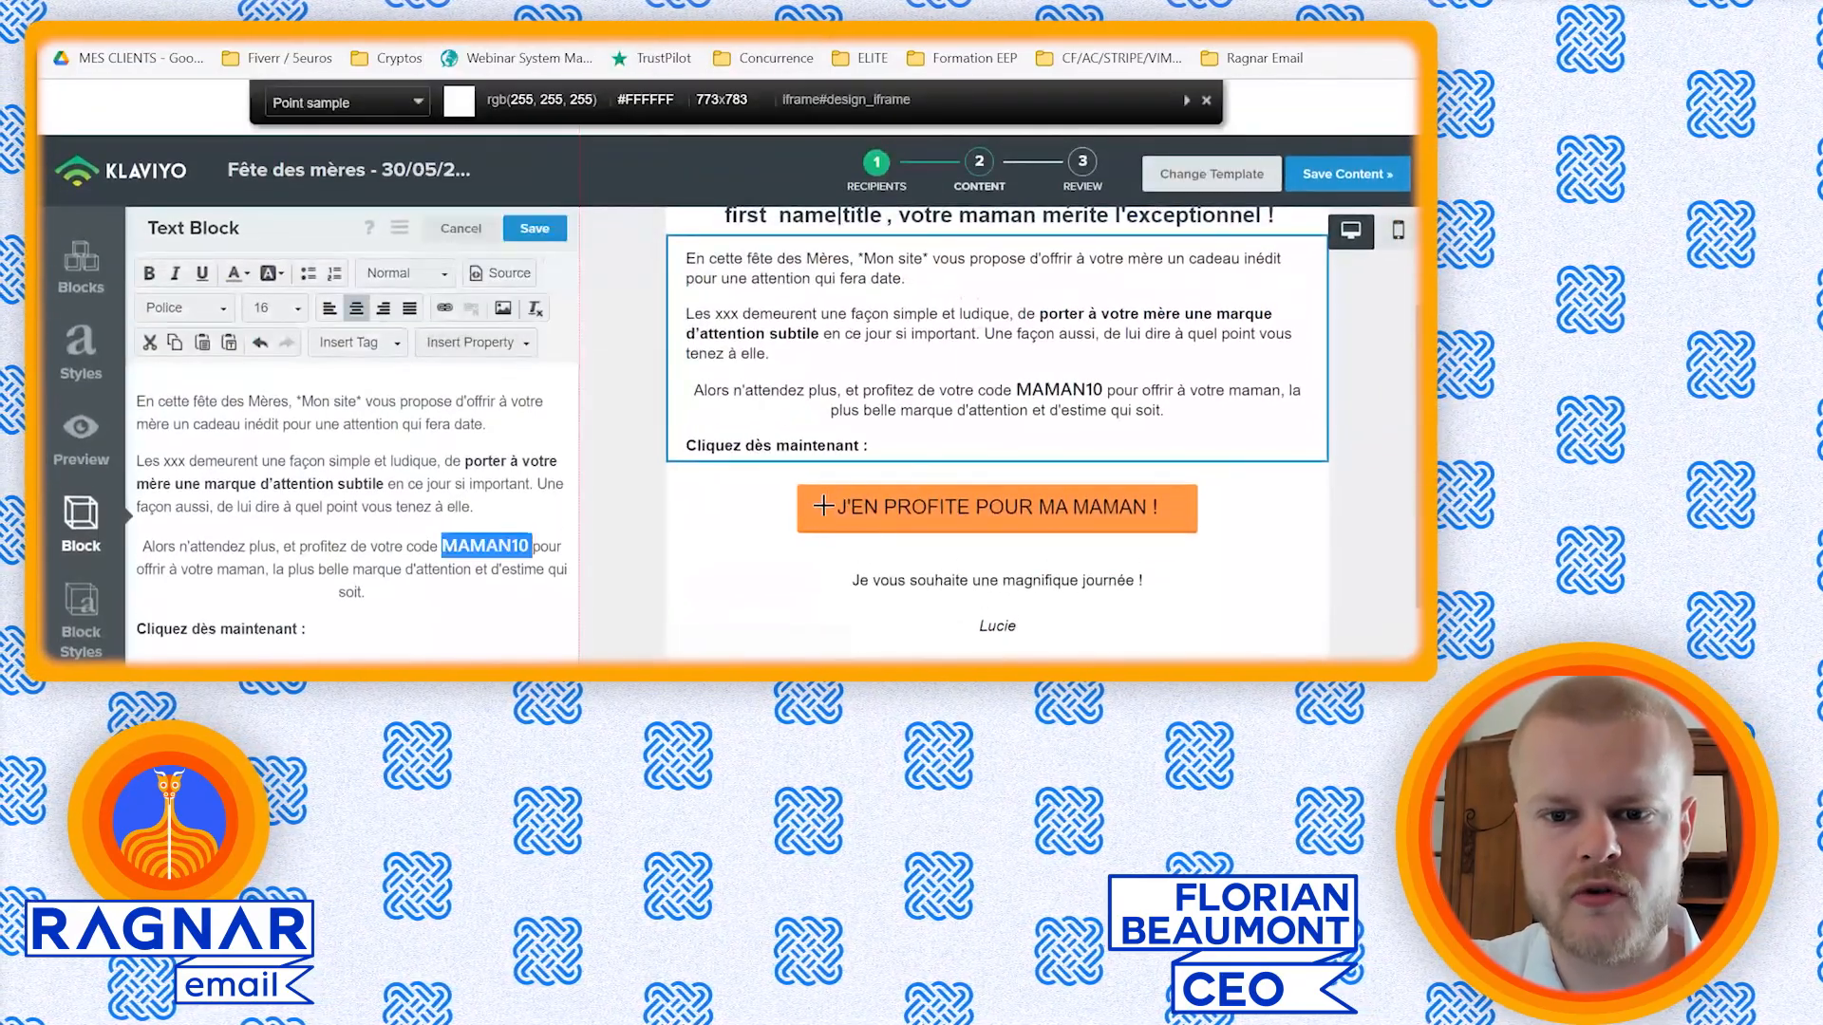
left_click(818, 509)
left_click(236, 224)
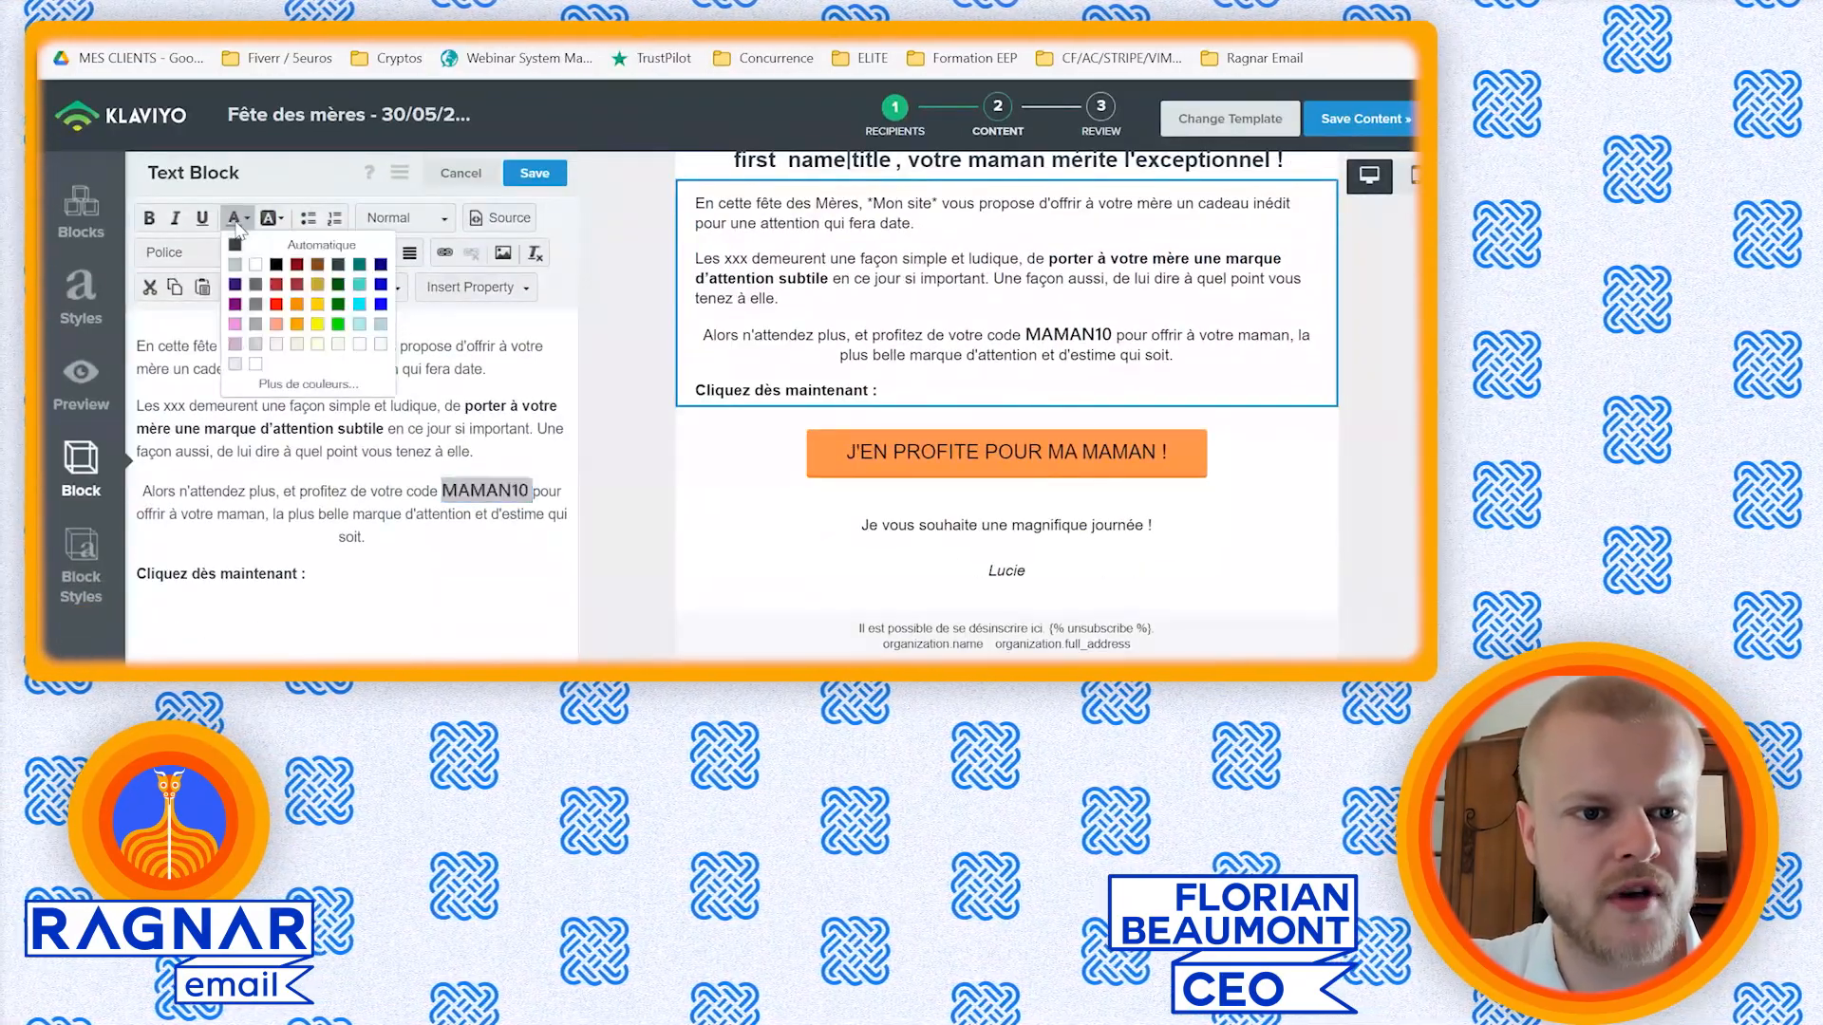
left_click(306, 384)
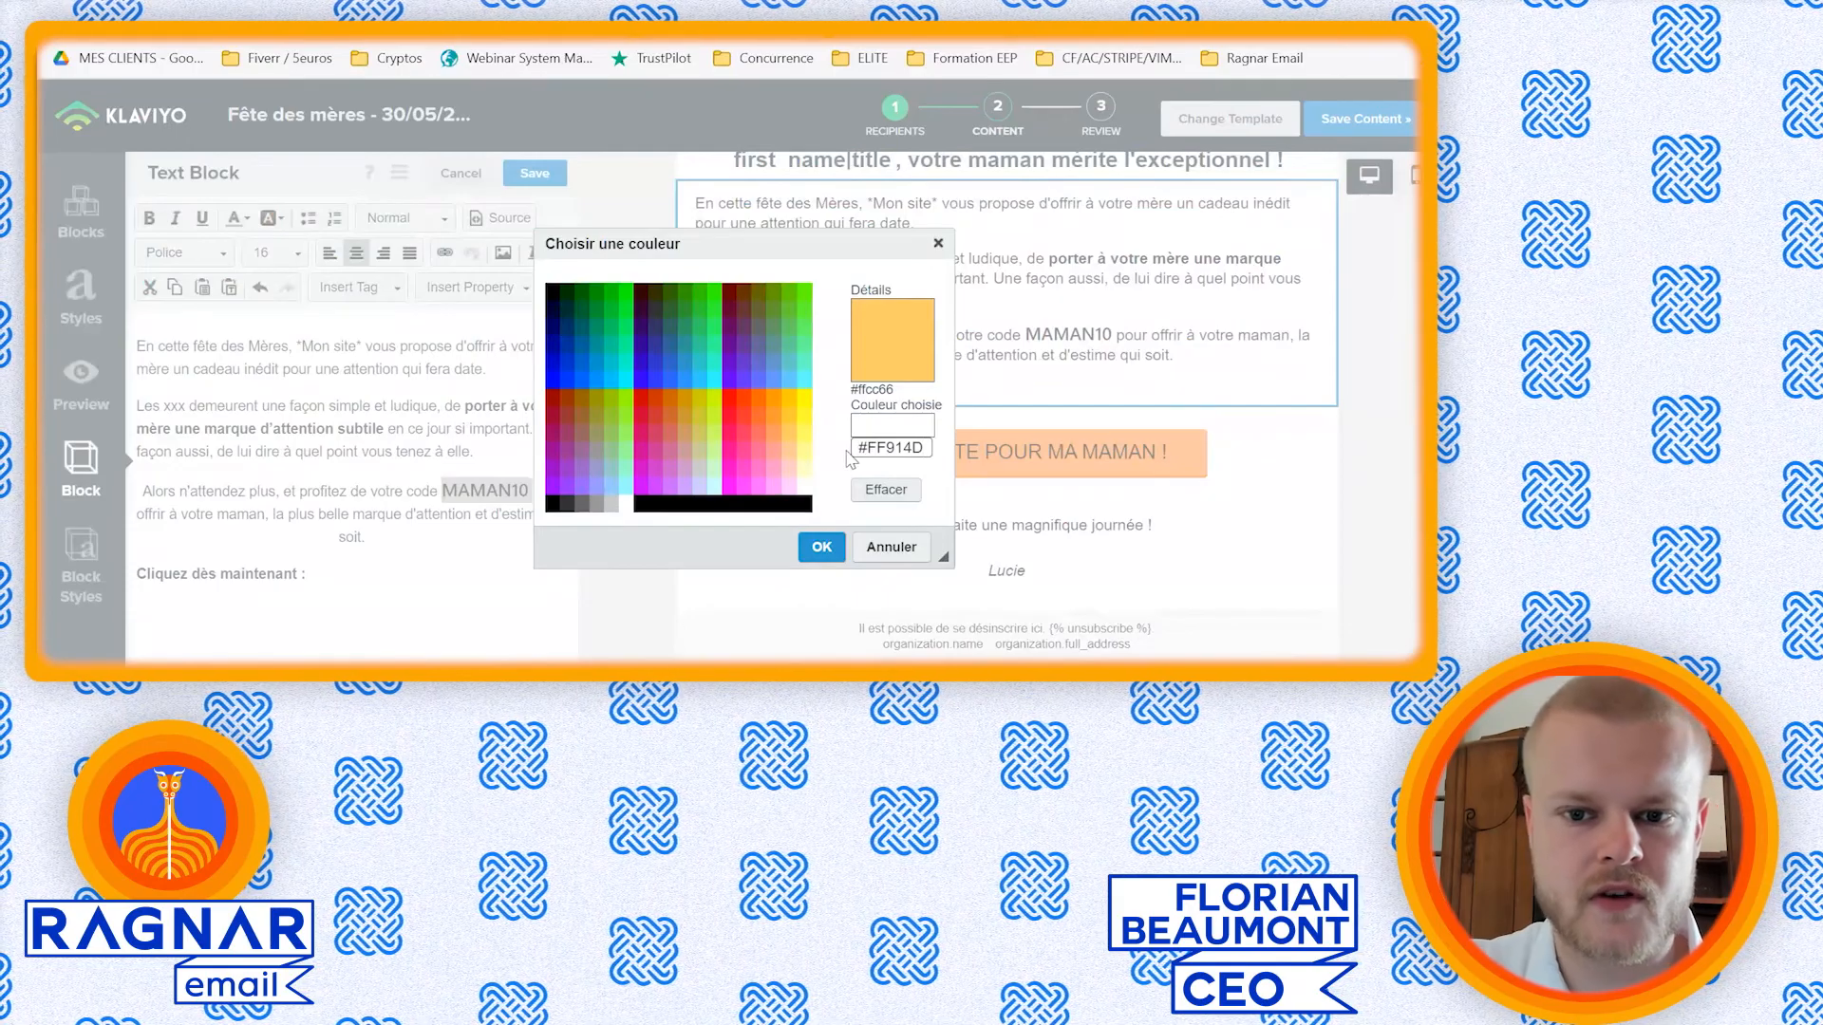
left_click(822, 547)
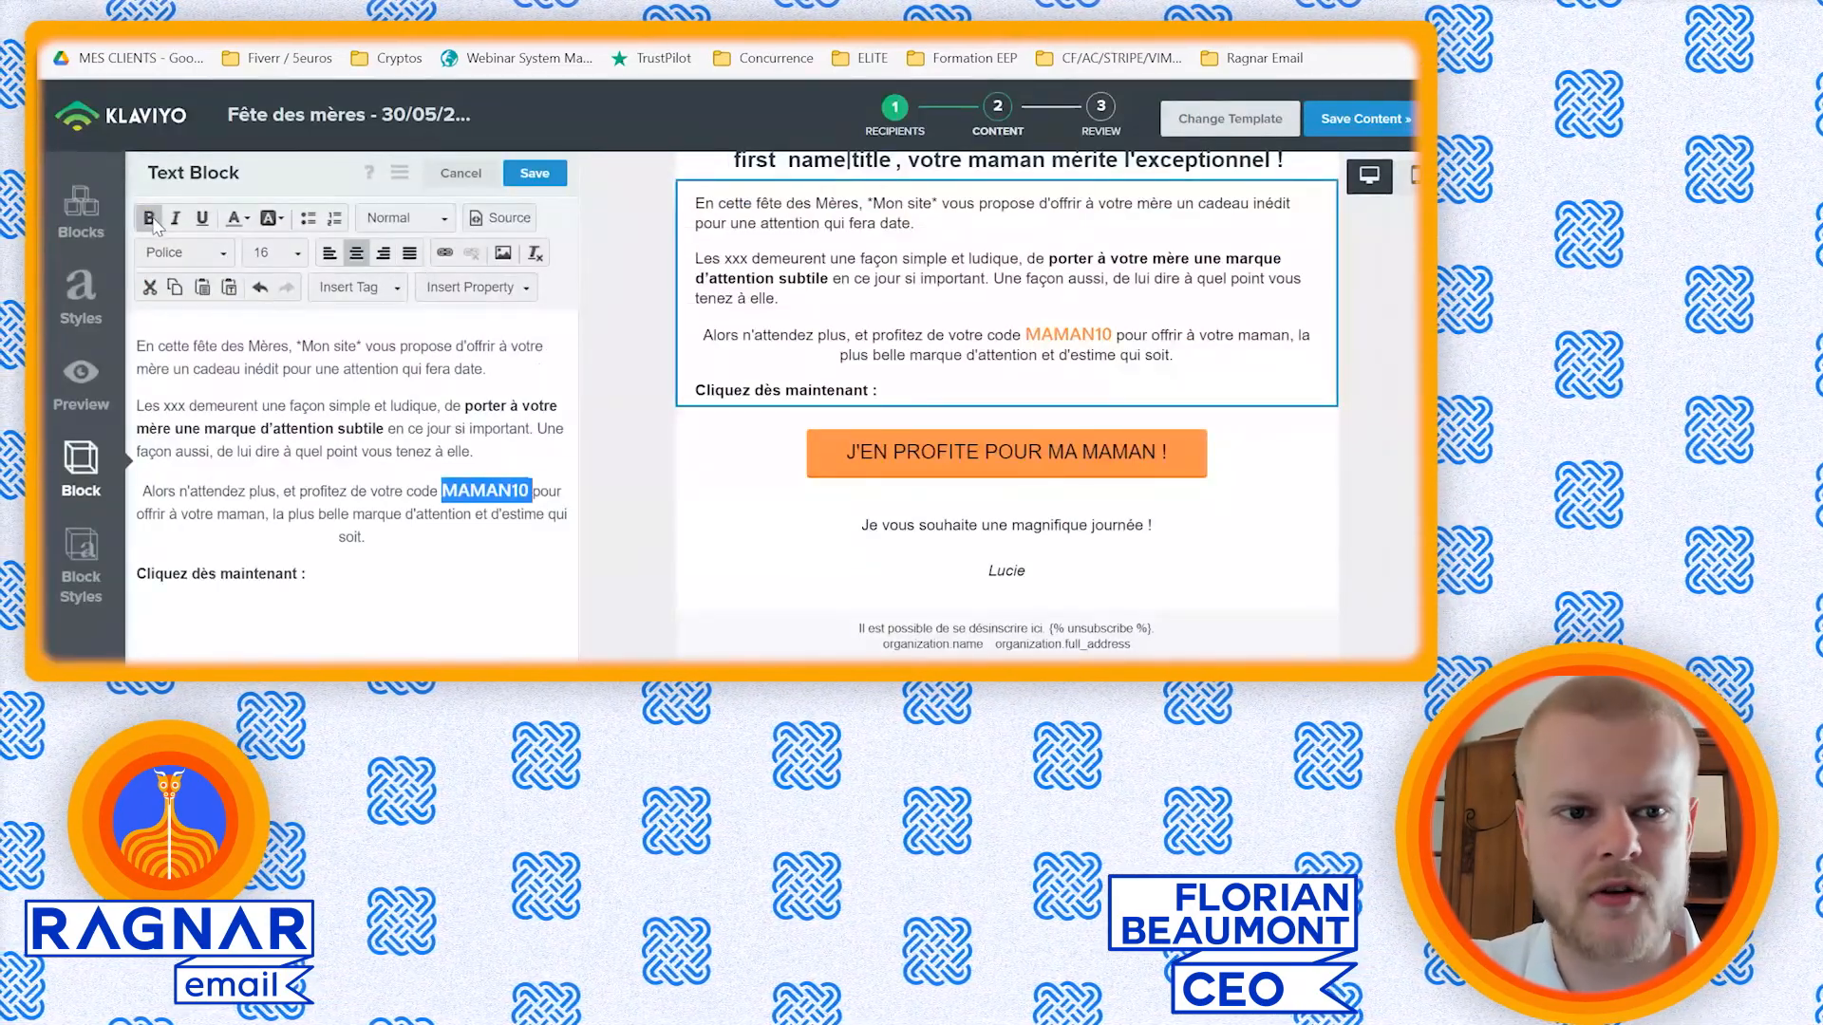
- Set the MAMAN10 text size to 20, then save the text block and the email content
left_click(228, 252)
left_click(295, 252)
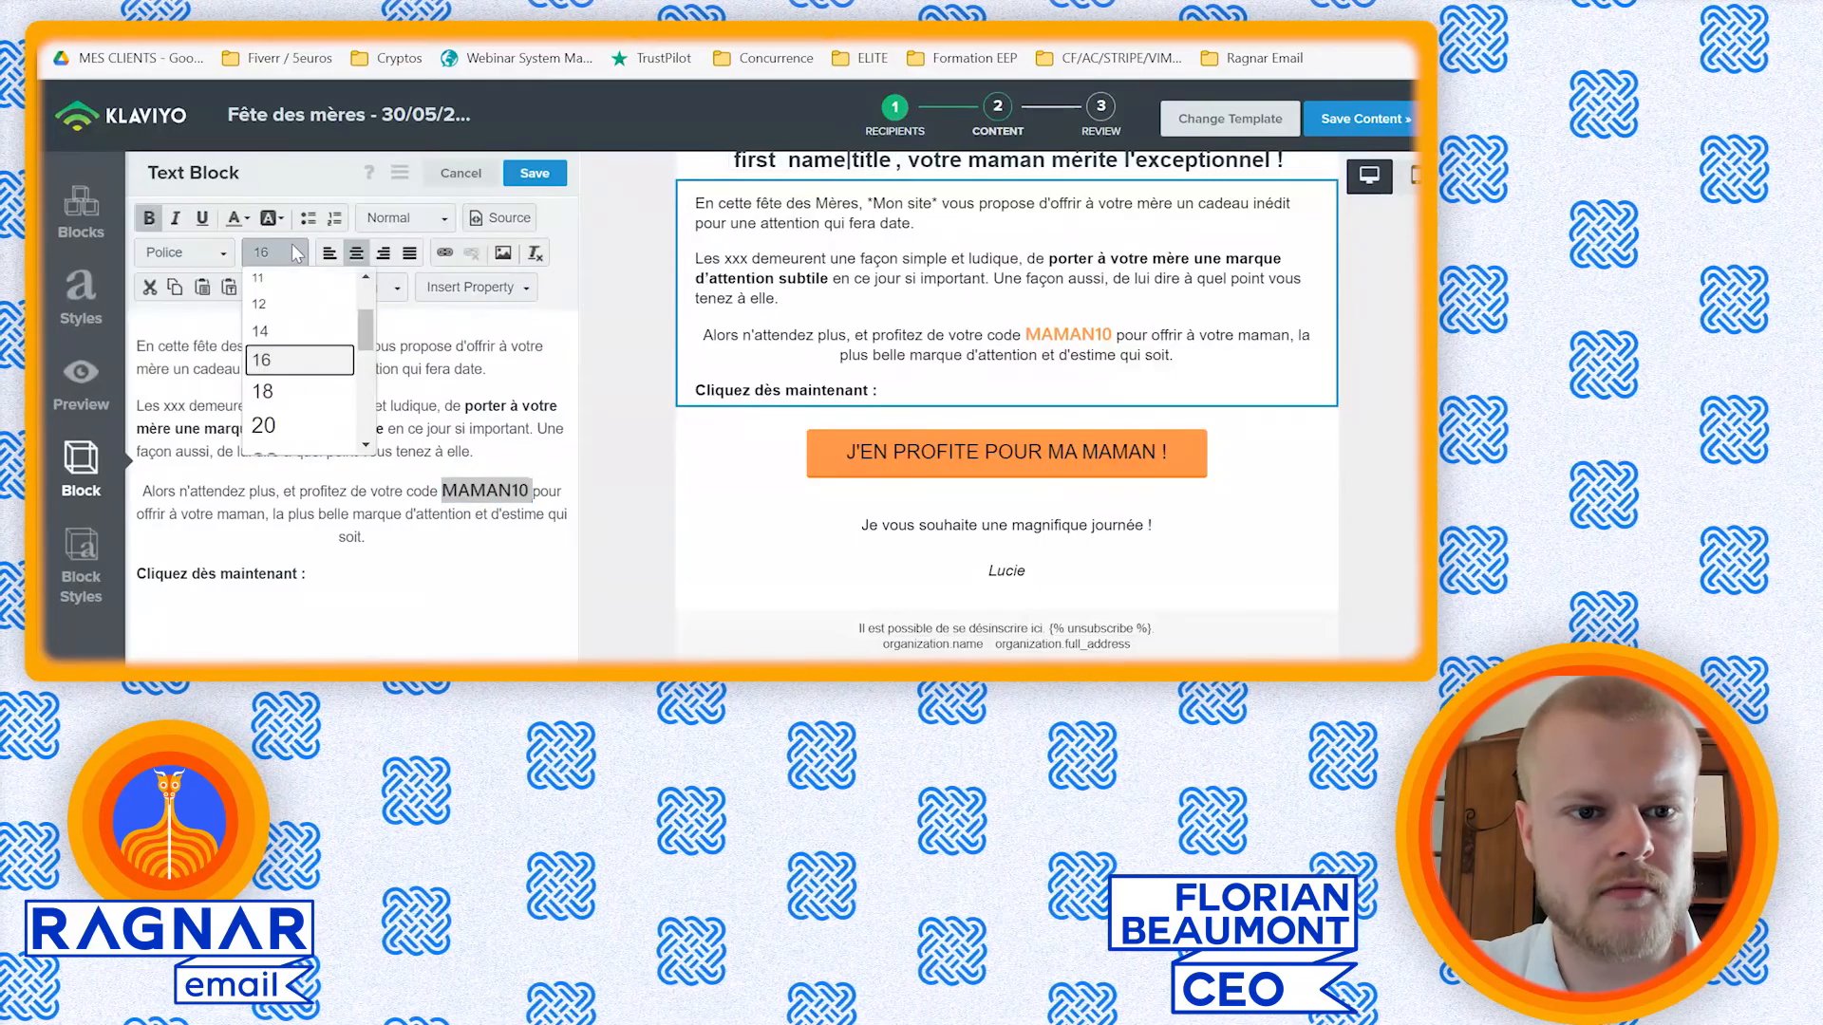
left_click(301, 427)
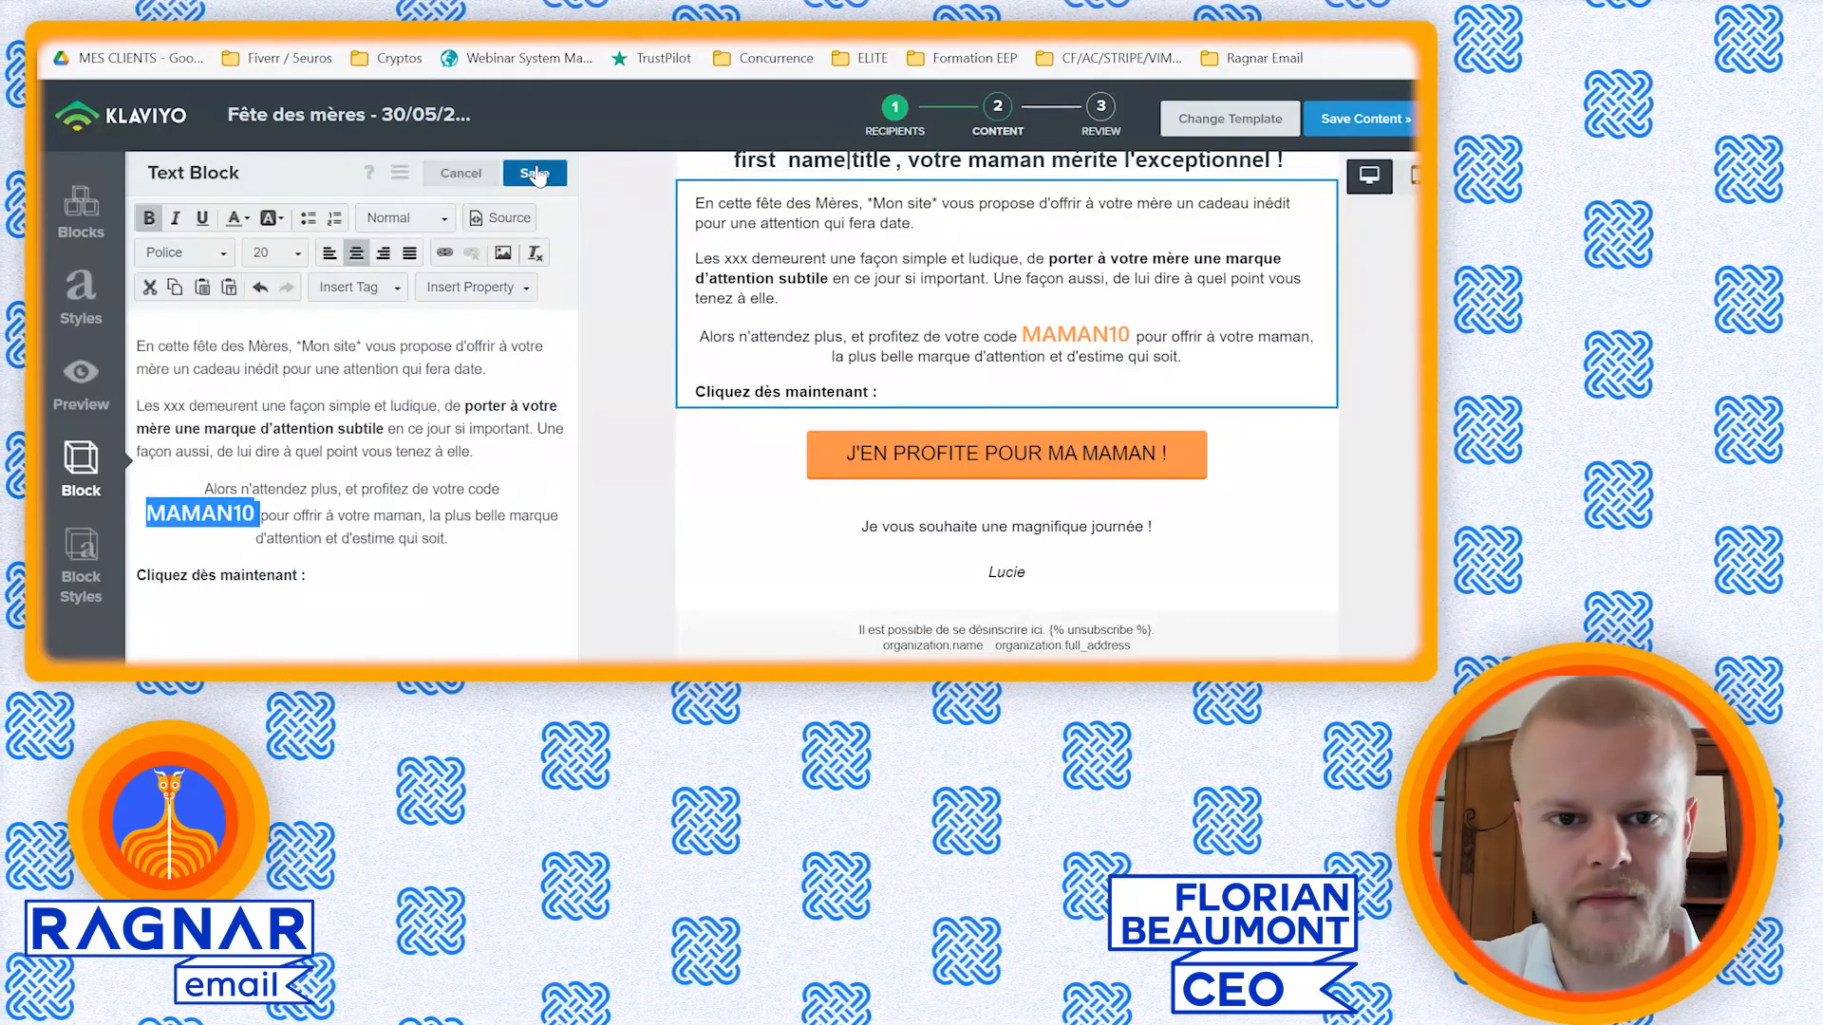
left_click(534, 174)
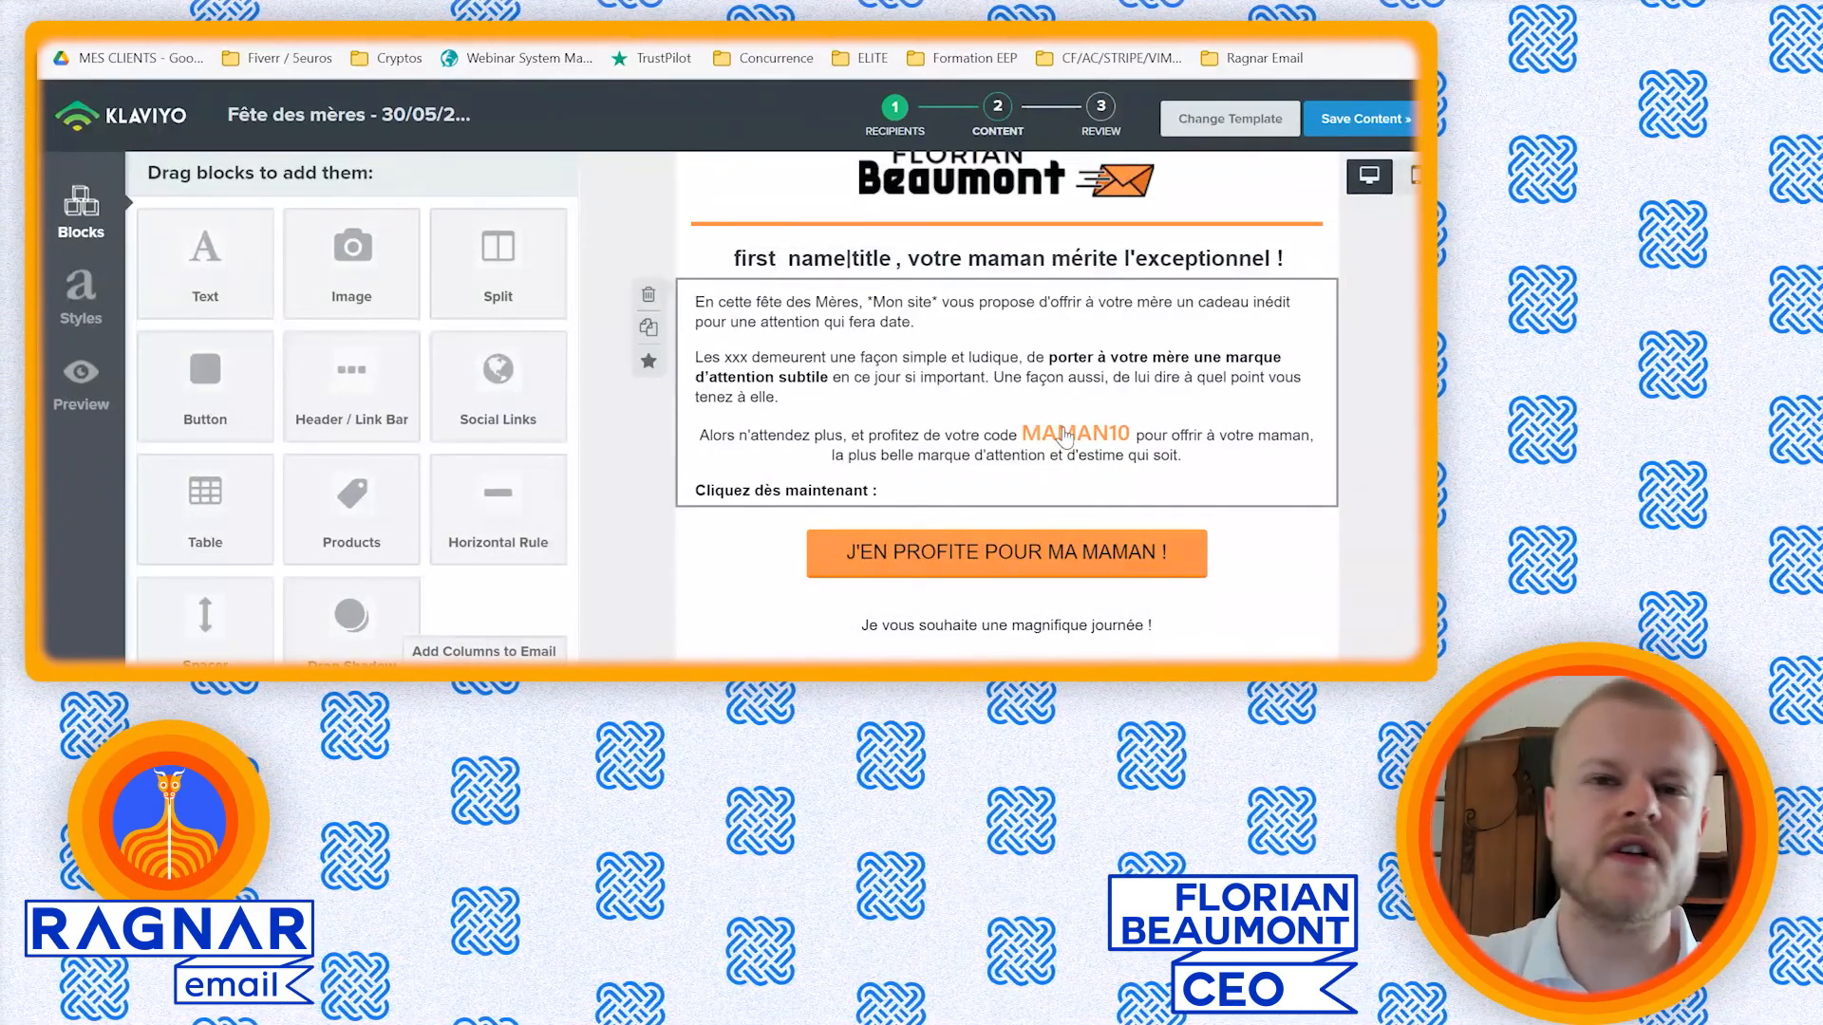
left_click(1340, 111)
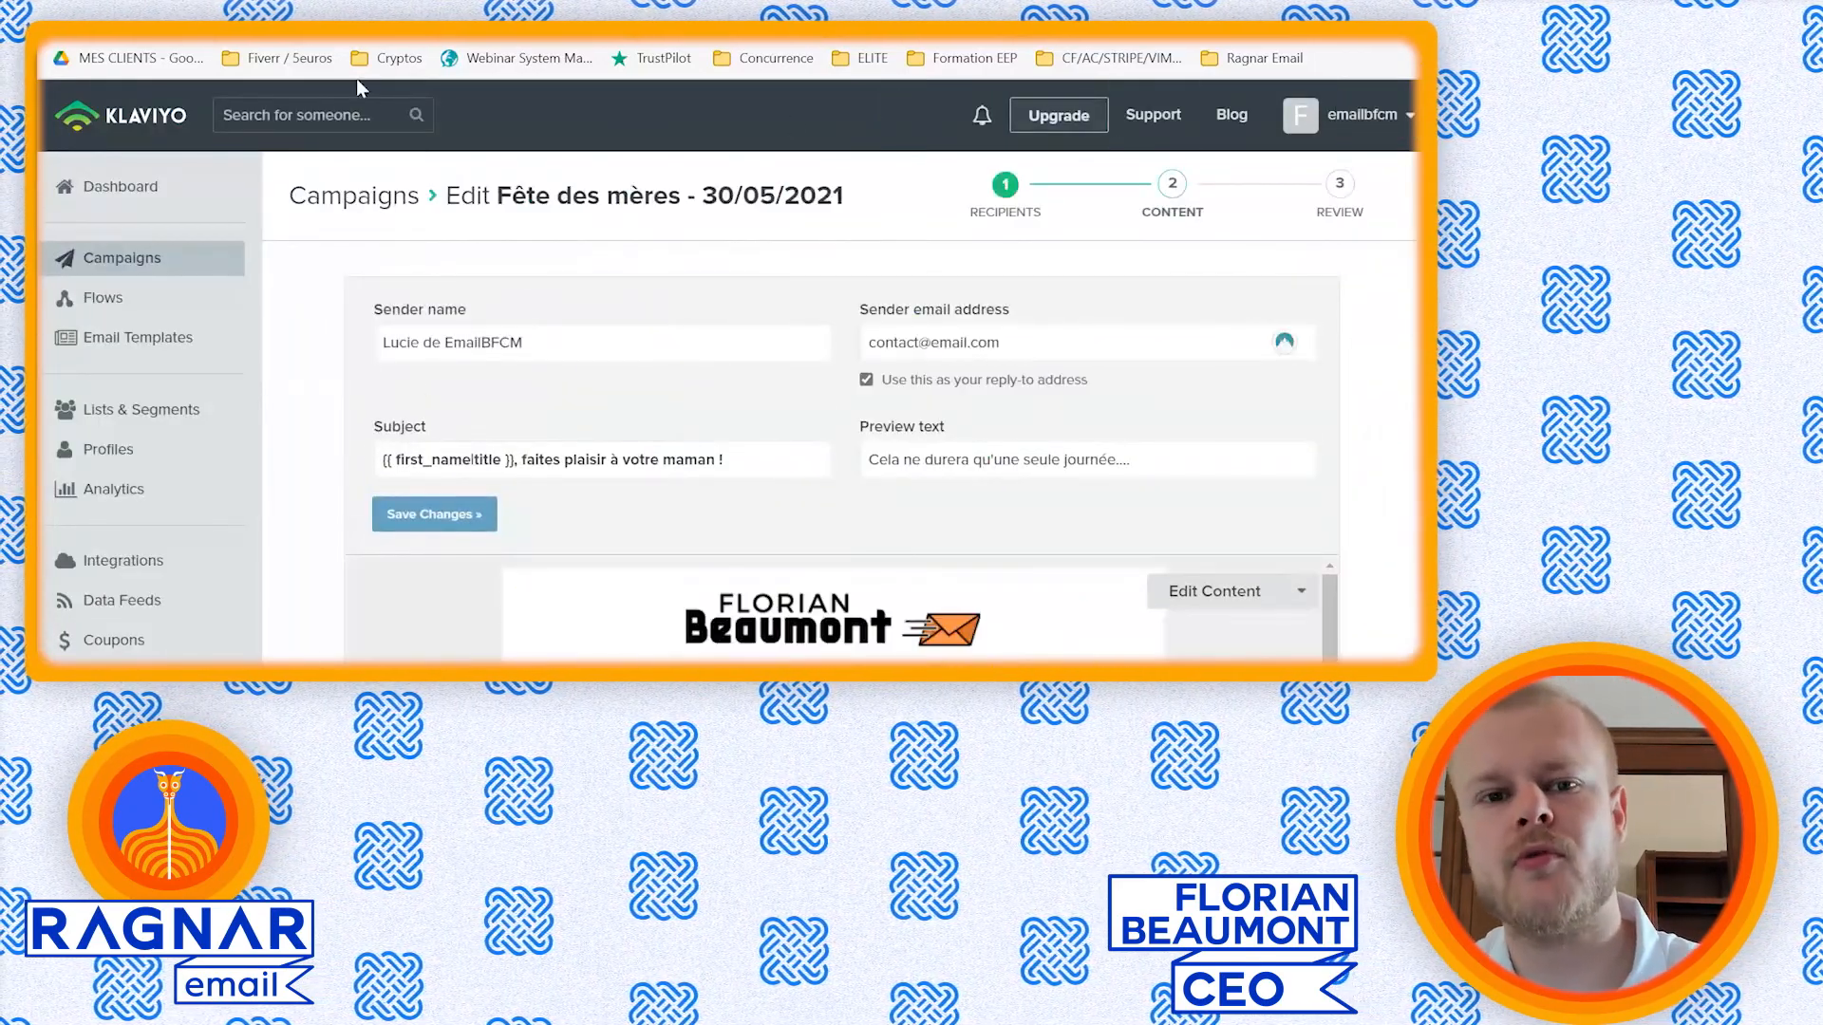